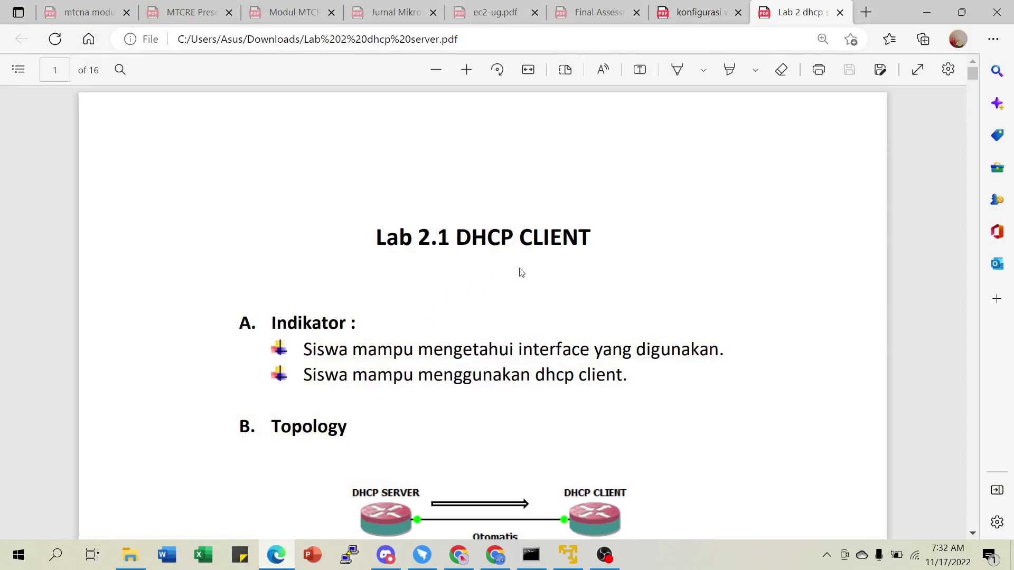
# Review the title, Indikator and Topology sections of Lab 2.1 DHCP CLIENT in the lab PDF.
pyautogui.scroll(-3, 551, 252)
pyautogui.scroll(-3, 551, 252)
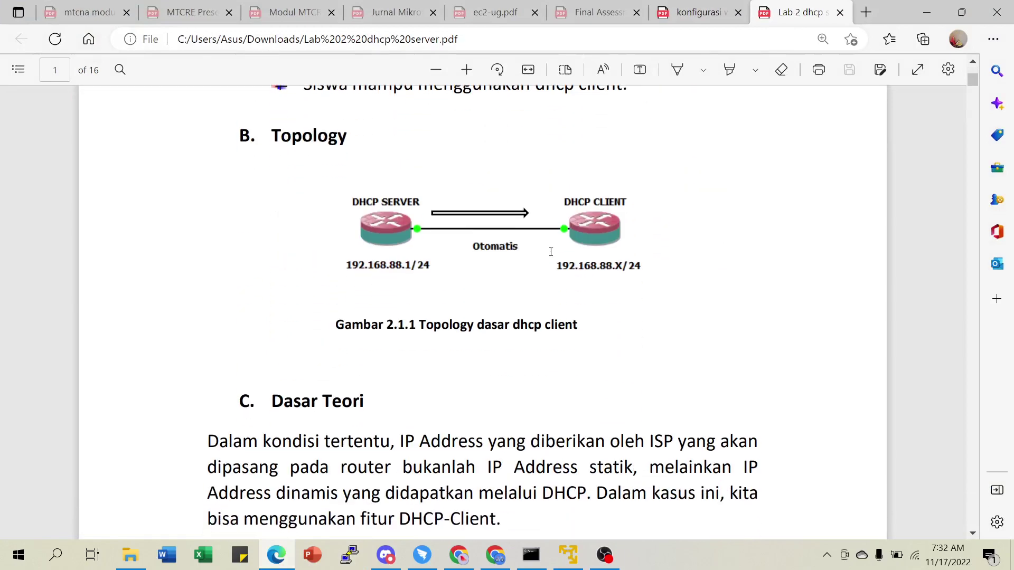
pyautogui.scroll(5, 551, 252)
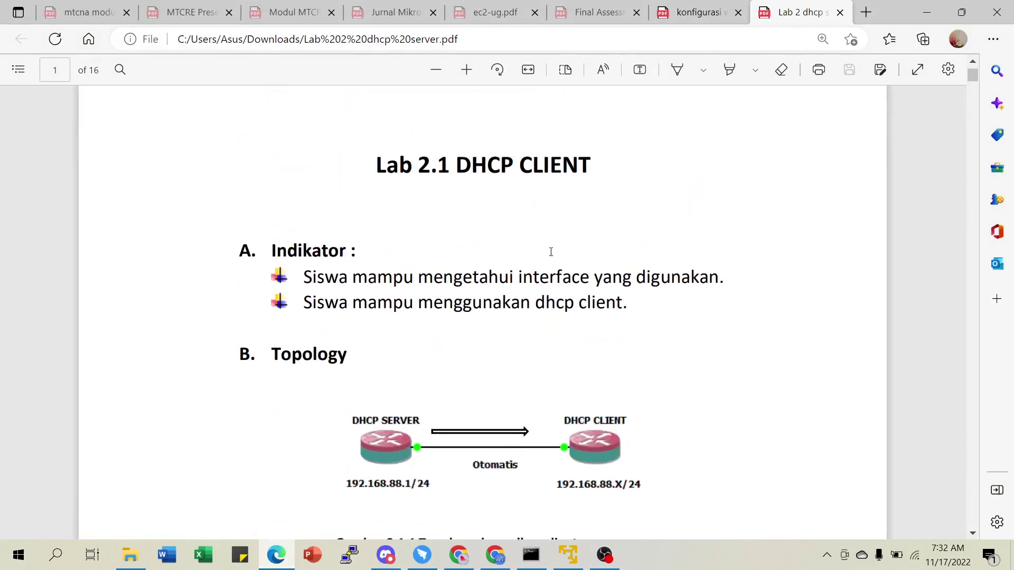
pyautogui.moveTo(460, 164); pyautogui.dragTo(590, 168)
pyautogui.click(498, 179)
pyautogui.scroll(-1, 504, 174)
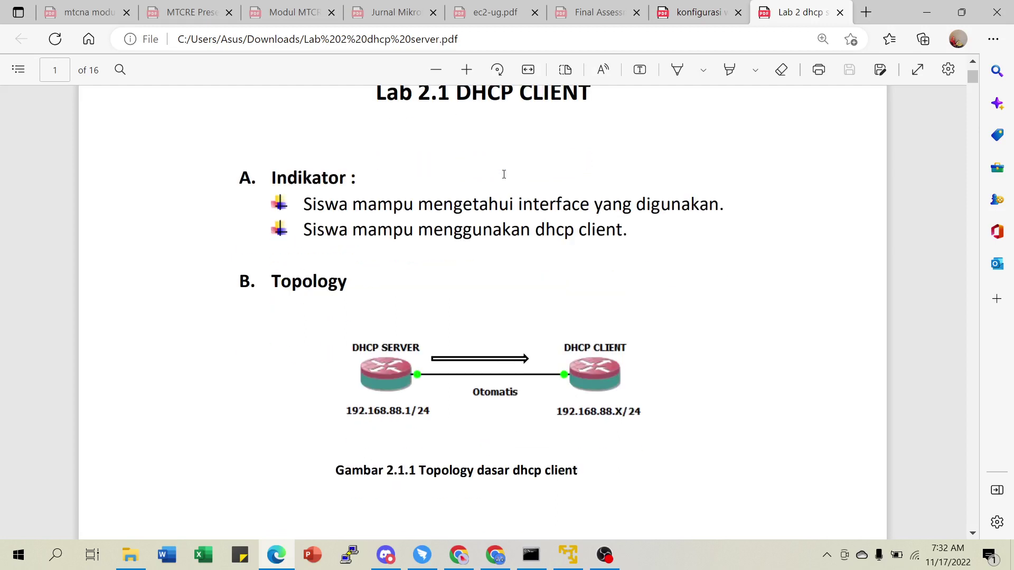
pyautogui.scroll(1, 504, 174)
pyautogui.scroll(-1, 414, 407)
pyautogui.scroll(2, 357, 199)
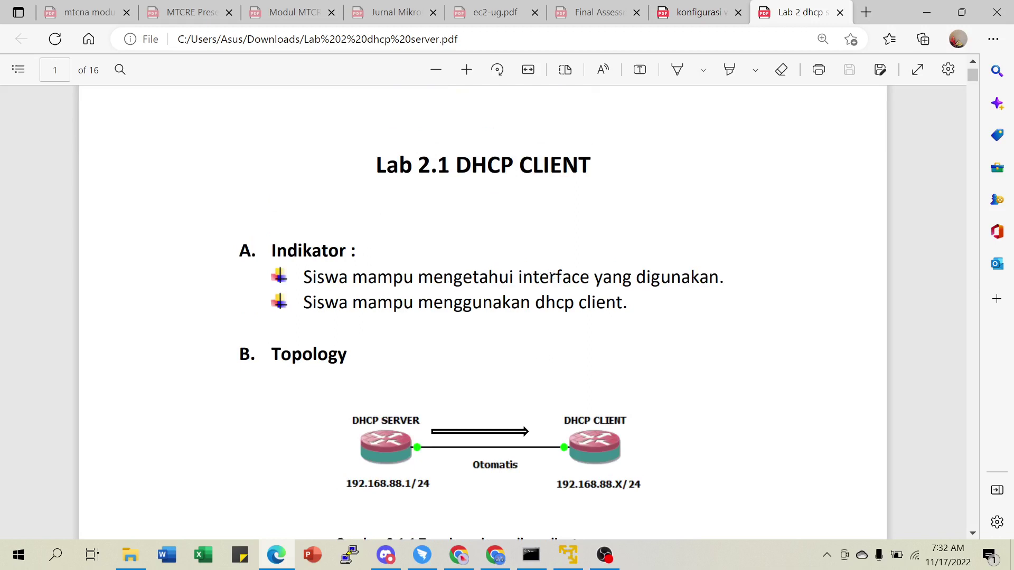
# Mark the key phrases in the two Indikator points, about the interface used and the dhcp client.
pyautogui.moveTo(551, 276); pyautogui.dragTo(661, 280)
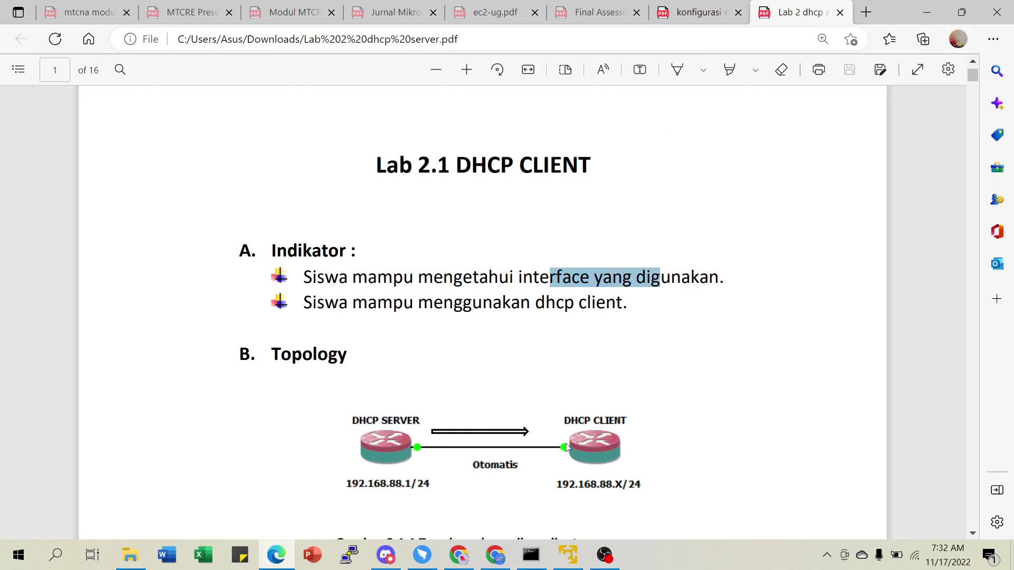
pyautogui.click(534, 282)
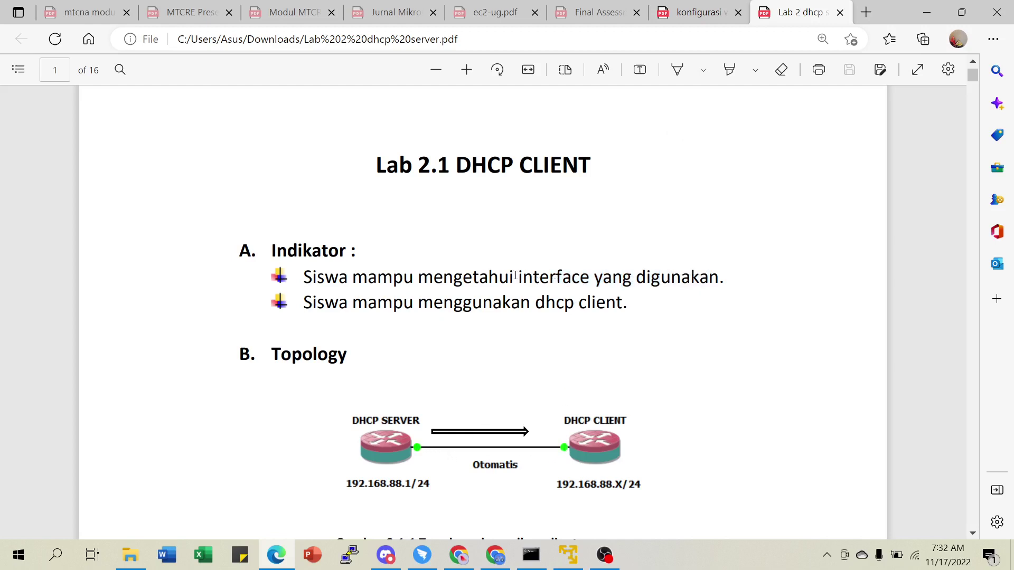
pyautogui.moveTo(514, 276); pyautogui.dragTo(700, 278)
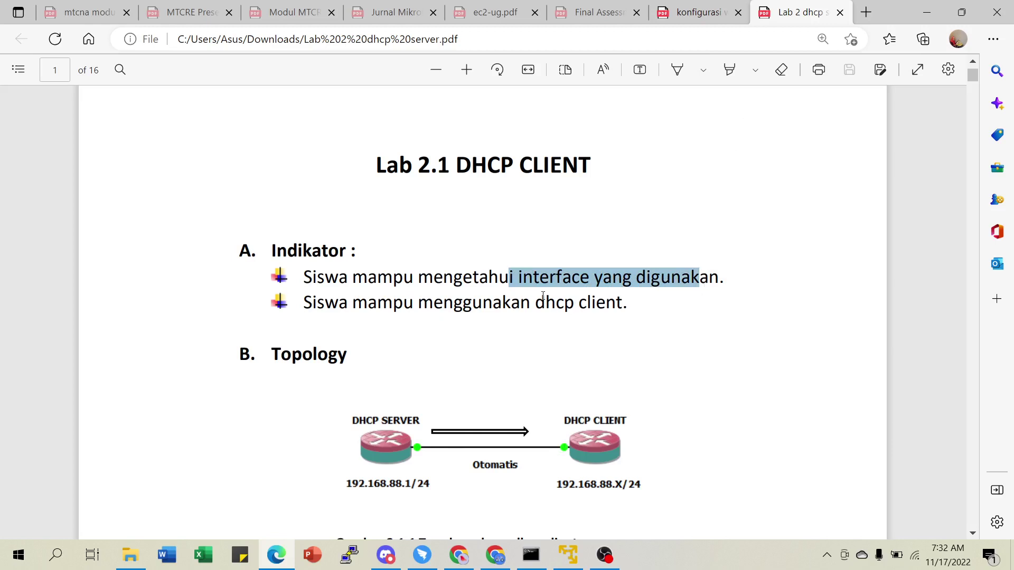
pyautogui.scroll(-1, 543, 297)
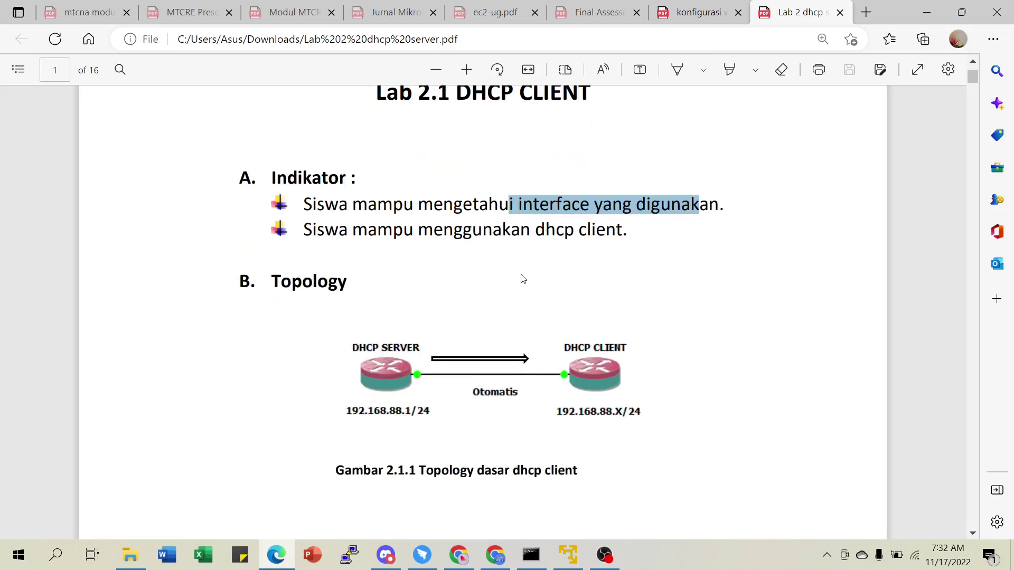
pyautogui.click(476, 234)
pyautogui.moveTo(536, 240); pyautogui.dragTo(616, 236)
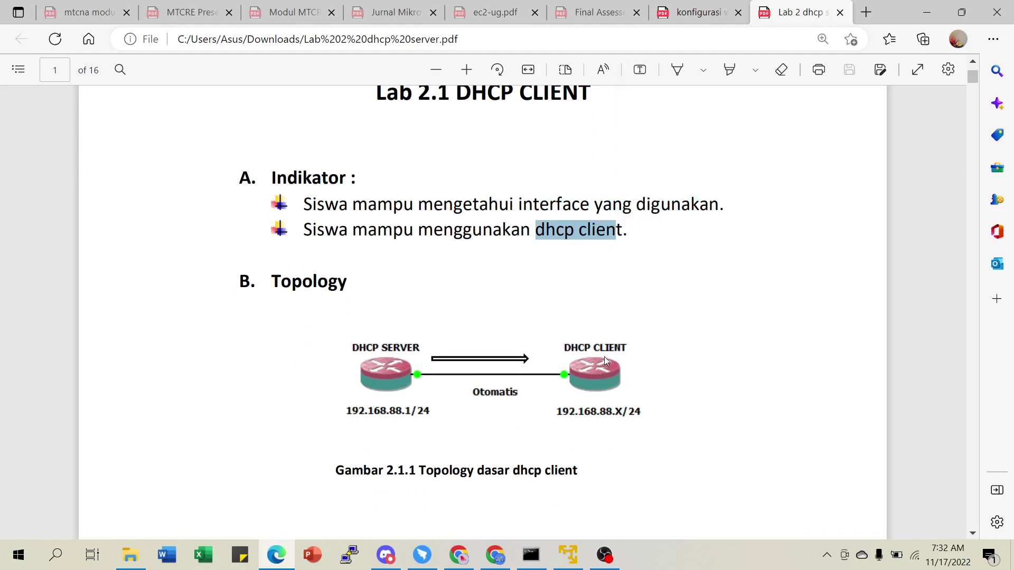
pyautogui.click(592, 255)
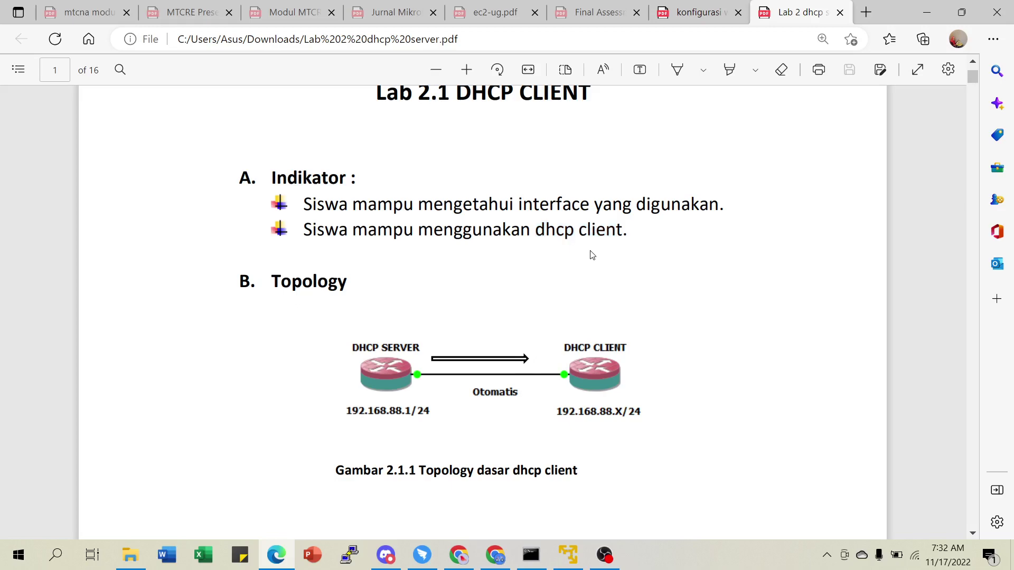
# Read the Dasar Teori section, covering the DHCP client options from Interface to Default route distance.
pyautogui.scroll(-5, 589, 257)
pyautogui.scroll(-1, 585, 261)
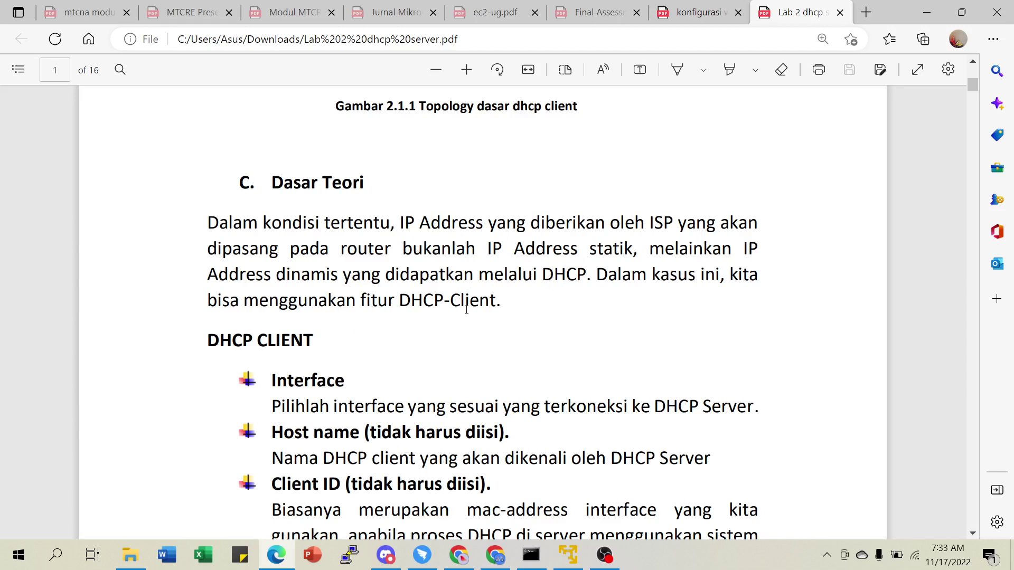
pyautogui.scroll(-3, 495, 310)
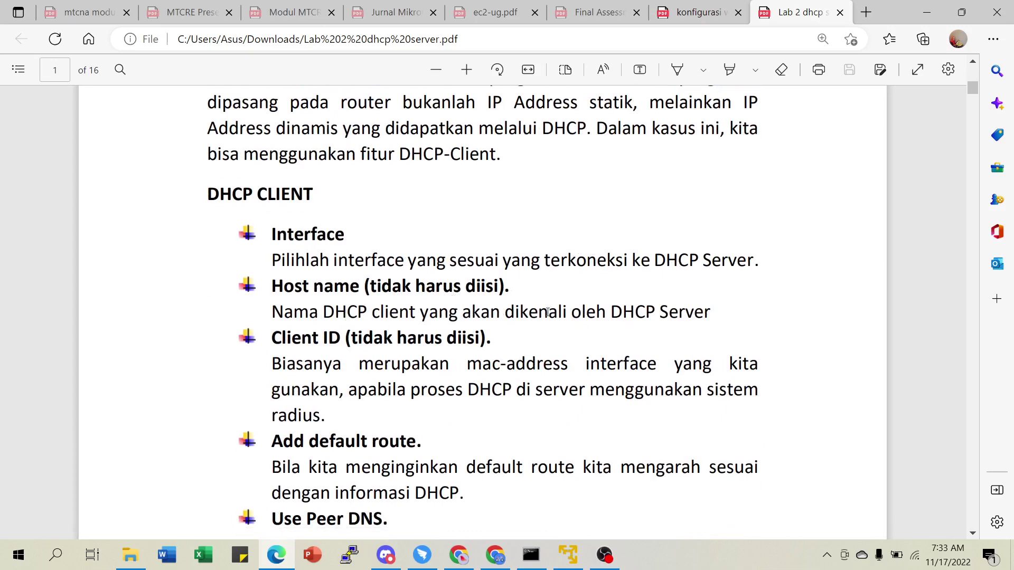
pyautogui.scroll(-2, 491, 335)
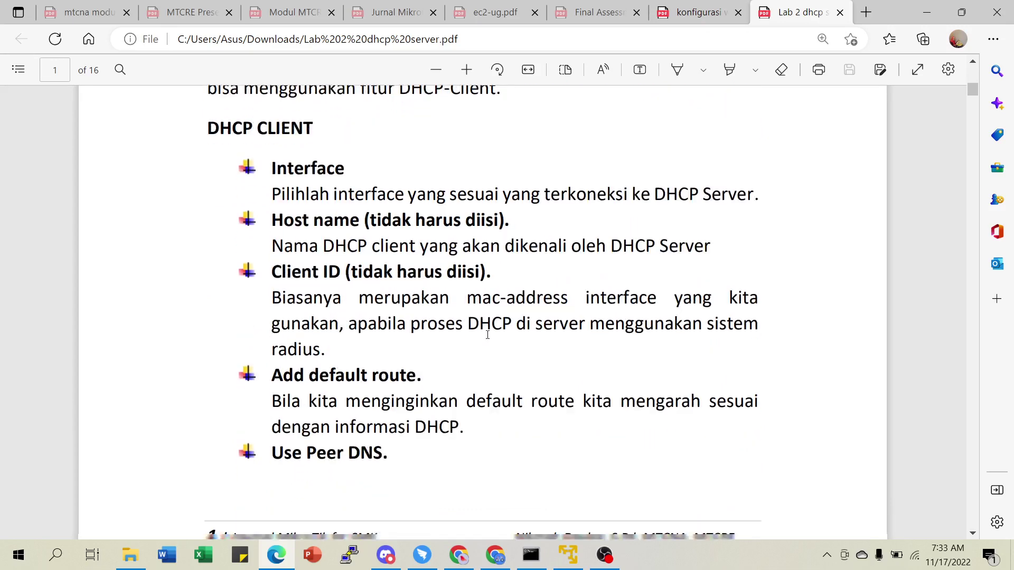
pyautogui.scroll(-2, 459, 378)
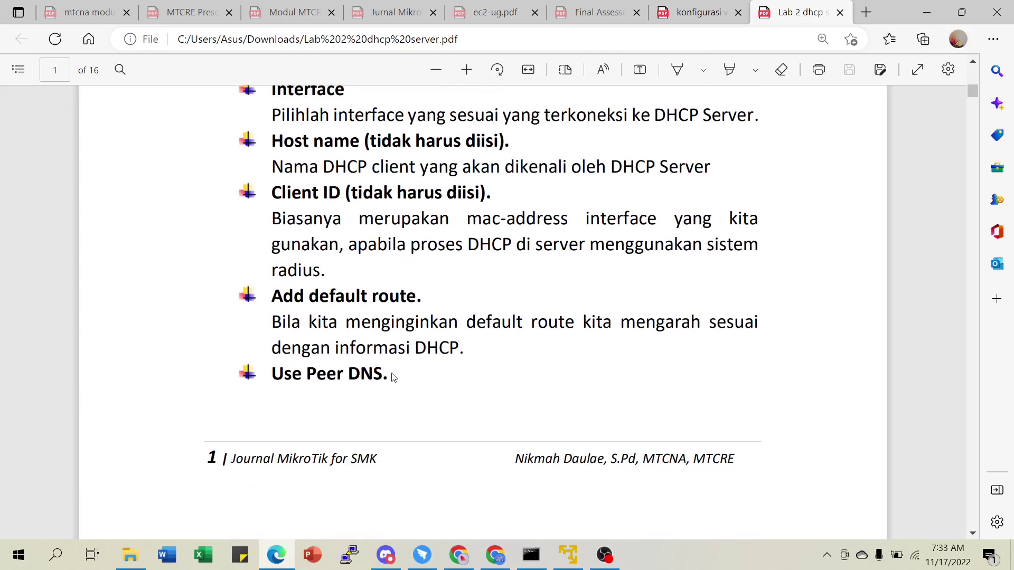
pyautogui.scroll(-12, 392, 372)
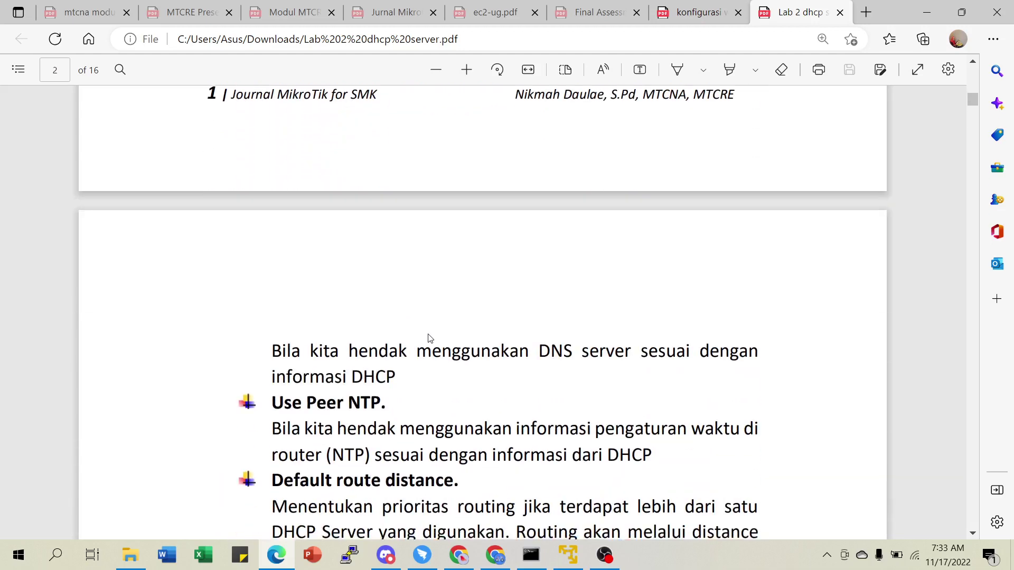
pyautogui.scroll(-4, 413, 337)
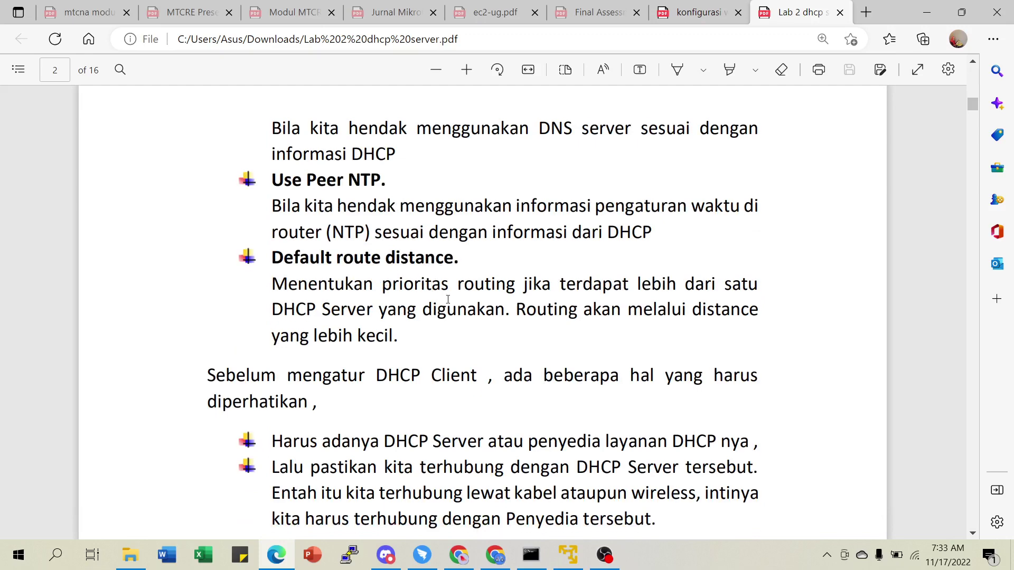
# Examine the Konfigurasi section, from adding the DHCP client to the ping test, conclusion and Tugas.
pyautogui.scroll(-10, 393, 285)
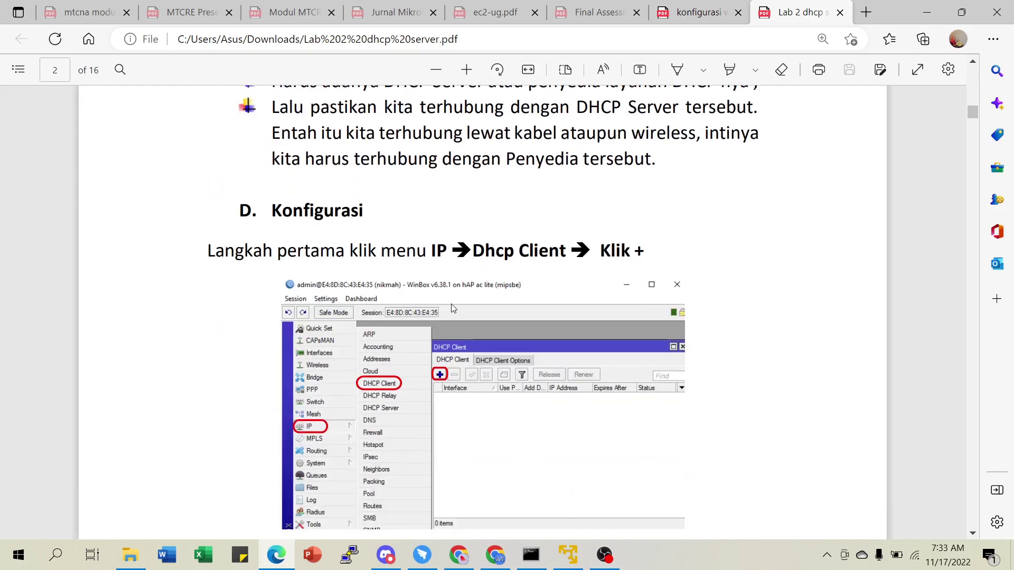
pyautogui.scroll(-2, 496, 268)
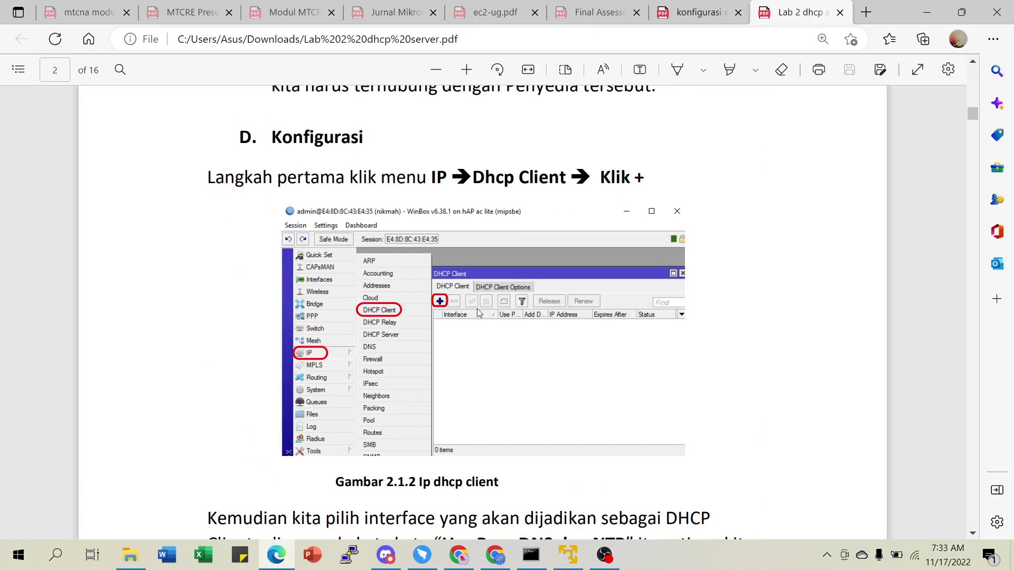
pyautogui.scroll(-5, 475, 301)
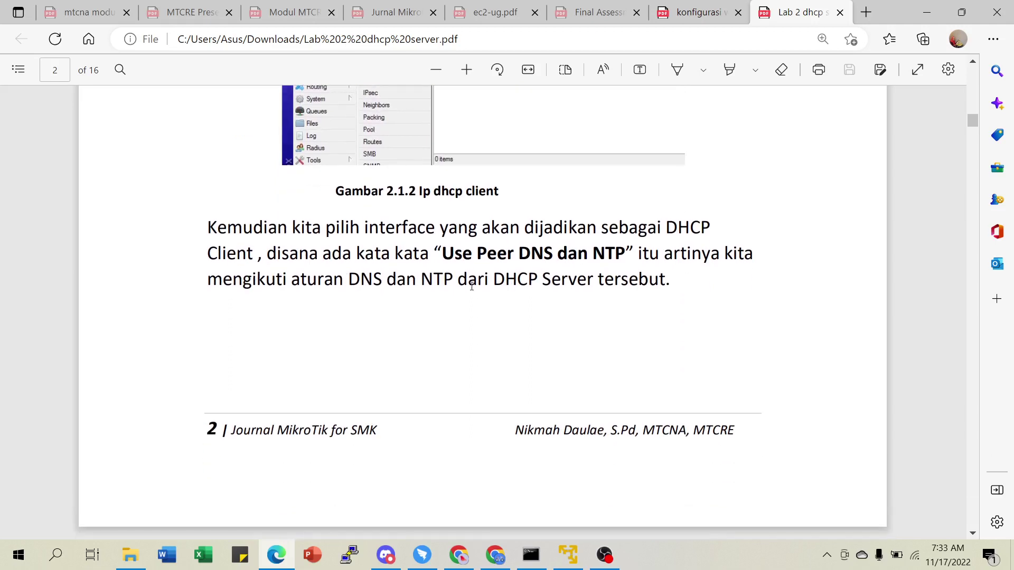
pyautogui.scroll(-8, 472, 285)
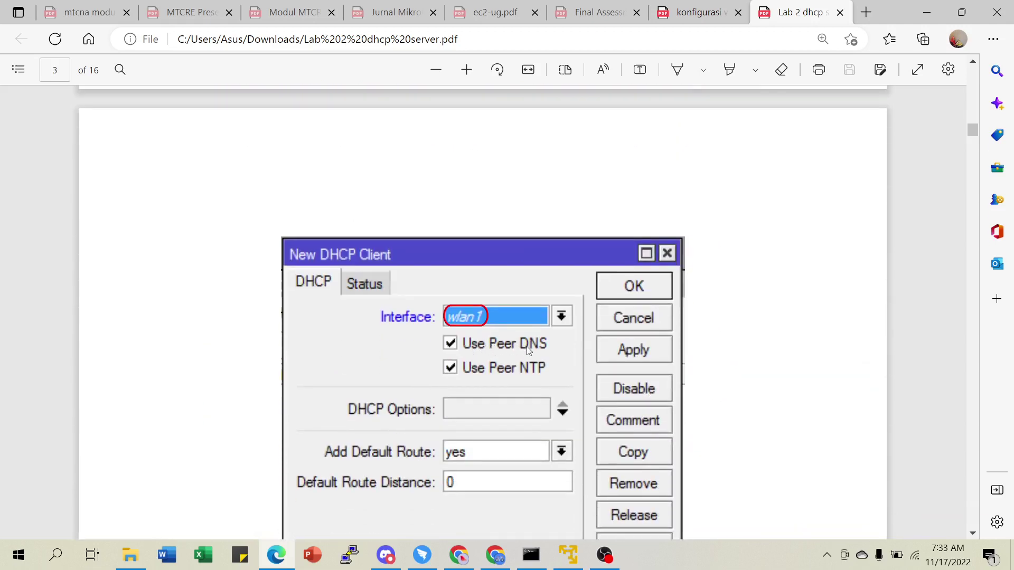
pyautogui.scroll(-4, 507, 369)
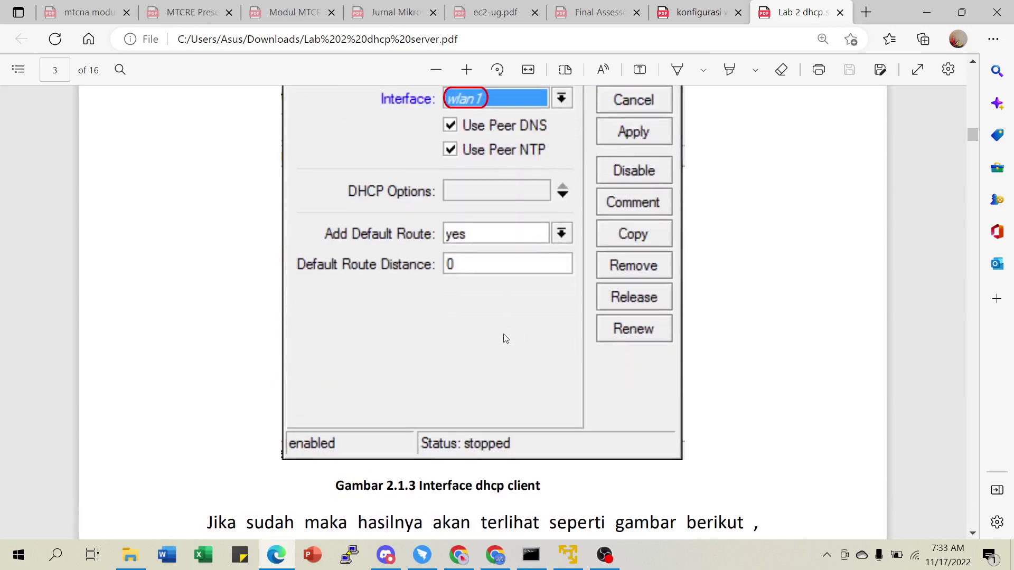
pyautogui.scroll(-5, 505, 338)
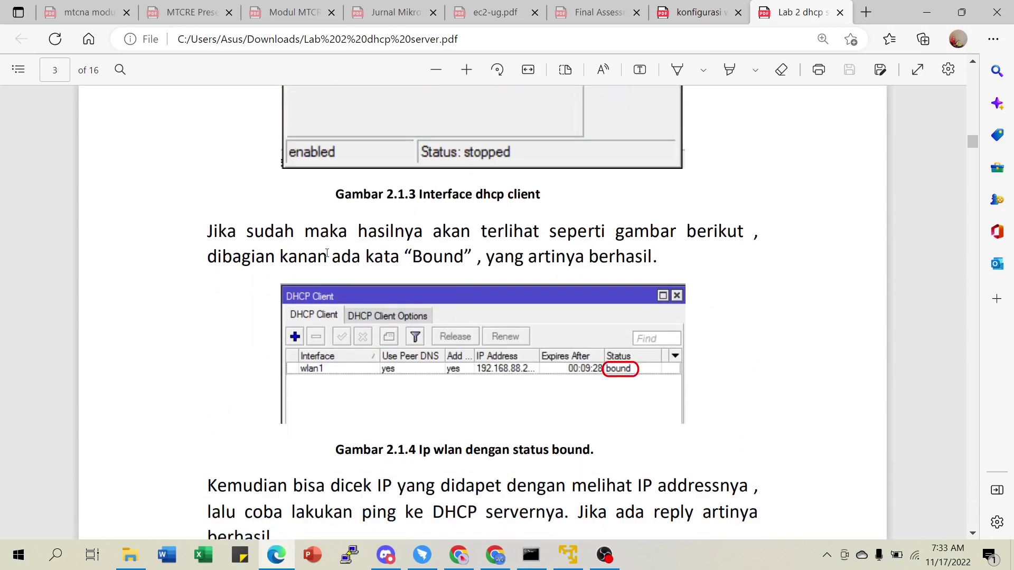
pyautogui.scroll(-1, 590, 326)
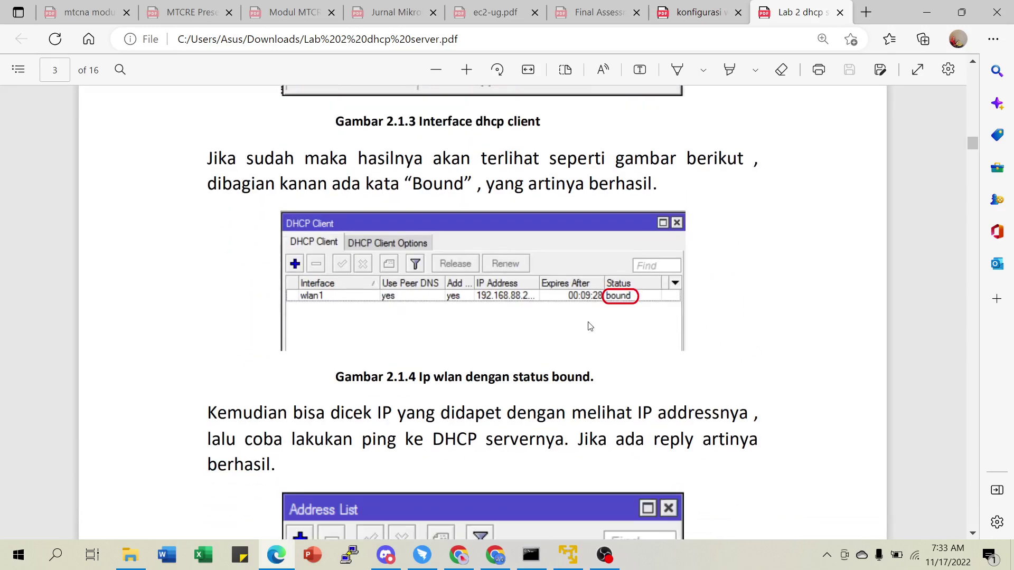
pyautogui.scroll(-5, 591, 326)
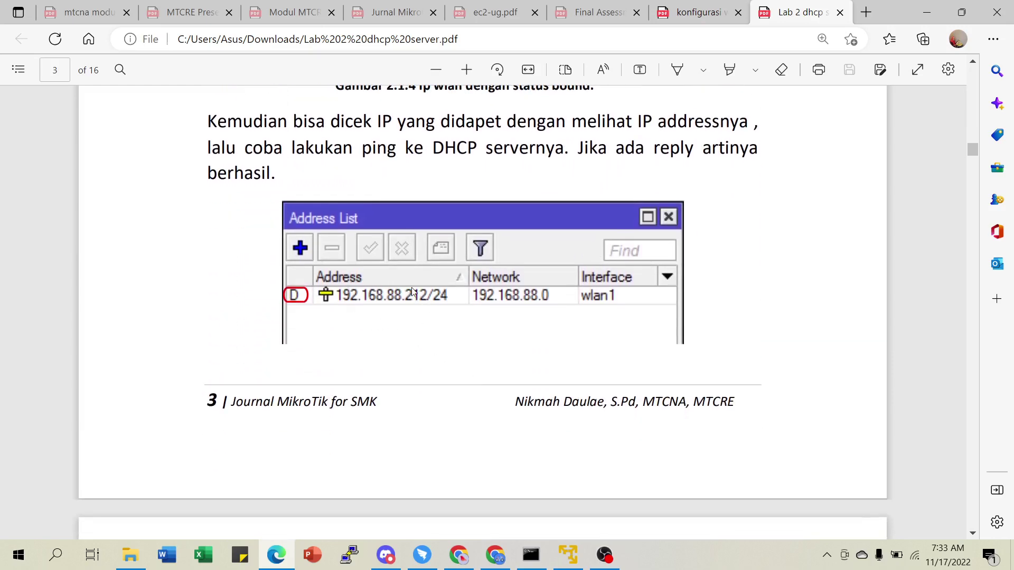
pyautogui.scroll(-8, 509, 324)
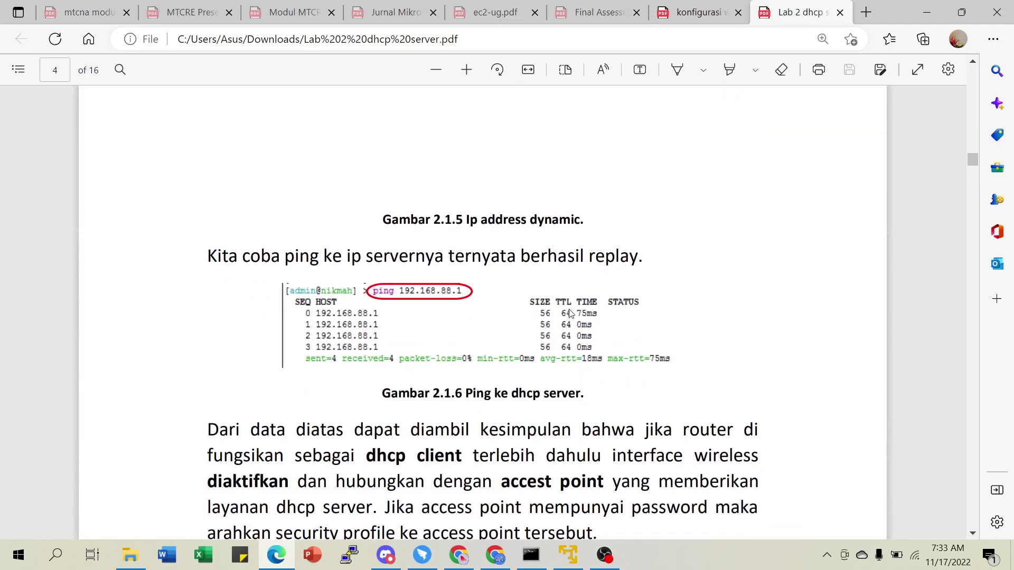
pyautogui.scroll(-3, 570, 313)
pyautogui.scroll(-1, 573, 288)
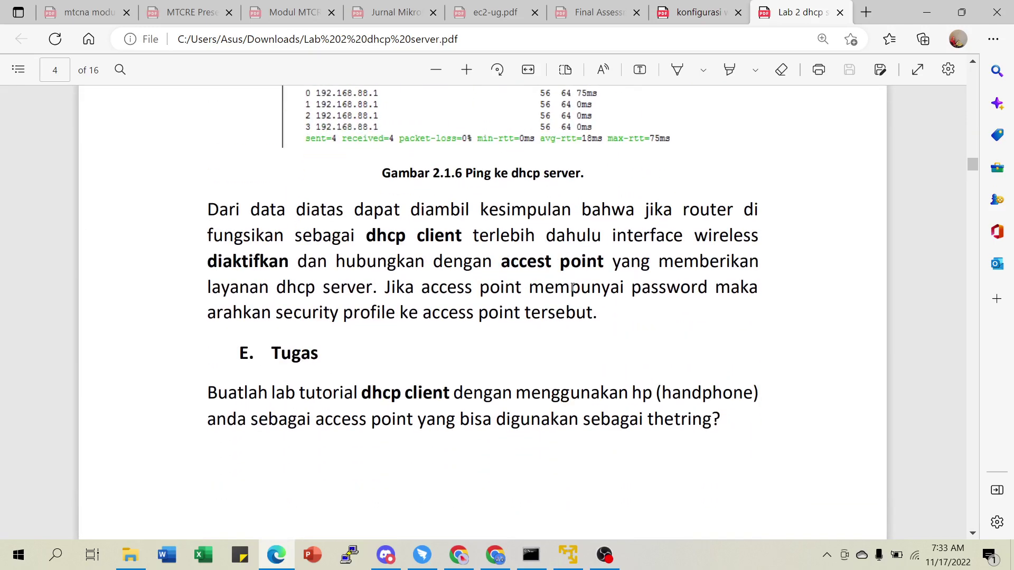
# Return to the DHCP server and client topology diagram on page 1 of the lab PDF.
pyautogui.scroll(20, 573, 287)
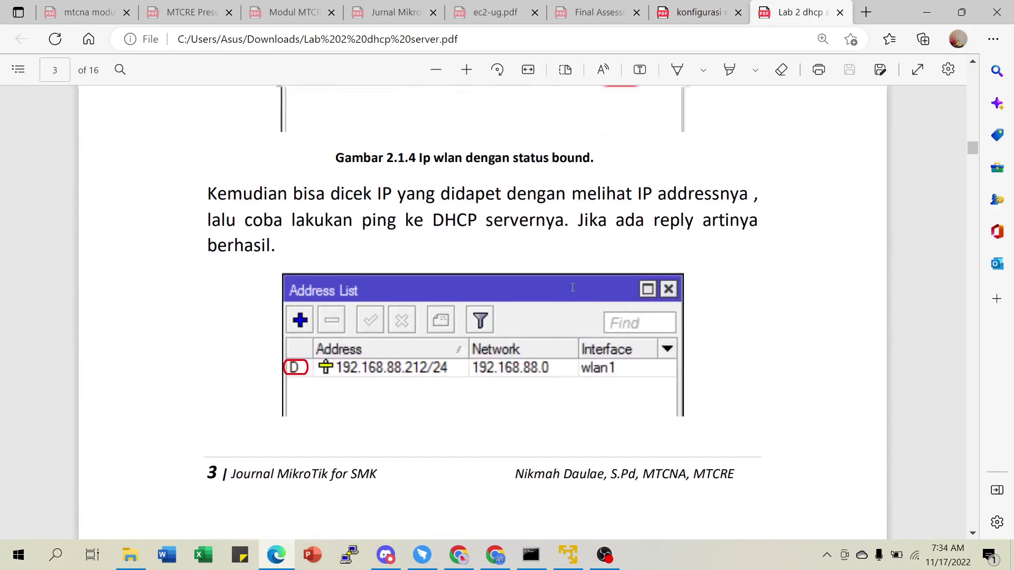
pyautogui.scroll(15, 573, 287)
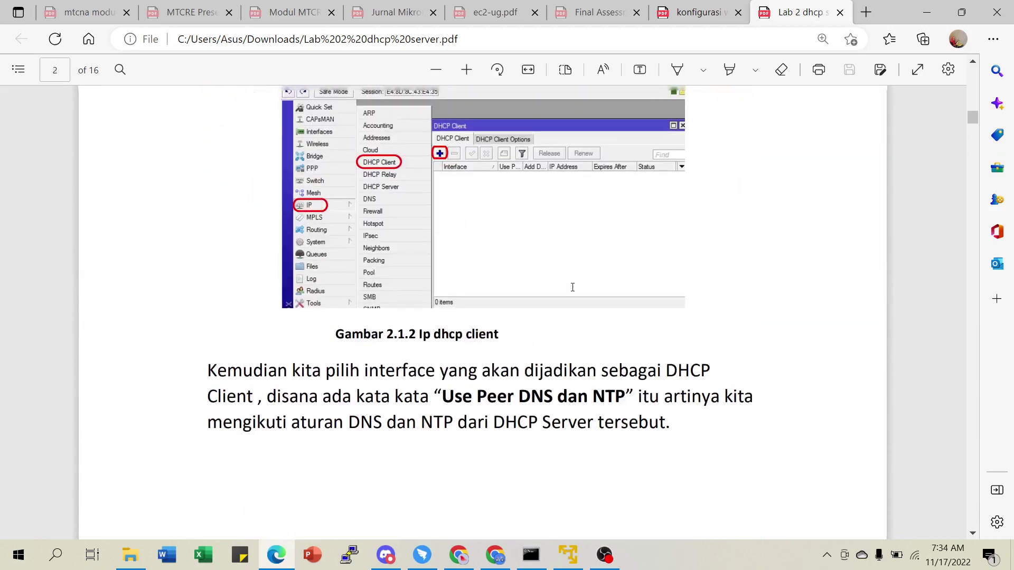
pyautogui.scroll(15, 572, 287)
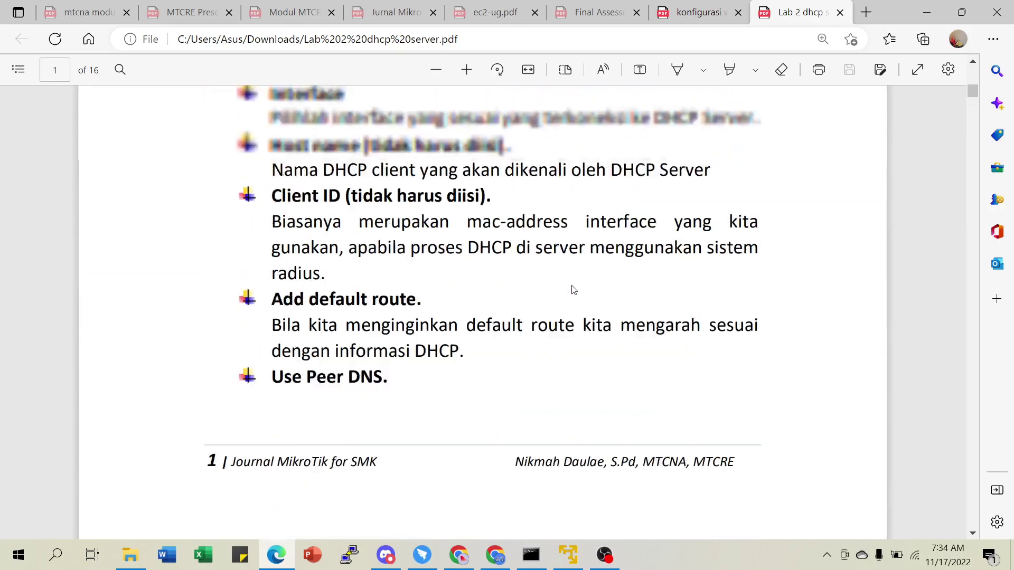
pyautogui.scroll(3, 572, 286)
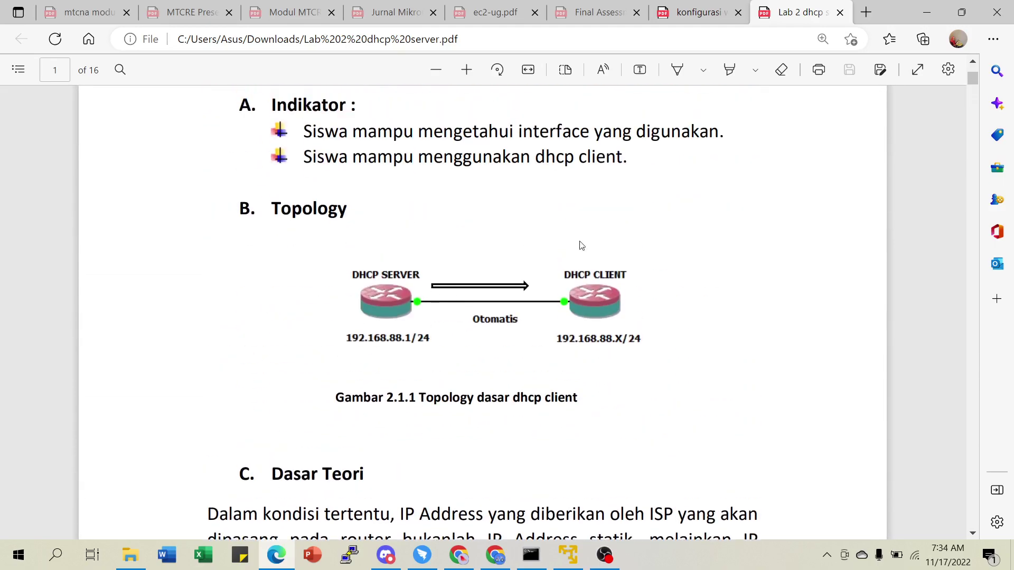
# Check the PNETLab virtual machine's web address in VMware Player, and switch to the PNETLab topology page in Chrome.
pyautogui.click(927, 12)
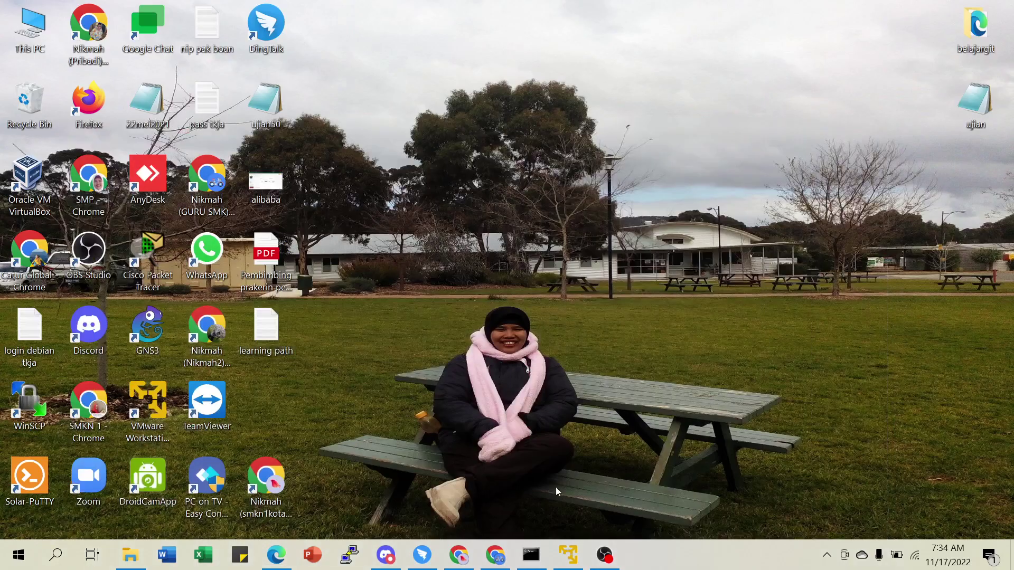
pyautogui.click(568, 555)
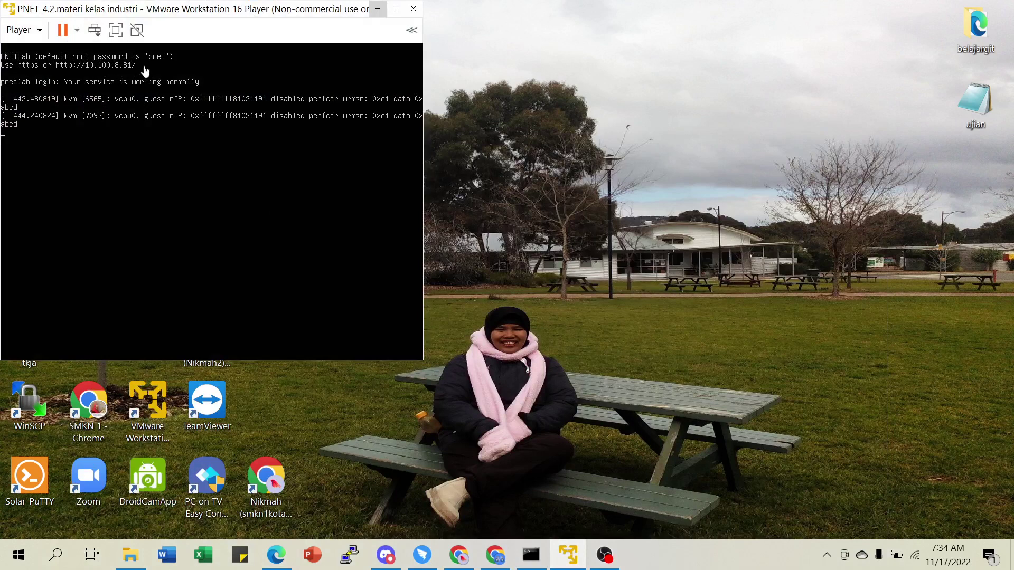
pyautogui.click(379, 9)
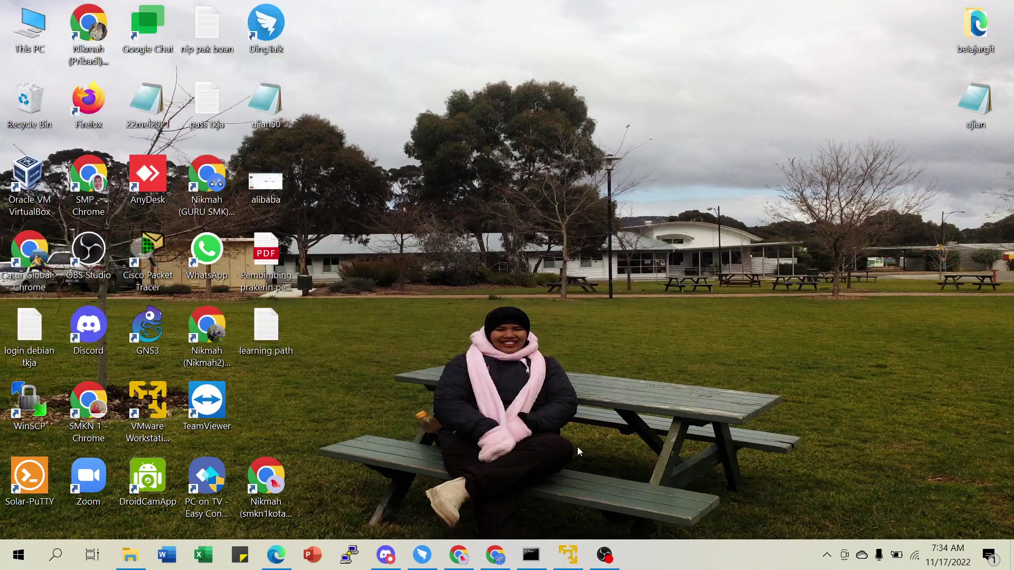
pyautogui.click(496, 555)
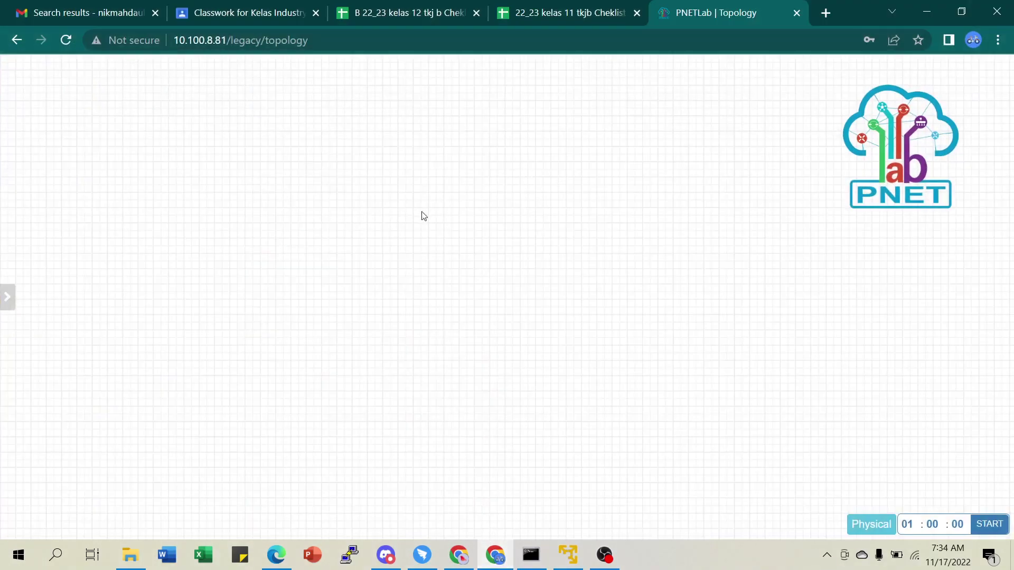
# Start adding a MikroTik RouterOS node on the empty topology canvas and name it R1.
pyautogui.rightClick(293, 210)
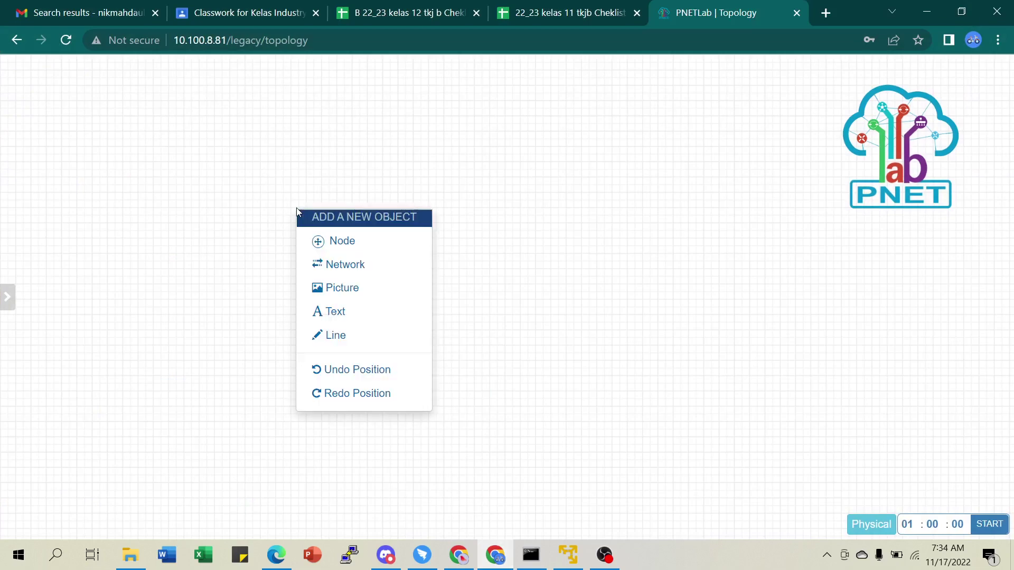
pyautogui.click(361, 247)
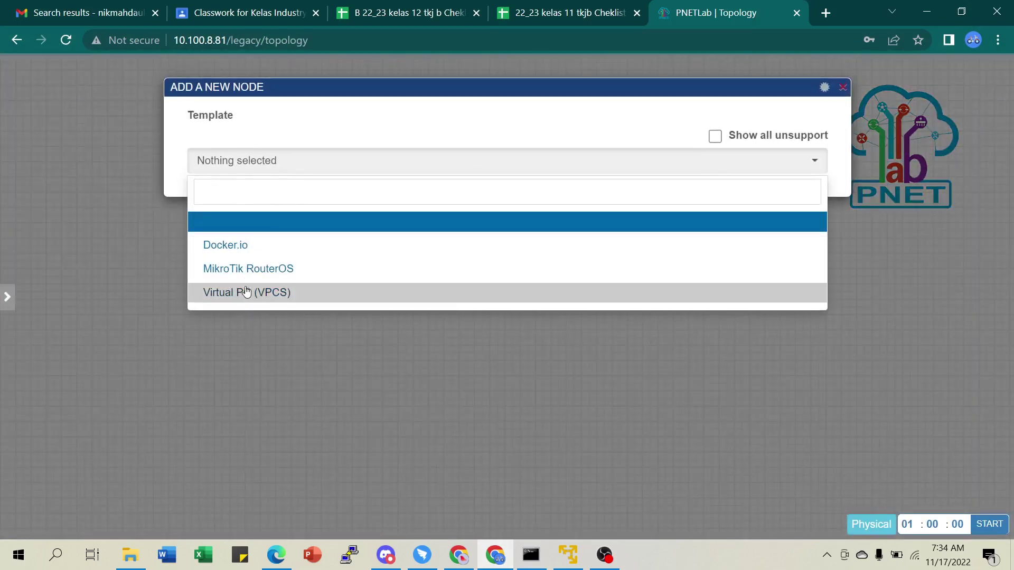
pyautogui.click(248, 269)
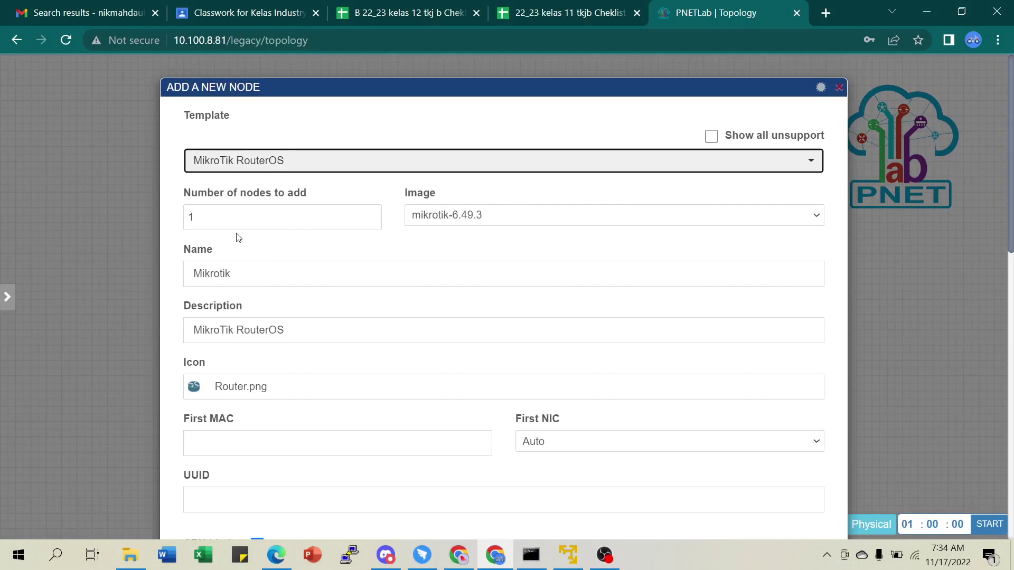
pyautogui.moveTo(250, 279); pyautogui.dragTo(173, 275)
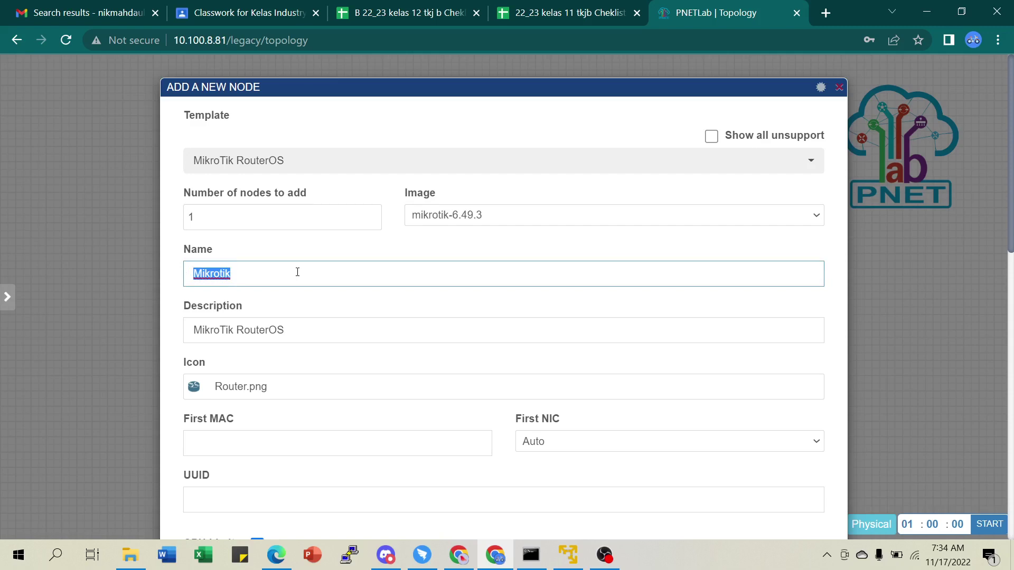
pyautogui.write('Dhcp')
pyautogui.press('BackSpace')
pyautogui.press('BackSpace')
pyautogui.press('BackSpace')
pyautogui.press('BackSpace')
pyautogui.write('R')
# Find the router icons and assign Router Red.png as the icon of node R1.
pyautogui.scroll(-3, 297, 272)
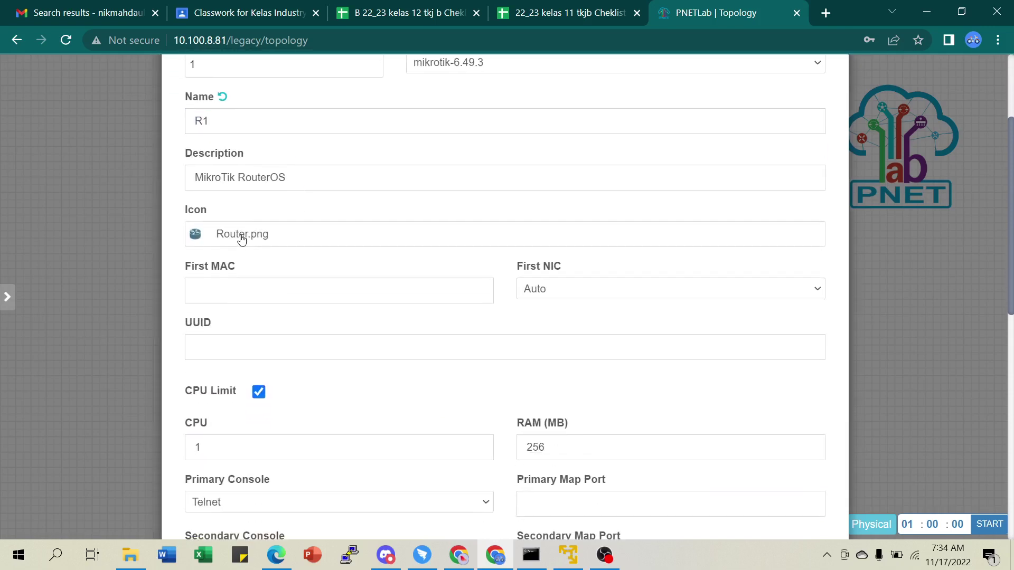
pyautogui.click(199, 234)
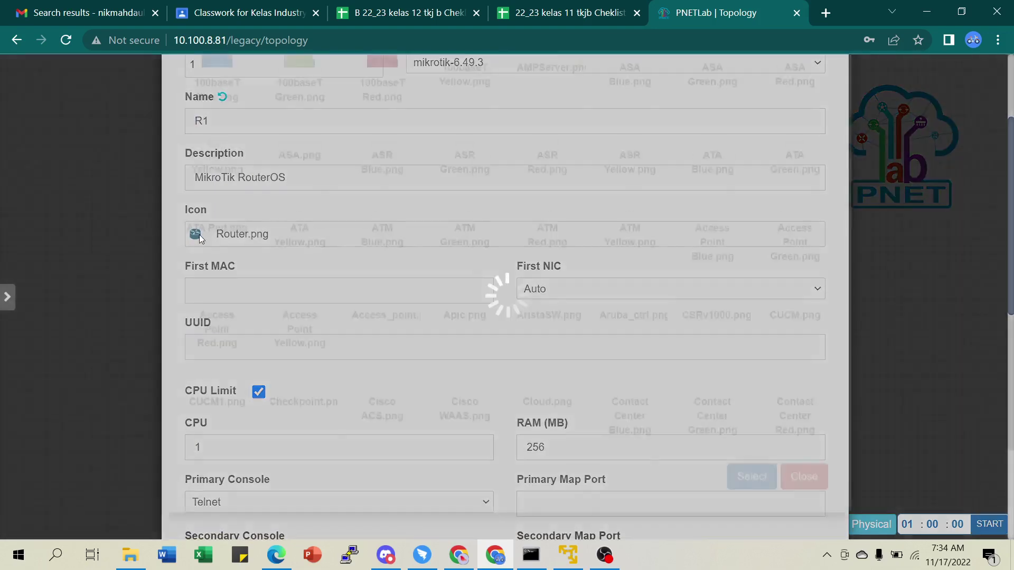
pyautogui.click(226, 113)
pyautogui.write('router')
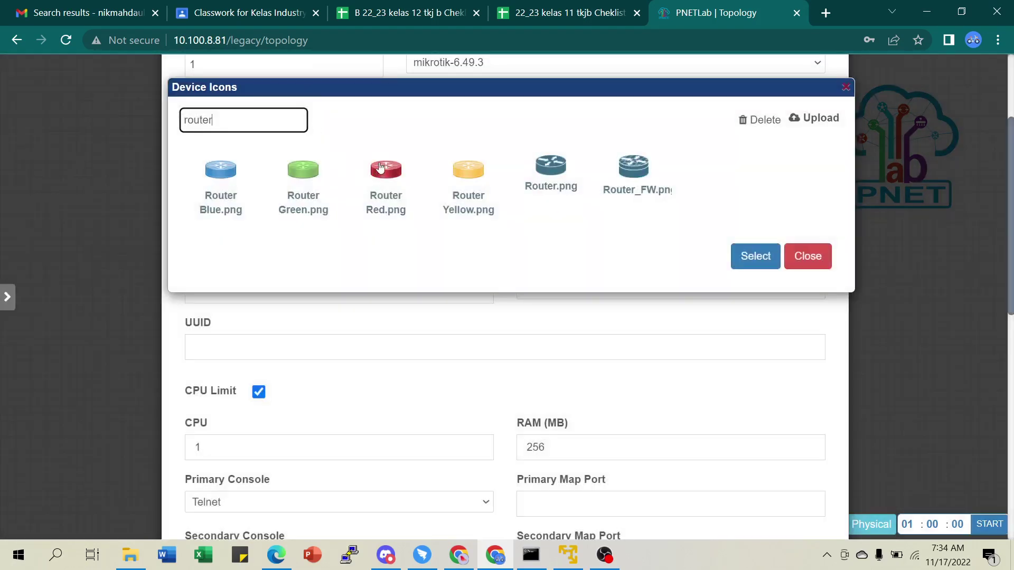
pyautogui.click(379, 165)
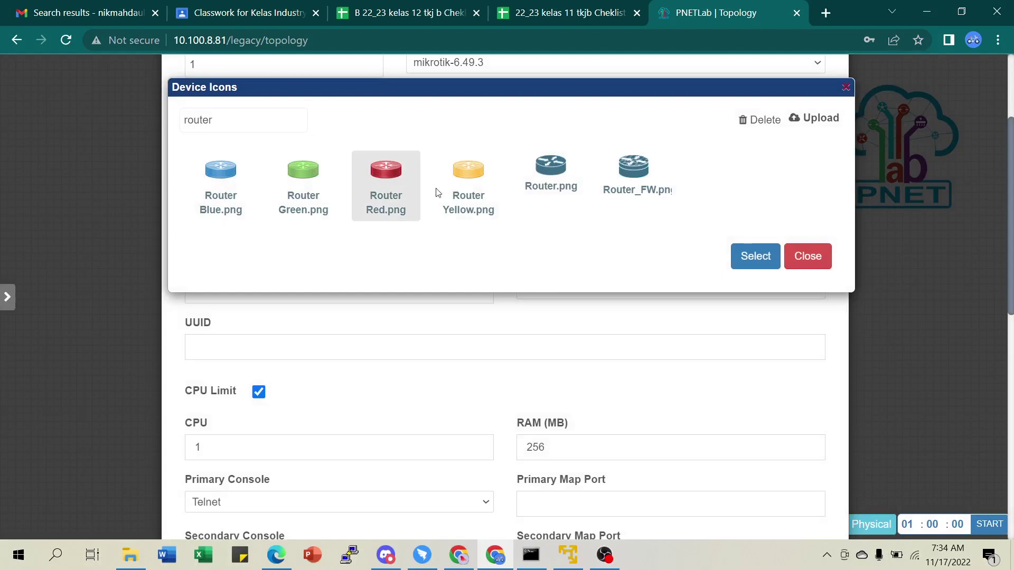
pyautogui.click(754, 257)
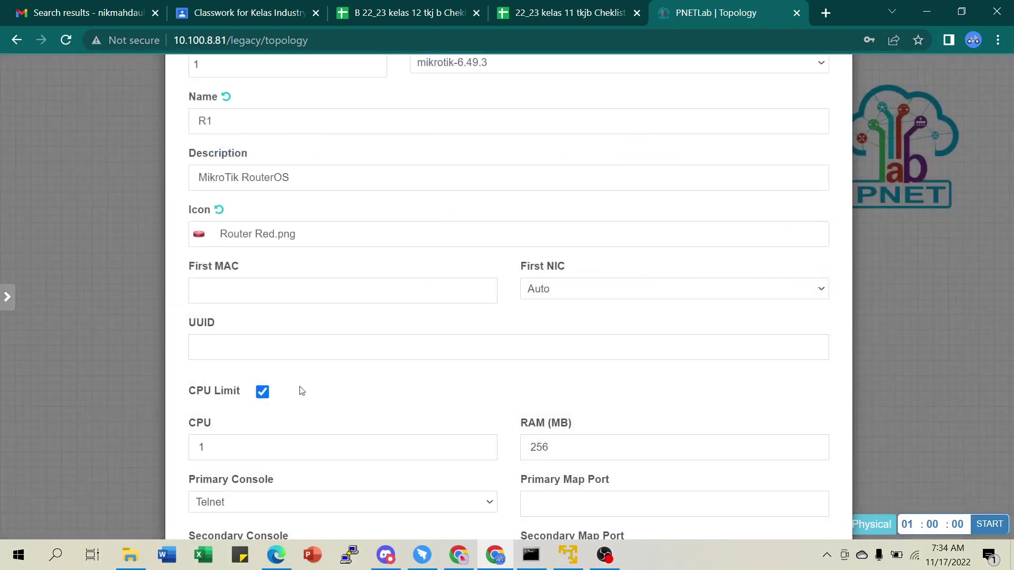
# Disable the CPU limit for R1 and set its secondary console to WinBox.
pyautogui.click(650, 384)
pyautogui.scroll(-4, 648, 384)
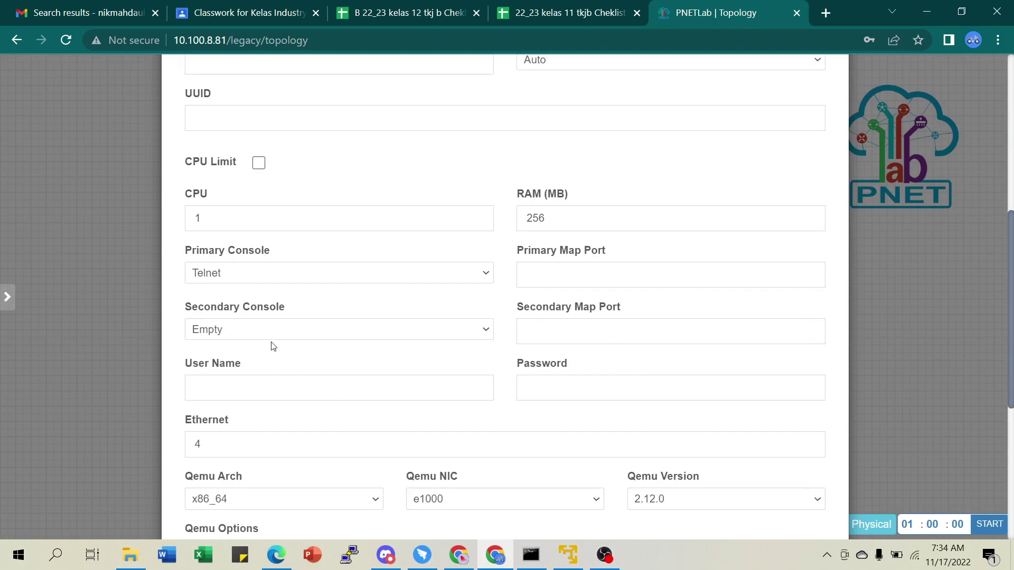
pyautogui.click(268, 328)
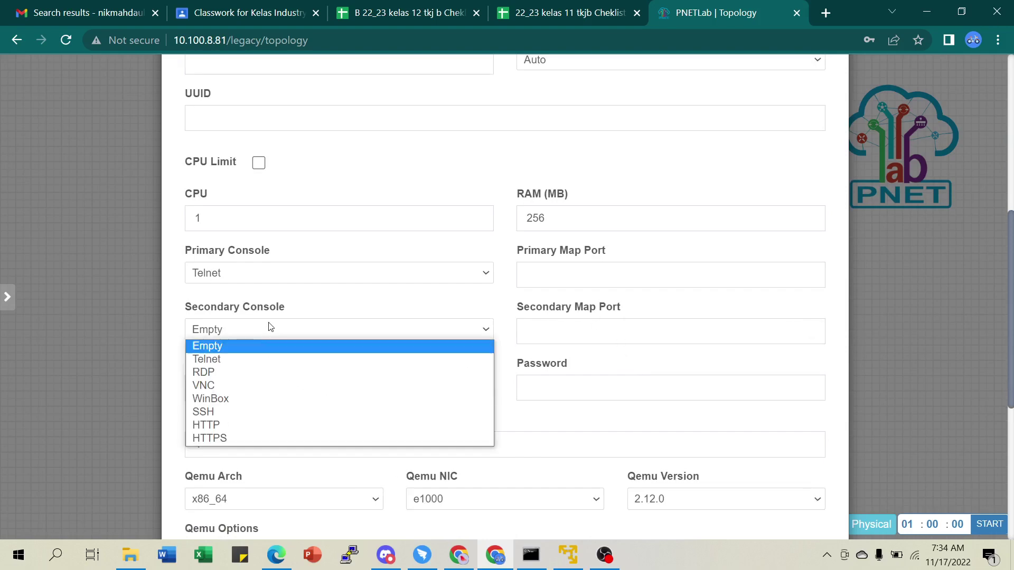
pyautogui.click(228, 400)
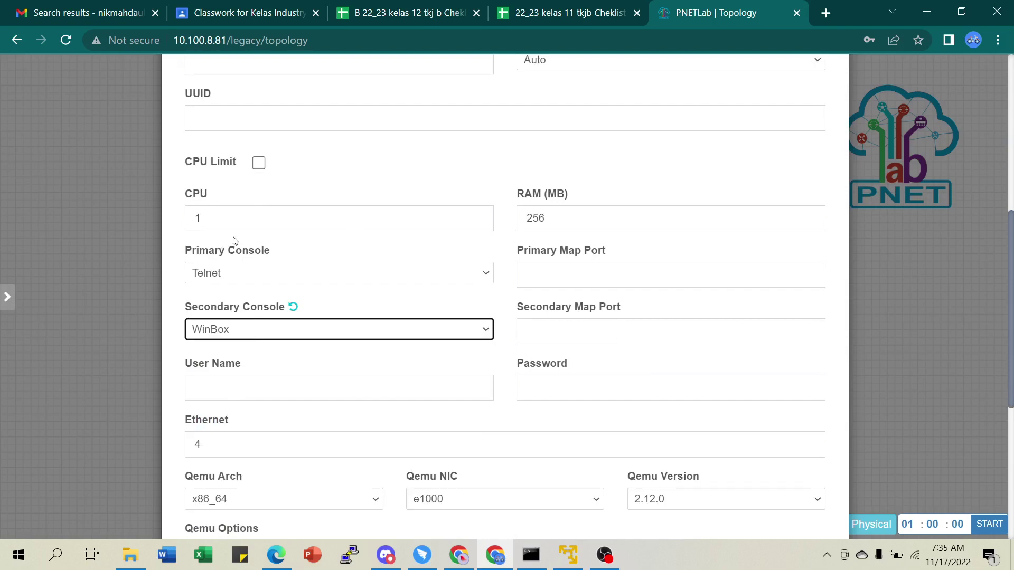
# Set R1's Ethernet count to 5 and save the node to the topology.
pyautogui.scroll(1, 235, 241)
pyautogui.scroll(-4, 245, 241)
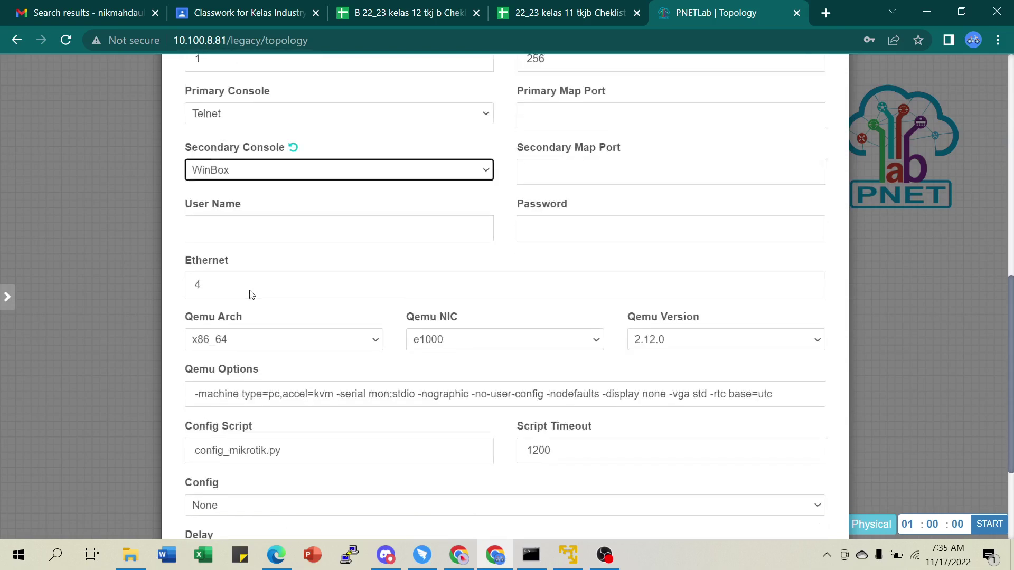
pyautogui.scroll(-1, 251, 294)
pyautogui.doubleClick(198, 212)
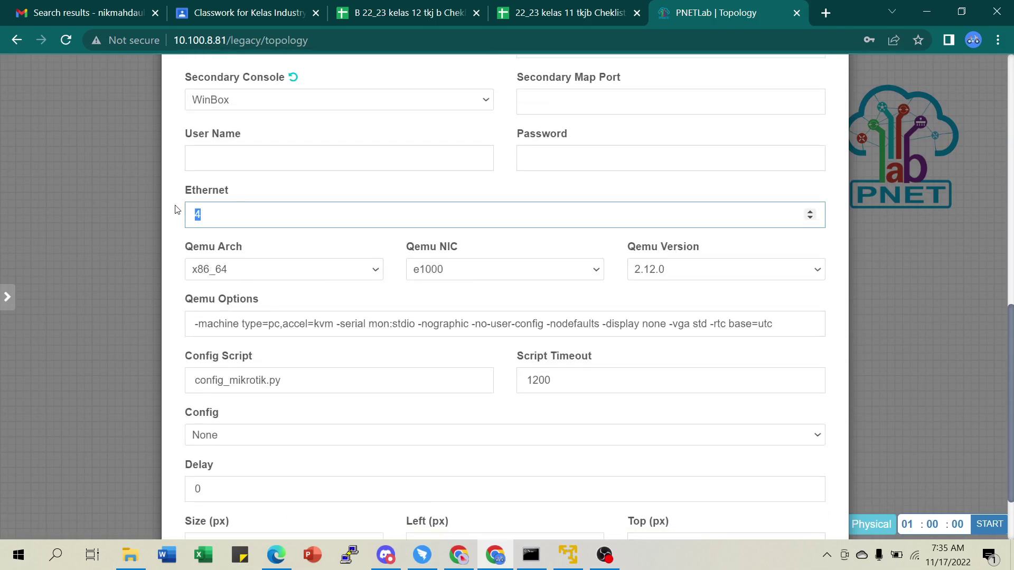
pyautogui.write('5')
pyautogui.scroll(-2, 601, 296)
pyautogui.click(473, 492)
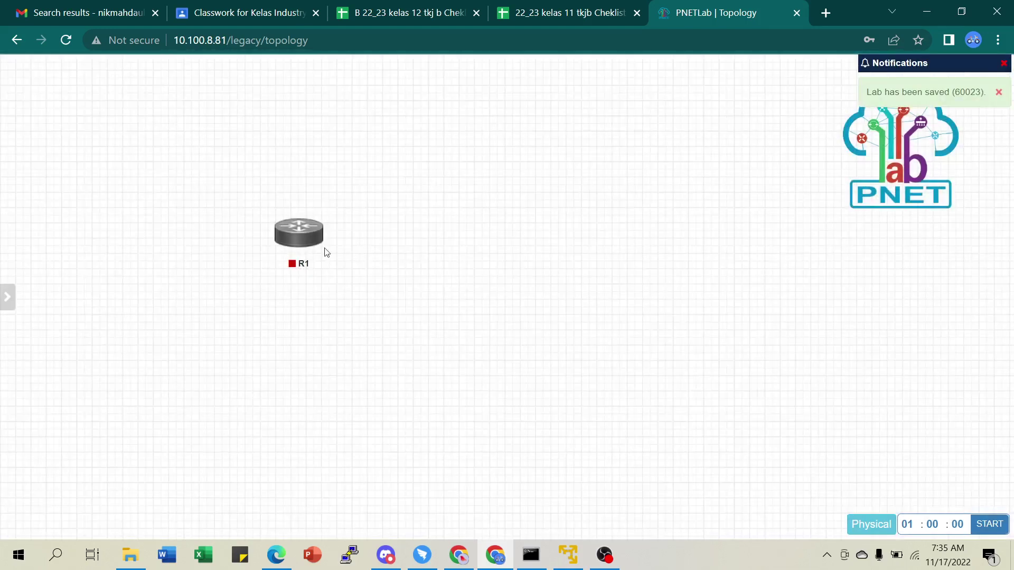
# Start adding a second MikroTik RouterOS node to the right of R1 and name it R2.
pyautogui.moveTo(302, 244)
pyautogui.rightClick(542, 238)
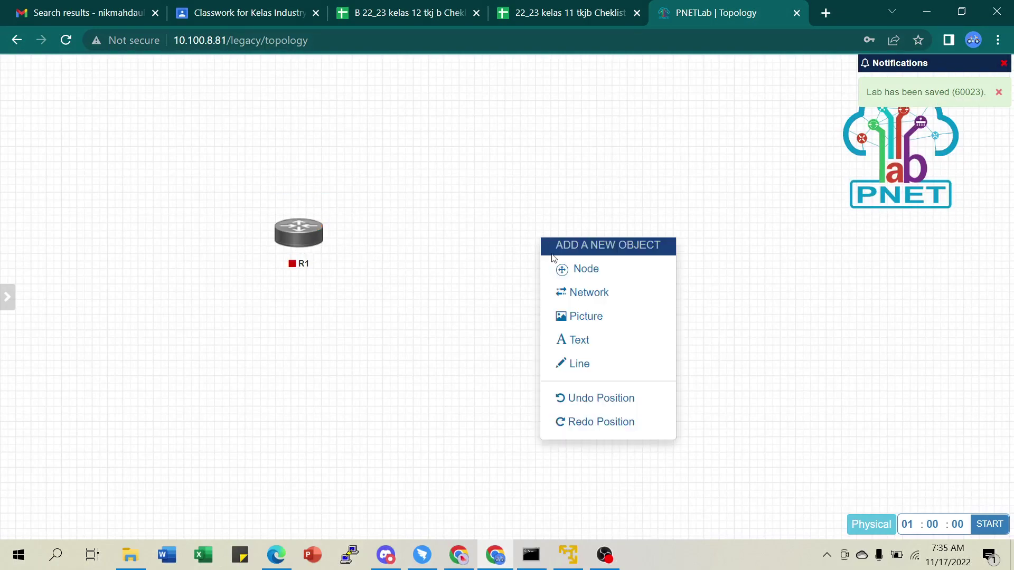
pyautogui.click(595, 279)
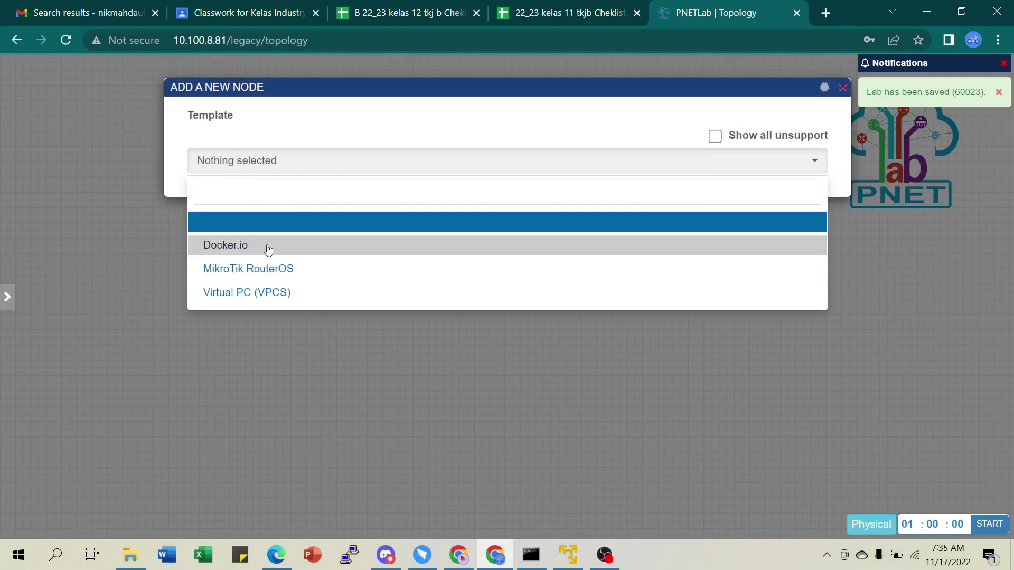
pyautogui.click(265, 269)
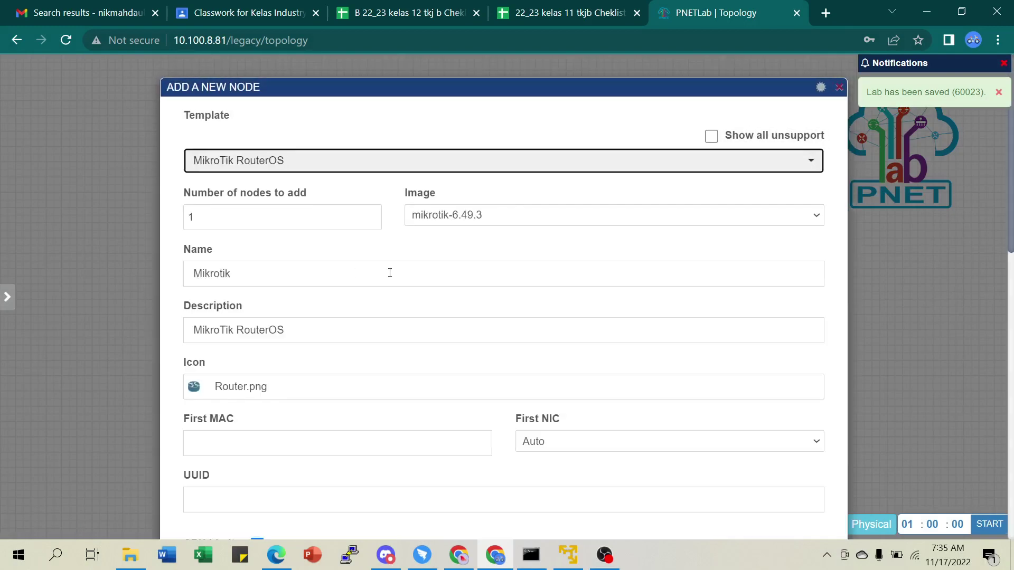
pyautogui.doubleClick(216, 272)
pyautogui.write('R2')
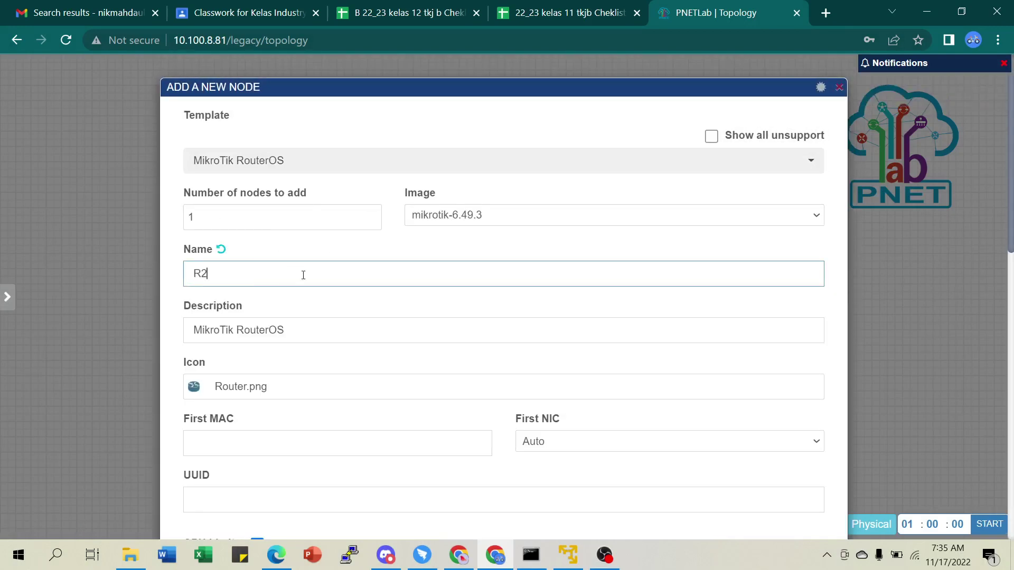
# Assign Router Blue.png as the icon of node R2.
pyautogui.scroll(-2, 255, 385)
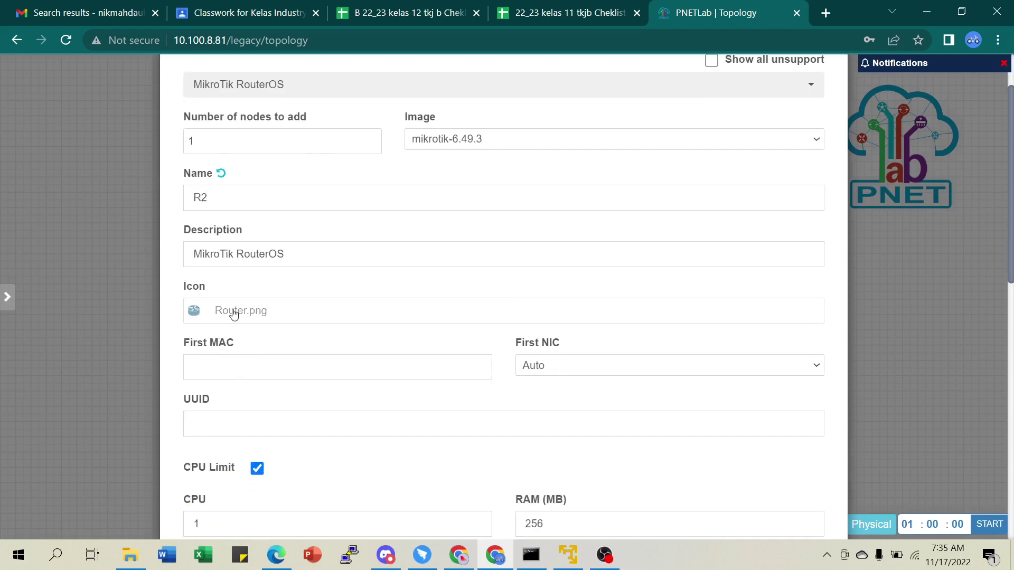
pyautogui.click(233, 312)
pyautogui.click(220, 177)
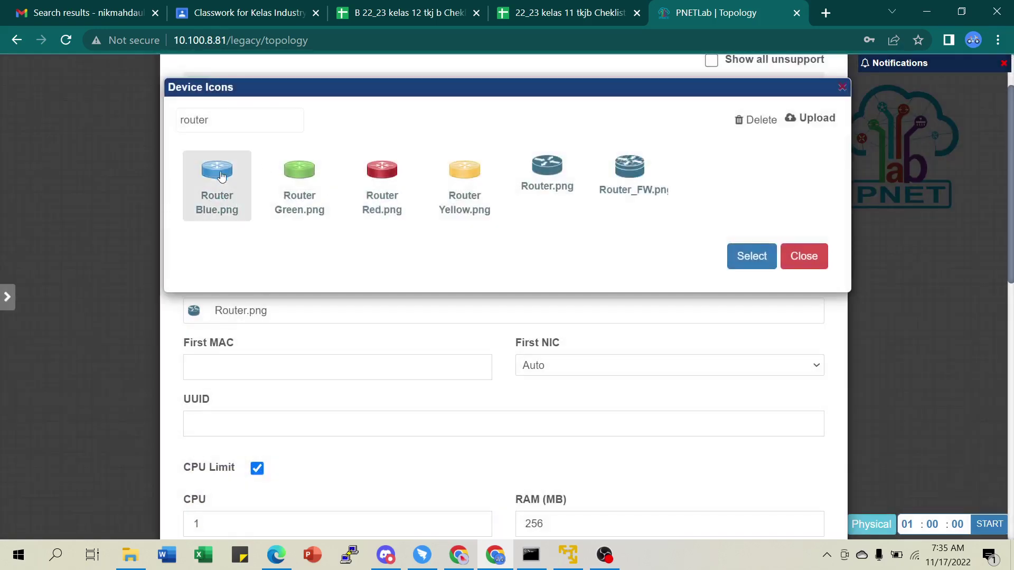
pyautogui.click(747, 256)
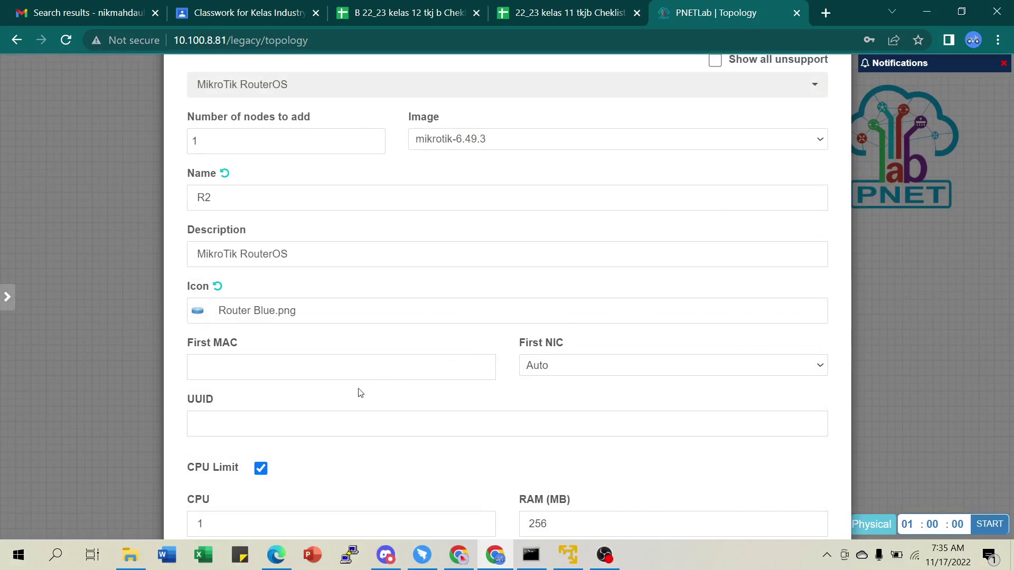
# Set R2's secondary console to WinBox.
pyautogui.scroll(-7, 363, 391)
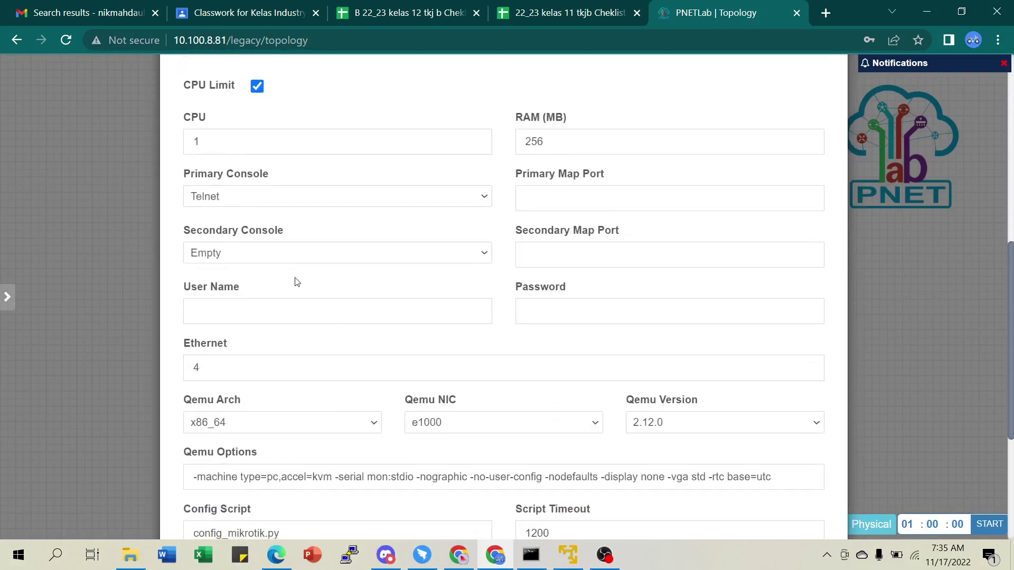
pyautogui.click(284, 252)
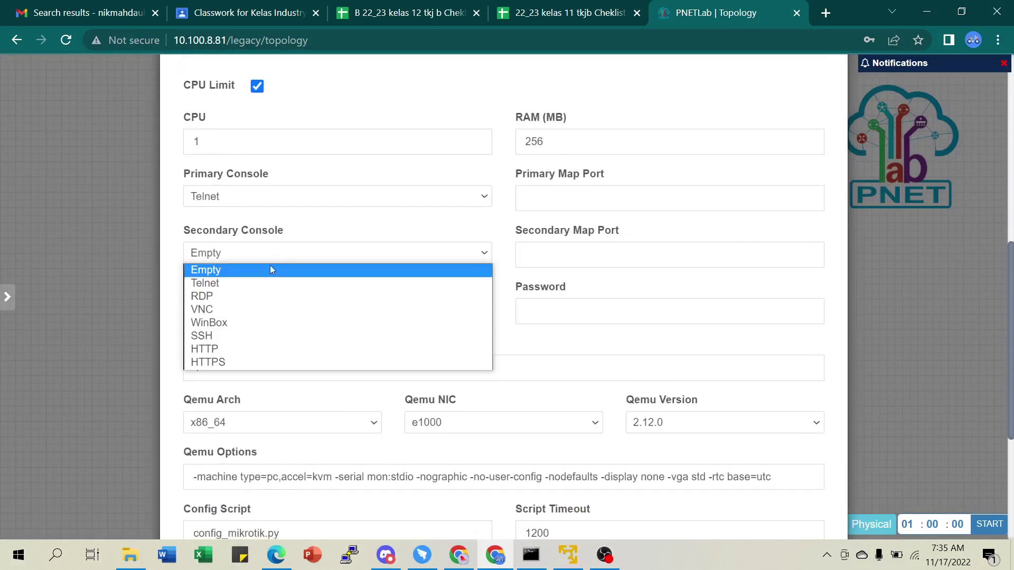
pyautogui.click(243, 323)
# Set R2's Ethernet count to 5 and place the saved router level with R1.
pyautogui.scroll(3, 606, 235)
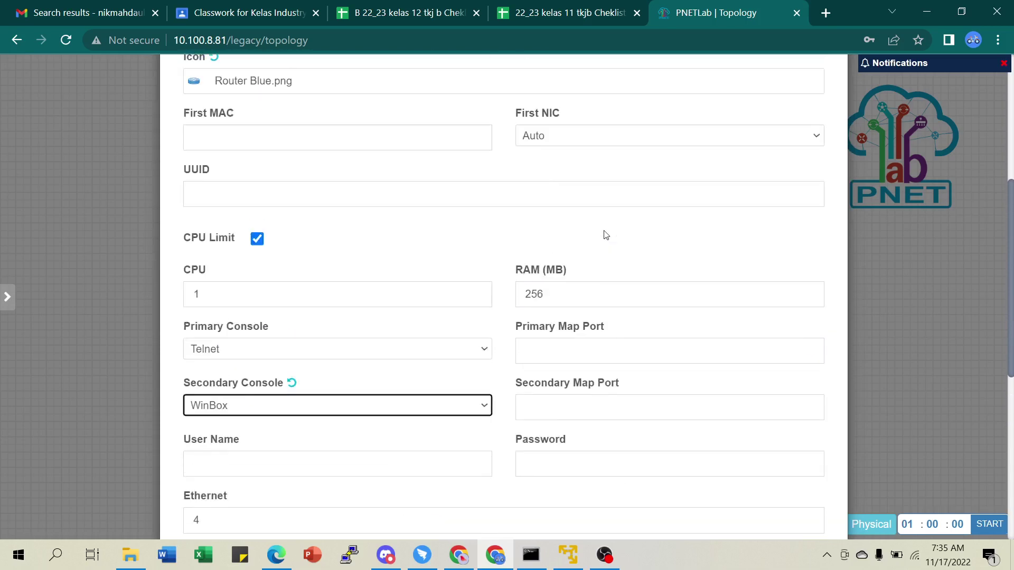
pyautogui.scroll(-3, 516, 287)
pyautogui.moveTo(213, 368); pyautogui.dragTo(164, 369)
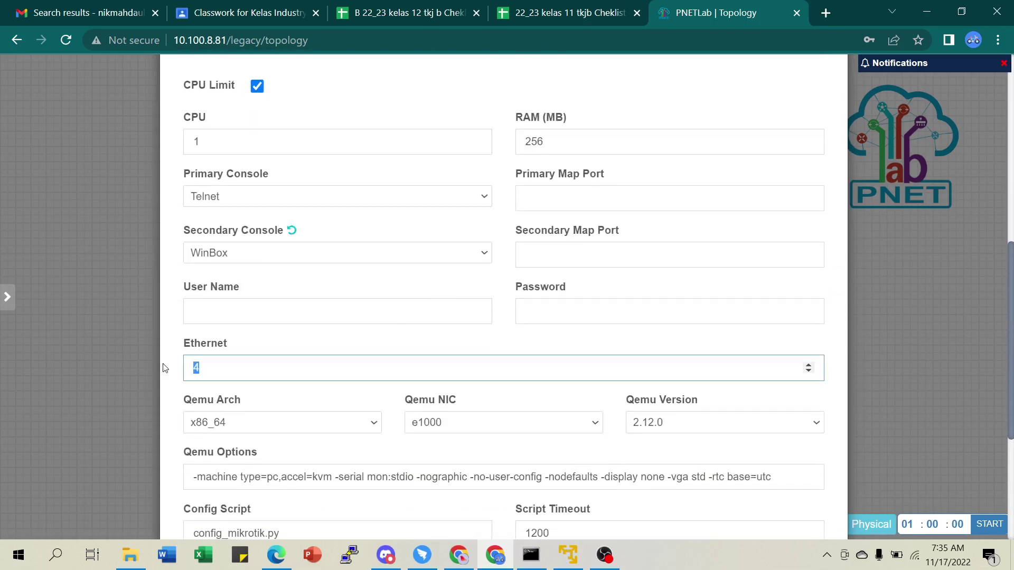
pyautogui.write('5')
pyautogui.scroll(-5, 497, 301)
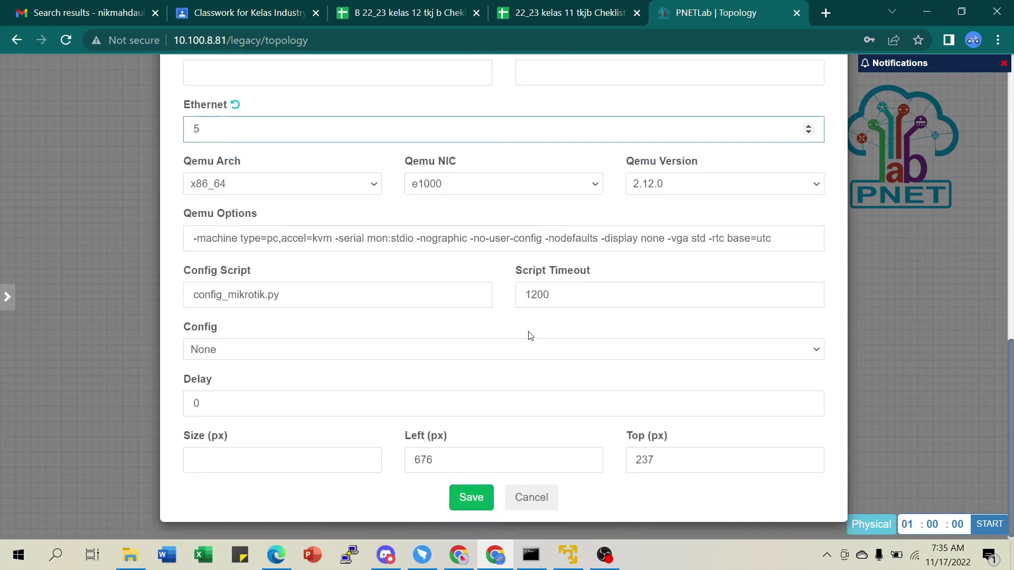
pyautogui.click(475, 493)
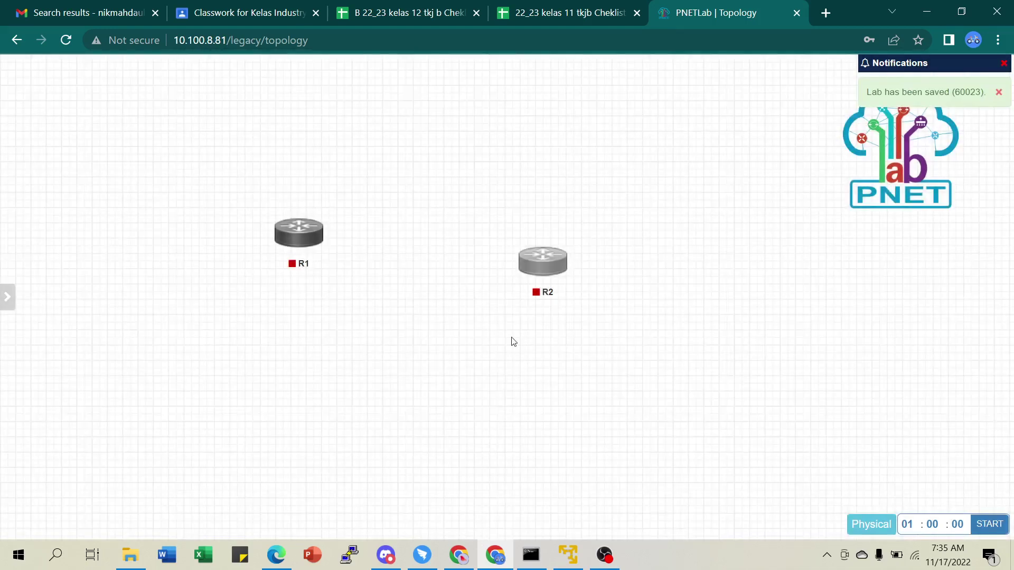
pyautogui.moveTo(545, 267)
pyautogui.moveTo(545, 268); pyautogui.dragTo(531, 239)
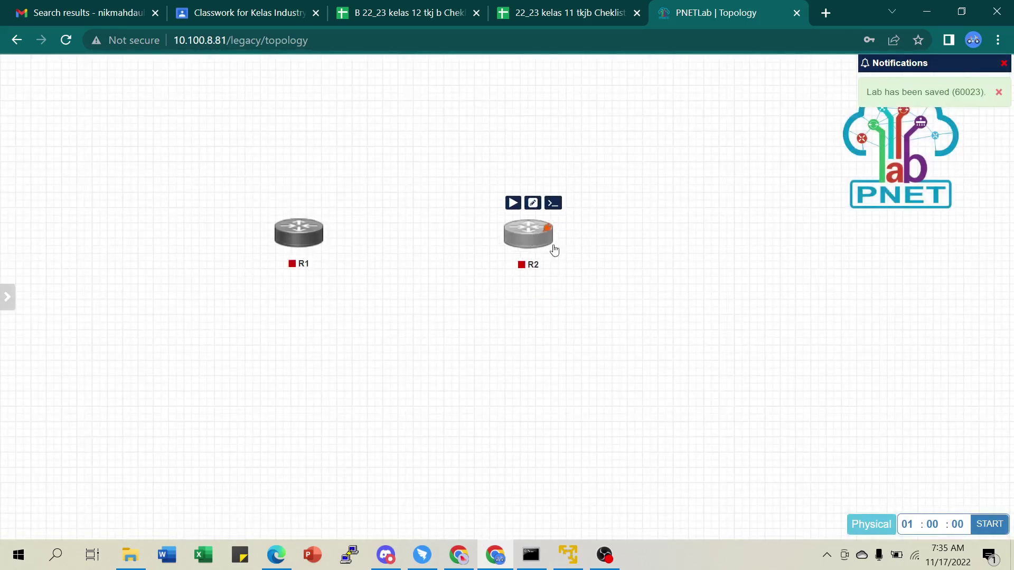
# Add a network named Internet with type Management(Cloud0) to the lower right of R2.
pyautogui.rightClick(667, 289)
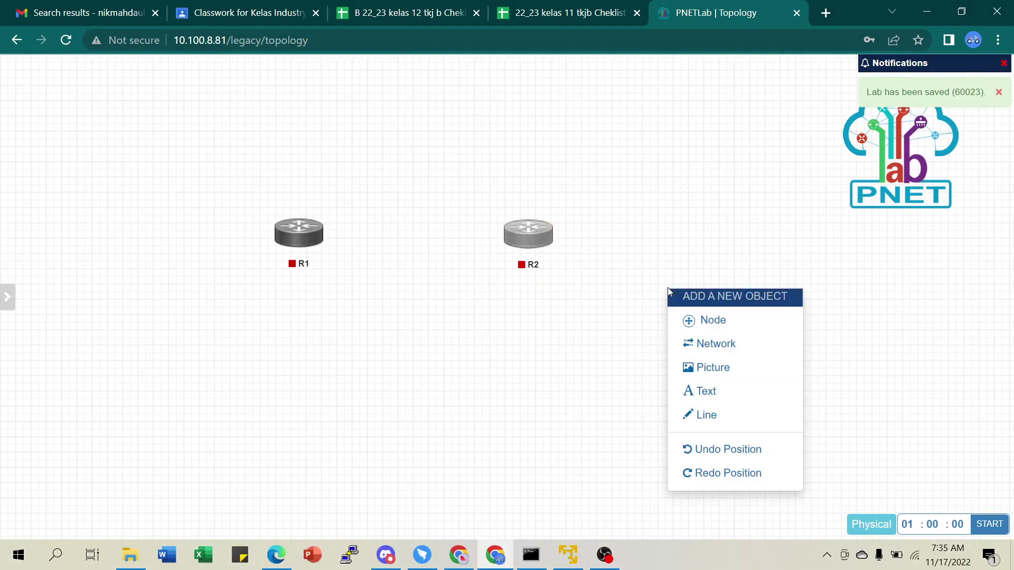
pyautogui.click(717, 351)
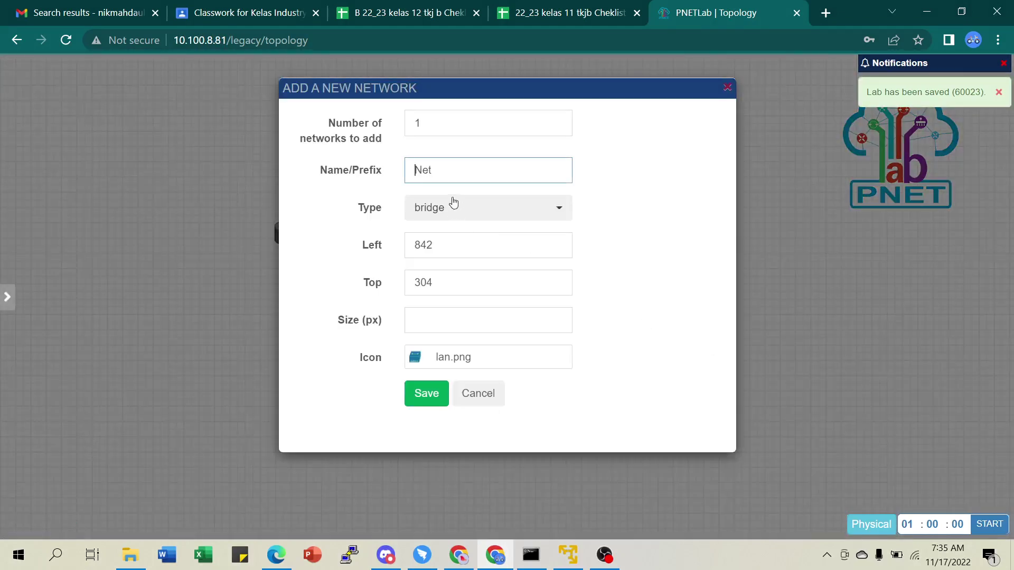
pyautogui.write('Internet')
pyautogui.press('Delete')
pyautogui.press('Delete')
pyautogui.press('Delete')
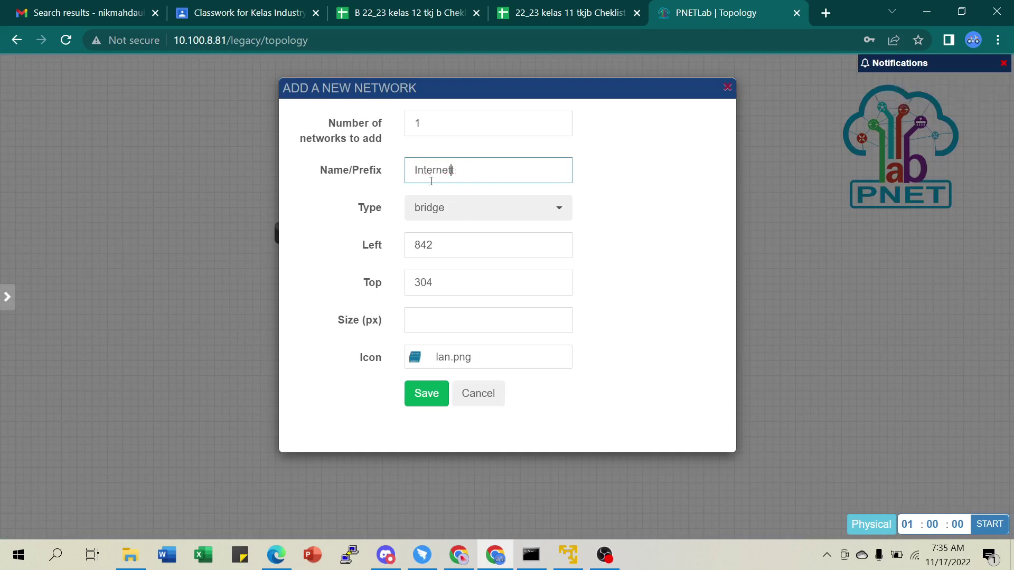
pyautogui.click(441, 207)
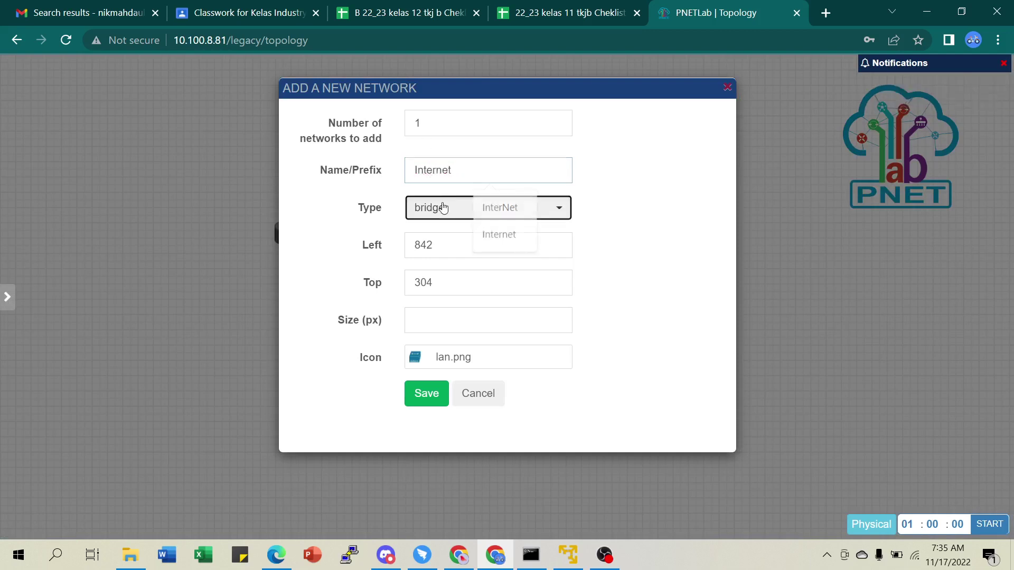
pyautogui.click(472, 293)
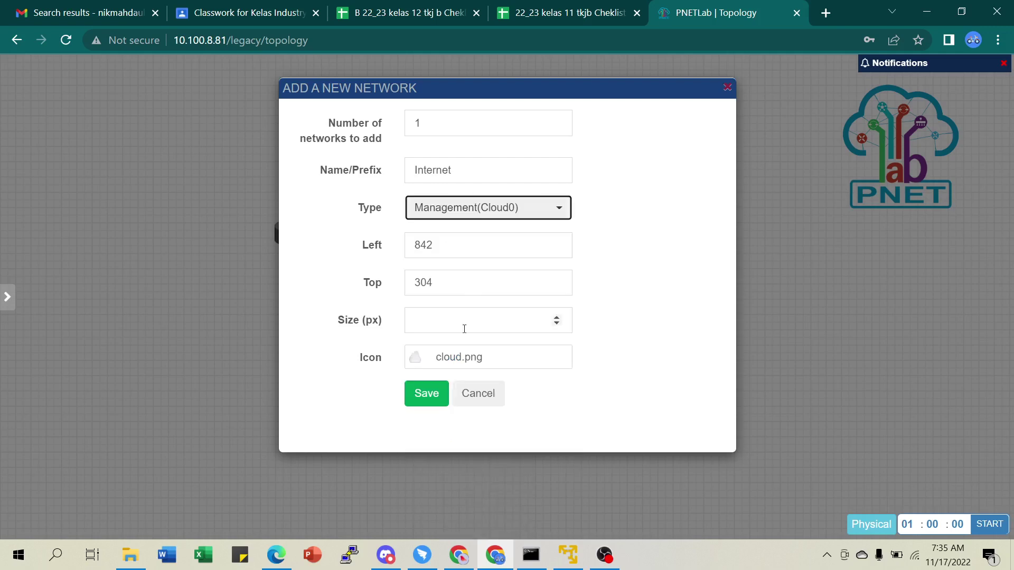
pyautogui.click(419, 398)
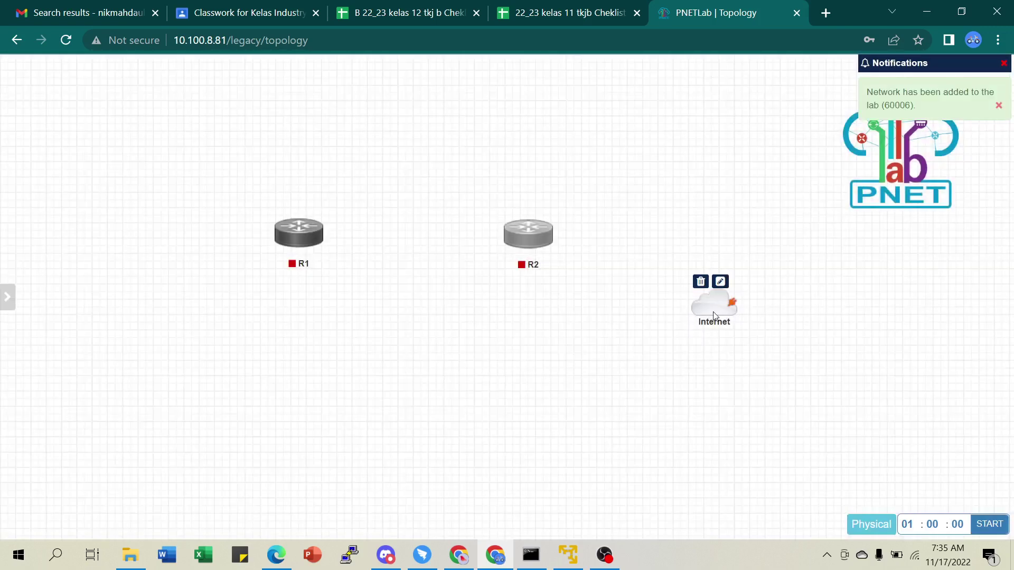
# Position the Internet cloud directly above R1 and connect it to R1's eth1 interface.
pyautogui.moveTo(708, 309); pyautogui.dragTo(286, 132)
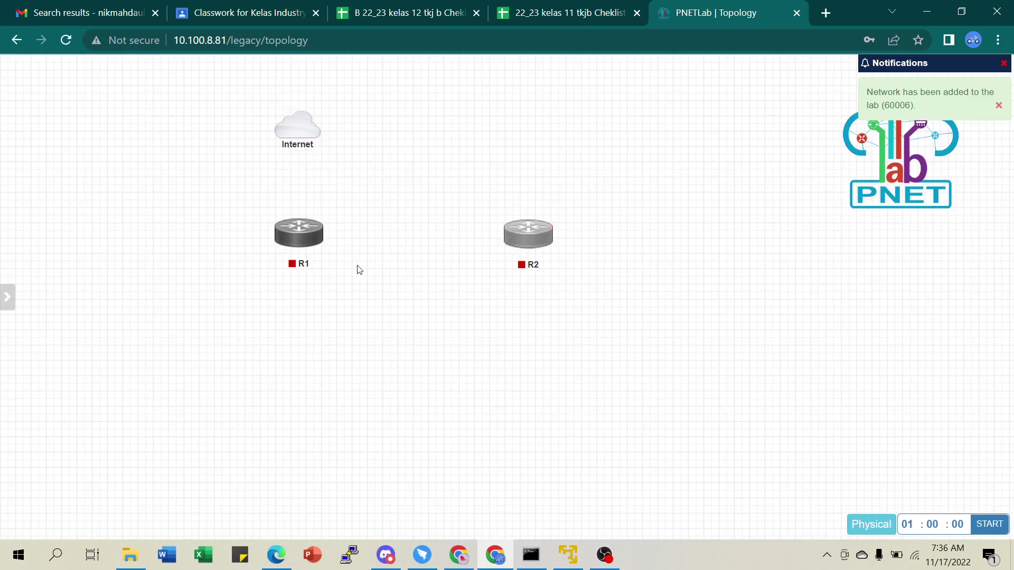
pyautogui.moveTo(318, 121); pyautogui.dragTo(300, 227)
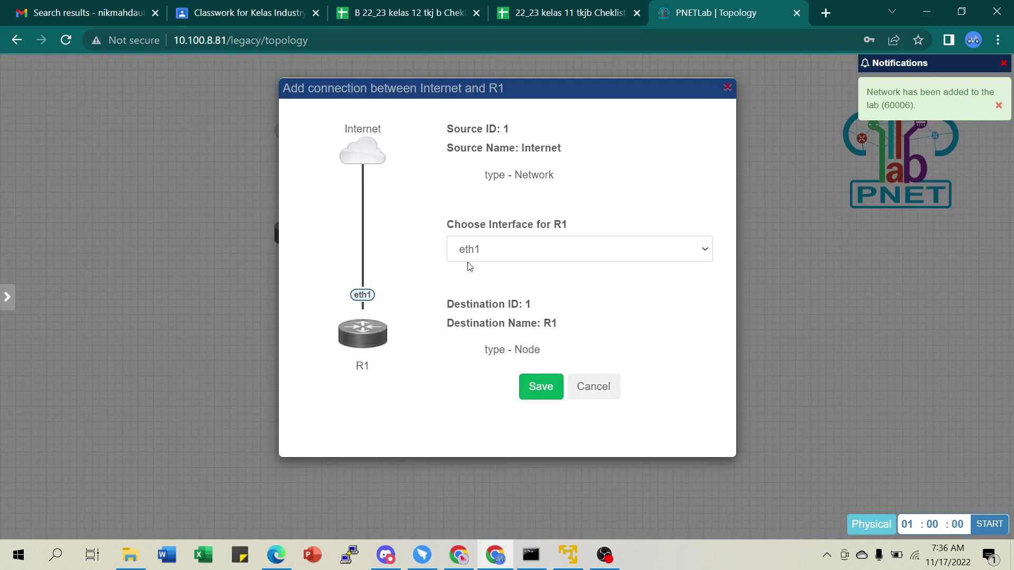
pyautogui.click(472, 248)
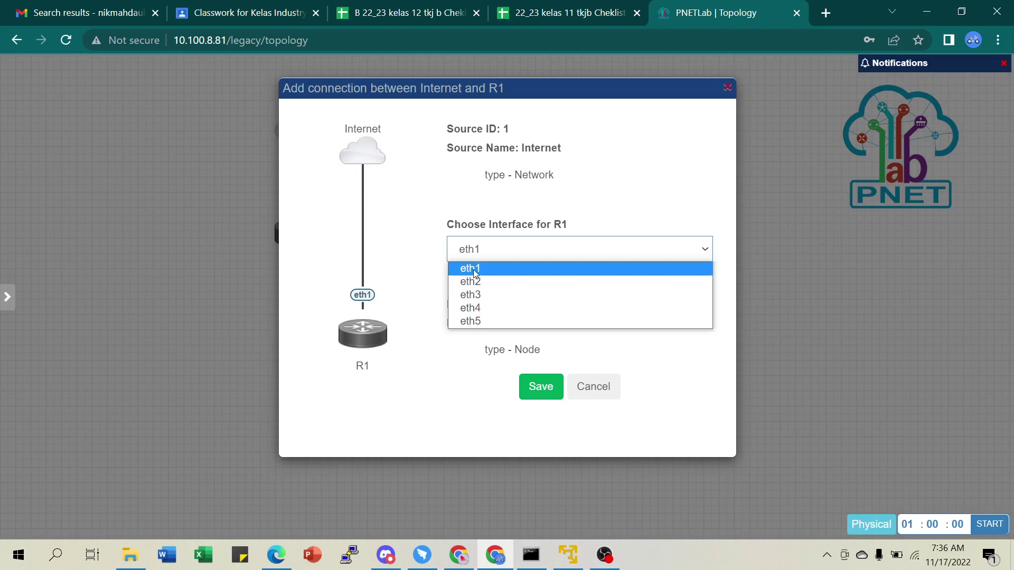
pyautogui.click(473, 269)
pyautogui.click(540, 391)
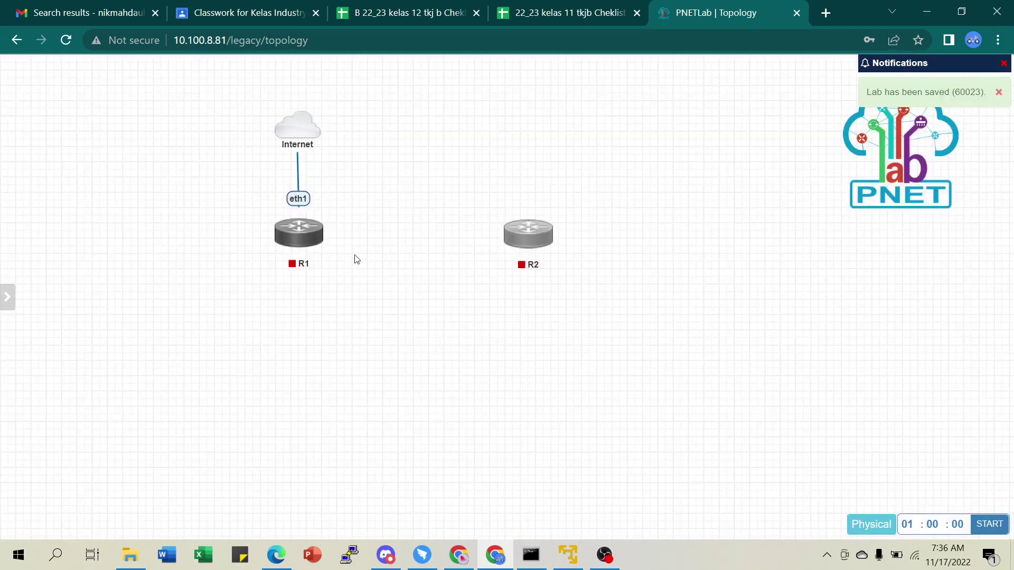
pyautogui.moveTo(299, 124)
pyautogui.moveTo(306, 123); pyautogui.dragTo(299, 122)
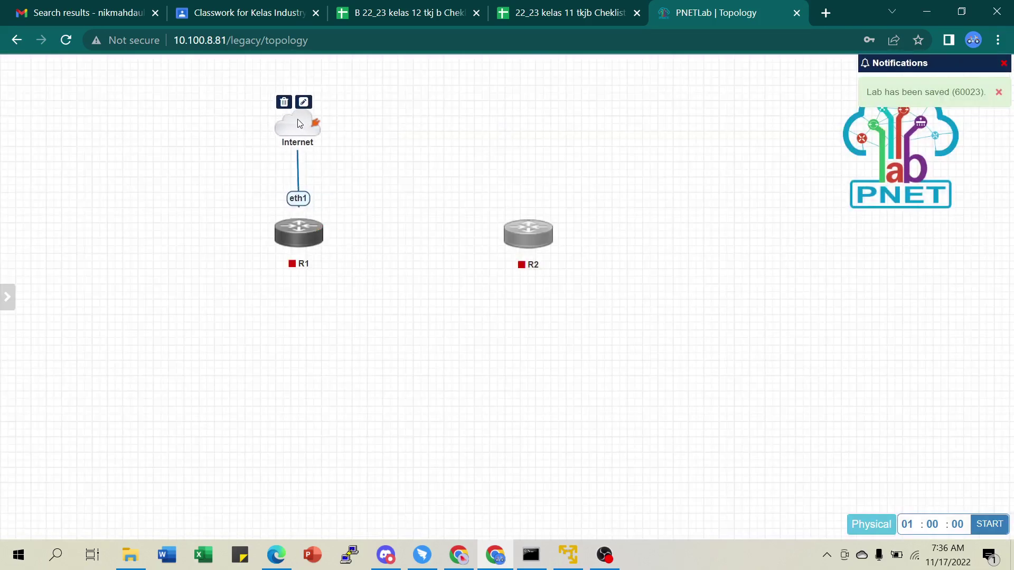
# Connect R1's eth2 to R2's eth1 and move R2 farther away from R1 at the same level.
pyautogui.moveTo(321, 227)
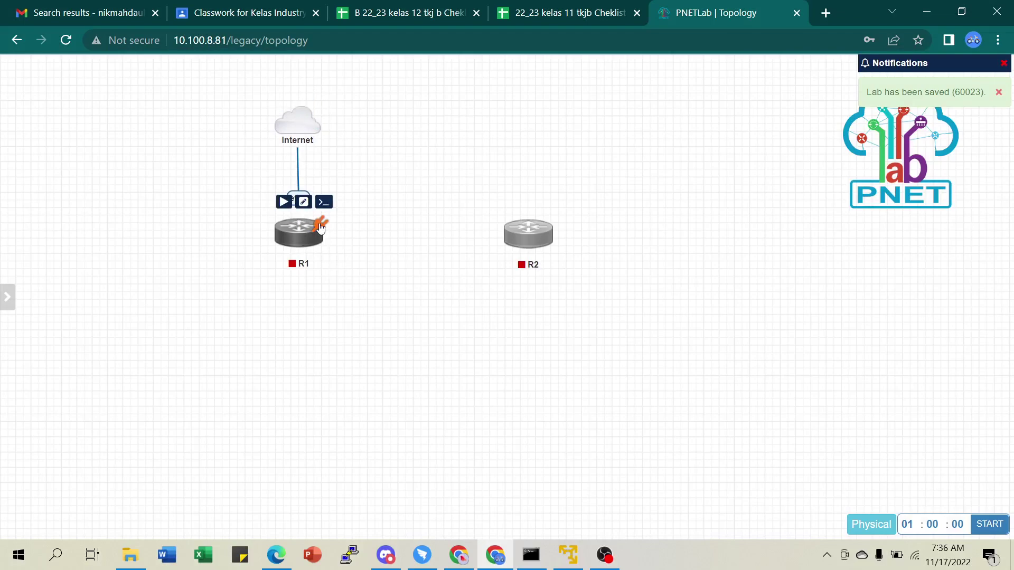
pyautogui.moveTo(322, 227); pyautogui.dragTo(528, 232)
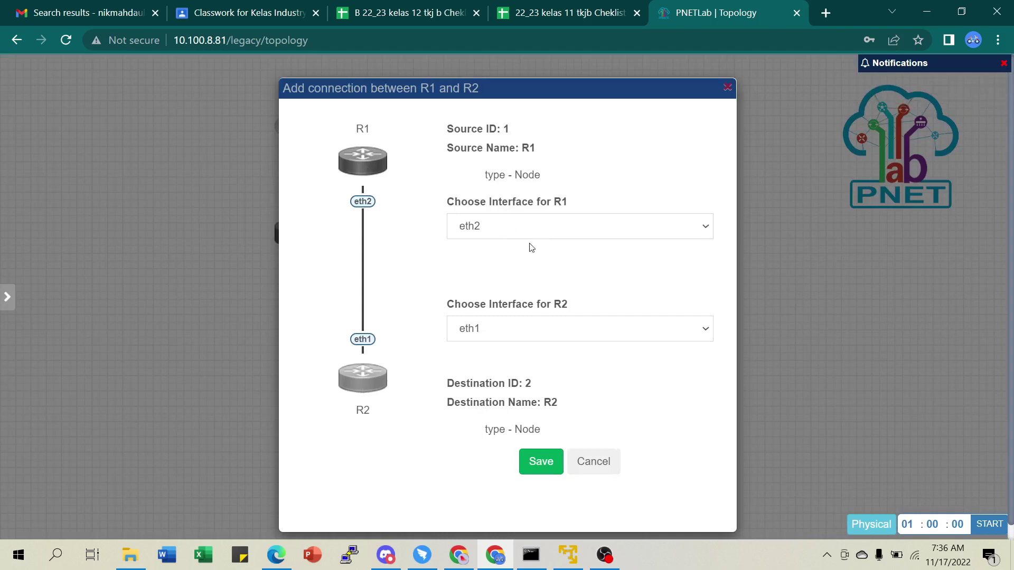
pyautogui.click(510, 228)
pyautogui.click(514, 258)
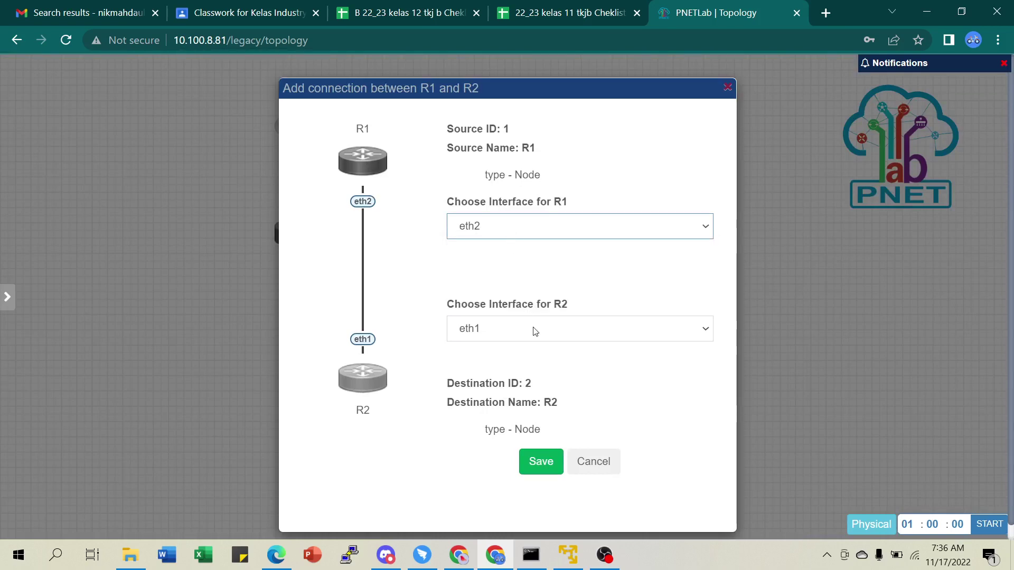
pyautogui.click(540, 463)
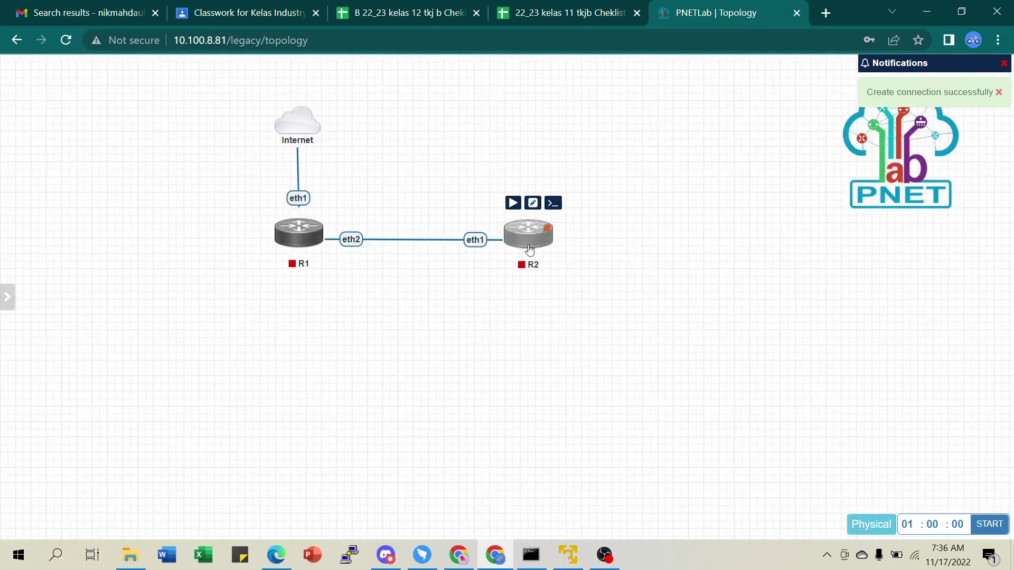
pyautogui.moveTo(543, 248); pyautogui.dragTo(611, 246)
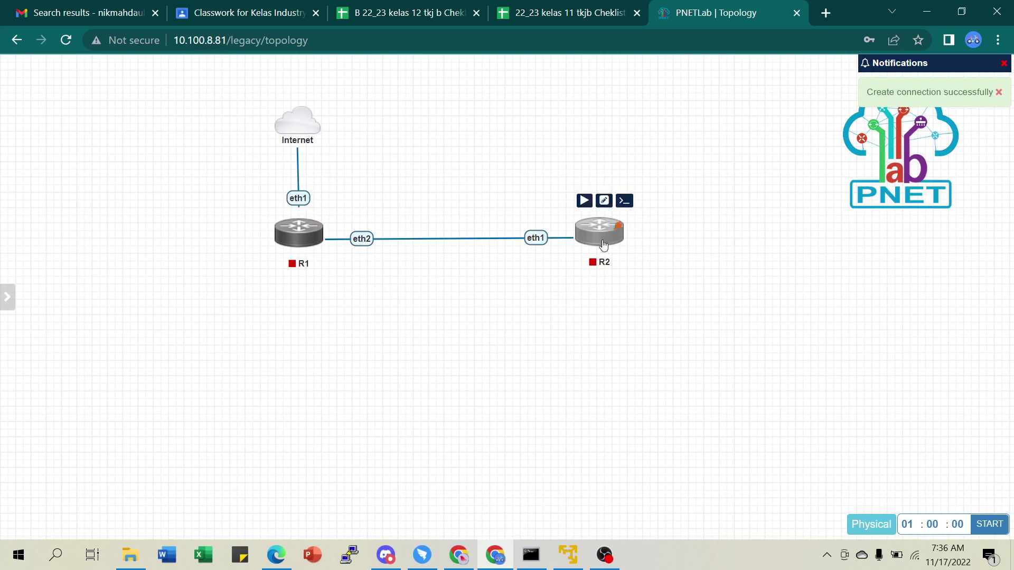
pyautogui.moveTo(602, 244); pyautogui.dragTo(593, 247)
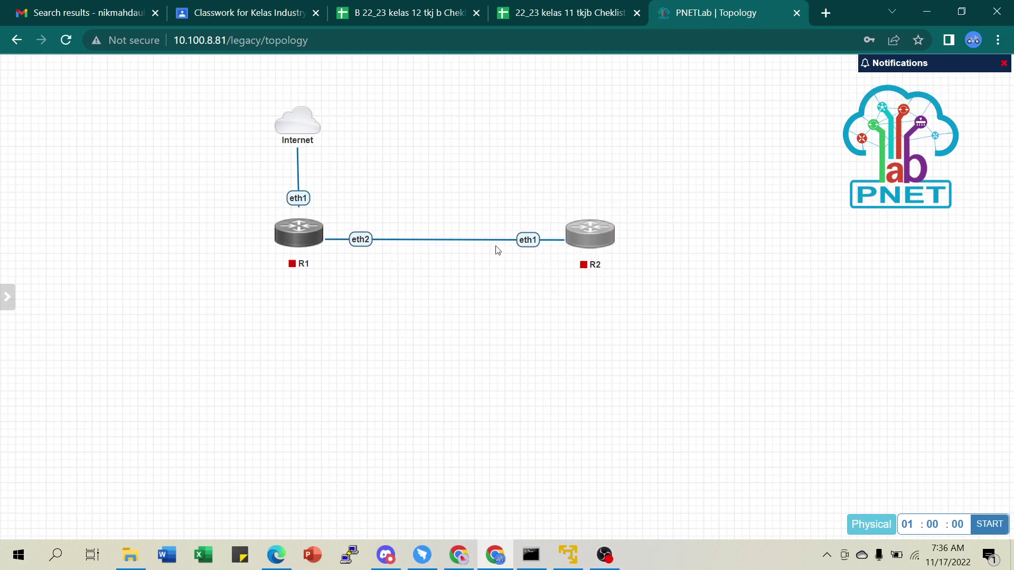
# Label the connection between R1 and R2 as 100.100.100.0/24.
pyautogui.rightClick(442, 244)
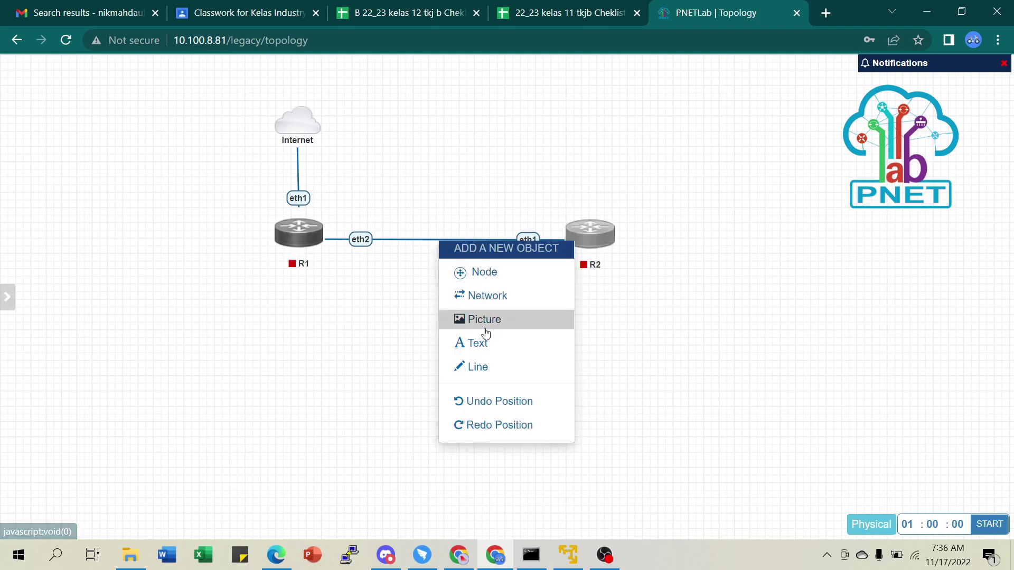
pyautogui.click(418, 283)
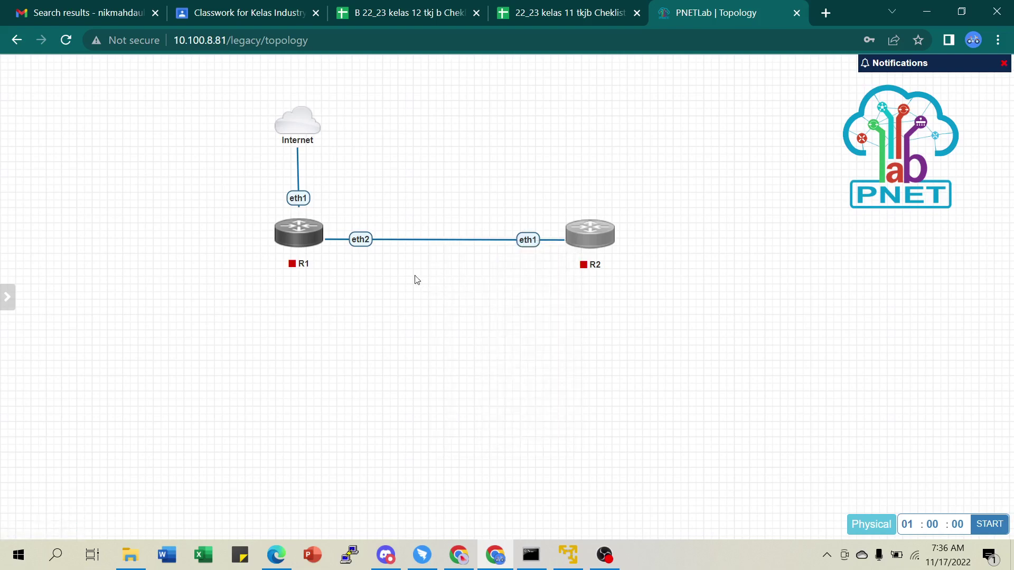
pyautogui.rightClick(441, 244)
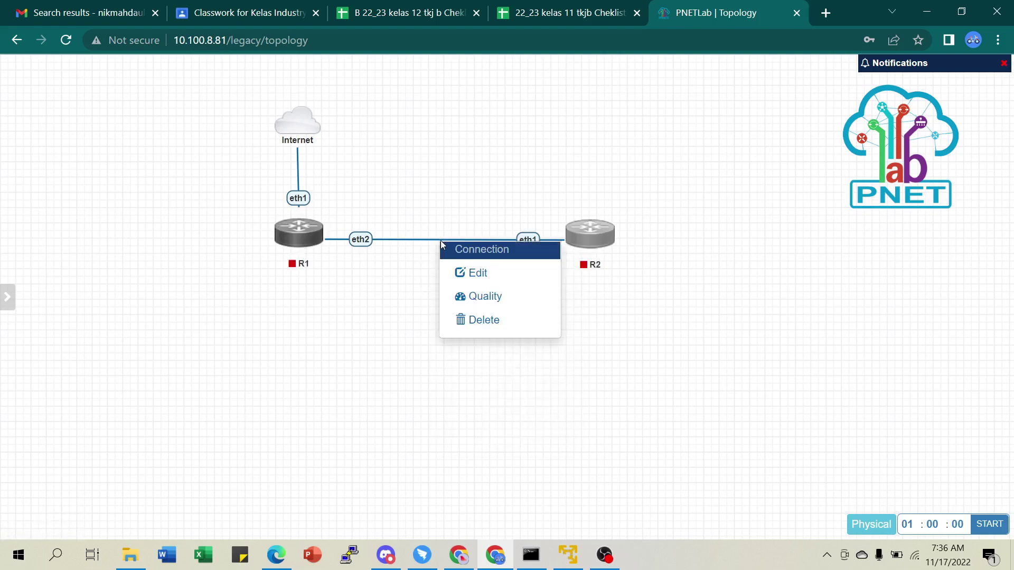
pyautogui.click(471, 274)
pyautogui.click(384, 89)
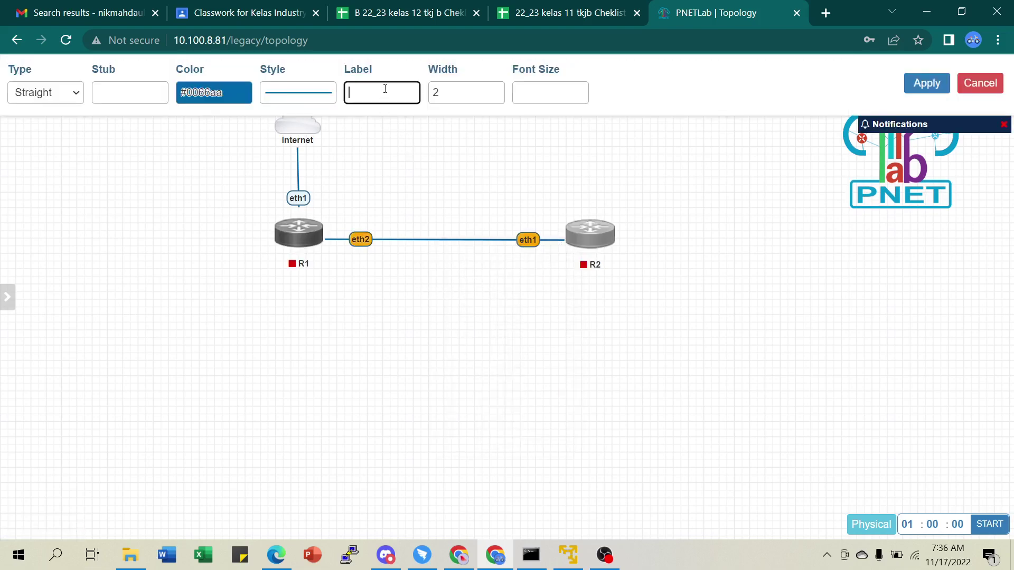
pyautogui.write('100.100.100')
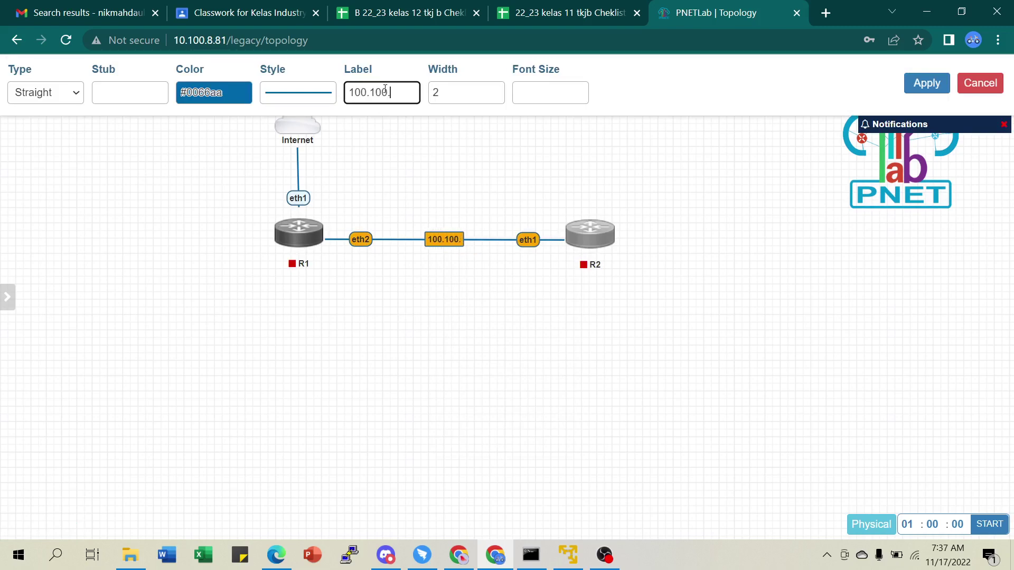
pyautogui.write('.0/24')
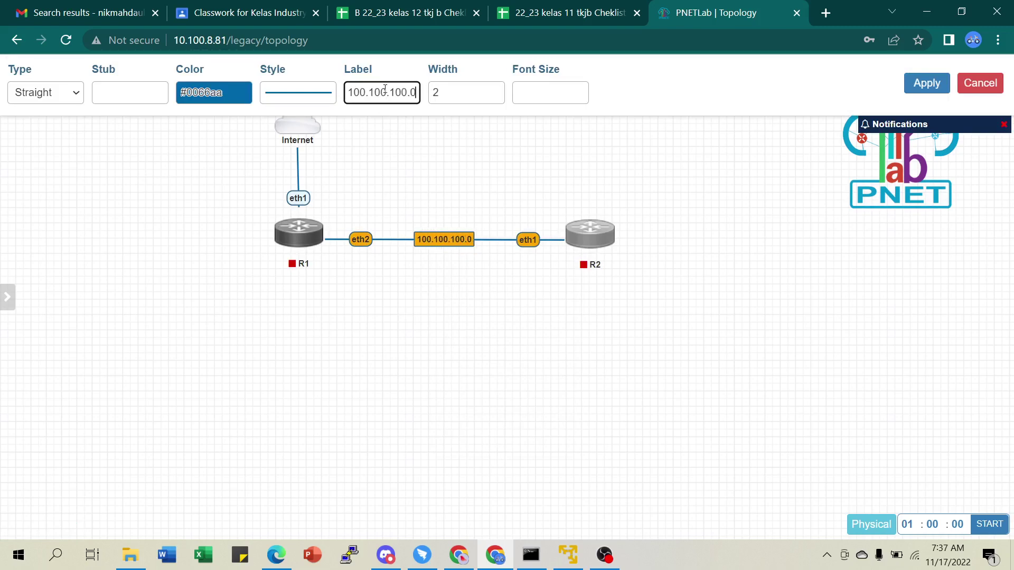
pyautogui.click(926, 83)
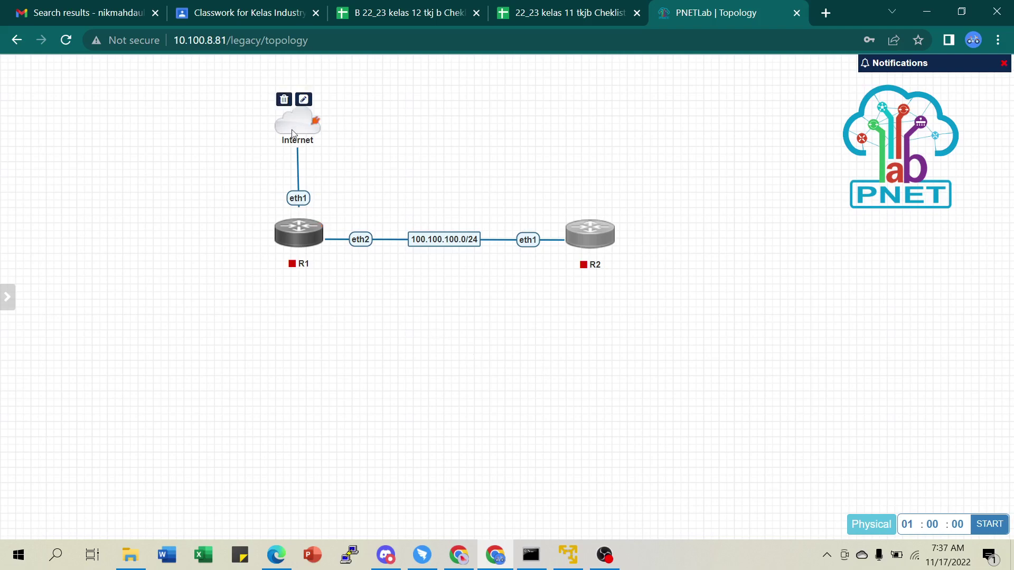
# Add a text object reading "Dhcp Server" below R1.
pyautogui.rightClick(409, 352)
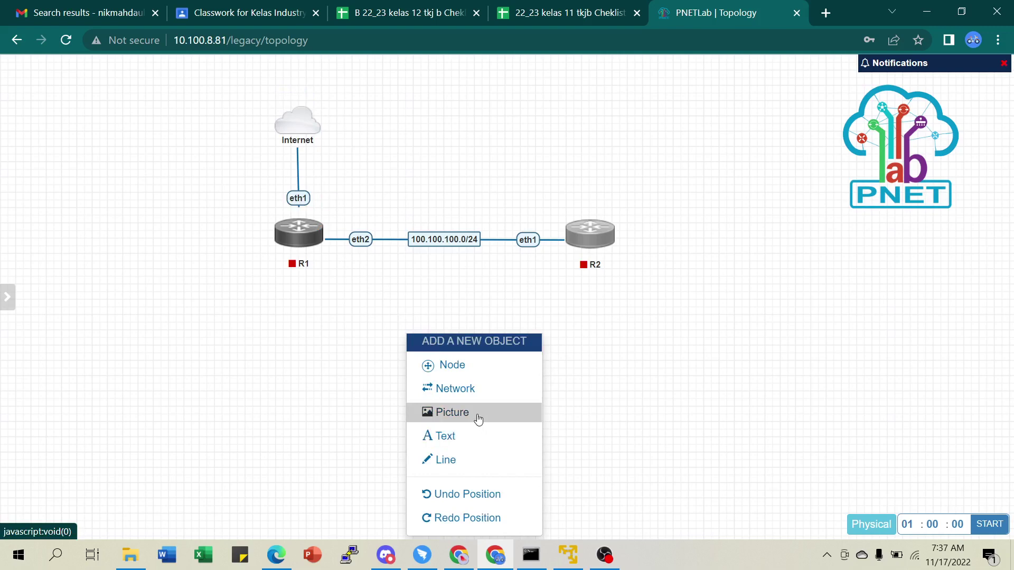
pyautogui.click(458, 441)
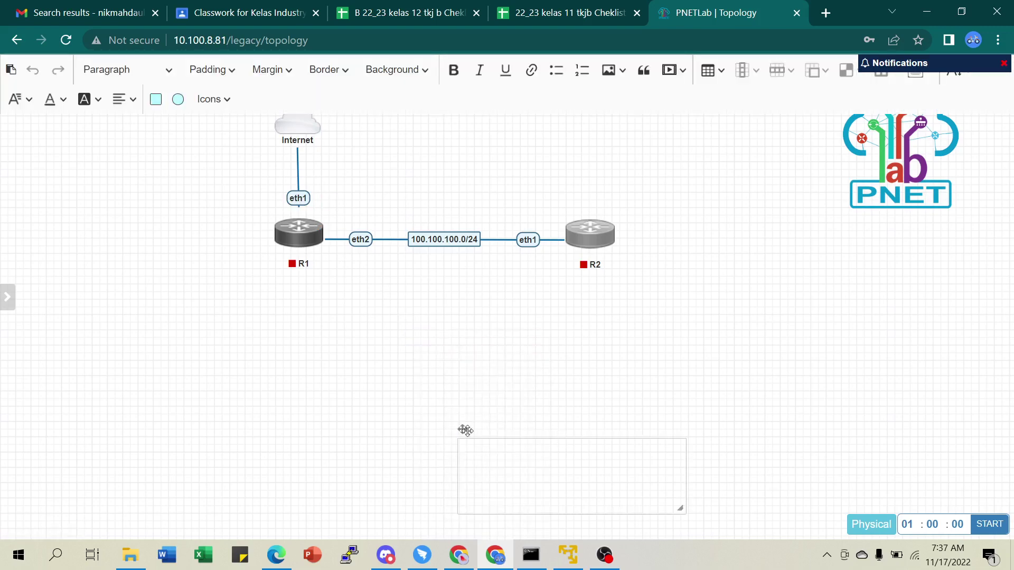
pyautogui.moveTo(464, 427); pyautogui.dragTo(256, 287)
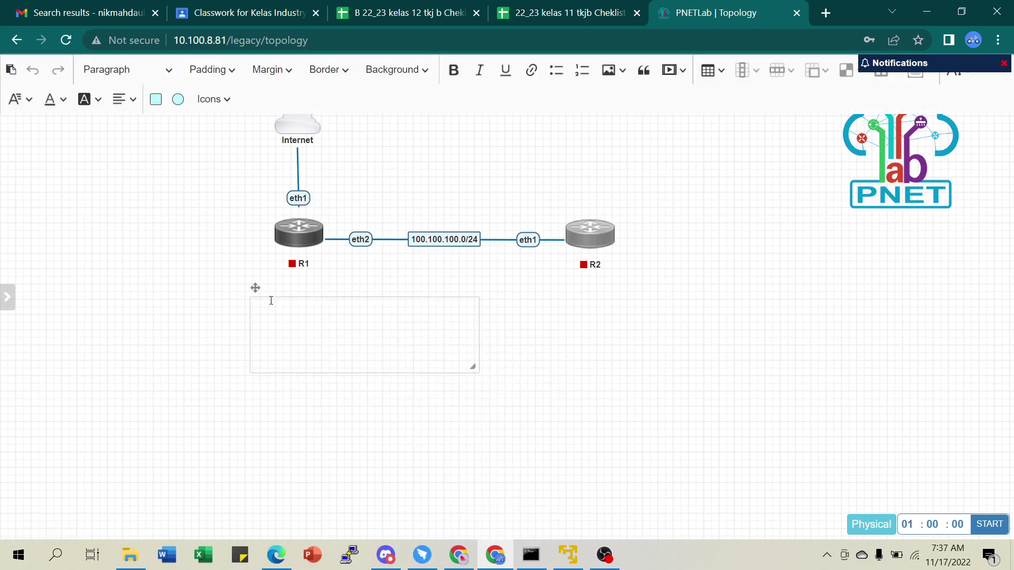
pyautogui.click(295, 314)
pyautogui.write('D')
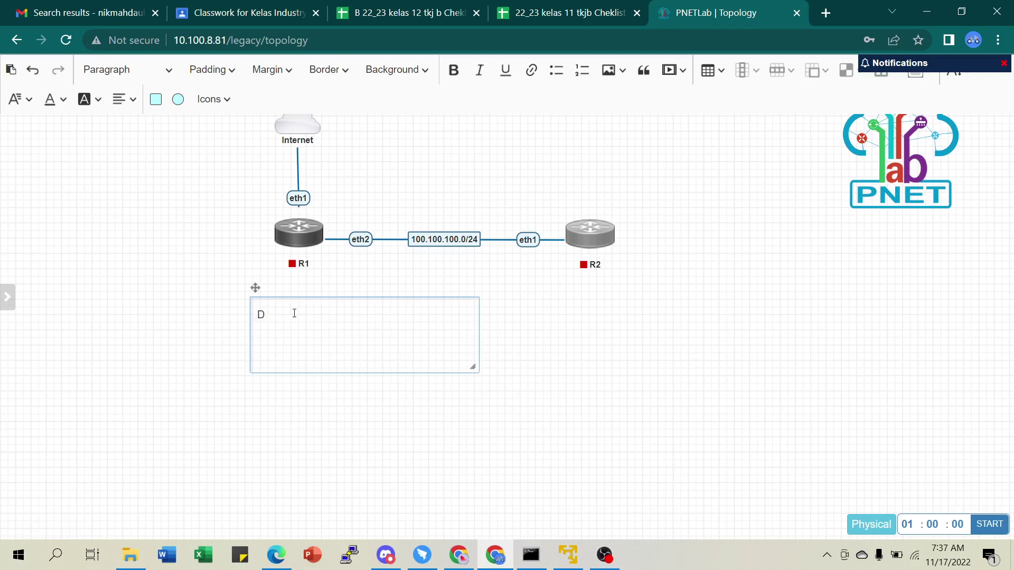
pyautogui.write('hcp Server')
# Shrink the "Dhcp Server" text box, then make its text bold italic and centre it just beneath R1's name.
pyautogui.moveTo(475, 369); pyautogui.dragTo(197, 294)
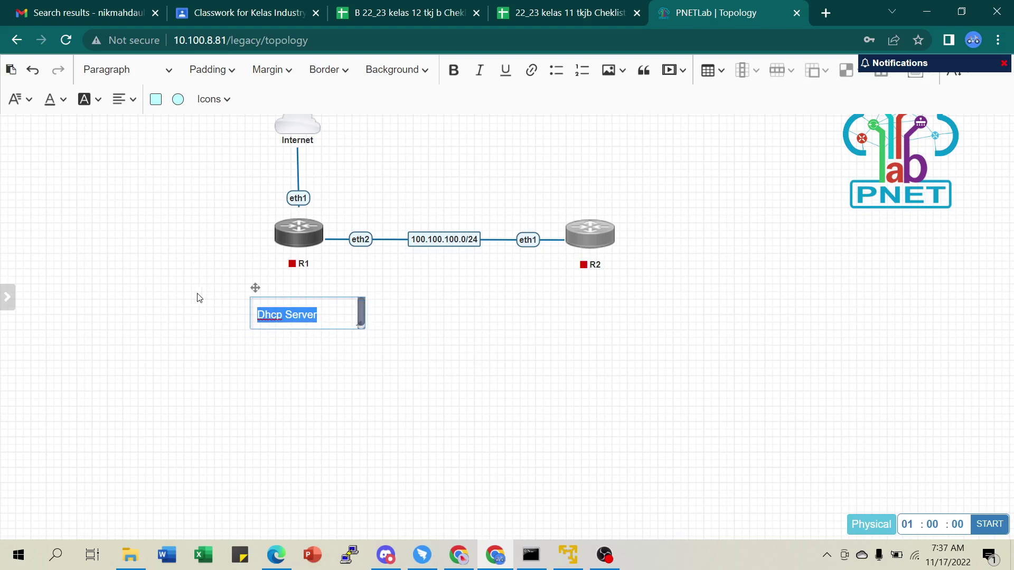
pyautogui.click(453, 69)
pyautogui.click(479, 70)
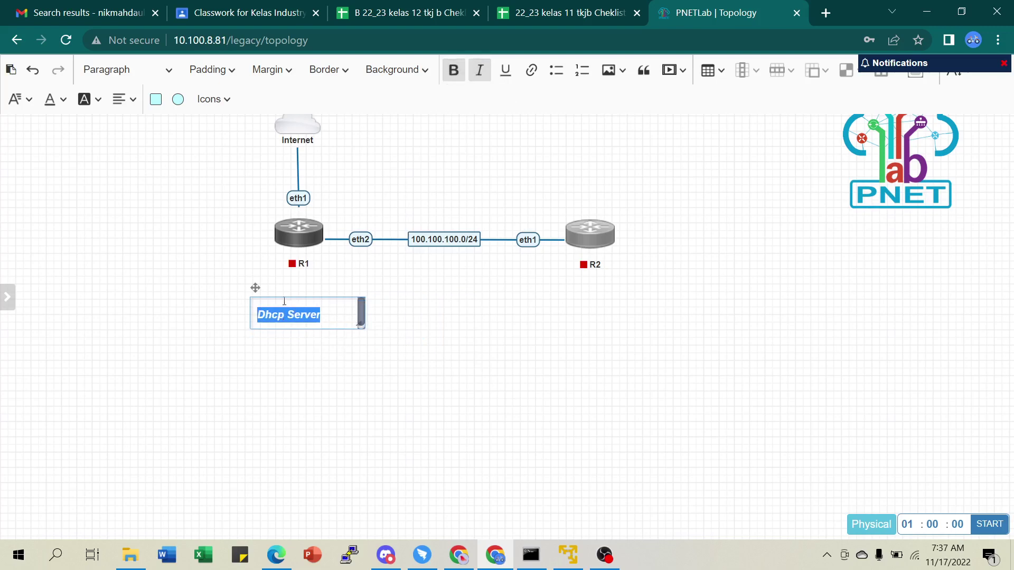
pyautogui.moveTo(252, 286); pyautogui.dragTo(264, 267)
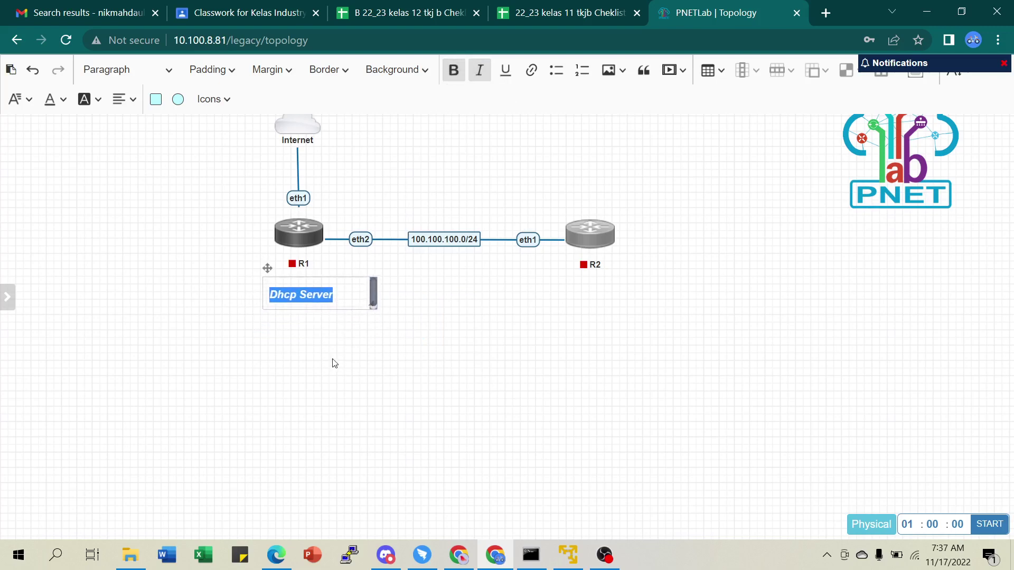
pyautogui.click(315, 327)
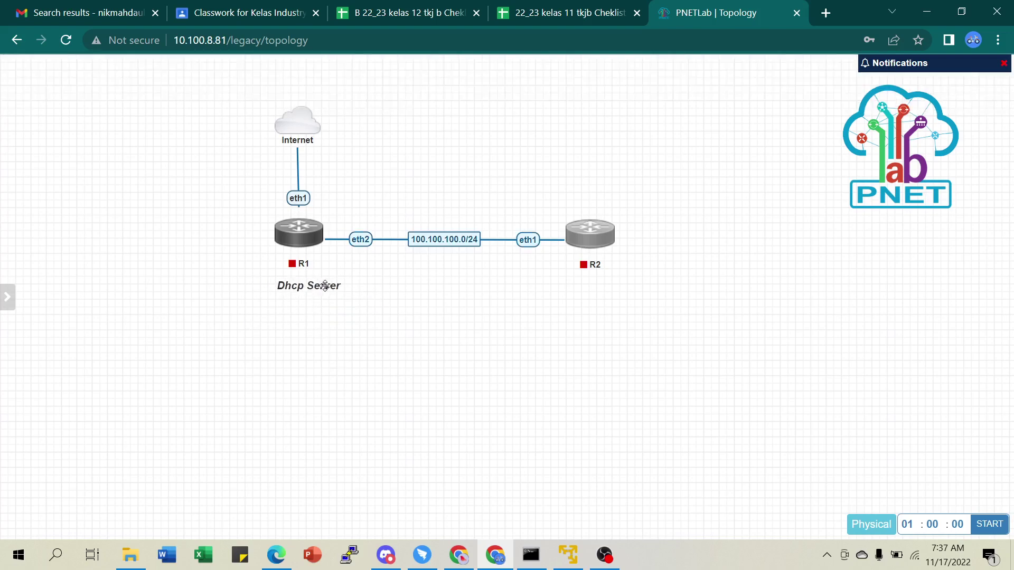
pyautogui.moveTo(325, 286); pyautogui.dragTo(312, 284)
# Duplicate the "Dhcp Server" label, place the copy beneath R2, and change its text to "Dhcp Client".
pyautogui.rightClick(312, 285)
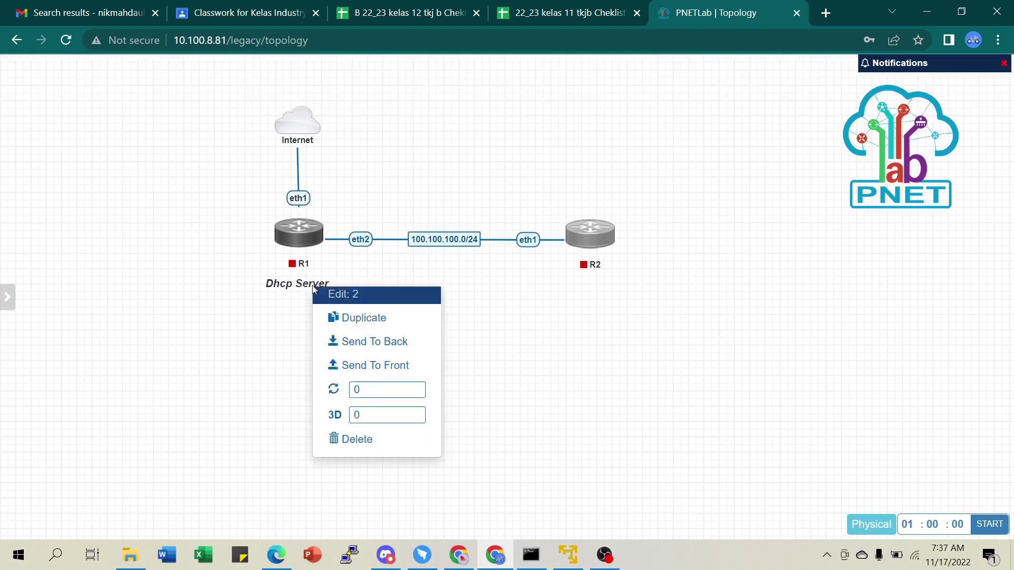
pyautogui.click(348, 319)
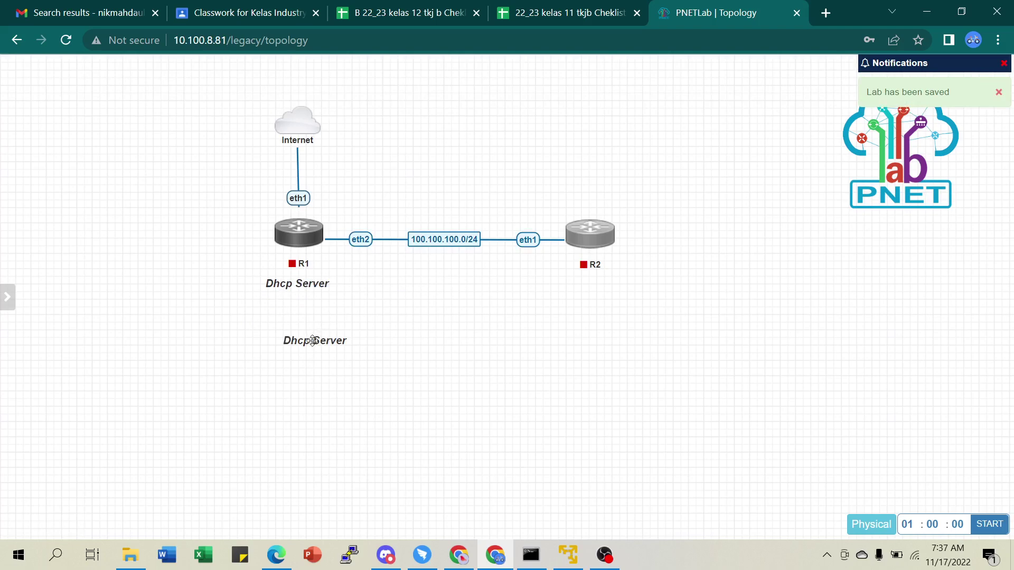
pyautogui.moveTo(312, 348); pyautogui.dragTo(596, 293)
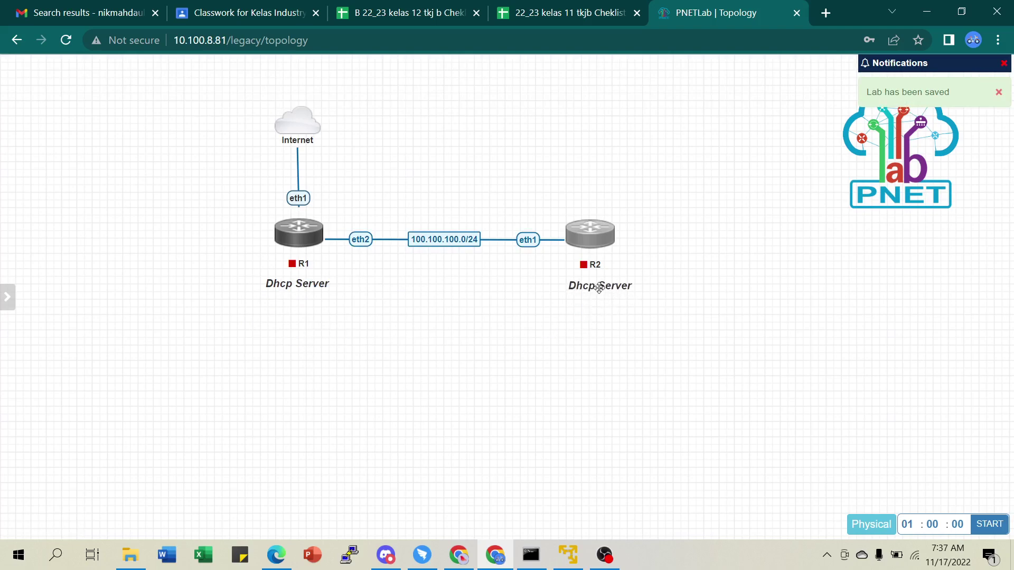
pyautogui.doubleClick(599, 287)
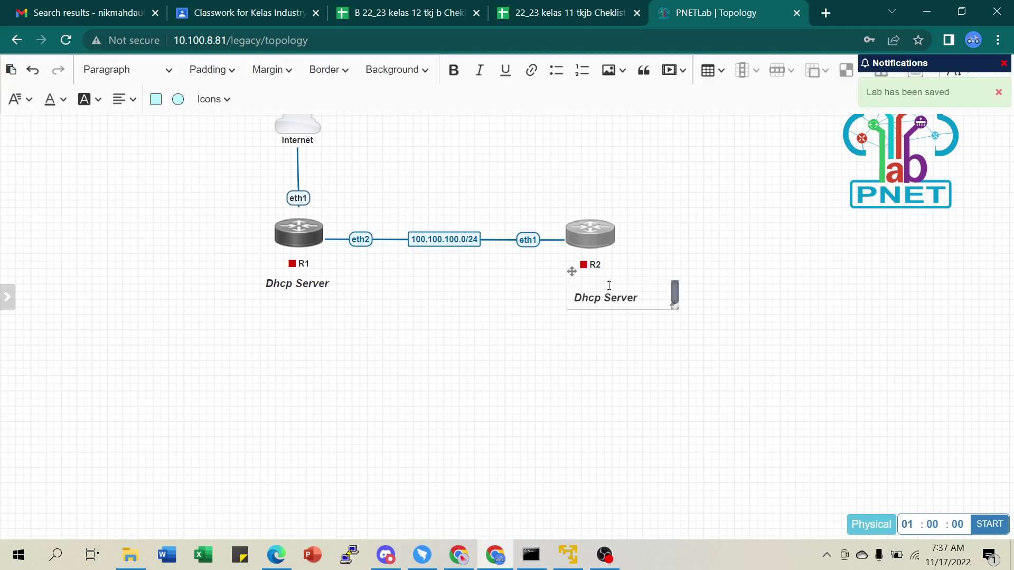
pyautogui.click(645, 299)
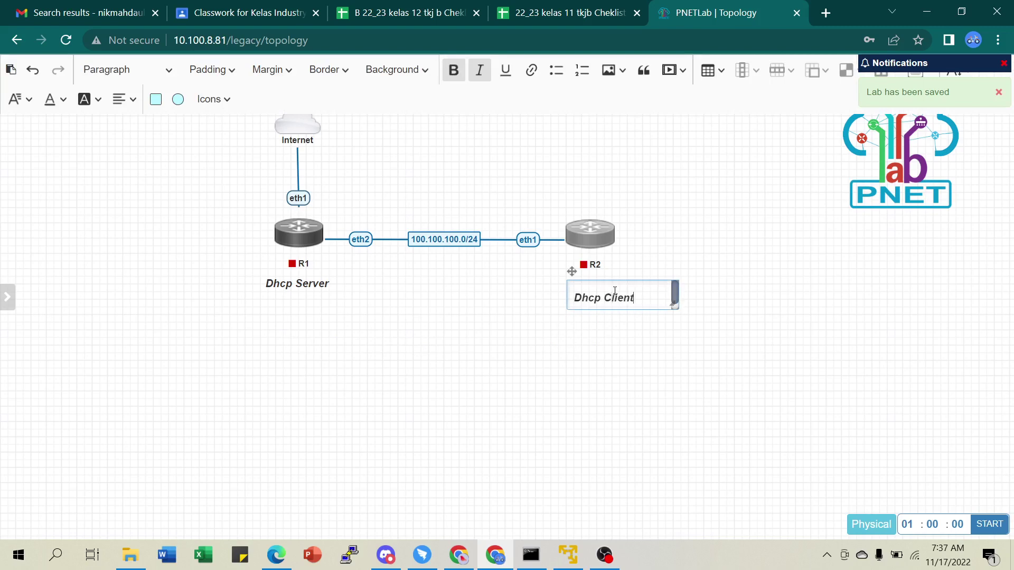
pyautogui.click(654, 395)
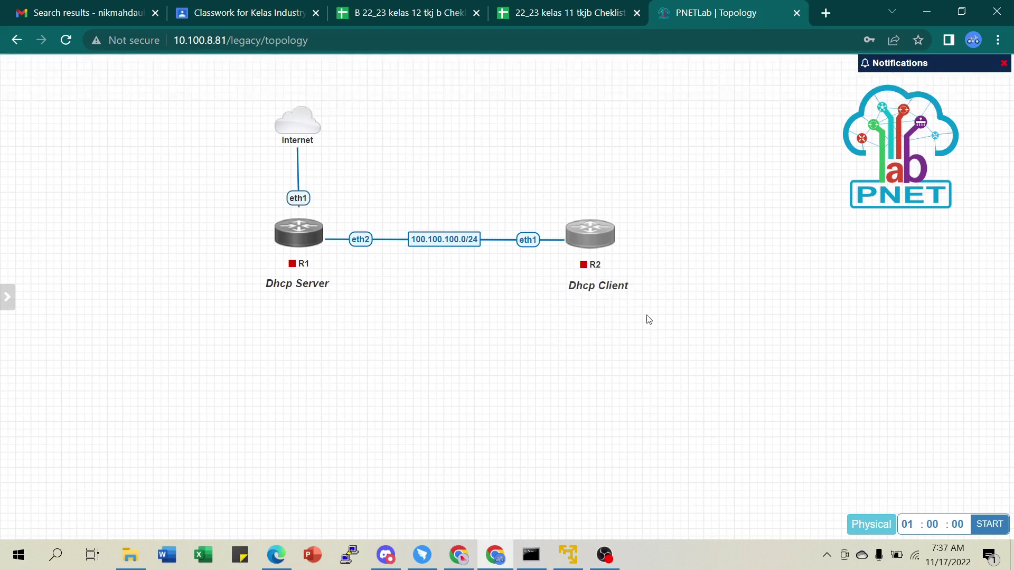
# Choose Router Red.png as the device icon for R1 and save the node.
pyautogui.moveTo(288, 227)
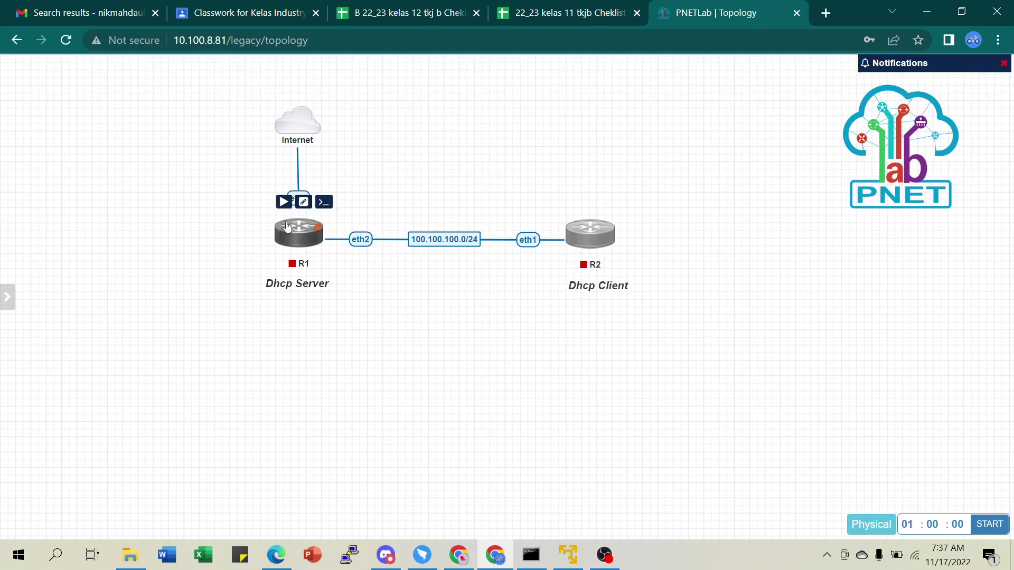
pyautogui.click(303, 202)
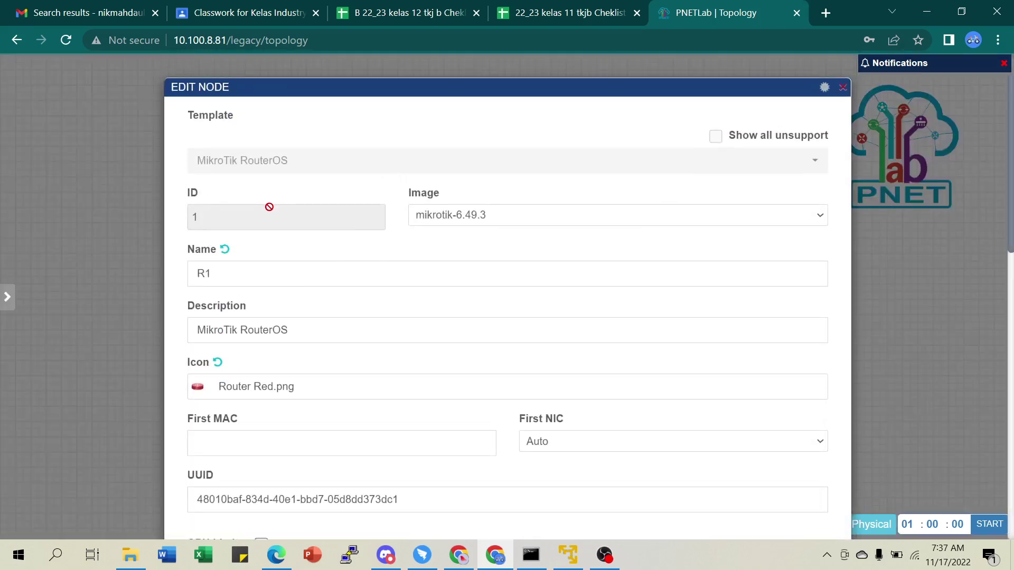
pyautogui.click(217, 393)
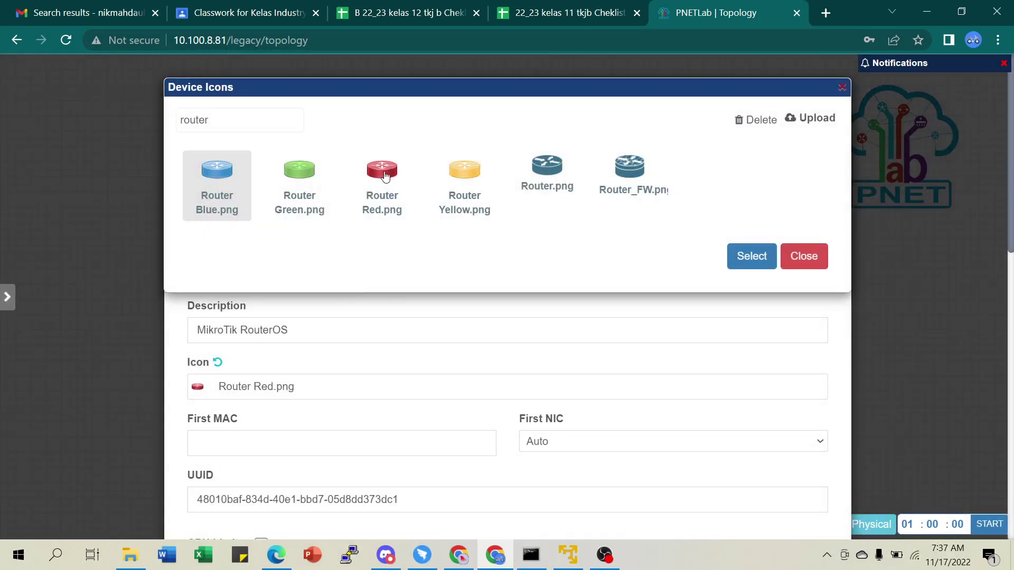
pyautogui.click(384, 172)
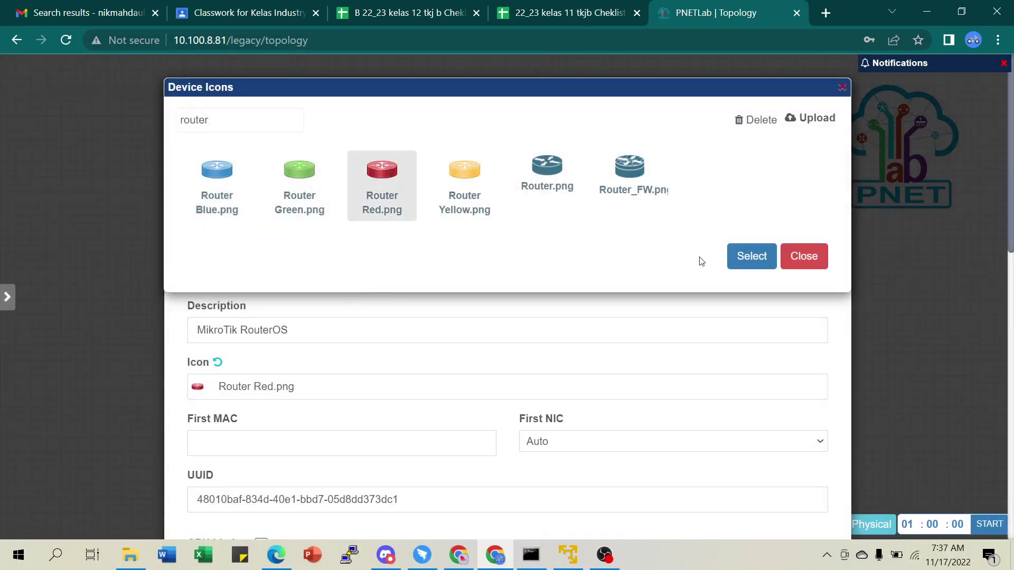
pyautogui.click(752, 258)
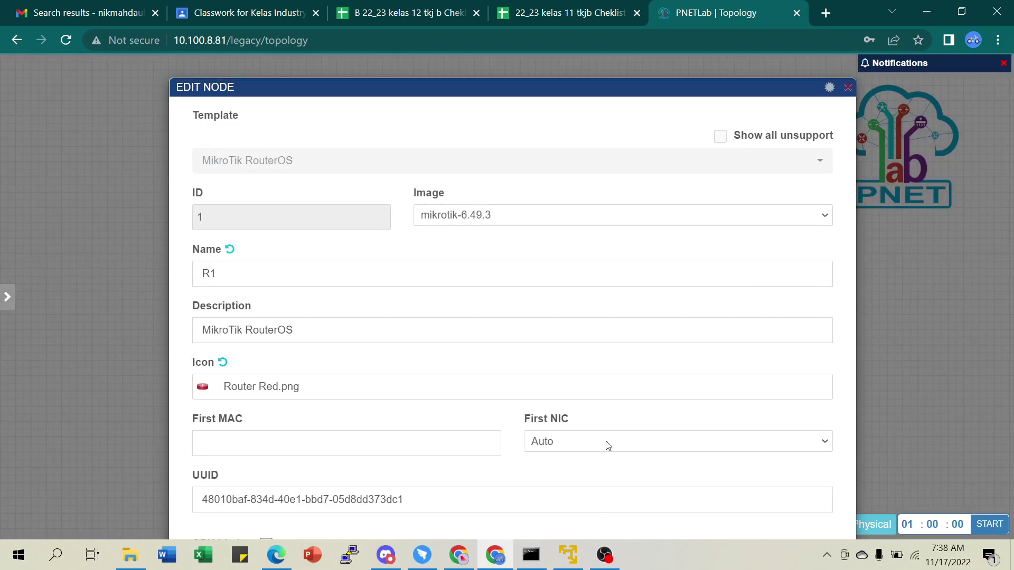
pyautogui.scroll(-15, 737, 356)
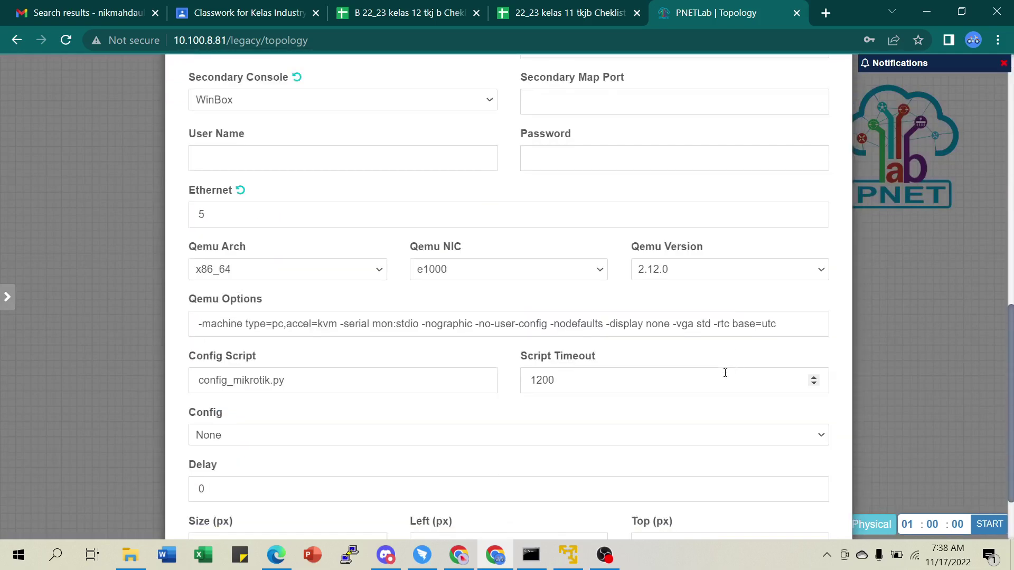
pyautogui.click(470, 506)
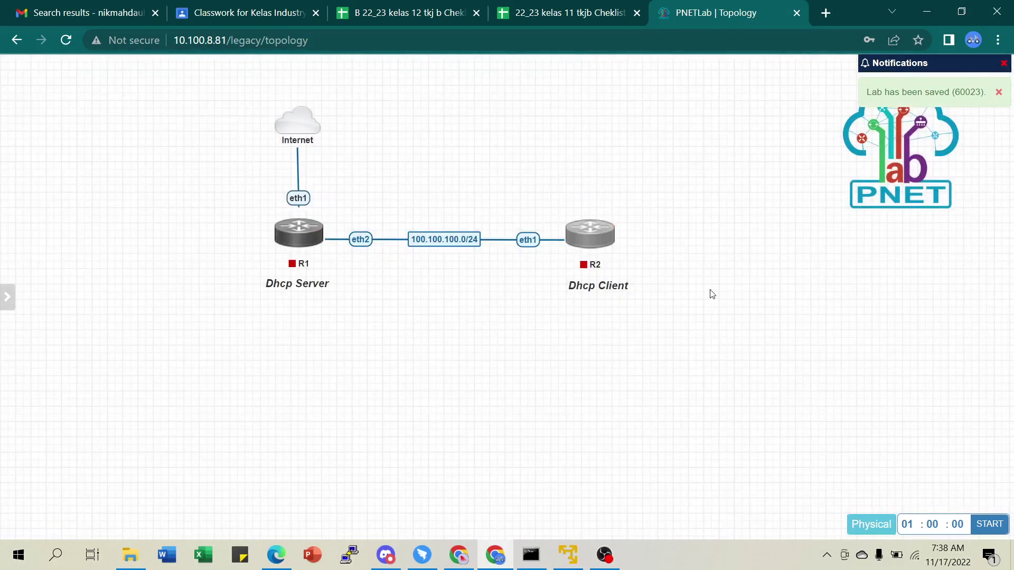
# Add a text object reading "Konfigurasi DHCP-Client" above the link between R1 and R2.
pyautogui.rightClick(735, 269)
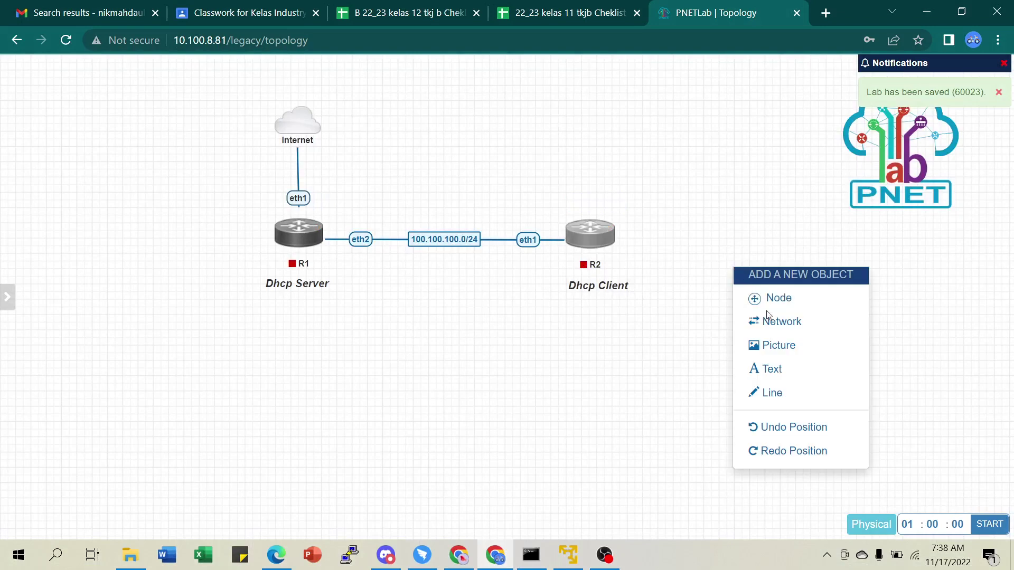
pyautogui.click(779, 369)
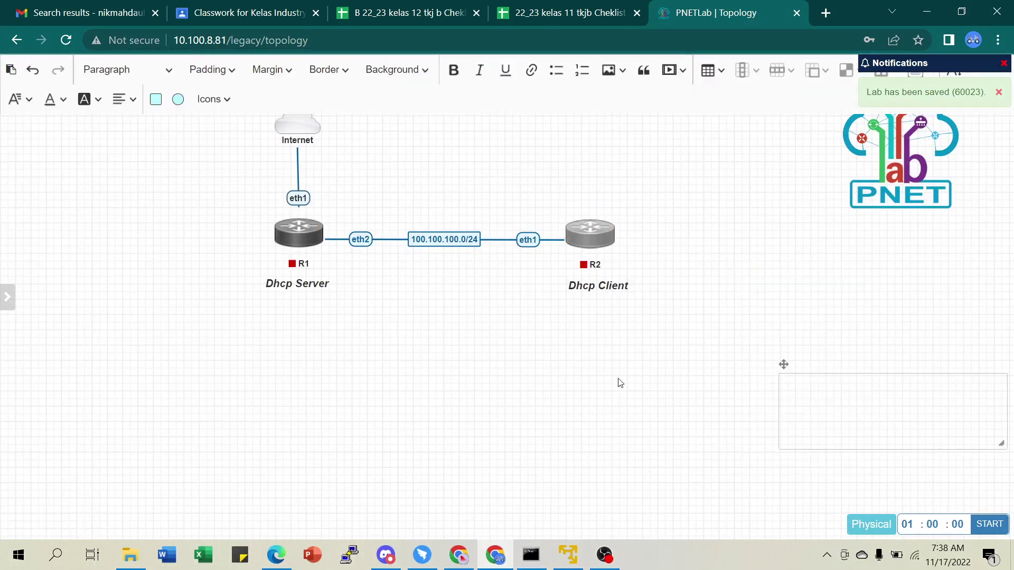
pyautogui.moveTo(782, 365); pyautogui.dragTo(383, 127)
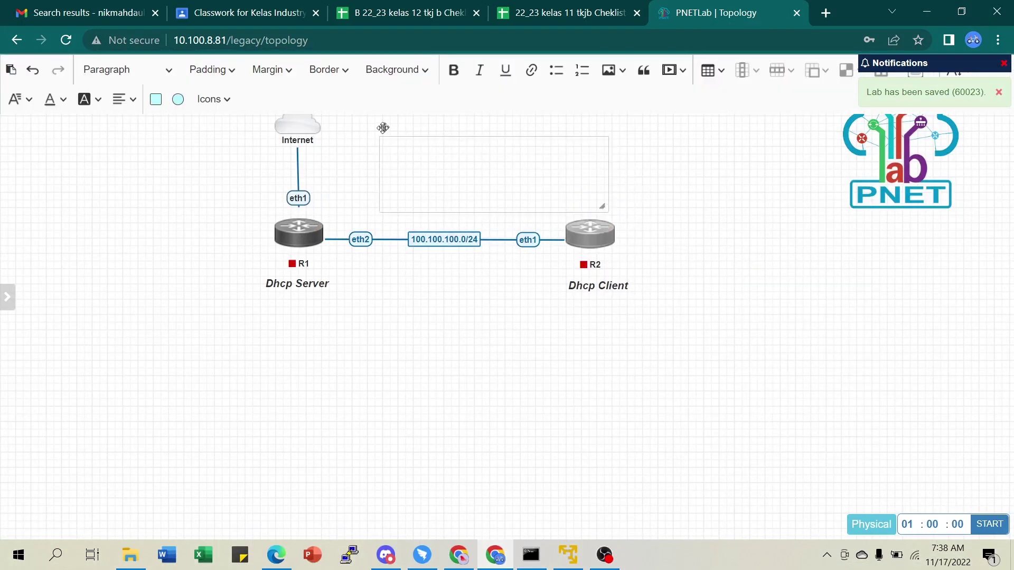
pyautogui.click(410, 147)
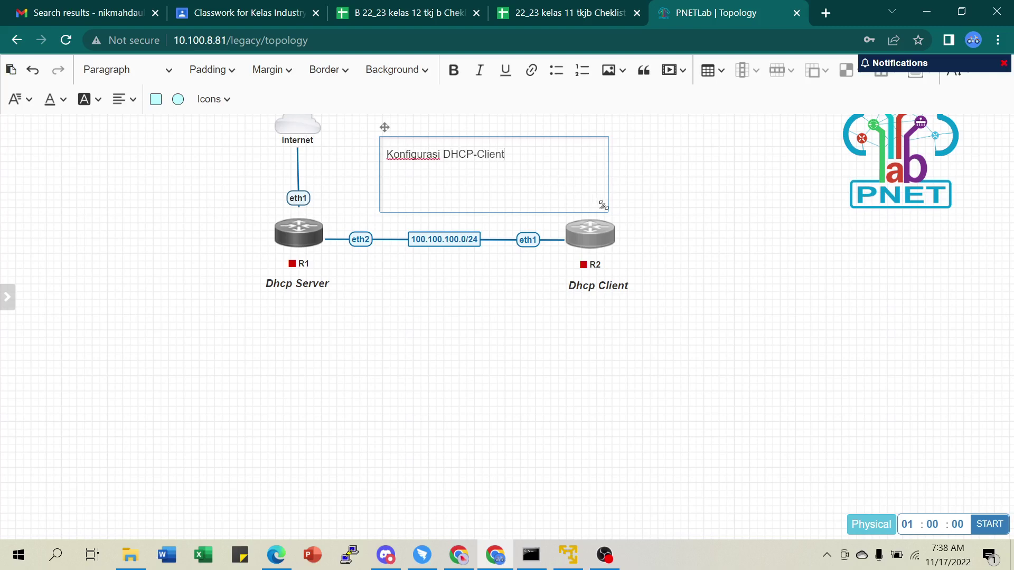
# Shrink the "Konfigurasi DHCP-Client" text box, make its text bold italic, and centre it above the 100.100.100.0/24 label.
pyautogui.moveTo(603, 205); pyautogui.dragTo(341, 141)
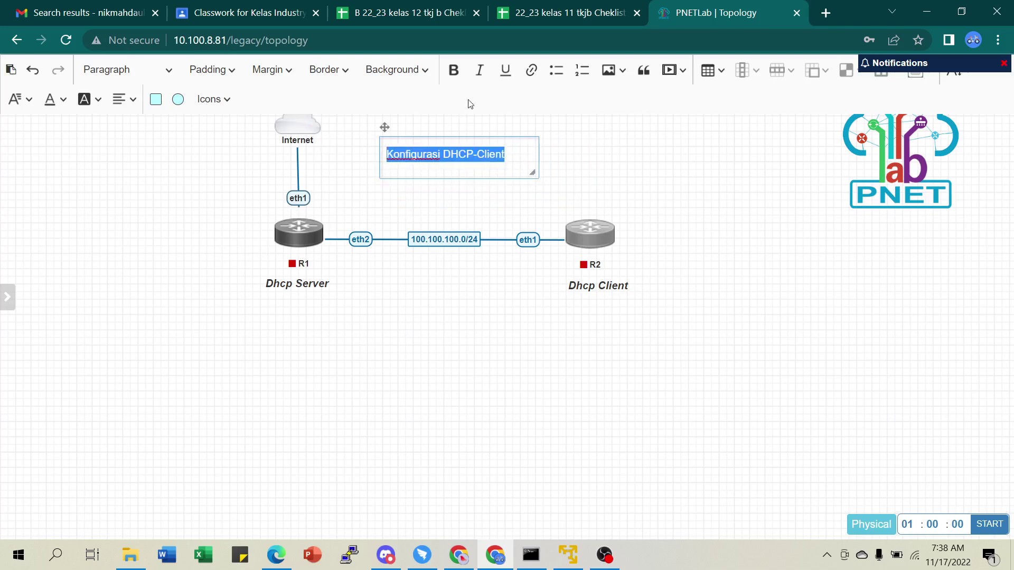
pyautogui.click(453, 71)
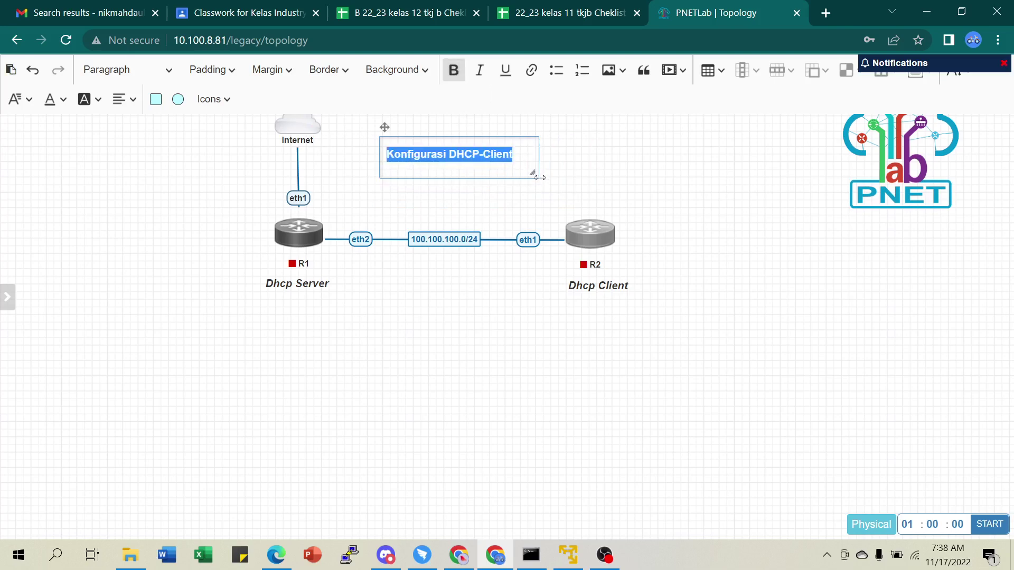
pyautogui.click(479, 70)
pyautogui.click(432, 304)
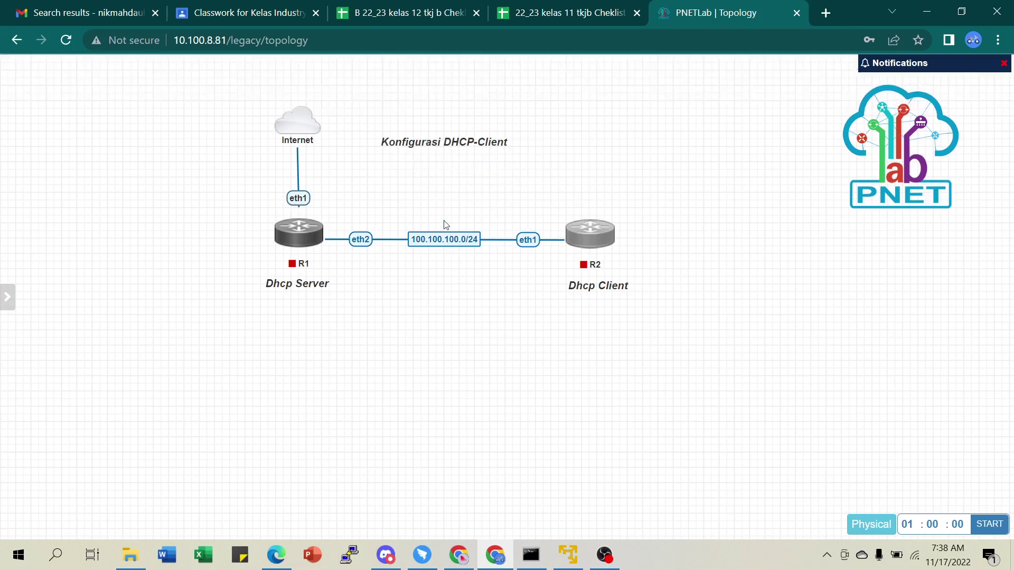
pyautogui.moveTo(438, 144); pyautogui.dragTo(462, 155)
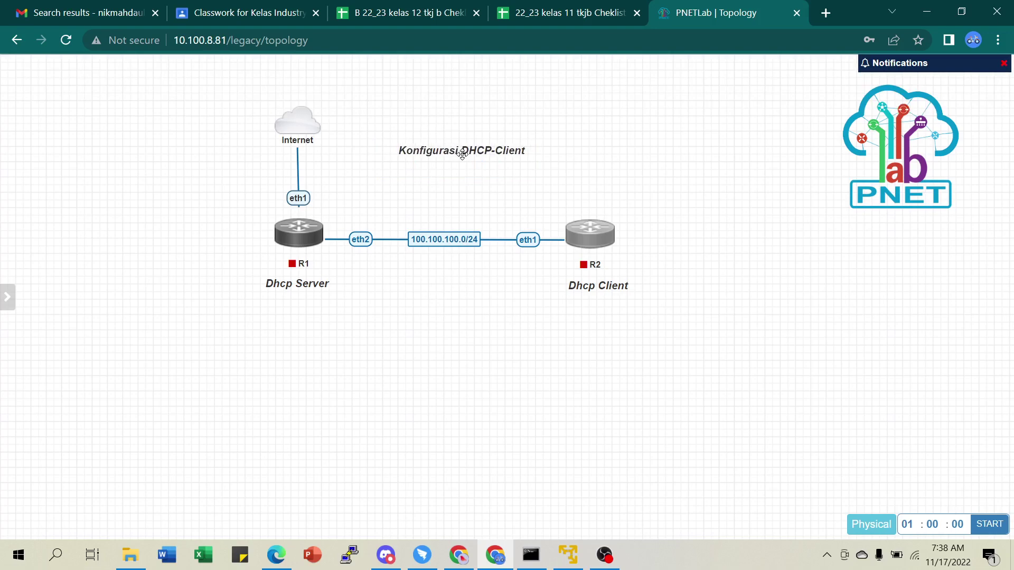
# Add a text object below the R1–R2 link reading "Created by:" followed by the author's full name and degrees.
pyautogui.rightClick(422, 395)
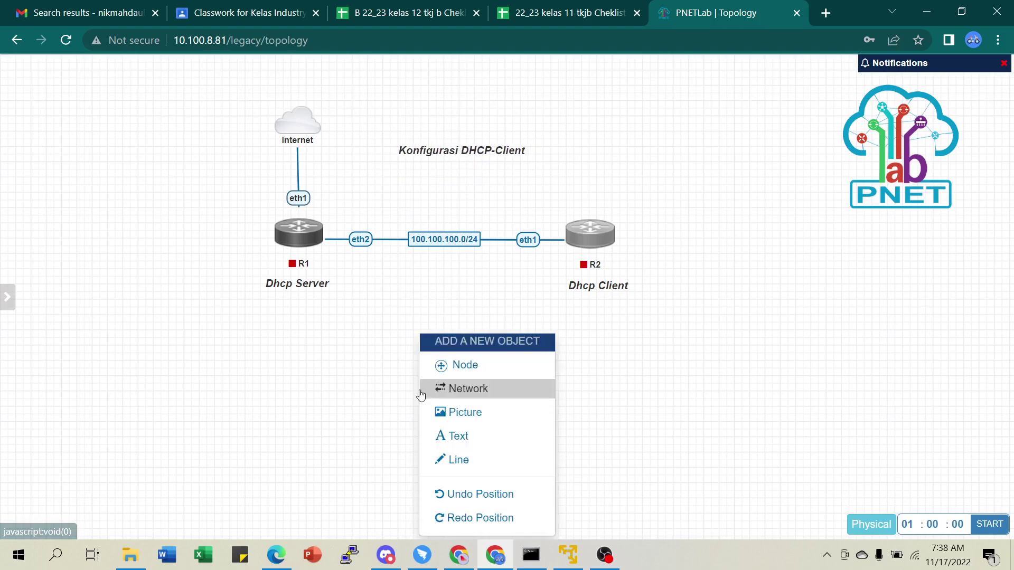
pyautogui.click(460, 443)
pyautogui.moveTo(461, 432); pyautogui.dragTo(362, 296)
pyautogui.click(379, 322)
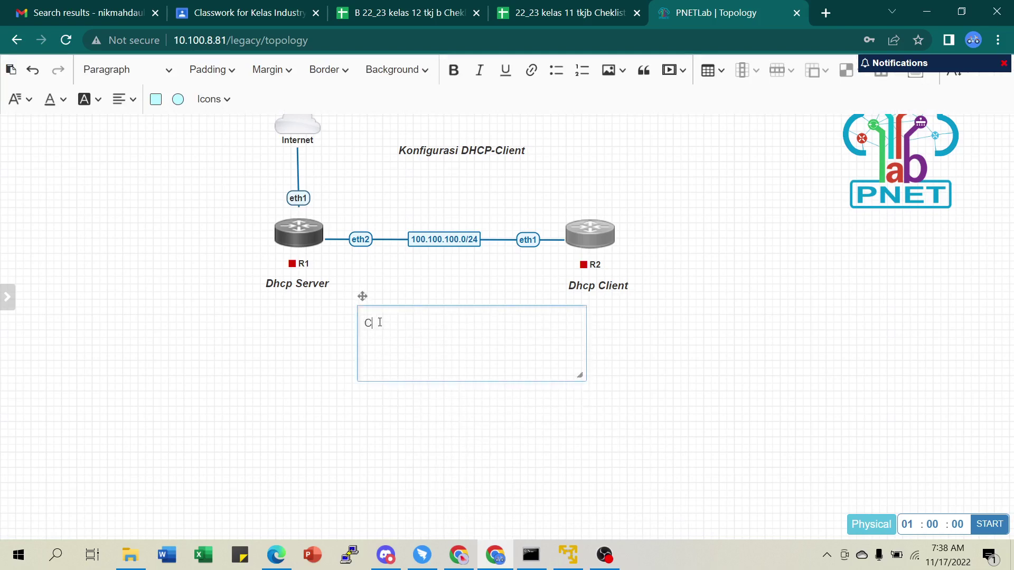
pyautogui.write('Created by: Nikmah Daulae')
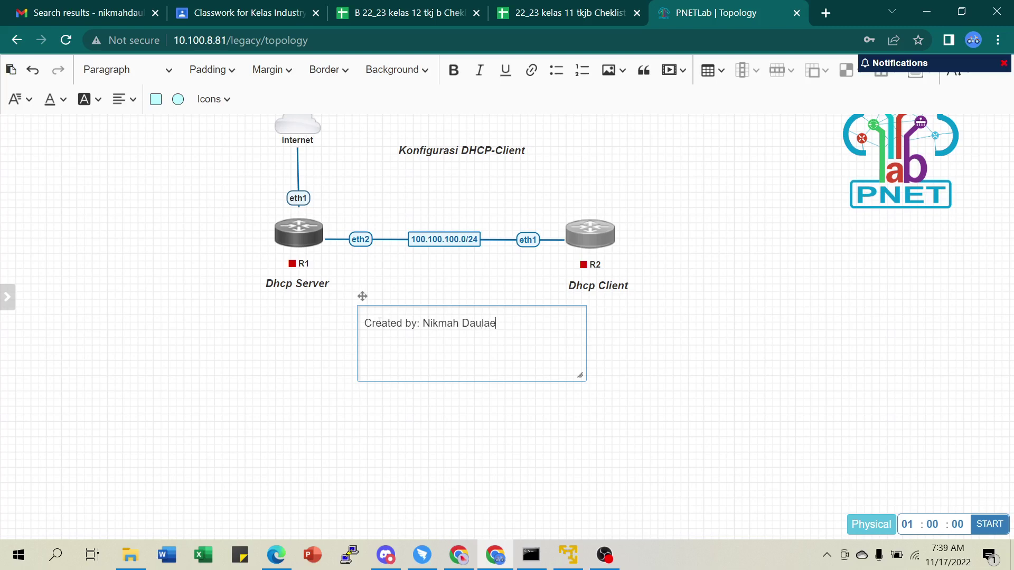
pyautogui.write('. S')
pyautogui.write('S.Pd,')
pyautogui.write(' M')
pyautogui.press('BackSpace')
# Shrink the "Created by" text box, italicise its text, and centre it beneath the link between the two routers.
pyautogui.moveTo(579, 376); pyautogui.dragTo(327, 276)
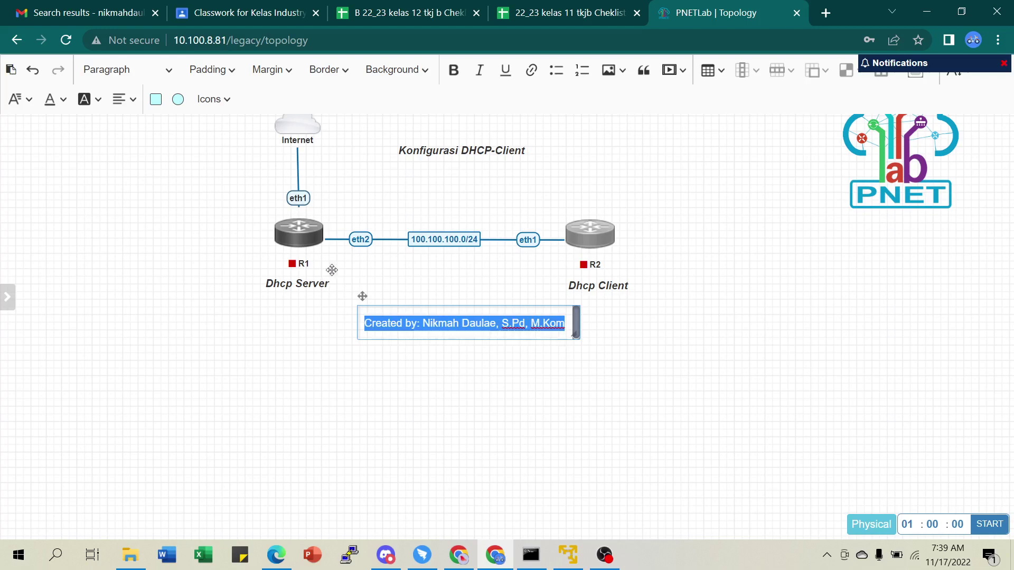
pyautogui.click(479, 69)
pyautogui.click(547, 400)
pyautogui.moveTo(446, 320); pyautogui.dragTo(441, 318)
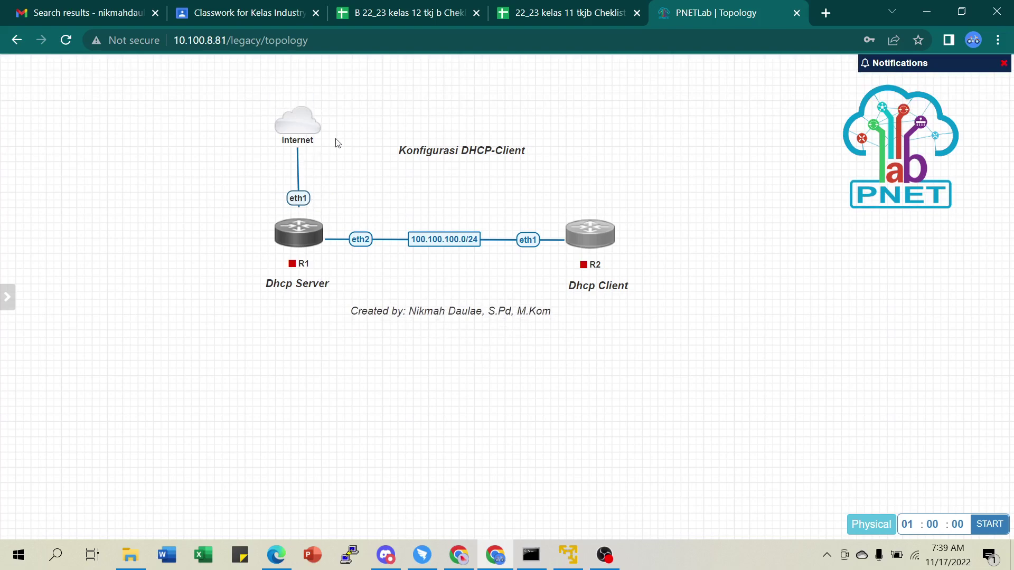
# Start both routers, R1 and R2.
pyautogui.moveTo(304, 221)
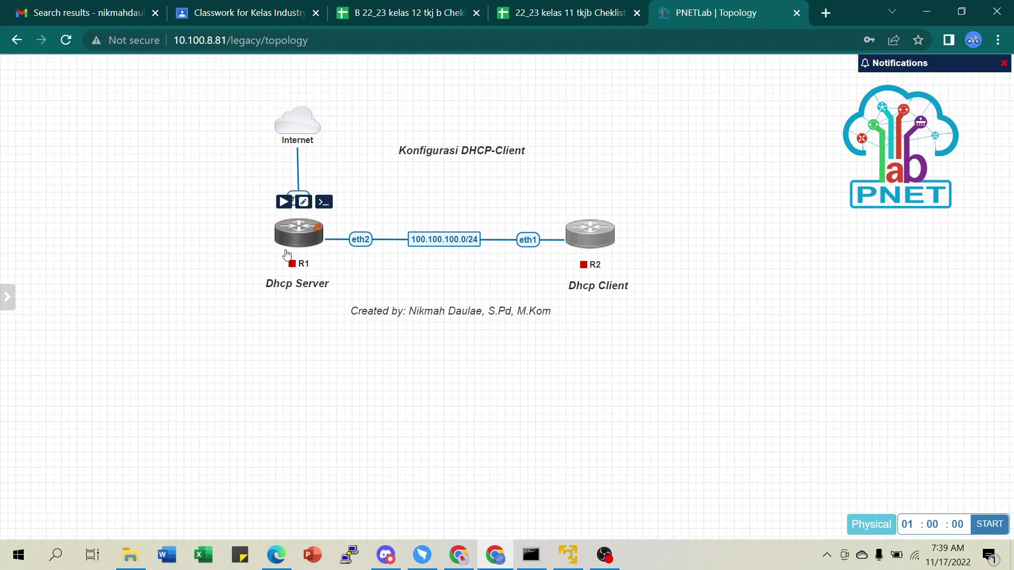
pyautogui.click(284, 203)
pyautogui.moveTo(591, 229)
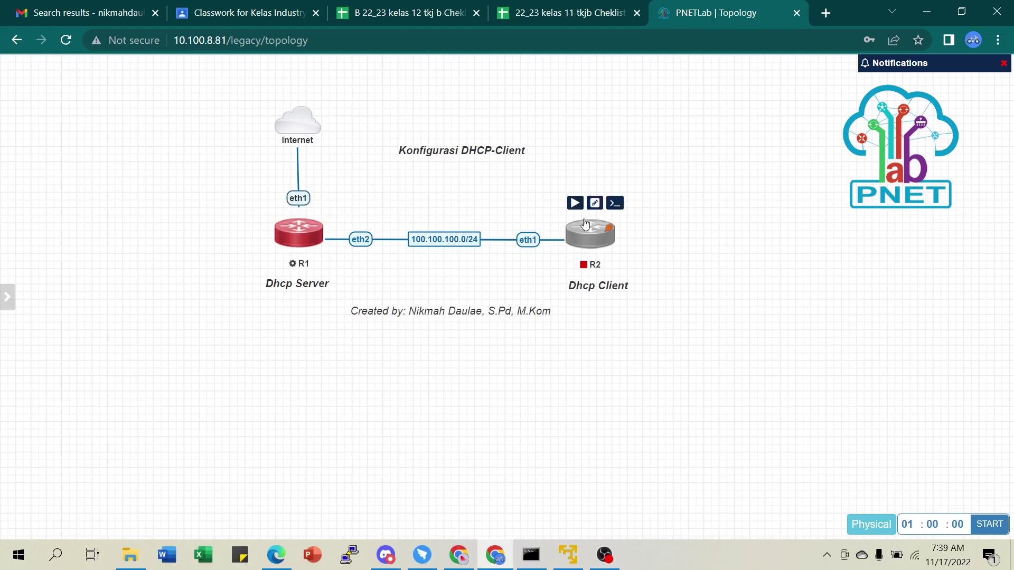
pyautogui.click(575, 203)
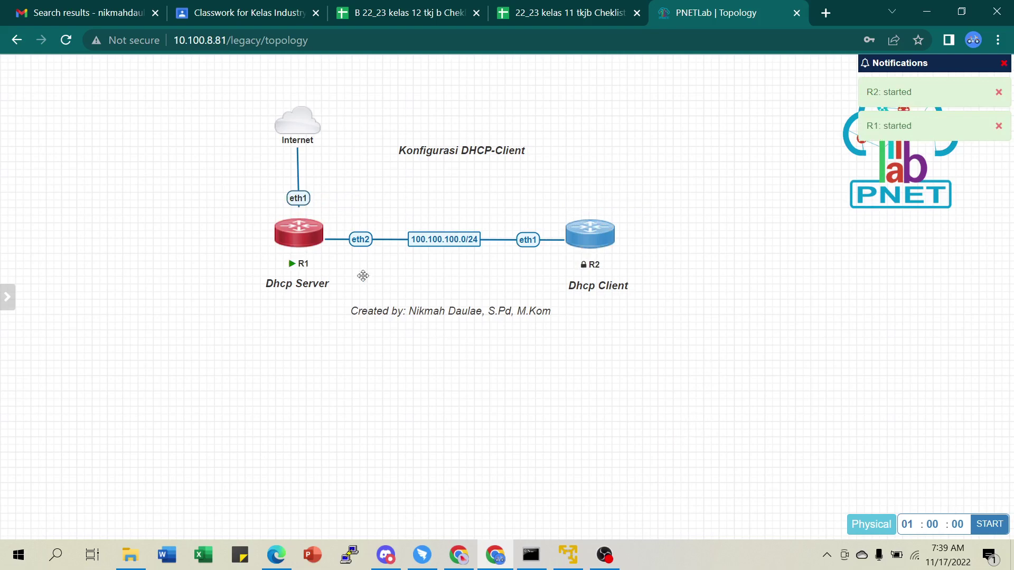
# Open R1's terminal and move its window beside R2 so the whole topology stays uncovered.
pyautogui.moveTo(594, 237)
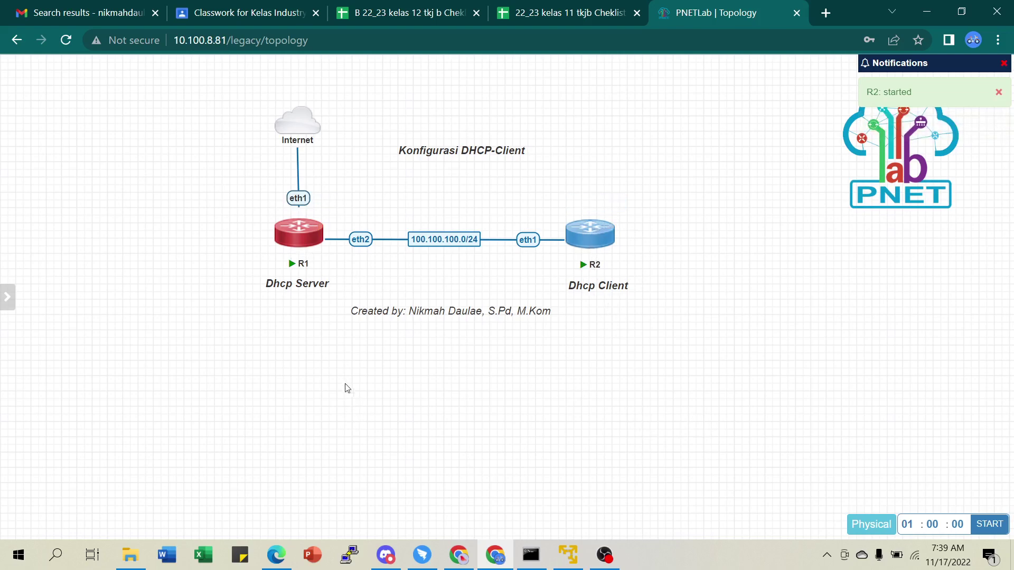
pyautogui.click(294, 241)
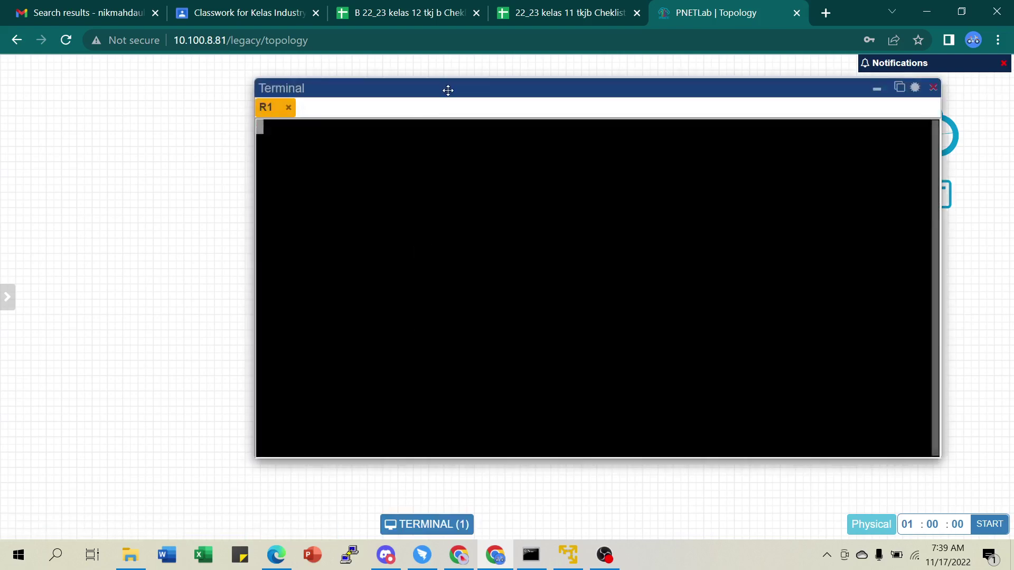
pyautogui.moveTo(446, 88); pyautogui.dragTo(833, 88)
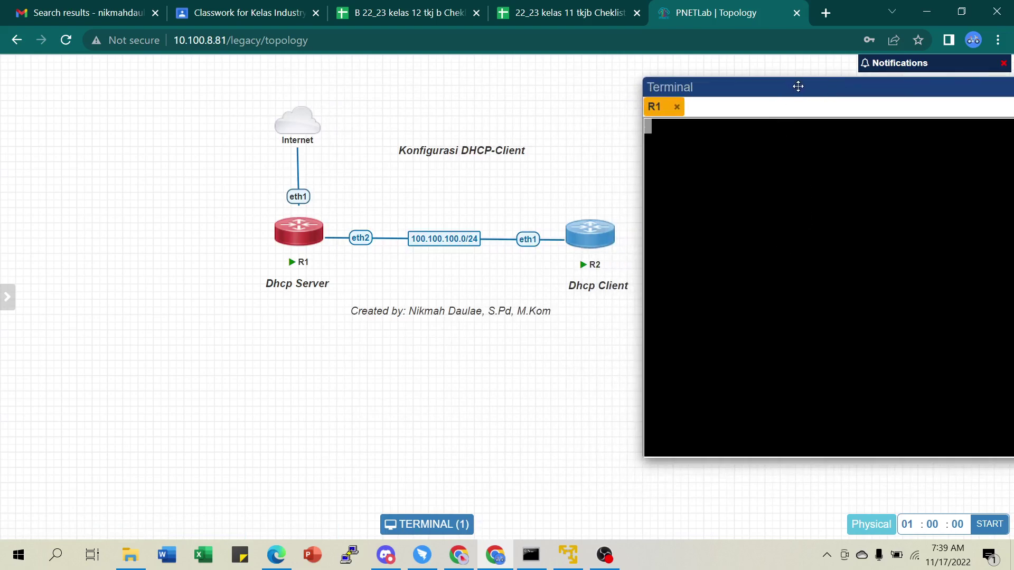
pyautogui.moveTo(798, 86); pyautogui.dragTo(409, 100)
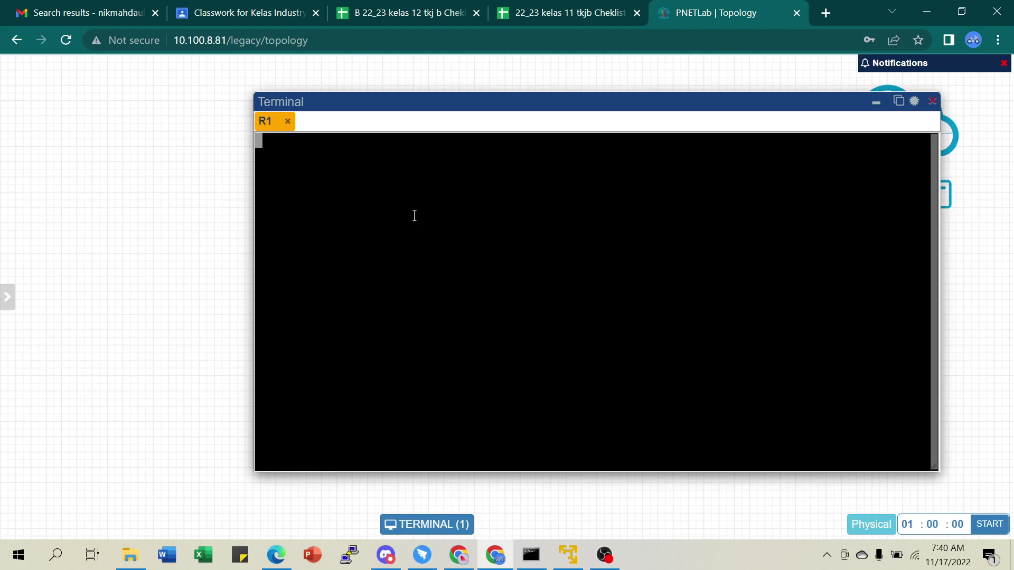
pyautogui.moveTo(420, 102); pyautogui.dragTo(813, 79)
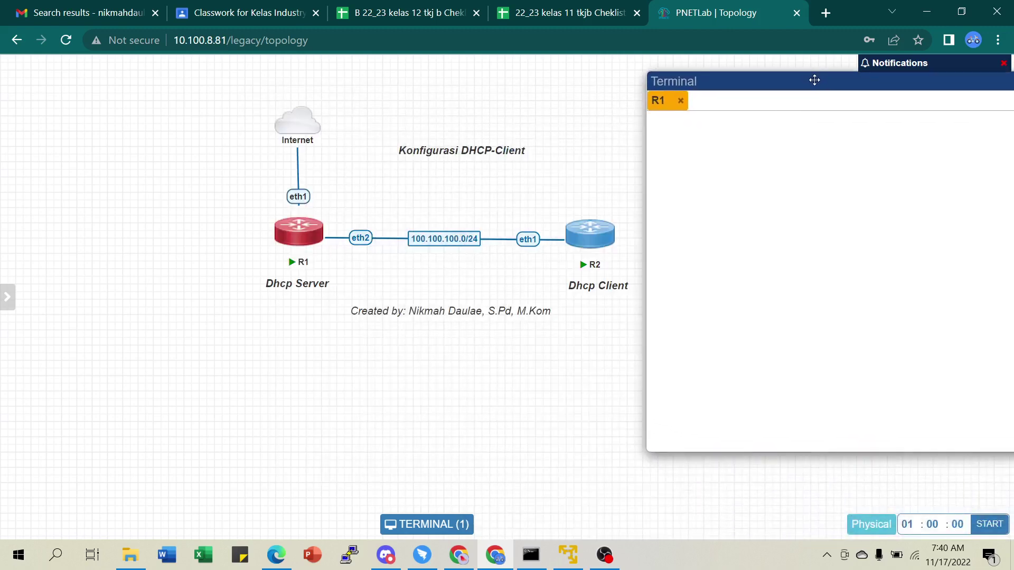
# Log in to R1 as admin with a blank password, declining the software licence and leaving the new password empty.
pyautogui.press('Return')
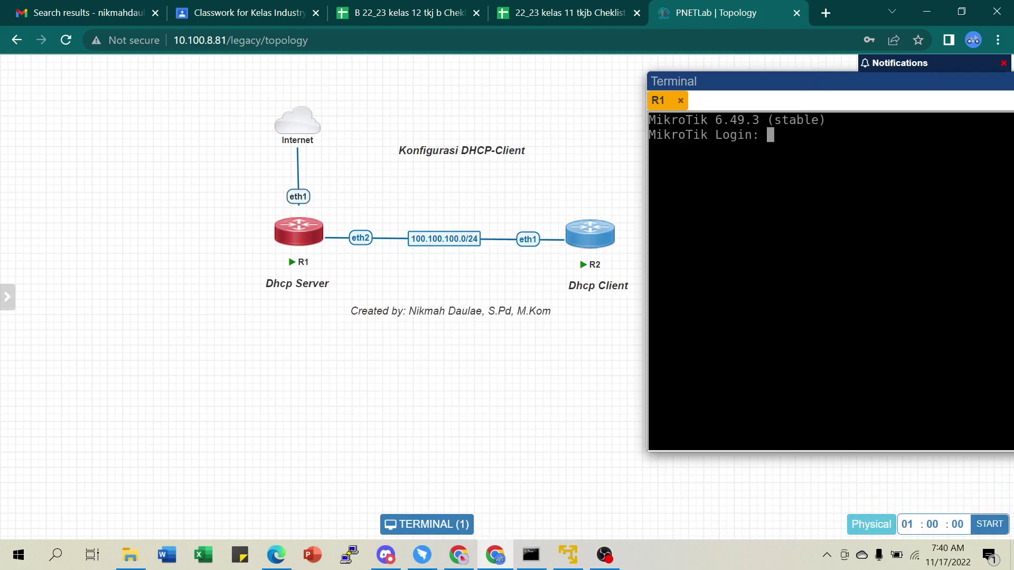
pyautogui.write('admin')
pyautogui.press('Return')
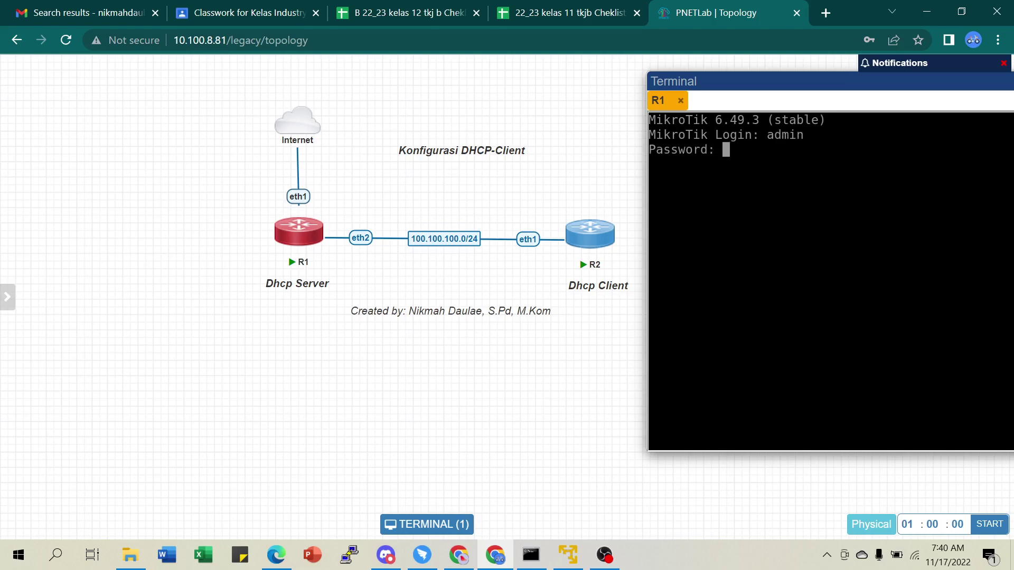
pyautogui.press('Return')
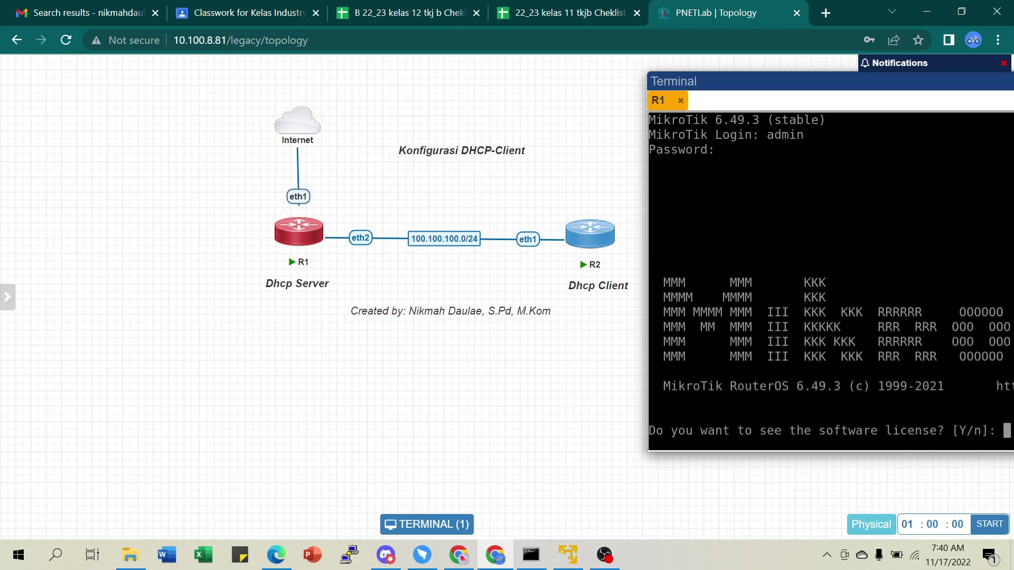
pyautogui.write('n')
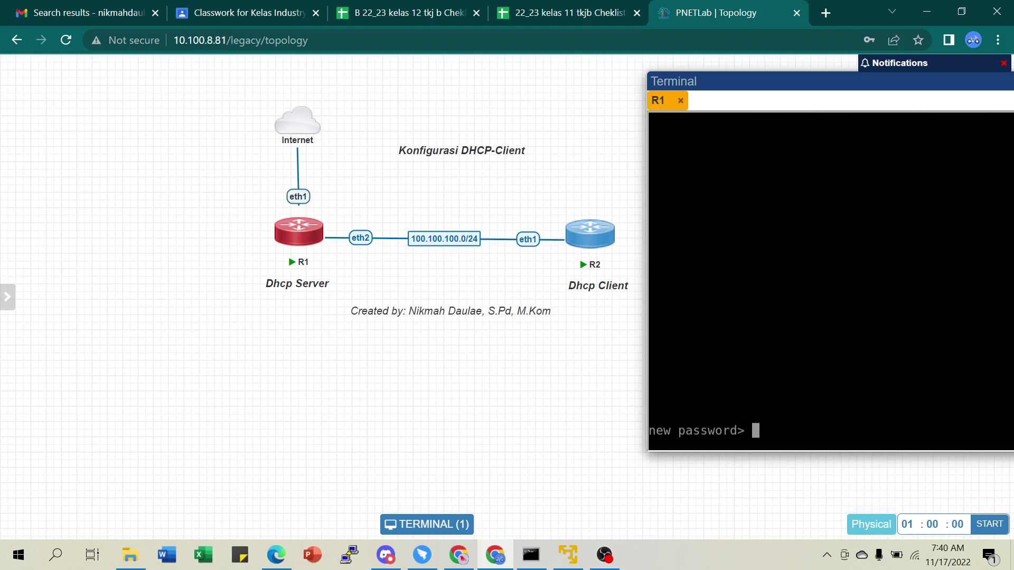
pyautogui.press('Return')
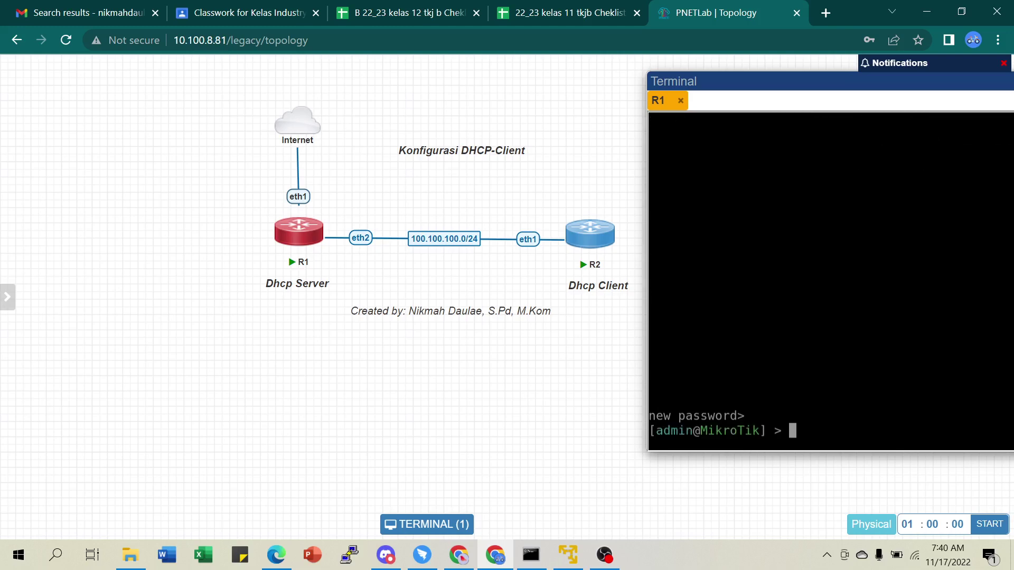
# Set R1's system identity to R-Server and shift its terminal window so the full command line shows.
pyautogui.write('system identity se')
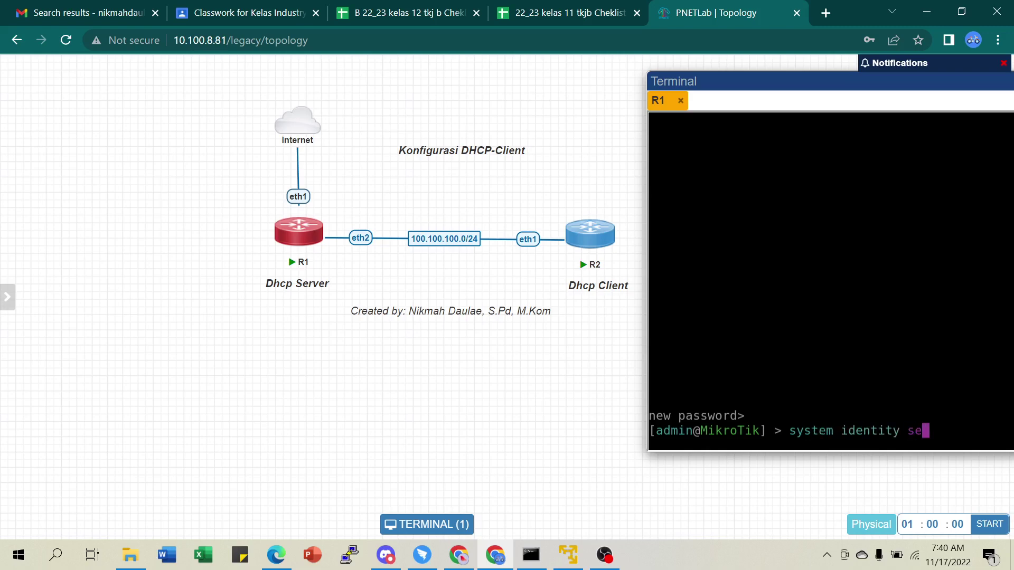
pyautogui.write('t name=R-Ser')
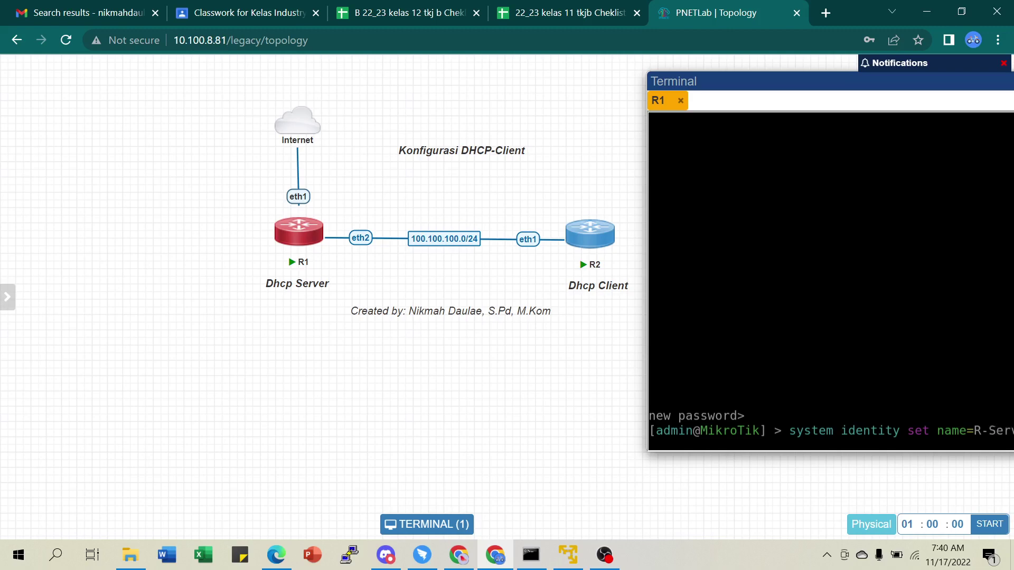
pyautogui.press('Return')
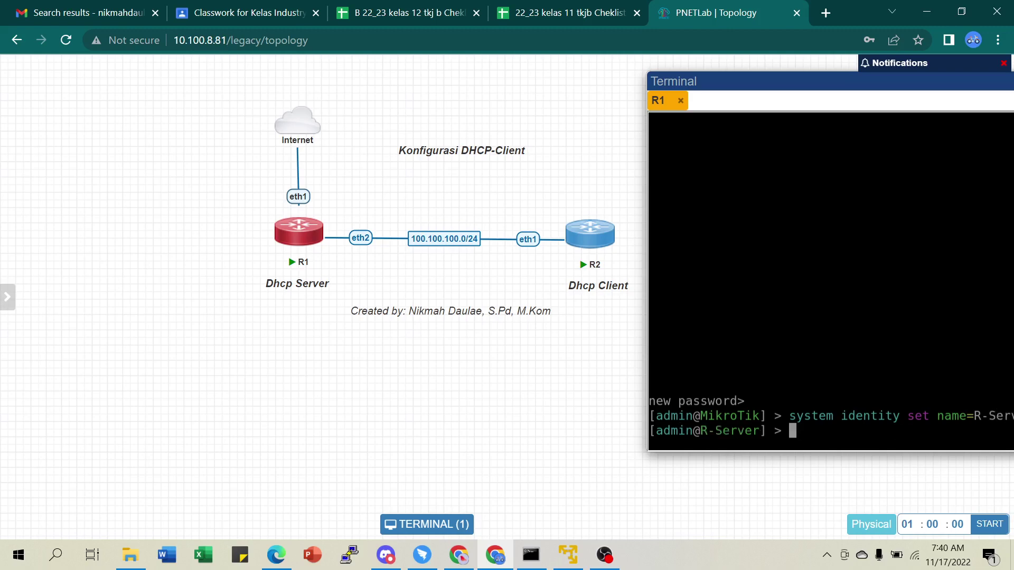
pyautogui.moveTo(799, 82); pyautogui.dragTo(630, 83)
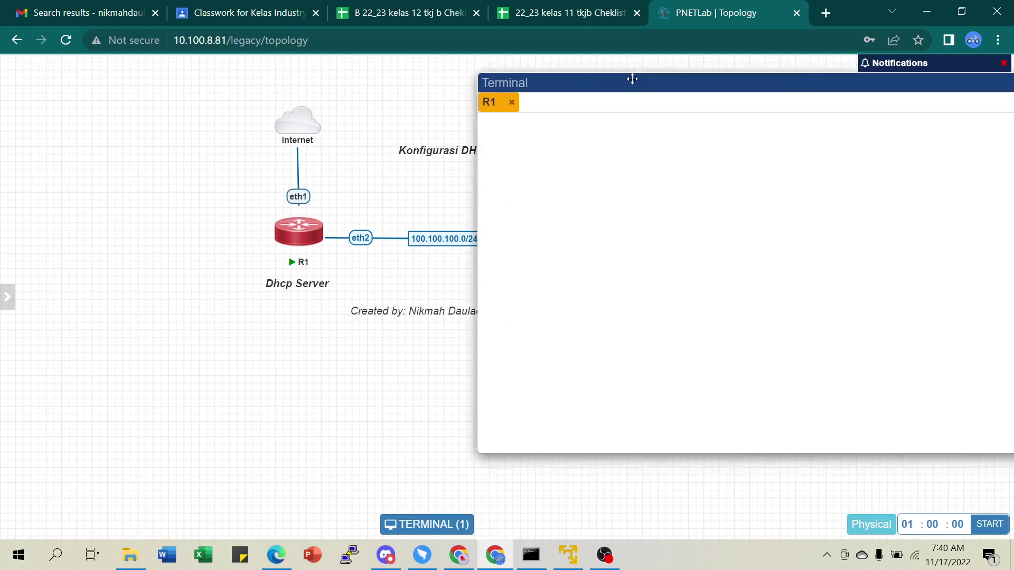
pyautogui.press('Return')
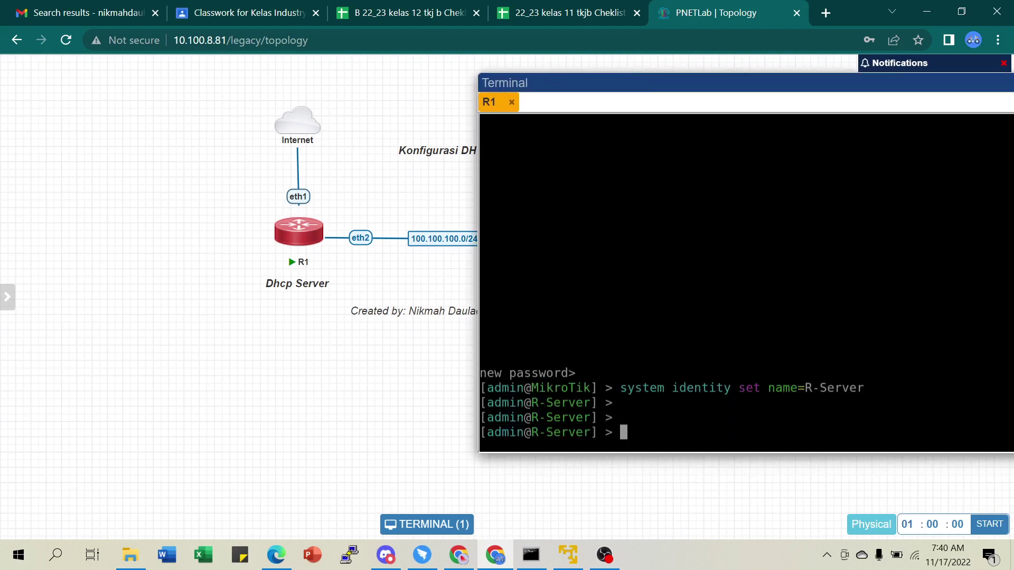
# Print the IP address list on R1 to check the address on the internet-facing interface.
pyautogui.write('ip ad')
pyautogui.press('Tab')
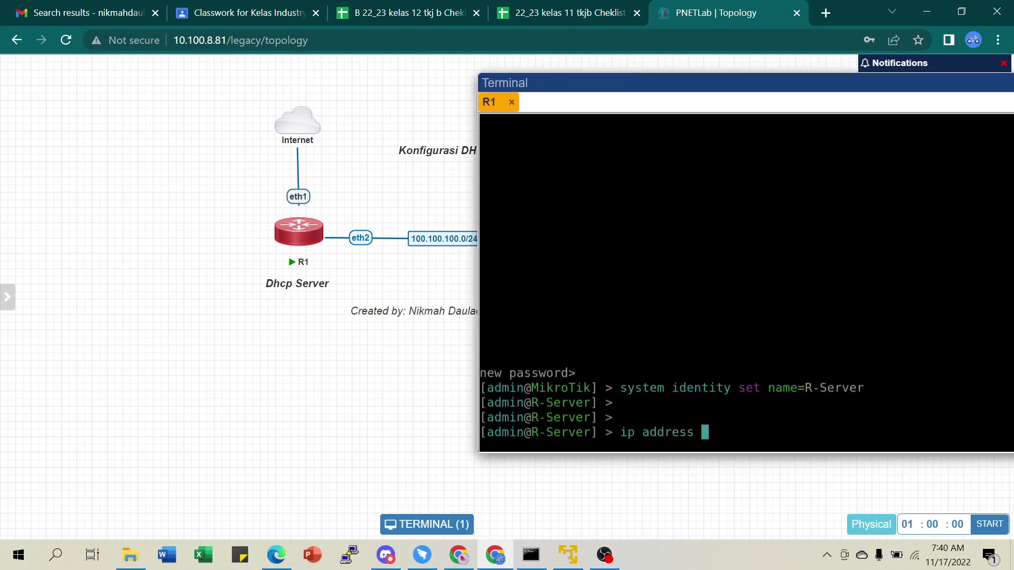
pyautogui.write('pr')
pyautogui.press('Return')
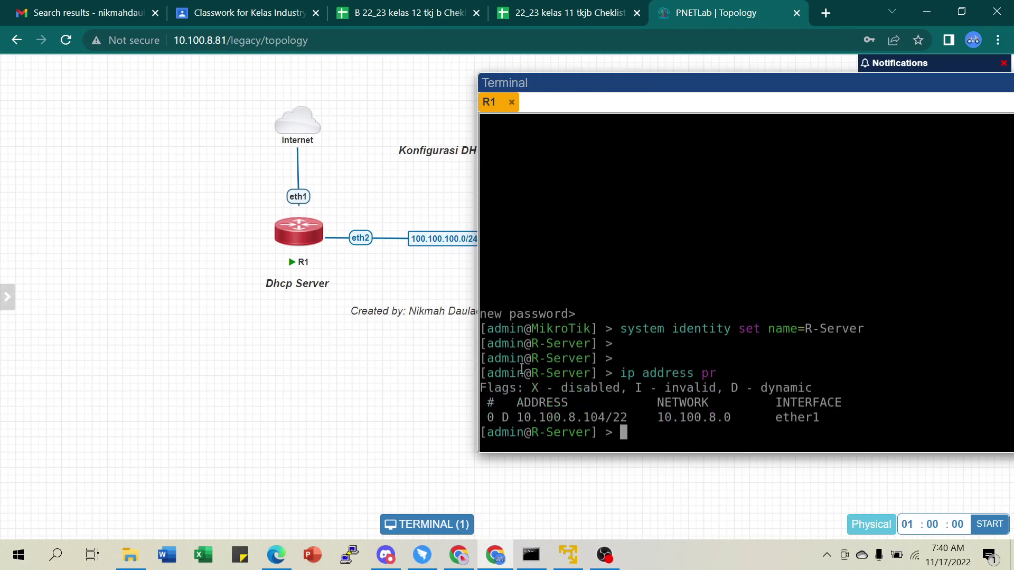
# Test R1's internet connection by pinging google.com, stopping the ping after a few replies.
pyautogui.moveTo(294, 128)
pyautogui.write('ping google.com')
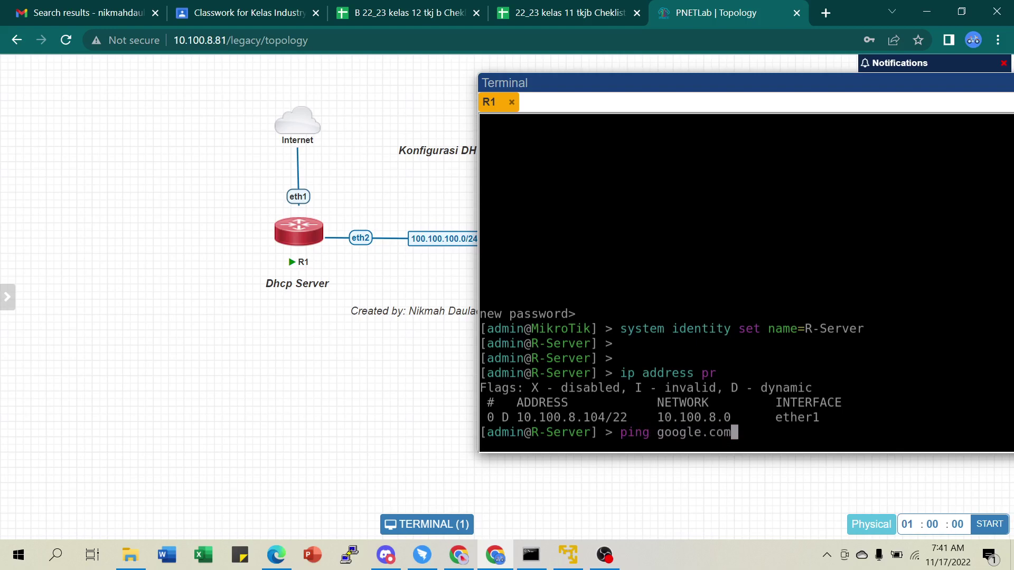
pyautogui.press('Return')
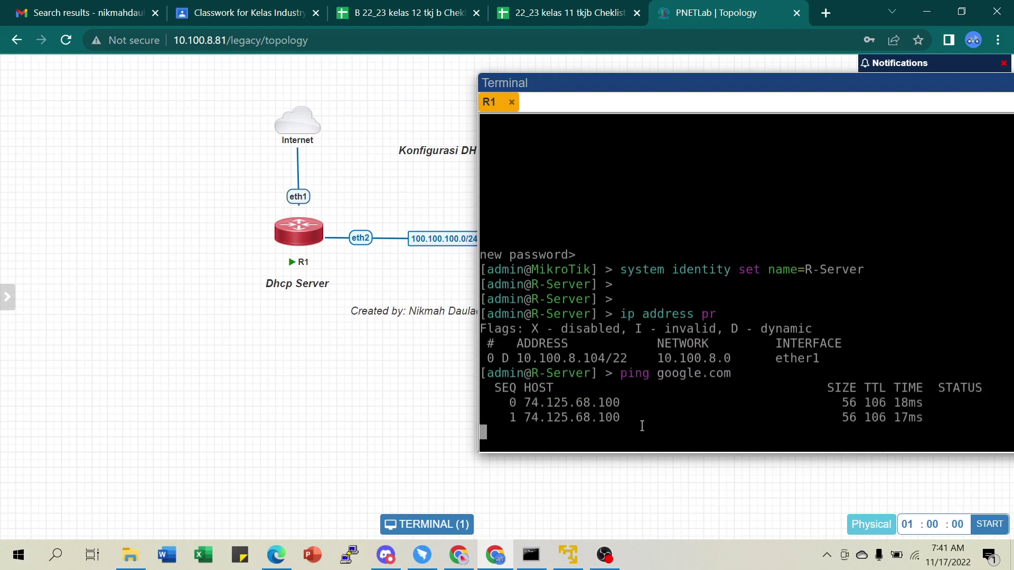
pyautogui.hotkey('ctrl', 'c')
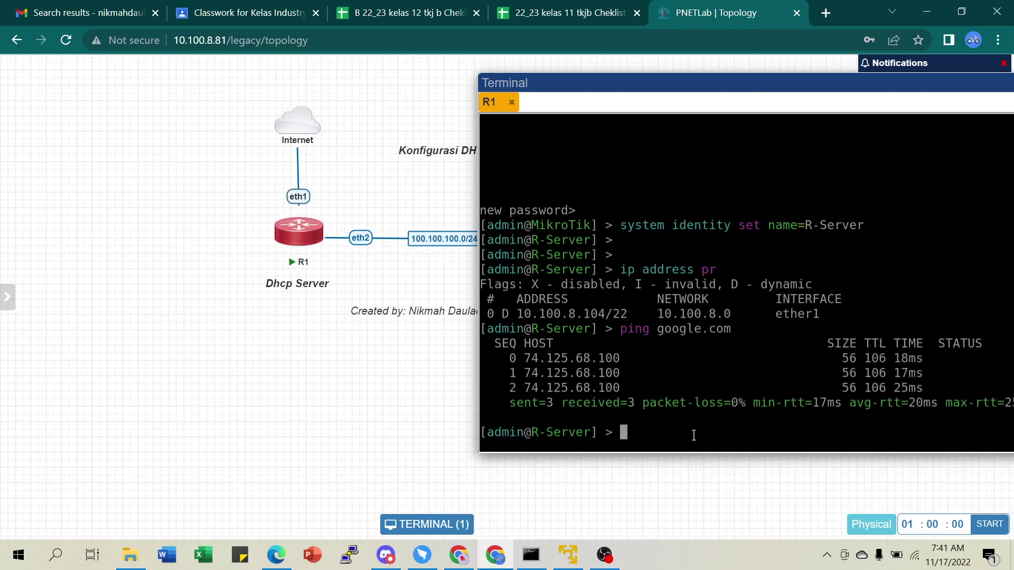
# Add the IP address 100.100.100.1/24 to interface ether2 on R1.
pyautogui.write('ip')
pyautogui.press('BackSpace')
pyautogui.press('BackSpace')
pyautogui.moveTo(687, 80)
pyautogui.mouseDown()
pyautogui.moveTo(659, 54)
pyautogui.moveTo(674, 74)
pyautogui.mouseUp()
pyautogui.write('ip address ')
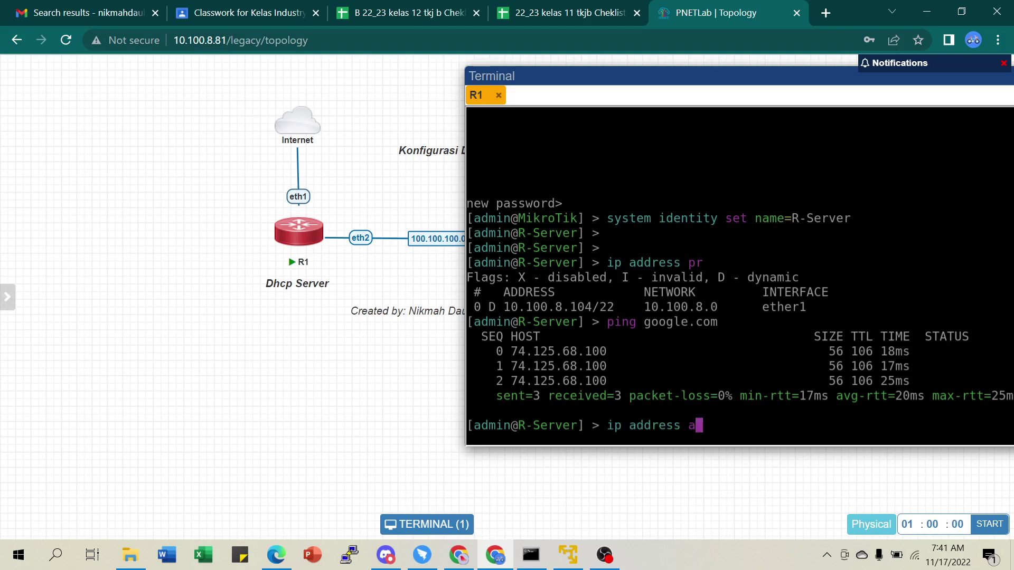
pyautogui.write('add address=')
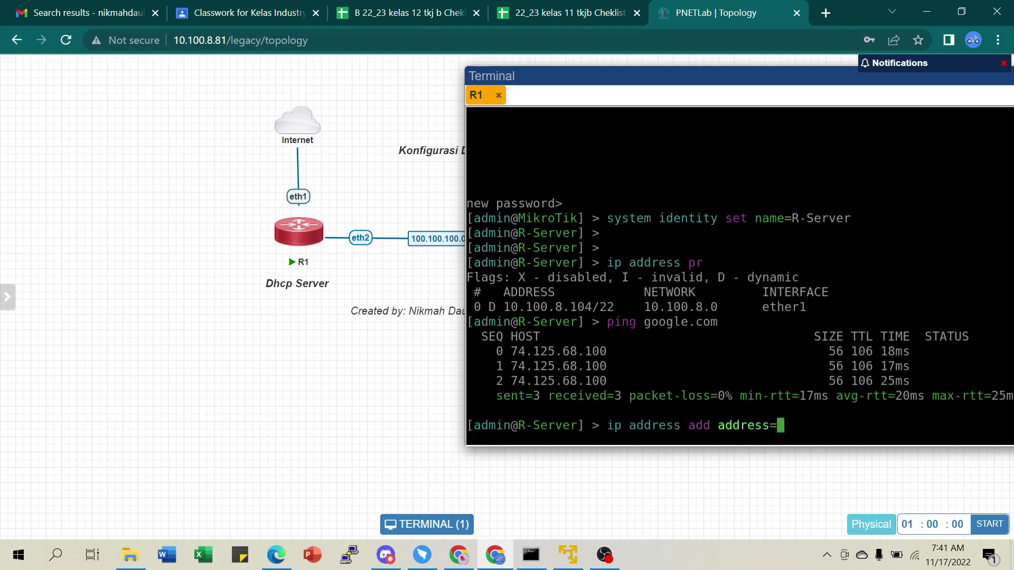
pyautogui.write('100.100.100.1')
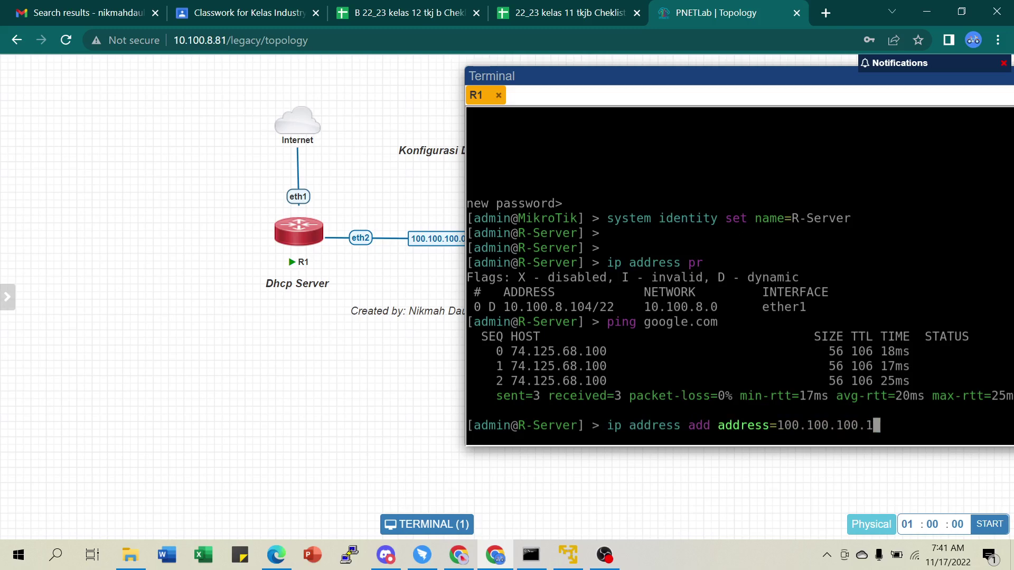
pyautogui.write('/24 i')
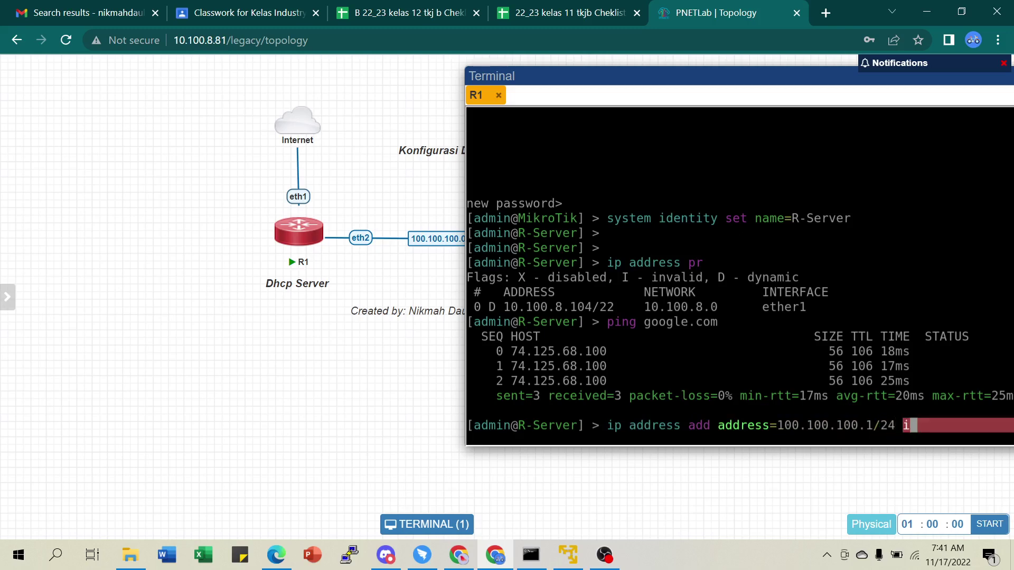
pyautogui.write('nterface=eth')
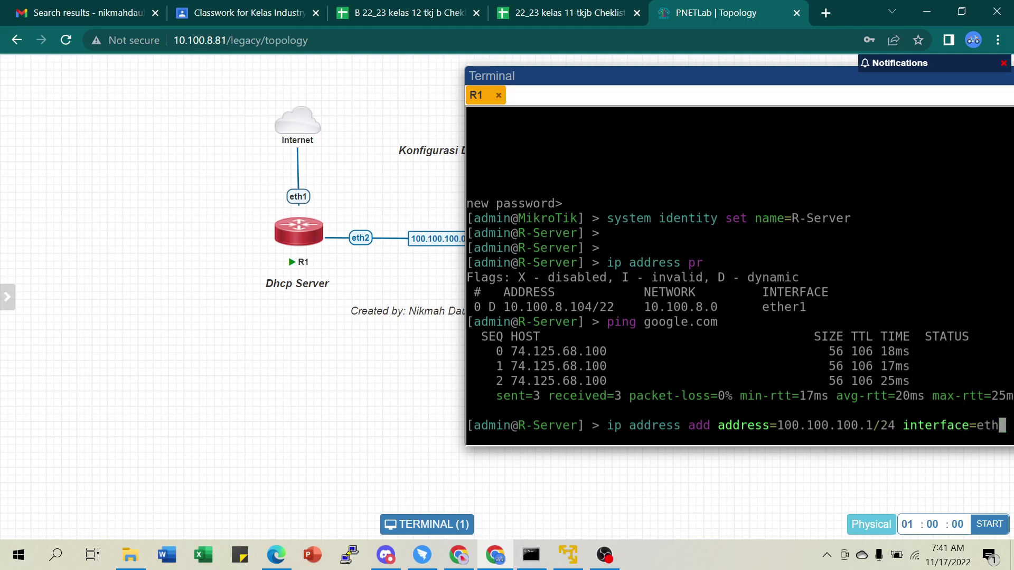
pyautogui.write('er')
pyautogui.press('Return')
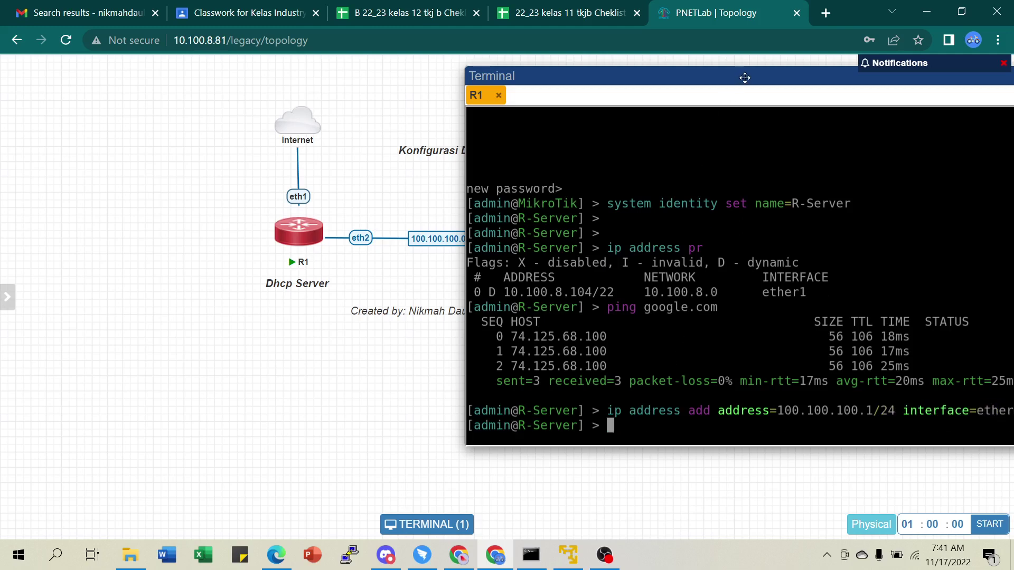
# Shift the whole topology with its labels away from the terminal, and place R1's terminal window beside it with full command lines visible.
pyautogui.moveTo(745, 77); pyautogui.dragTo(961, 234)
pyautogui.moveTo(219, 79); pyautogui.dragTo(664, 369)
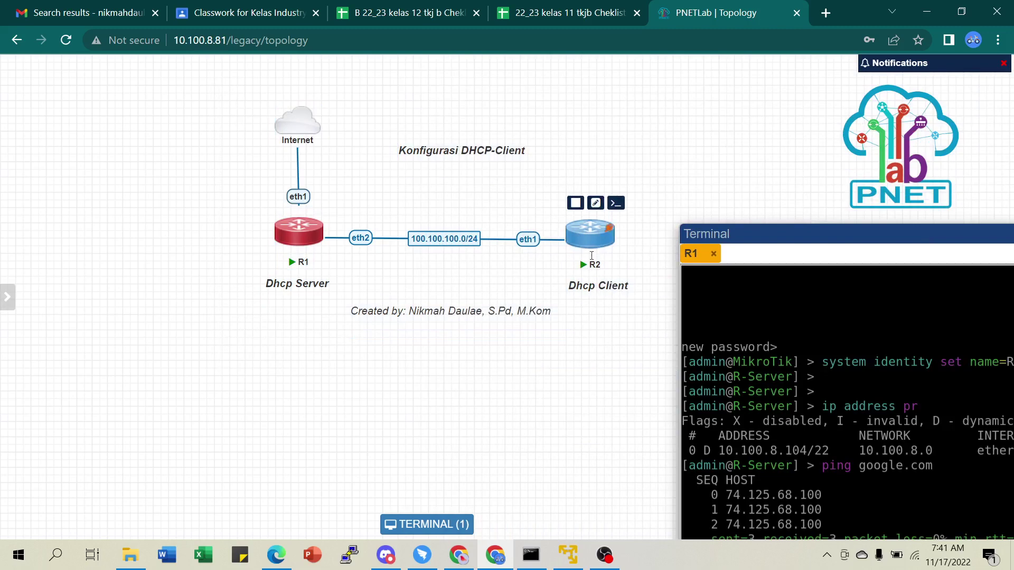
pyautogui.moveTo(226, 94); pyautogui.dragTo(690, 365)
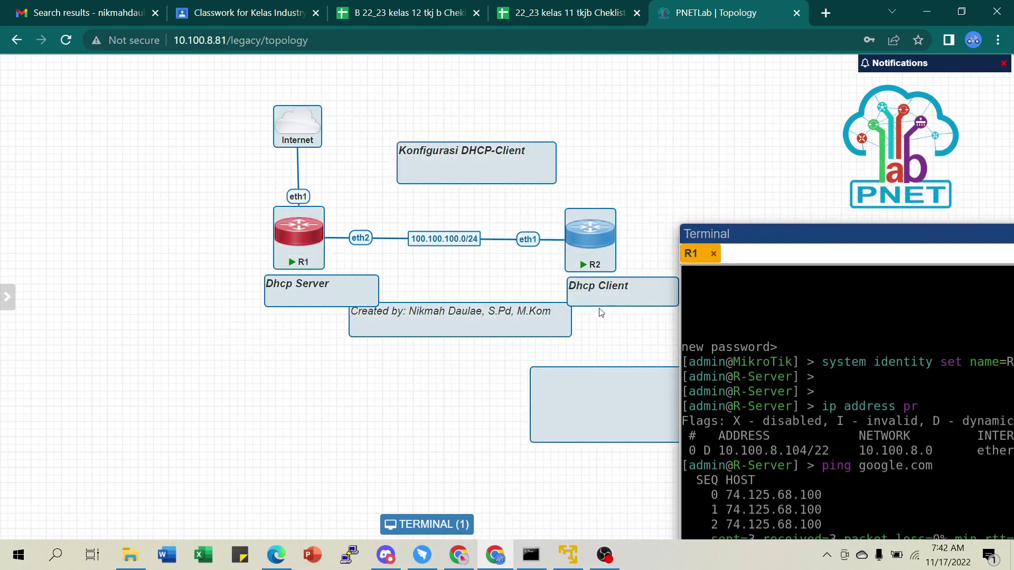
pyautogui.moveTo(622, 287); pyautogui.dragTo(445, 278)
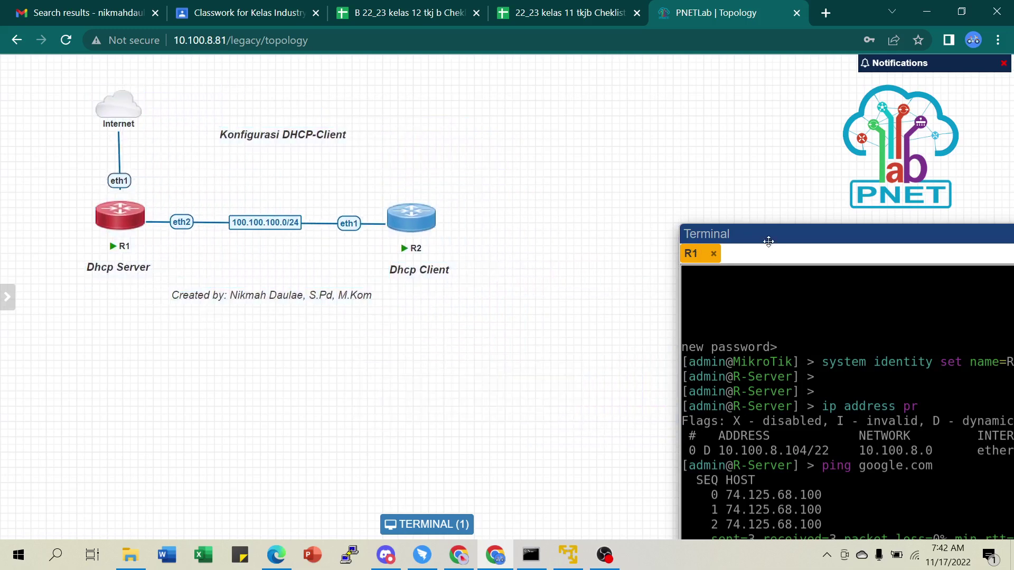
pyautogui.moveTo(781, 232); pyautogui.dragTo(590, 73)
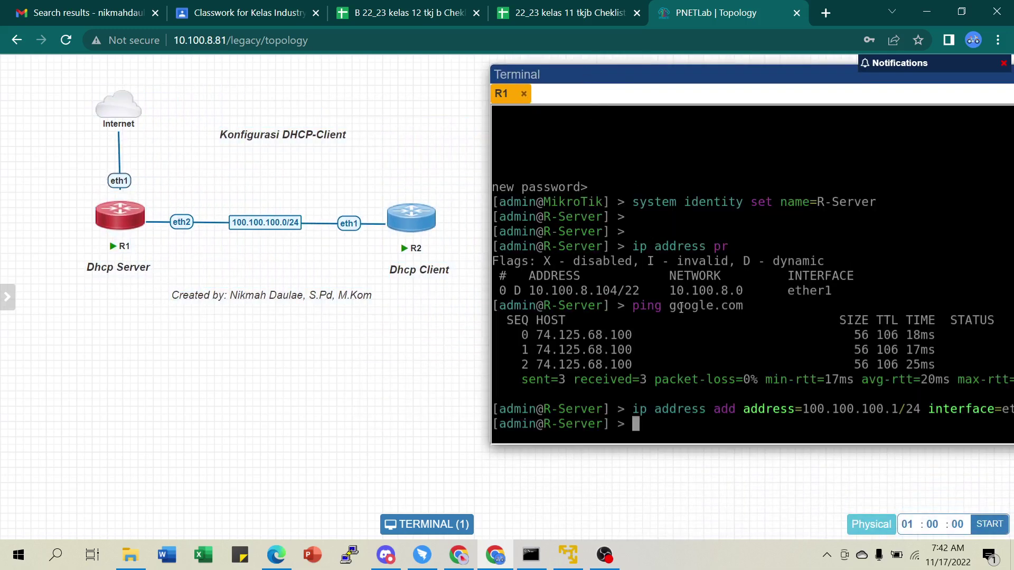
pyautogui.moveTo(769, 71); pyautogui.dragTo(716, 66)
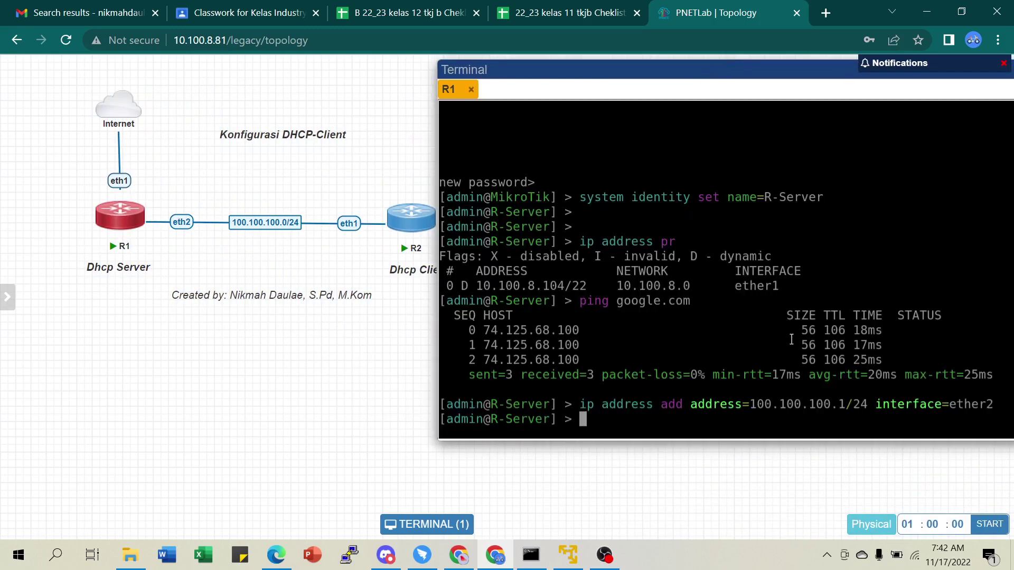
# Print R1's IP address list again and check the address and interface of the ether2 entry.
pyautogui.press('Return')
pyautogui.press('Return')
pyautogui.write('ip address pr')
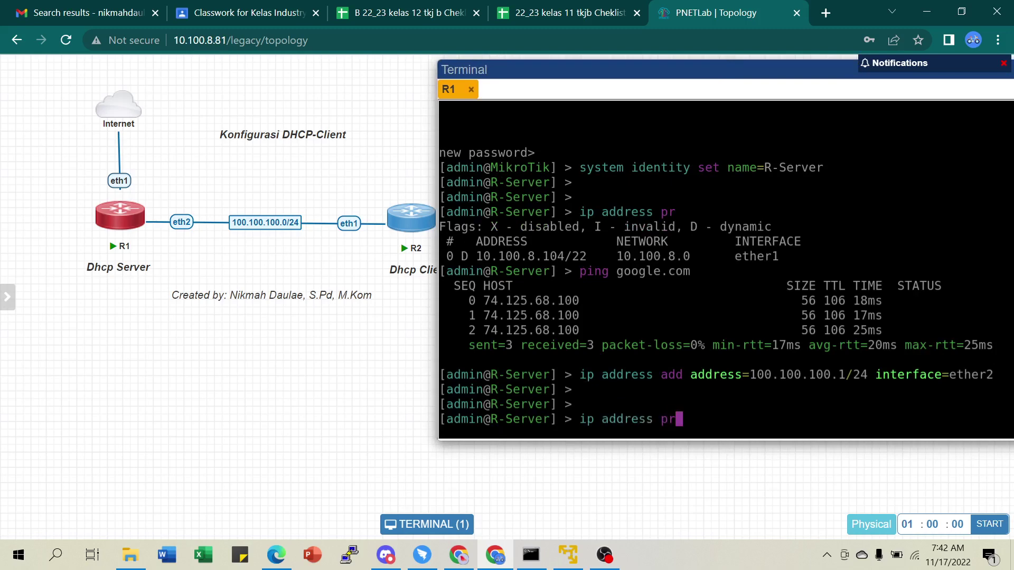
pyautogui.press('Return')
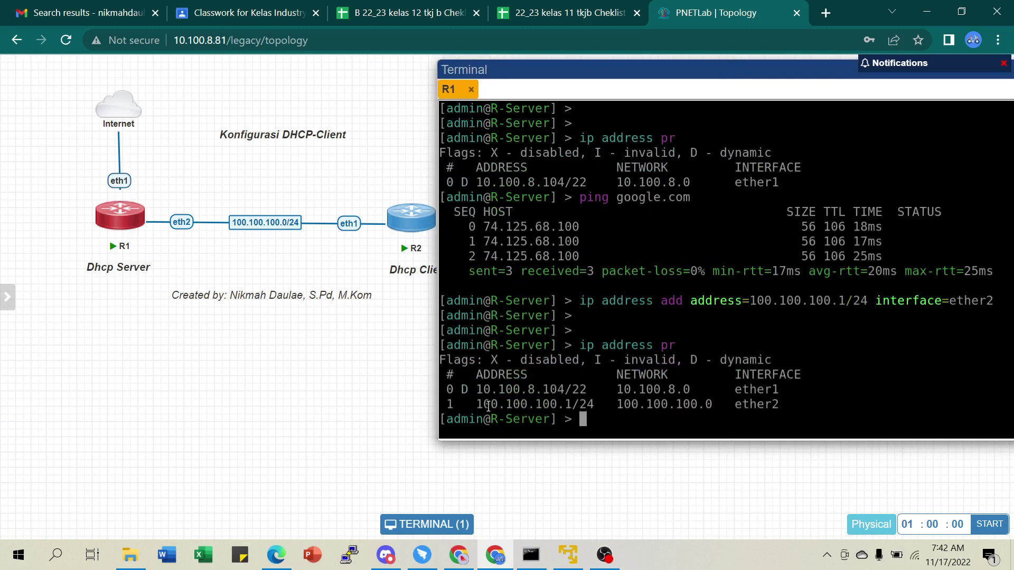
pyautogui.moveTo(484, 405); pyautogui.dragTo(573, 407)
pyautogui.moveTo(736, 404); pyautogui.dragTo(768, 406)
pyautogui.click(600, 419)
pyautogui.press('Return')
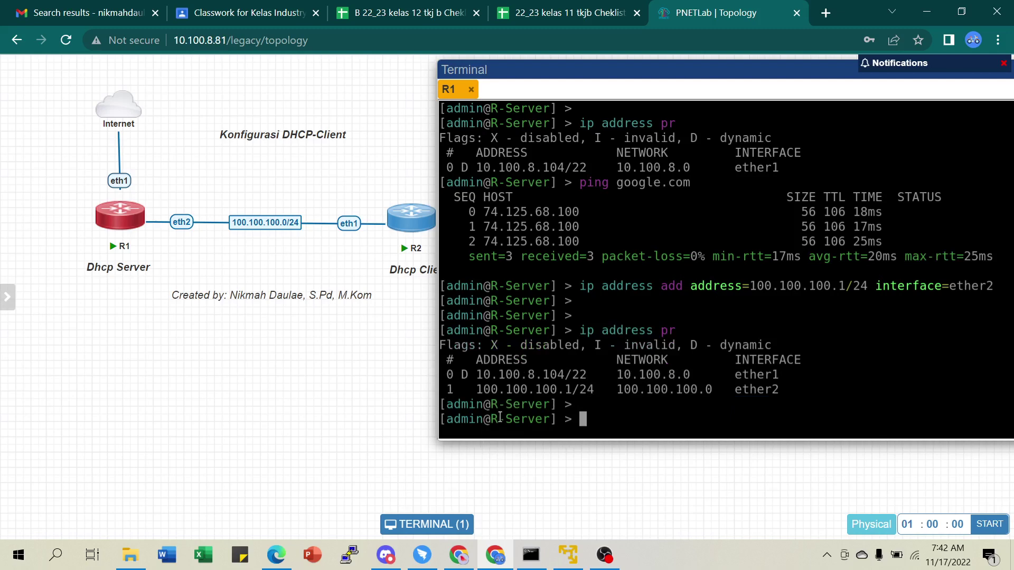
# Run DHCP server setup on R1's ether2 with address space 100.100.100.0/24, gateway 100.100.100.1 and pool 100.100.100.2-100.100.100.254.
pyautogui.moveTo(129, 235)
pyautogui.write('ip dhc')
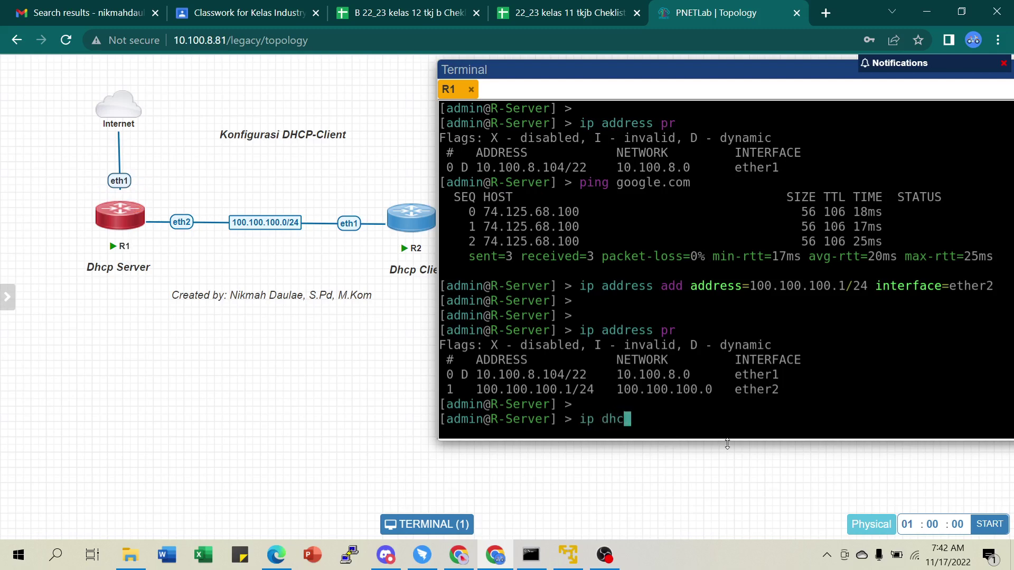
pyautogui.write('p-server ')
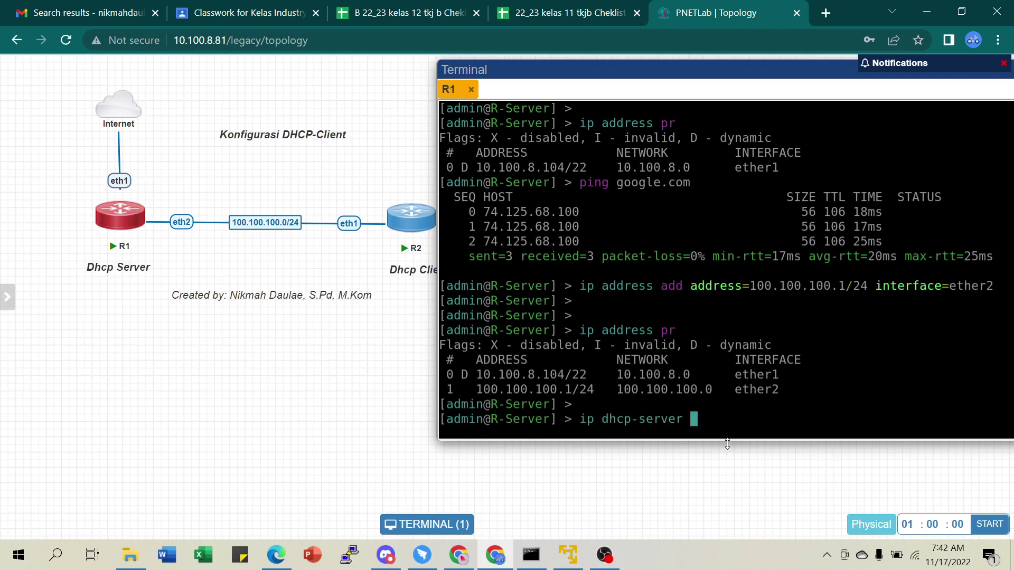
pyautogui.write('setup')
pyautogui.press('Return')
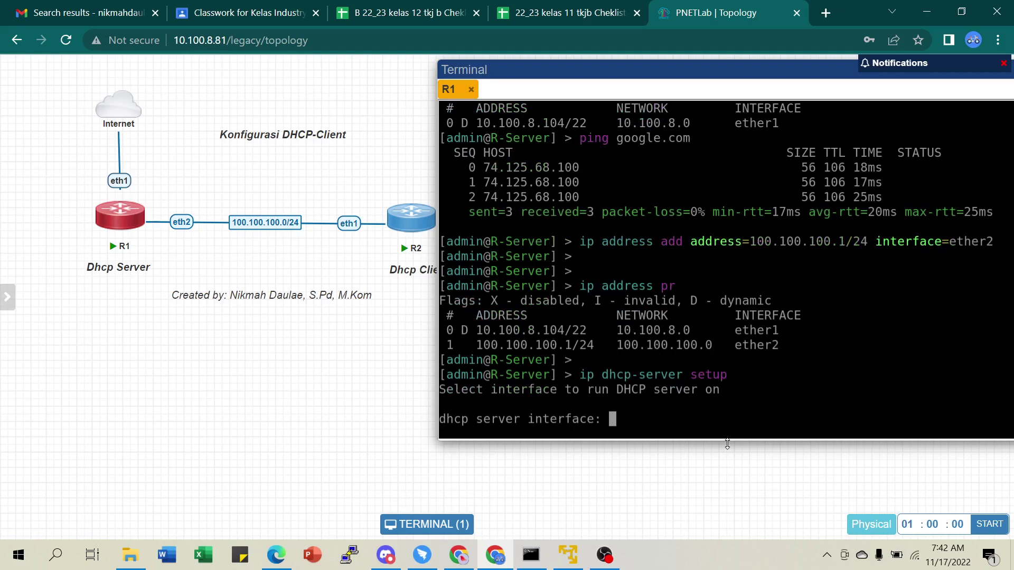
pyautogui.write('ether2')
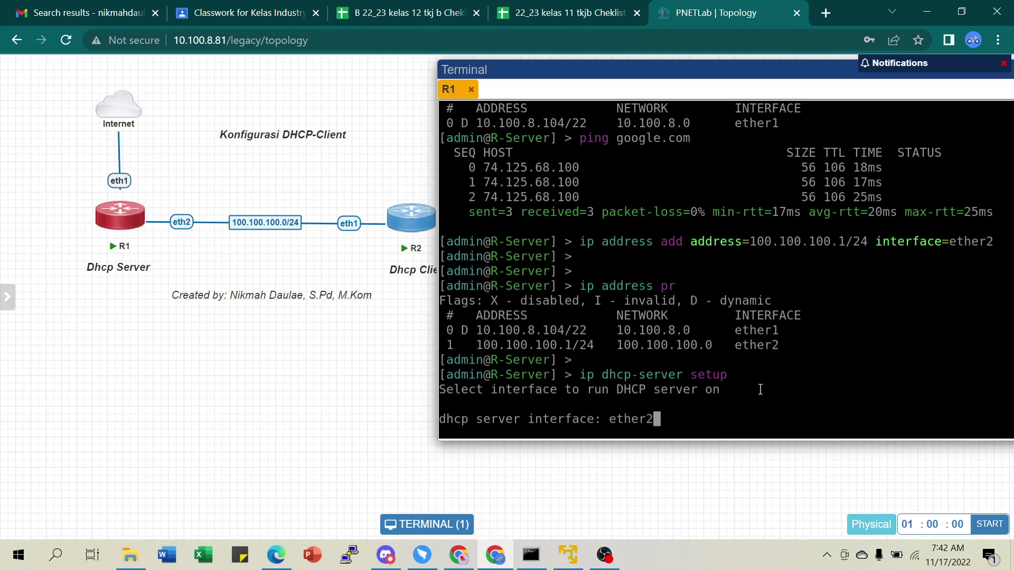
pyautogui.press('Return')
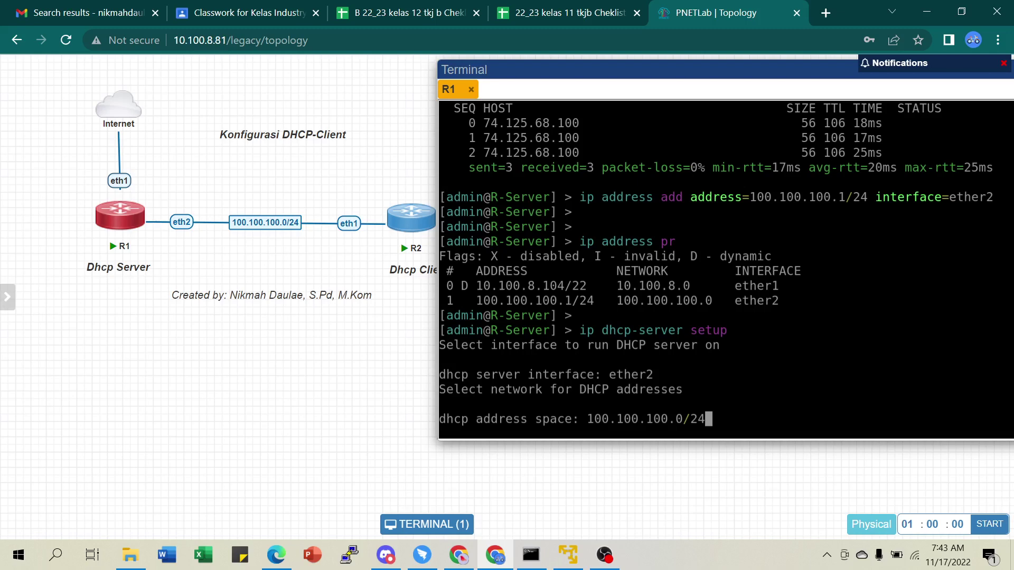
pyautogui.press('Return')
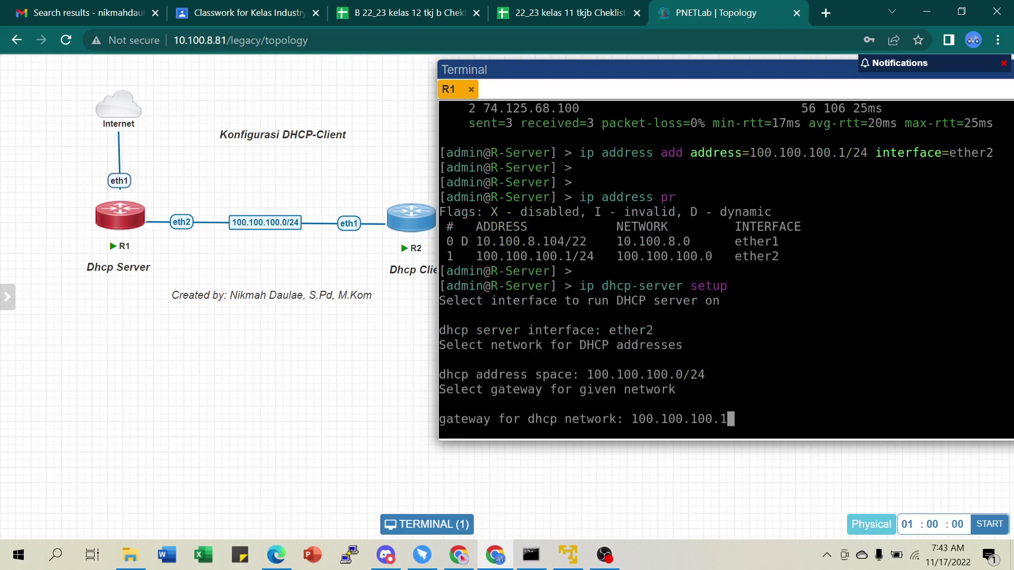
pyautogui.press('Return')
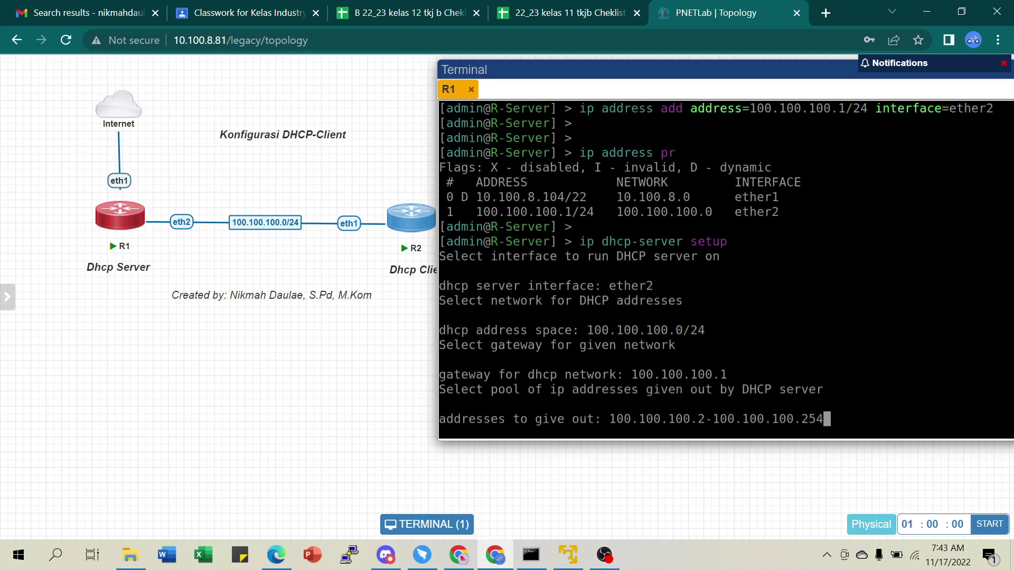
pyautogui.press('Return')
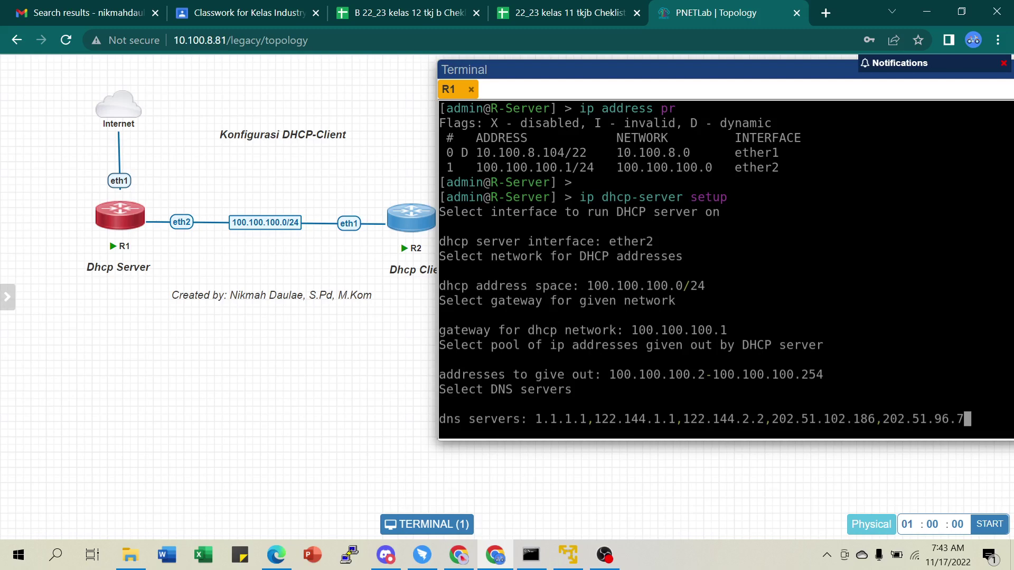
# Finish R1's DHCP server setup with only the DNS servers 1.1.1.1 and 122.144.1.1 and a lease time of 10m.
pyautogui.press('Return')
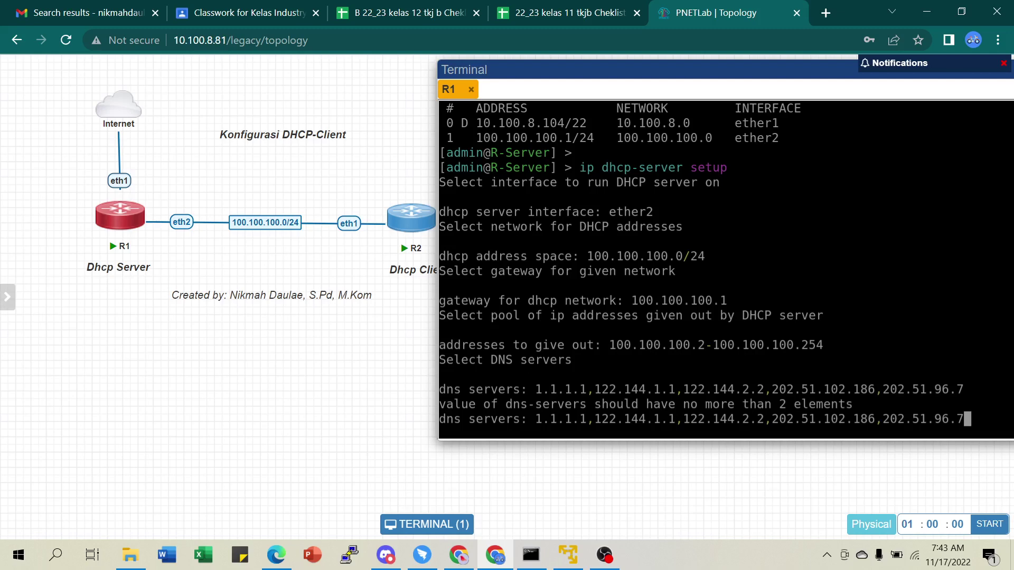
pyautogui.press('BackSpace')
pyautogui.press('BackSpace')
pyautogui.press('BackSpace')
pyautogui.press('BackSpace')
pyautogui.press('BackSpace')
pyautogui.press('BackSpace')
pyautogui.press('BackSpace')
pyautogui.press('BackSpace')
pyautogui.press('BackSpace')
pyautogui.press('BackSpace')
pyautogui.press('BackSpace')
pyautogui.press('BackSpace')
pyautogui.press('BackSpace')
pyautogui.press('BackSpace')
pyautogui.press('BackSpace')
pyautogui.press('BackSpace')
pyautogui.press('BackSpace')
pyautogui.press('BackSpace')
pyautogui.press('BackSpace')
pyautogui.press('BackSpace')
pyautogui.press('BackSpace')
pyautogui.press('BackSpace')
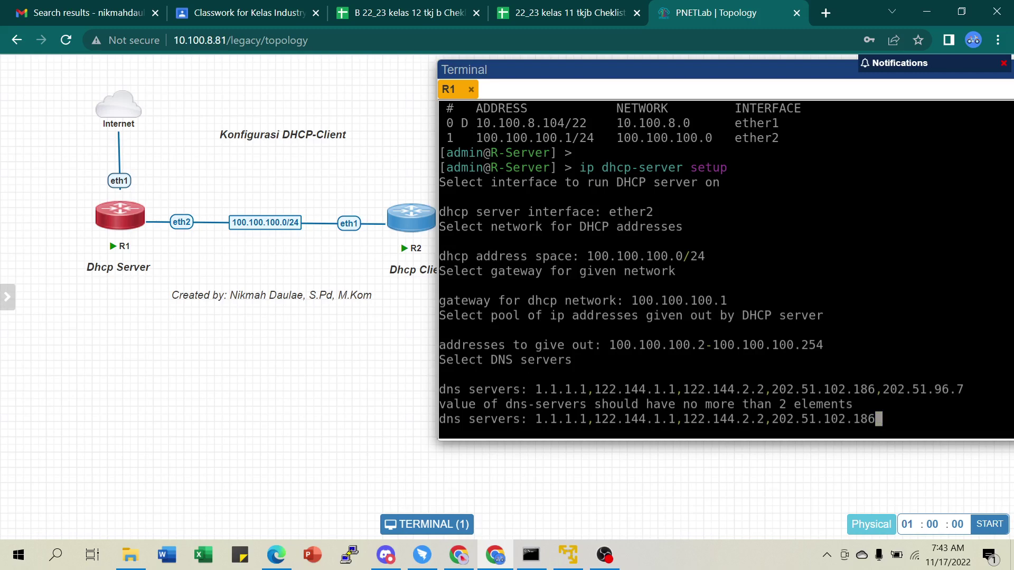
pyautogui.press('BackSpace')
pyautogui.press('BackSpace')
pyautogui.press('BackSpace')
pyautogui.press('BackSpace')
pyautogui.press('BackSpace')
pyautogui.press('BackSpace')
pyautogui.press('BackSpace')
pyautogui.press('BackSpace')
pyautogui.press('BackSpace')
pyautogui.press('BackSpace')
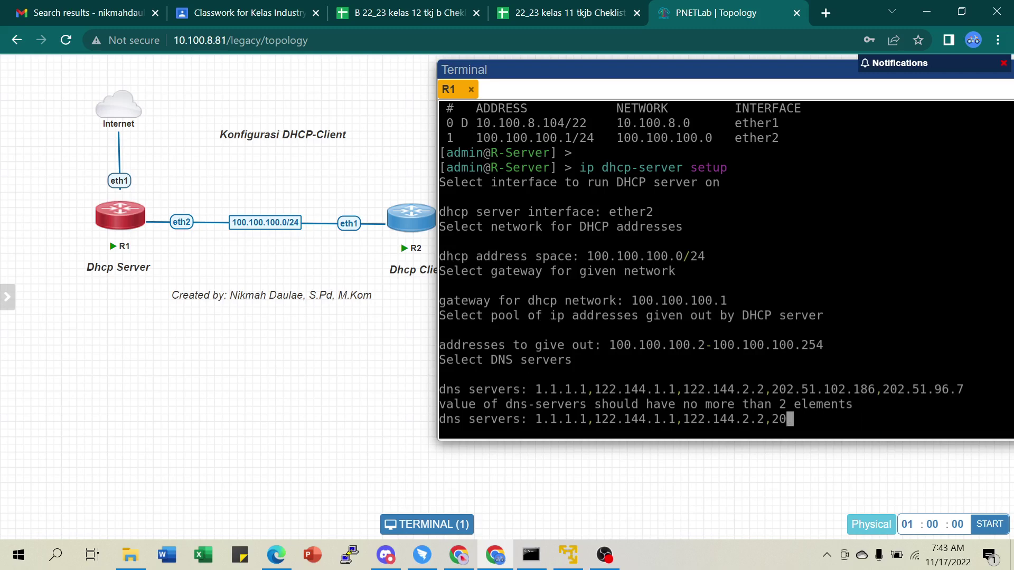
pyautogui.press('BackSpace')
pyautogui.press('BackSpace')
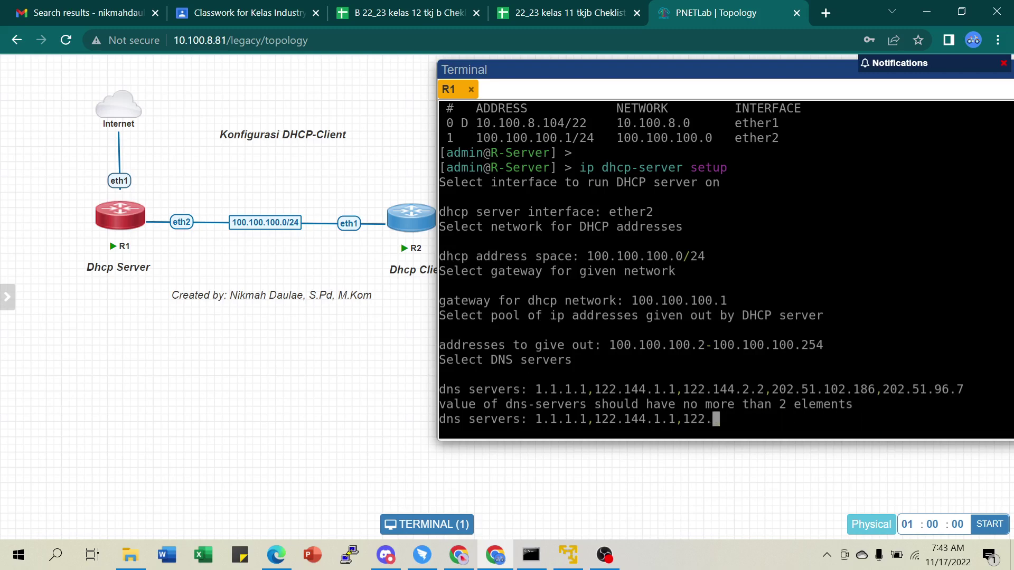
pyautogui.press('BackSpace')
pyautogui.press('BackSpace')
pyautogui.press('BackSpace')
pyautogui.press('BackSpace')
pyautogui.press('BackSpace')
pyautogui.press('Return')
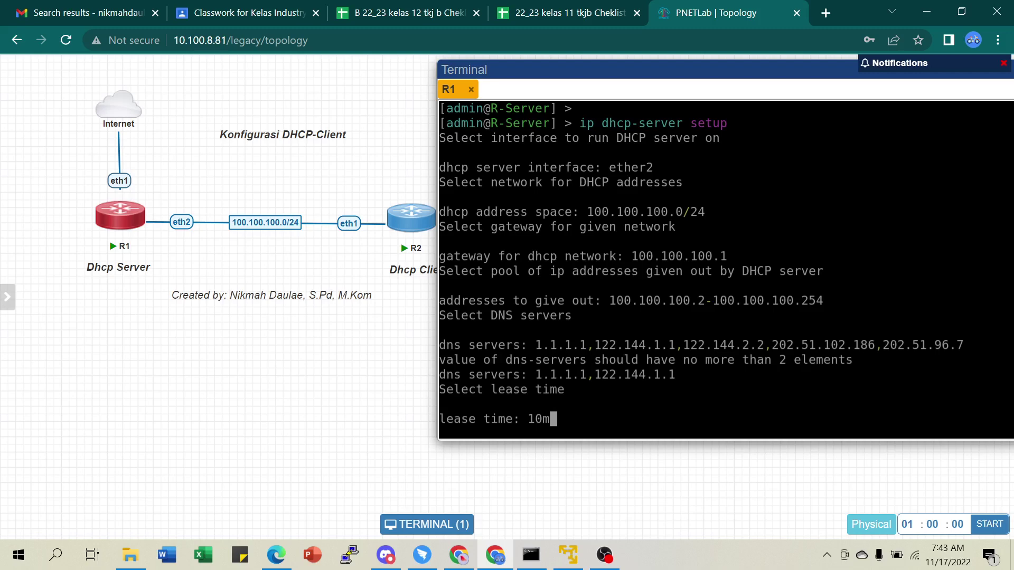
pyautogui.press('Return')
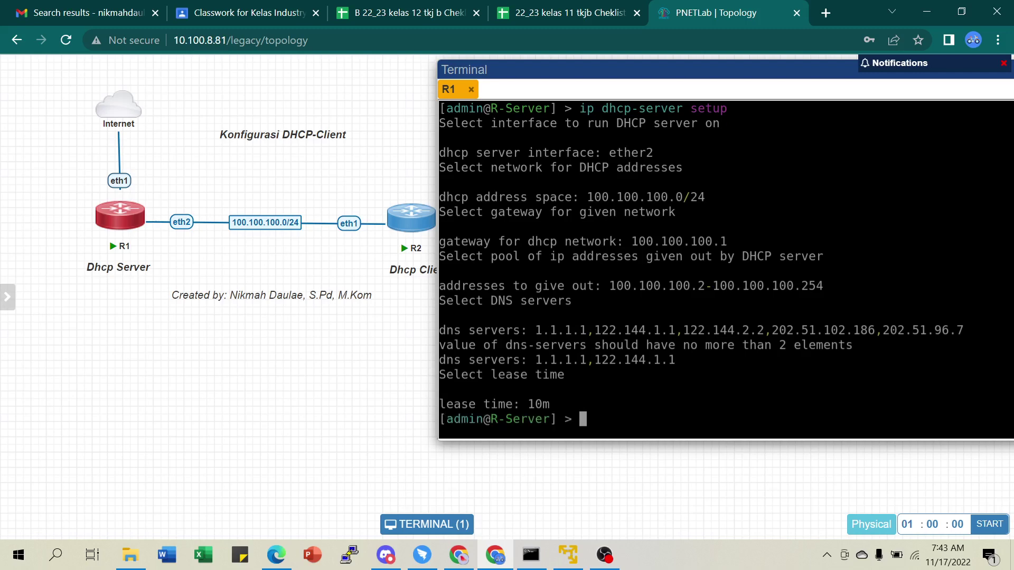
pyautogui.press('Return')
pyautogui.press('Return')
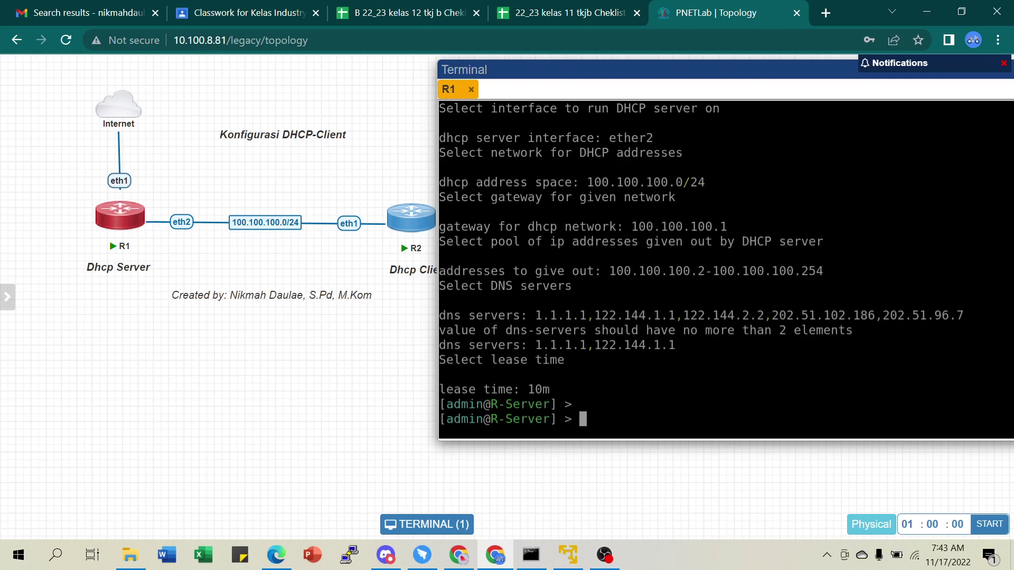
# Print R1's DHCP server list and check the entry's name, interface, address pool and lease time.
pyautogui.write('ip dh')
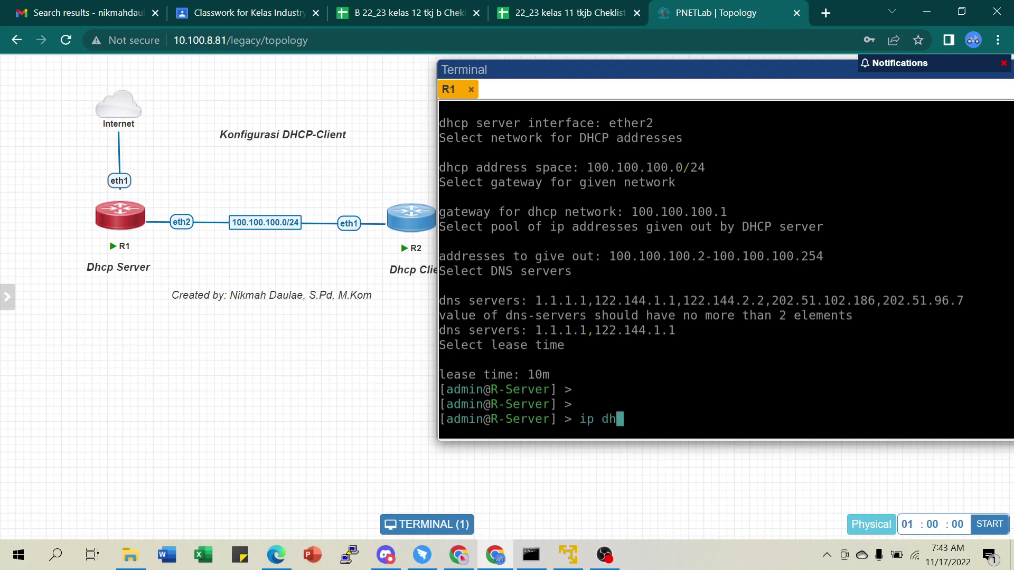
pyautogui.write('cp-se')
pyautogui.press('Tab')
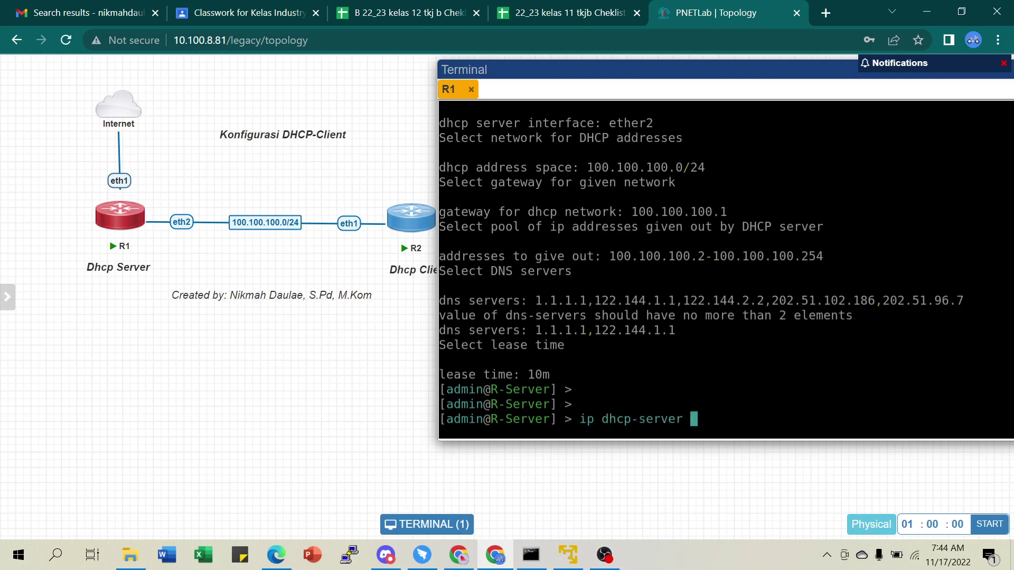
pyautogui.write('pr')
pyautogui.press('Return')
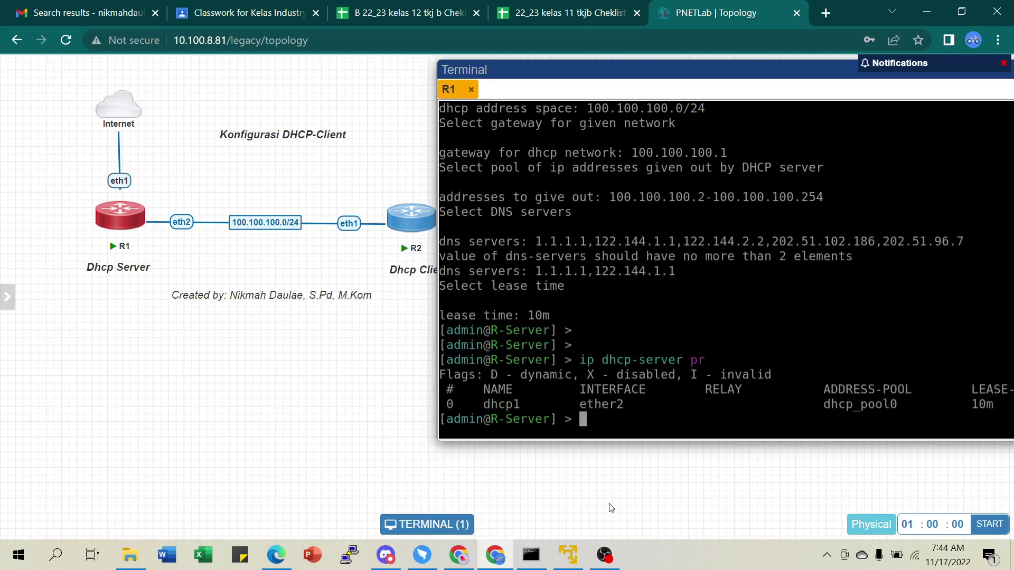
pyautogui.moveTo(477, 405); pyautogui.dragTo(929, 403)
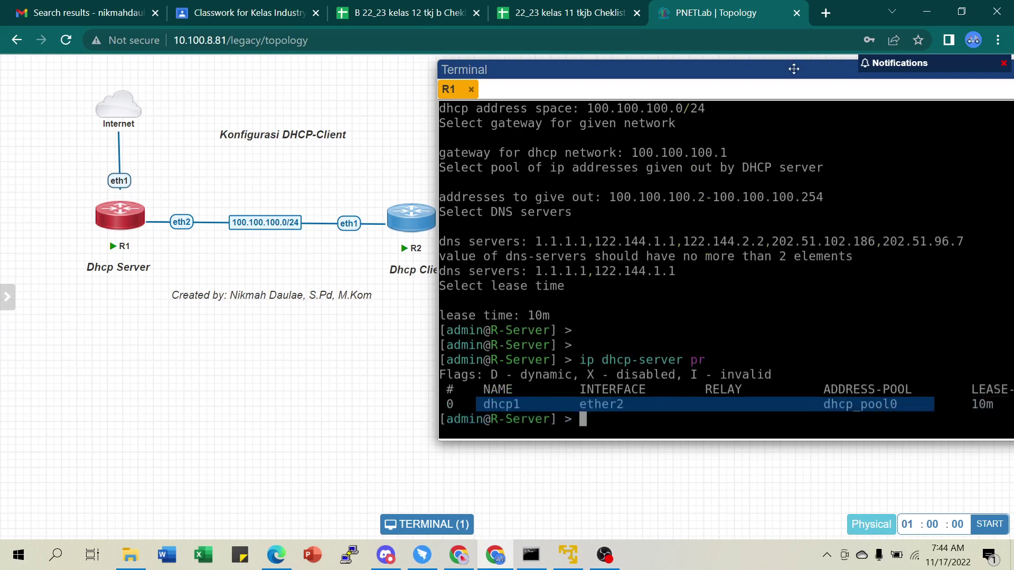
pyautogui.moveTo(787, 61); pyautogui.dragTo(672, 78)
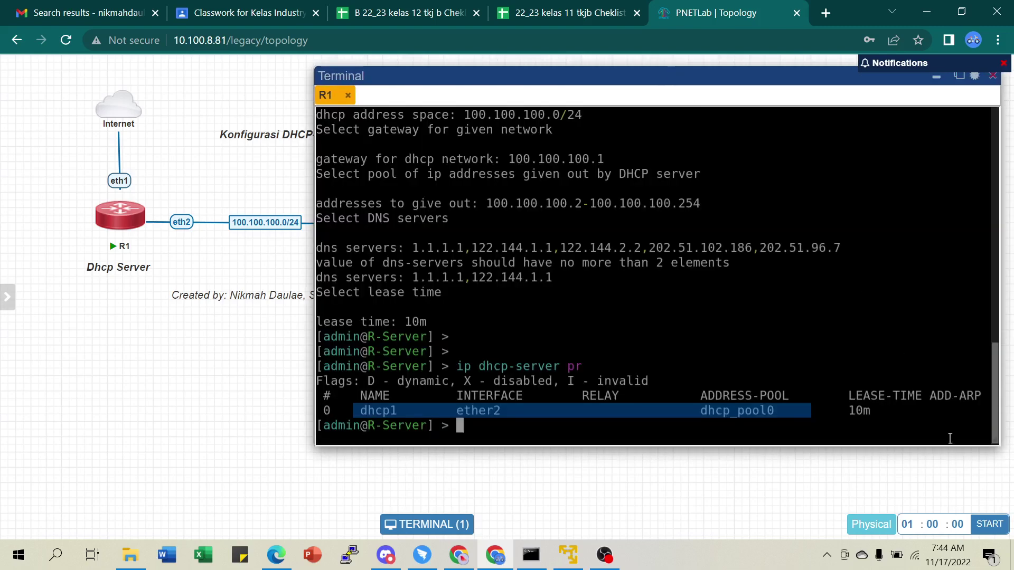
pyautogui.click(859, 409)
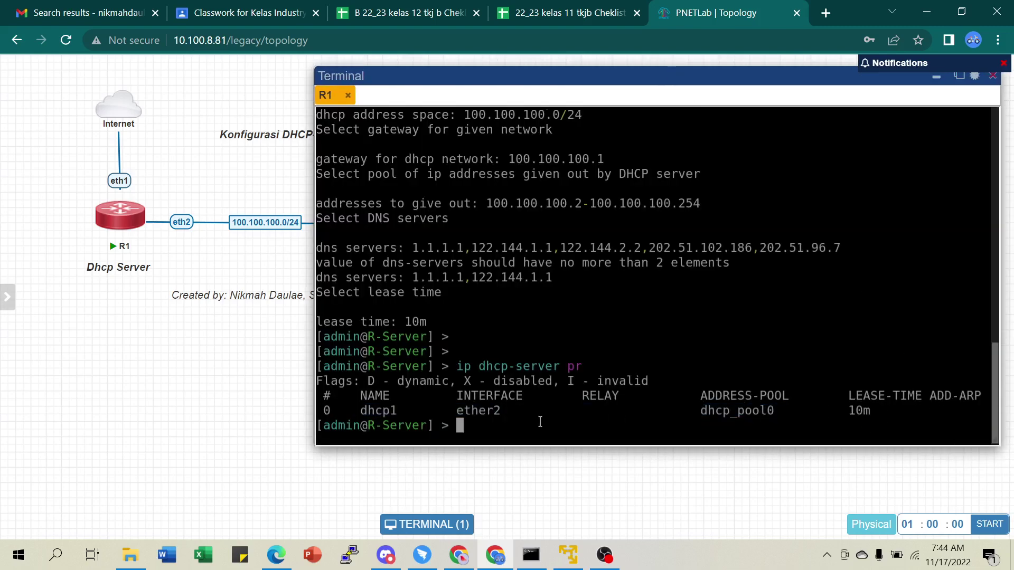
pyautogui.press('Return')
pyautogui.press('Return')
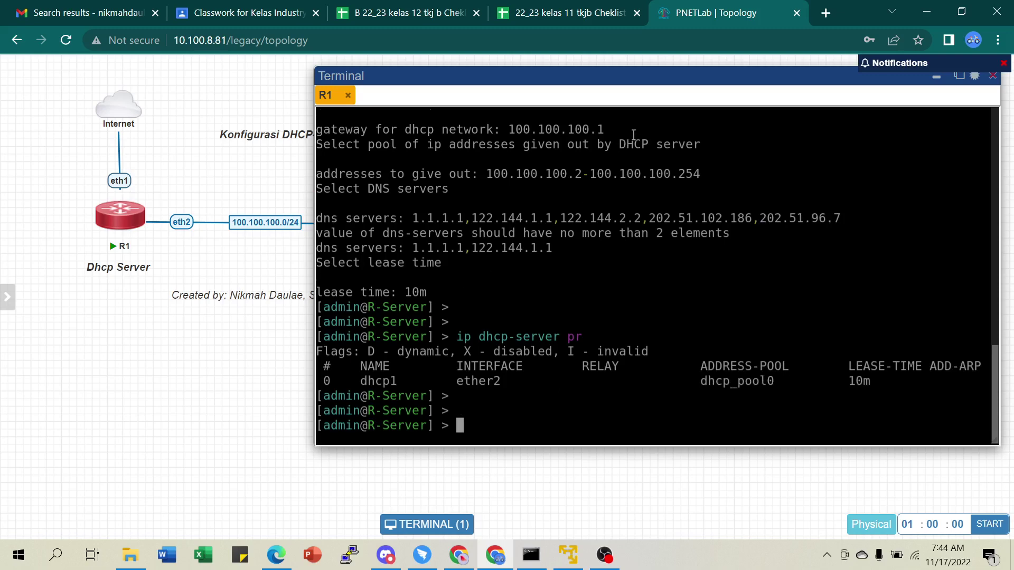
# Open R2's terminal and log in as admin with an empty password, declining the software license and skipping the password change.
pyautogui.moveTo(705, 69); pyautogui.dragTo(650, 85)
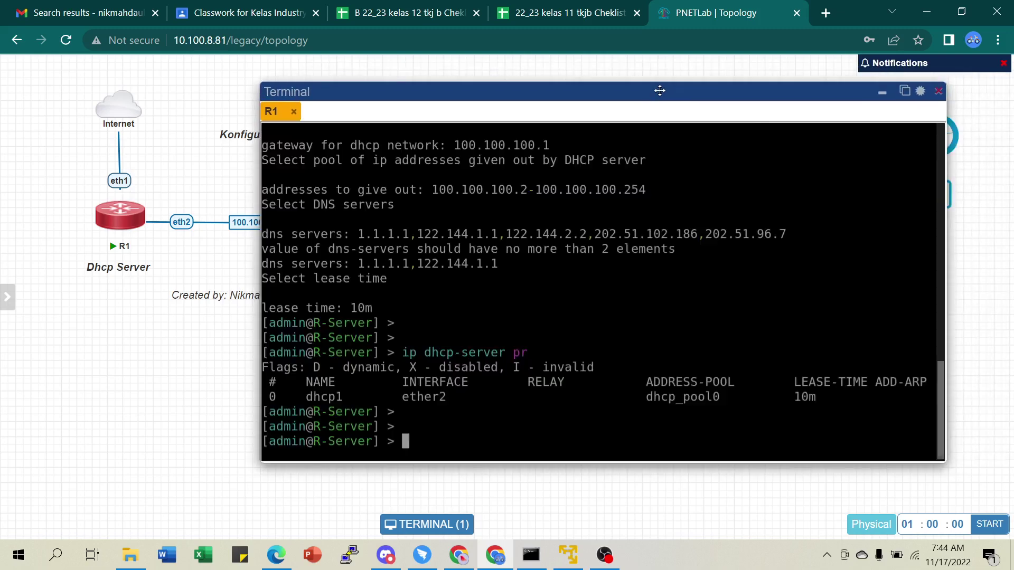
pyautogui.click(882, 95)
pyautogui.moveTo(414, 227)
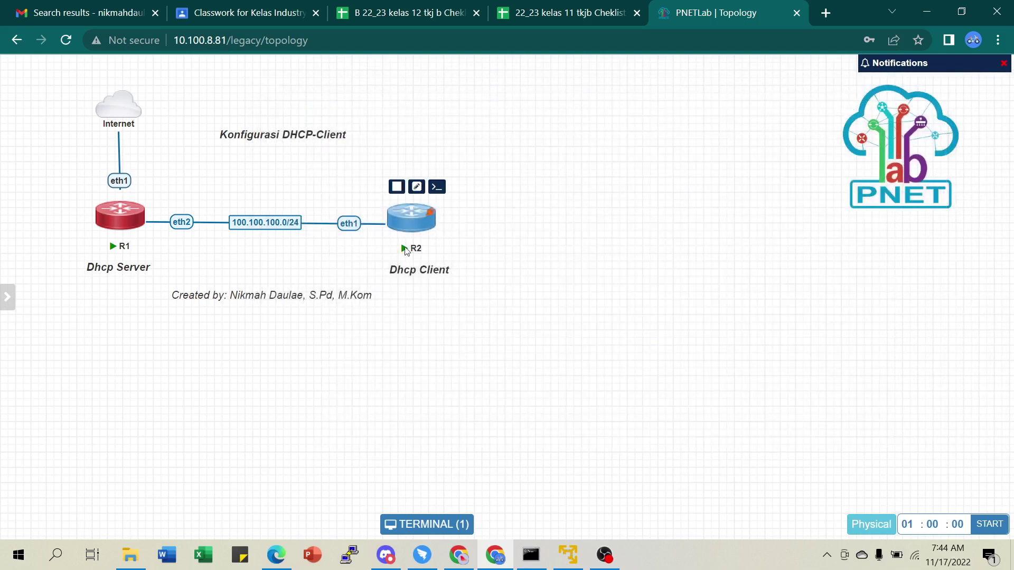
pyautogui.click(408, 224)
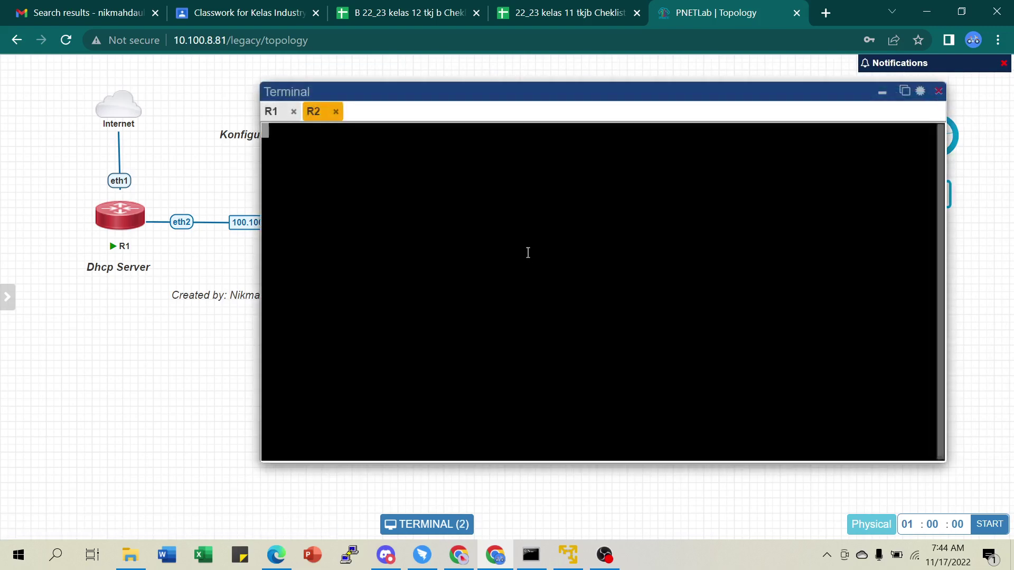
pyautogui.write('a')
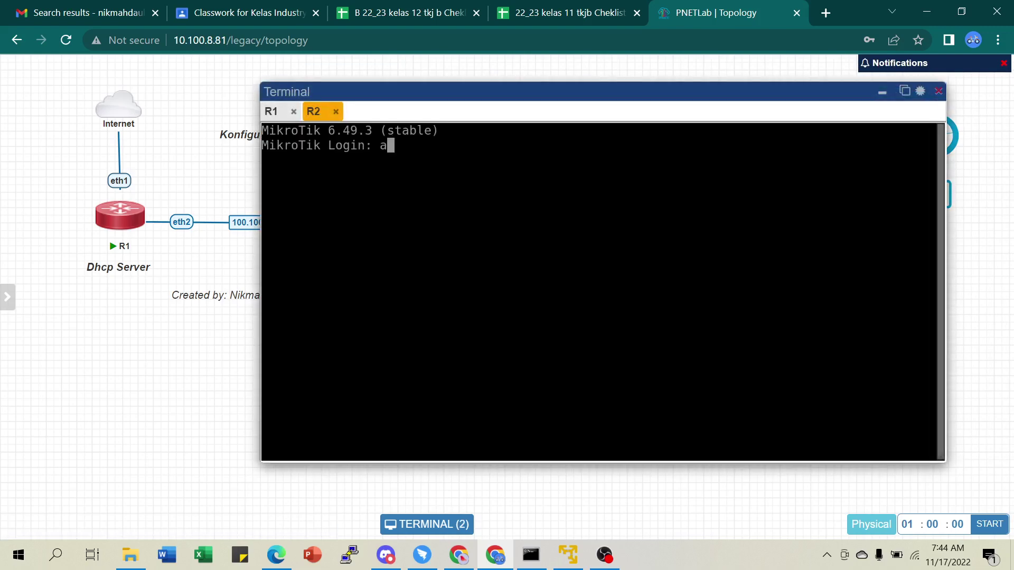
pyautogui.write('dmin')
pyautogui.press('Return')
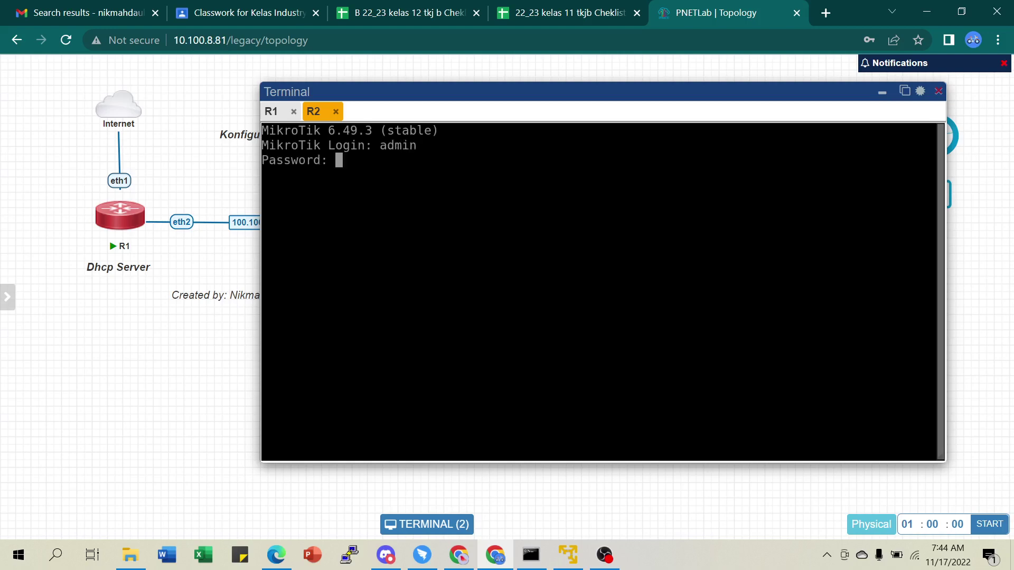
pyautogui.press('Return')
pyautogui.write('n')
pyautogui.press('Return')
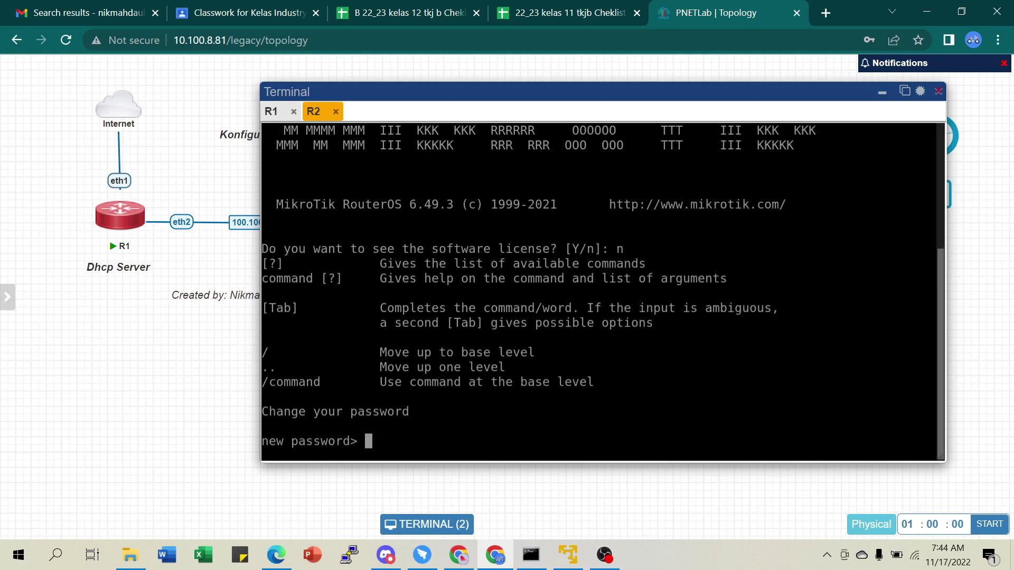
pyautogui.hotkey('ctrl', 'c')
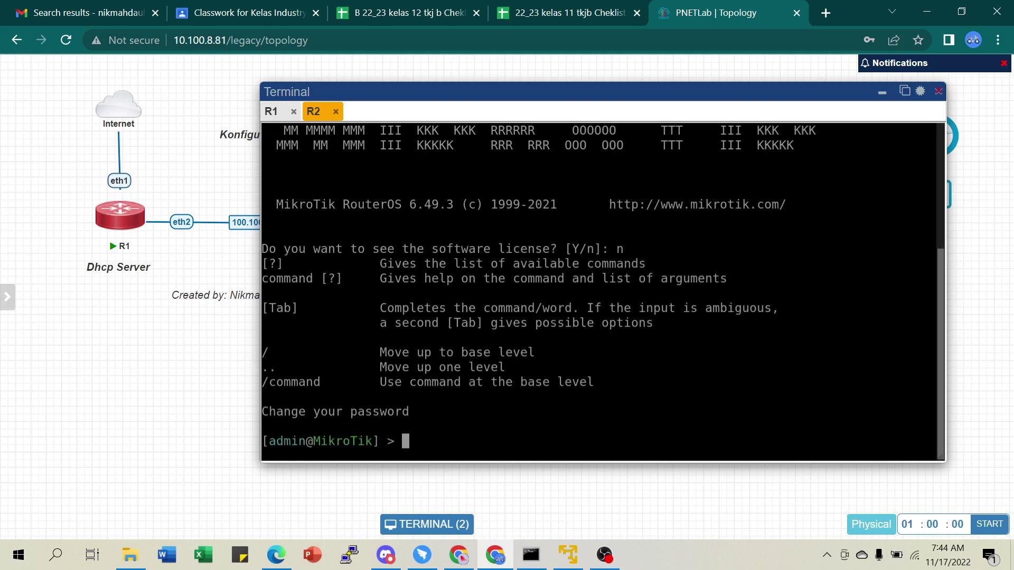
# Clear R2's terminal screen and set the router's system identity to dhcp-client.
pyautogui.hotkey('ctrl', 'l')
pyautogui.write('s')
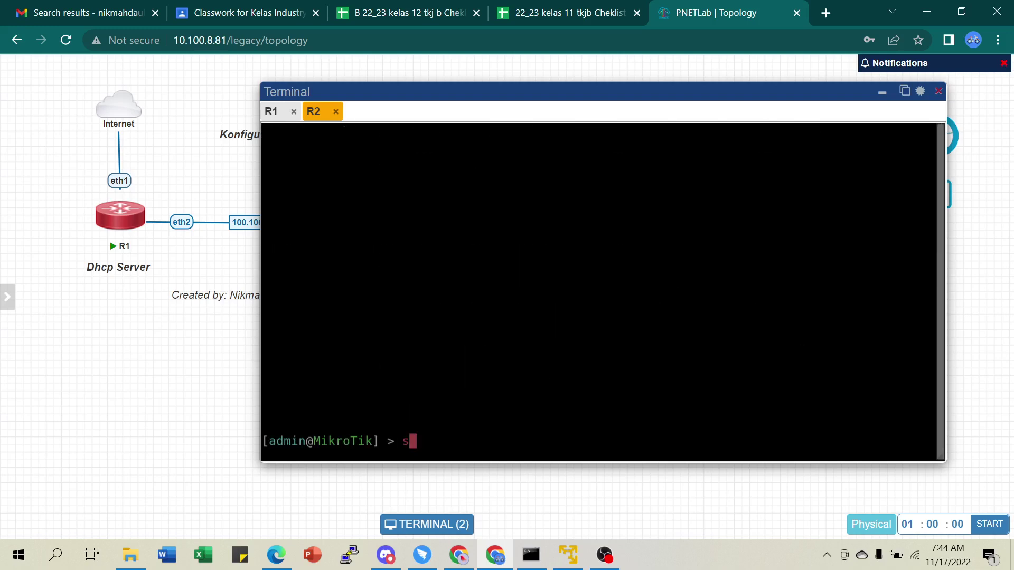
pyautogui.write('ystem ide')
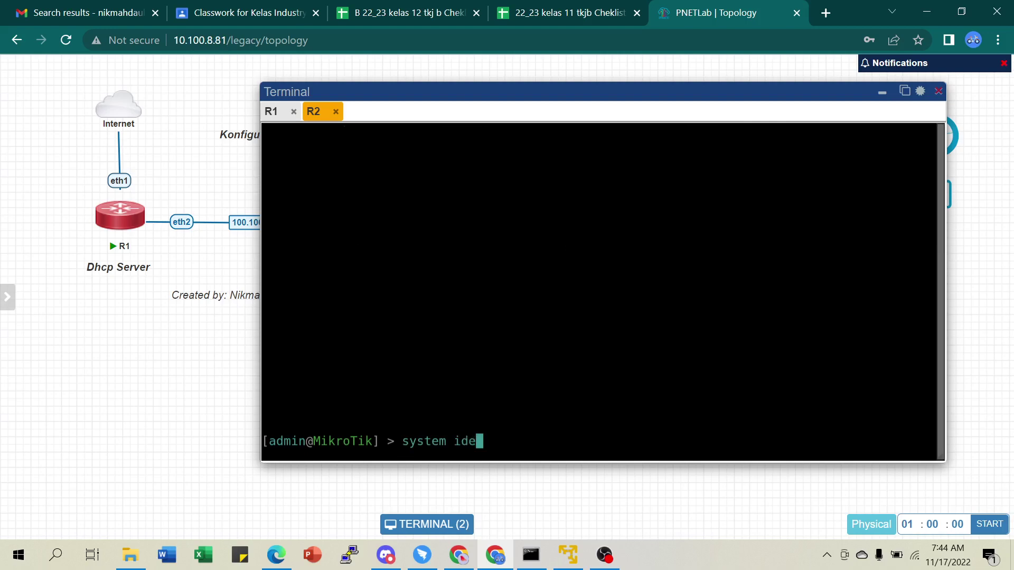
pyautogui.press('Tab')
pyautogui.write('set name=')
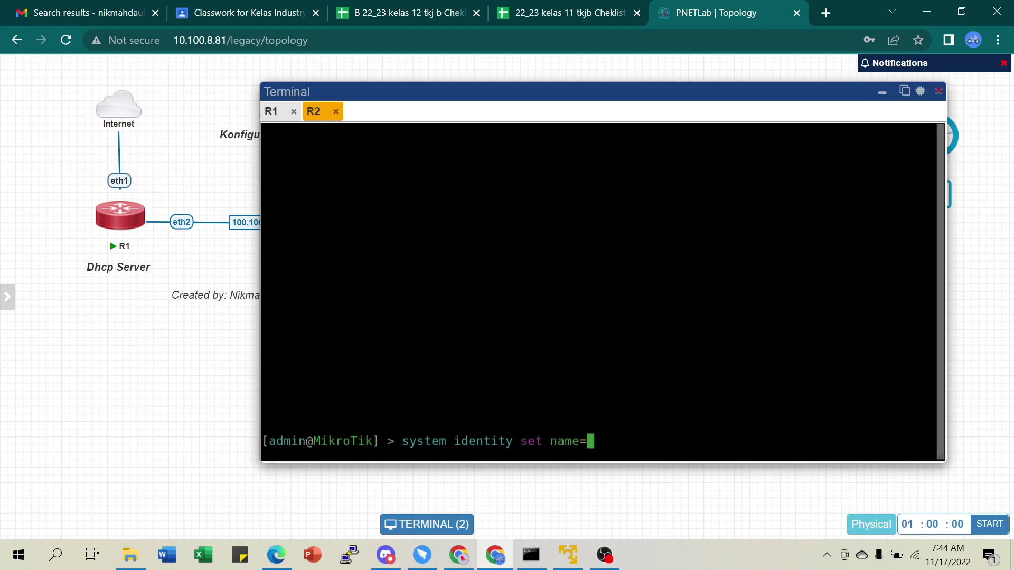
pyautogui.moveTo(509, 208); pyautogui.dragTo(420, 101)
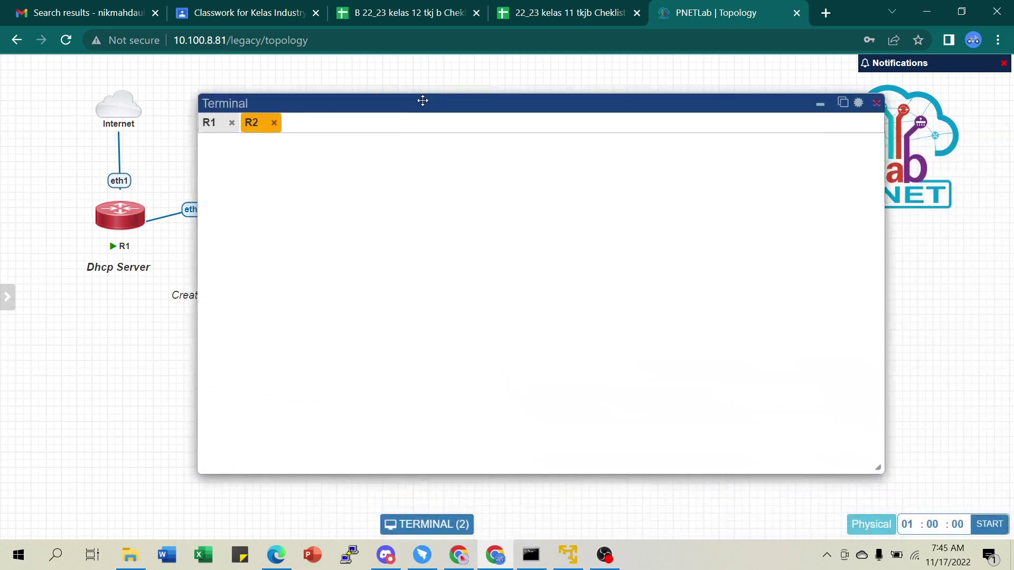
pyautogui.write('d')
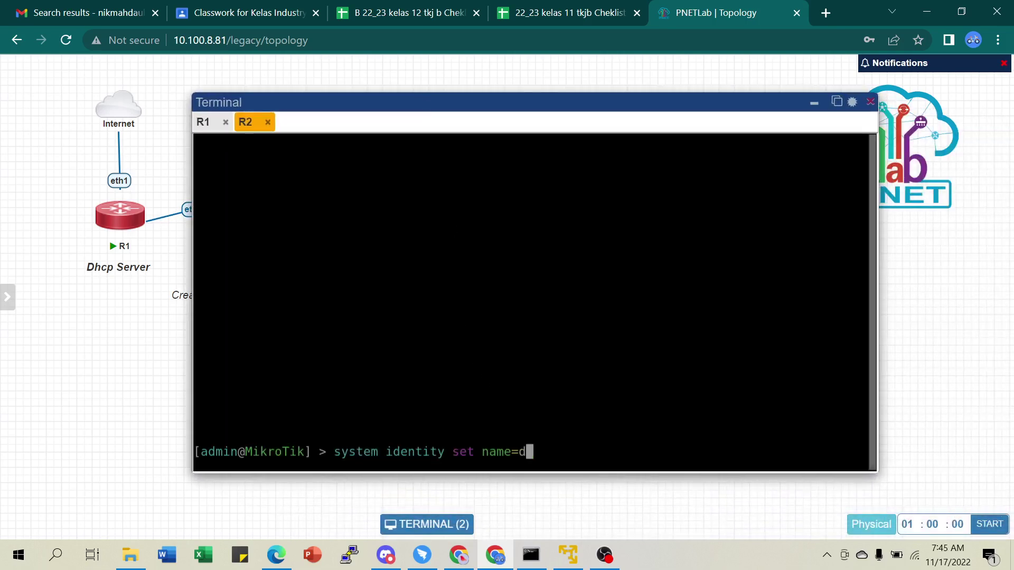
pyautogui.press('BackSpace')
pyautogui.write('dhcp-client')
pyautogui.press('Return')
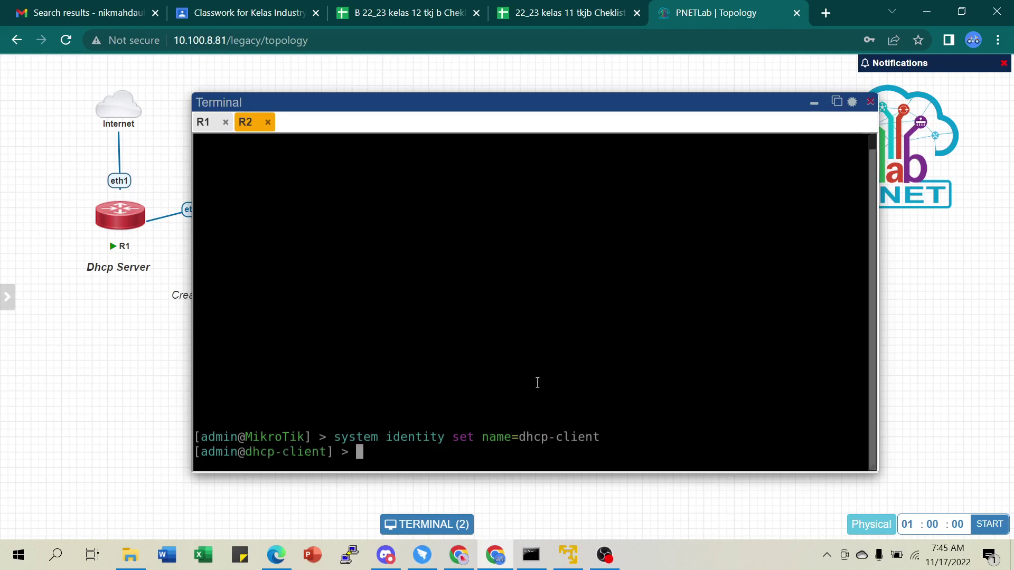
# Move R2 back above its Dhcp Client label in line with R1, and place the terminal window beside the topology.
pyautogui.click(814, 105)
pyautogui.moveTo(489, 142); pyautogui.dragTo(418, 219)
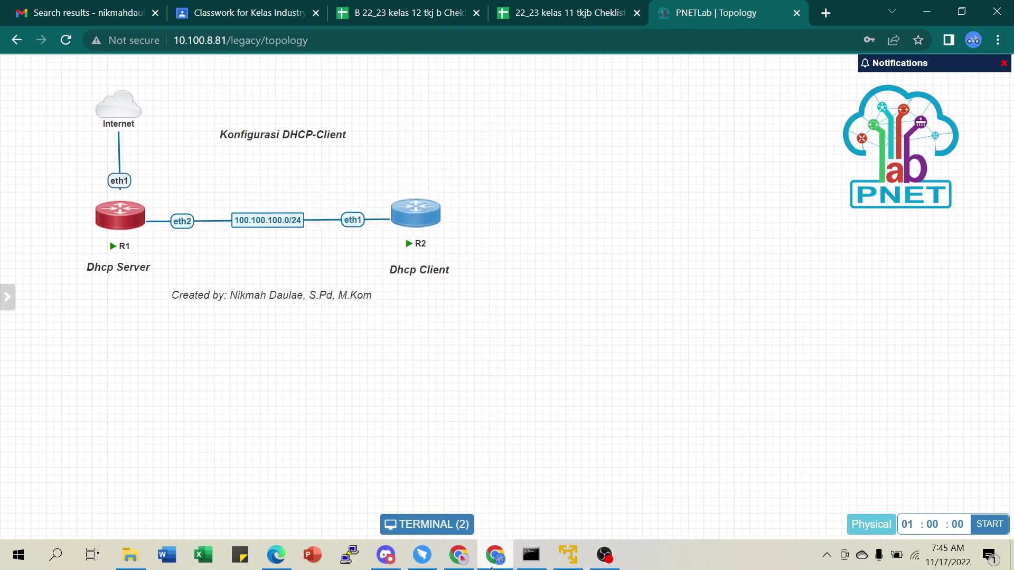
pyautogui.click(437, 524)
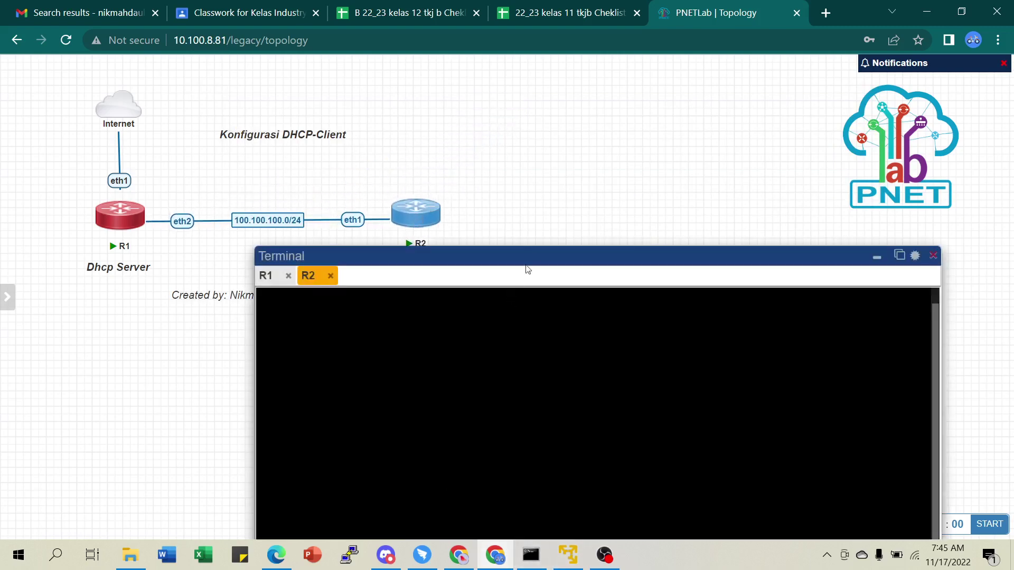
pyautogui.moveTo(534, 256); pyautogui.dragTo(730, 87)
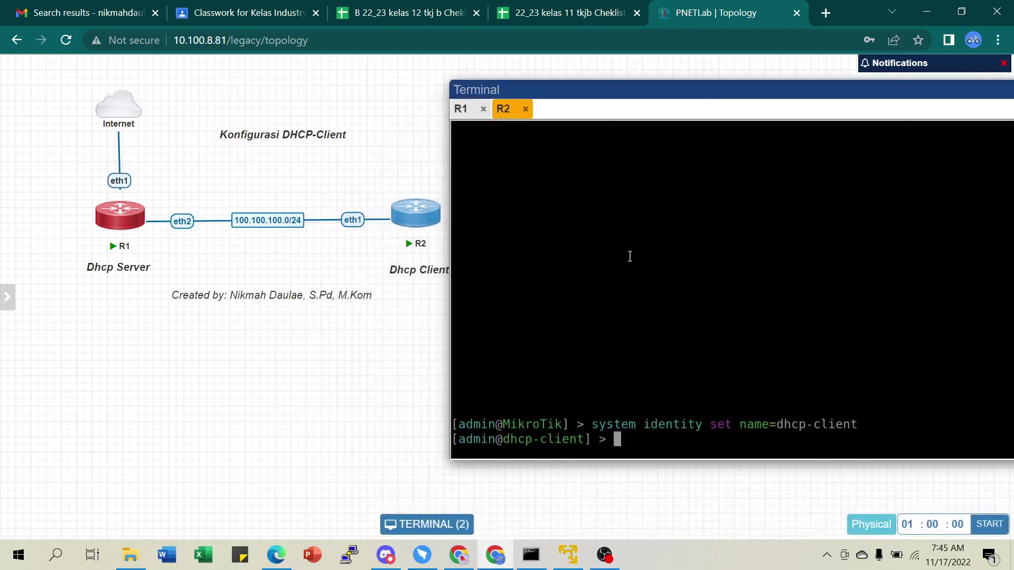
# Print R2's DHCP client list and check the status and address of the ether1 entry.
pyautogui.press('Return')
pyautogui.press('Return')
pyautogui.press('Return')
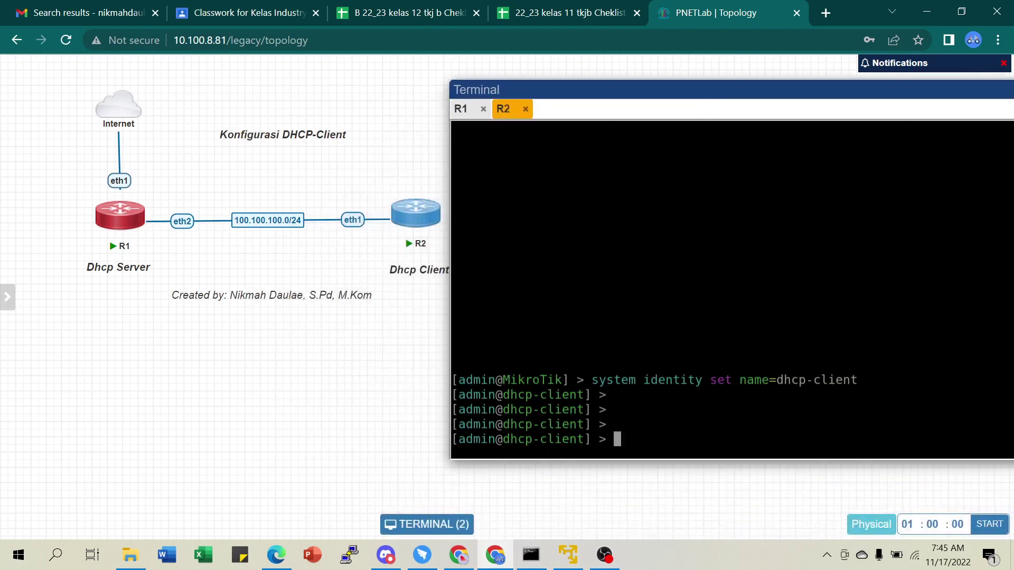
pyautogui.write('ip')
pyautogui.write('dhcp-cl')
pyautogui.press('Tab')
pyautogui.write('pr')
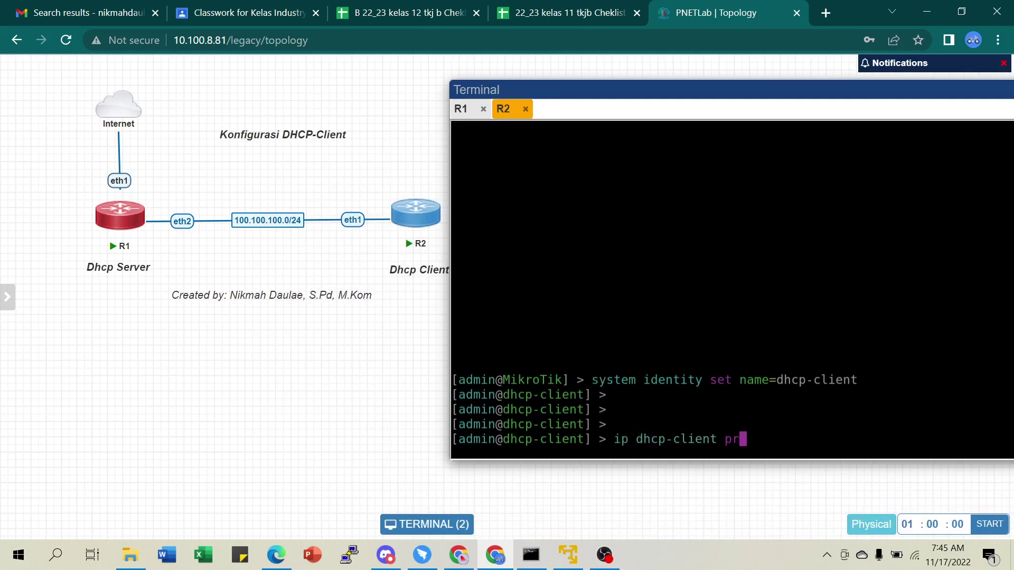
pyautogui.press('Return')
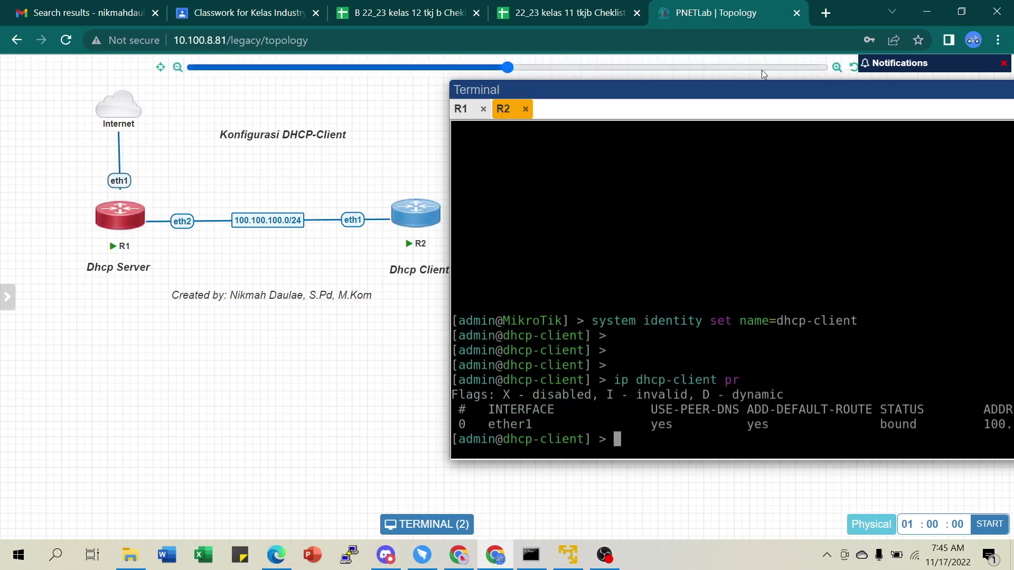
pyautogui.moveTo(761, 90); pyautogui.dragTo(573, 72)
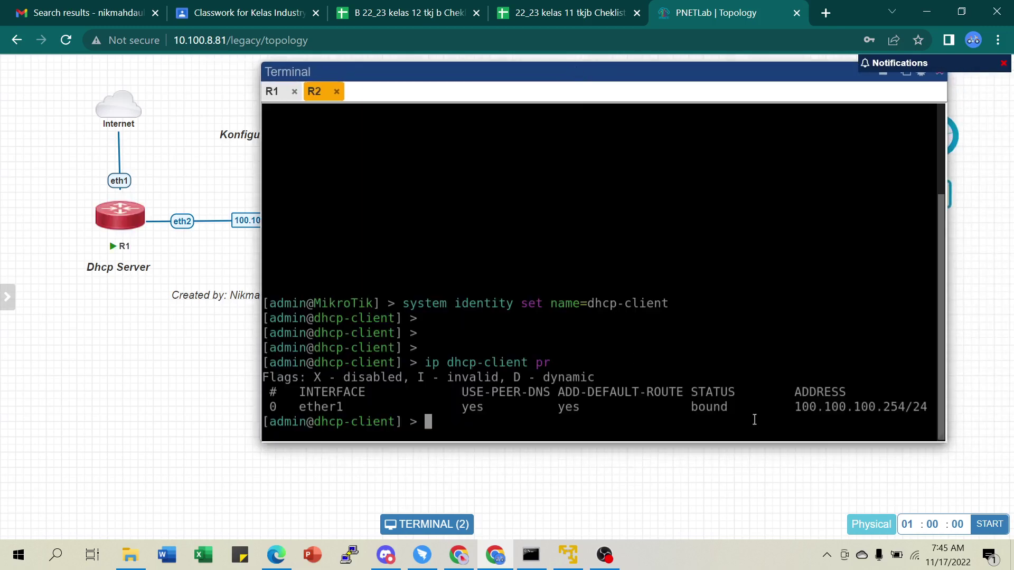
pyautogui.moveTo(684, 407); pyautogui.dragTo(768, 406)
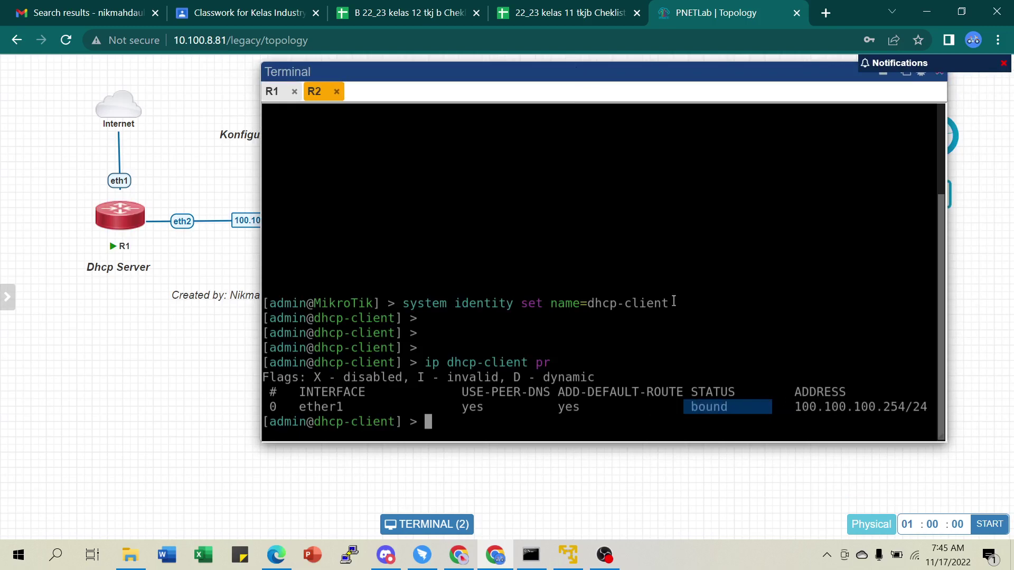
# Move the terminal window clear of the topology and print R2's IP address list.
pyautogui.moveTo(509, 74); pyautogui.dragTo(707, 81)
pyautogui.click(663, 365)
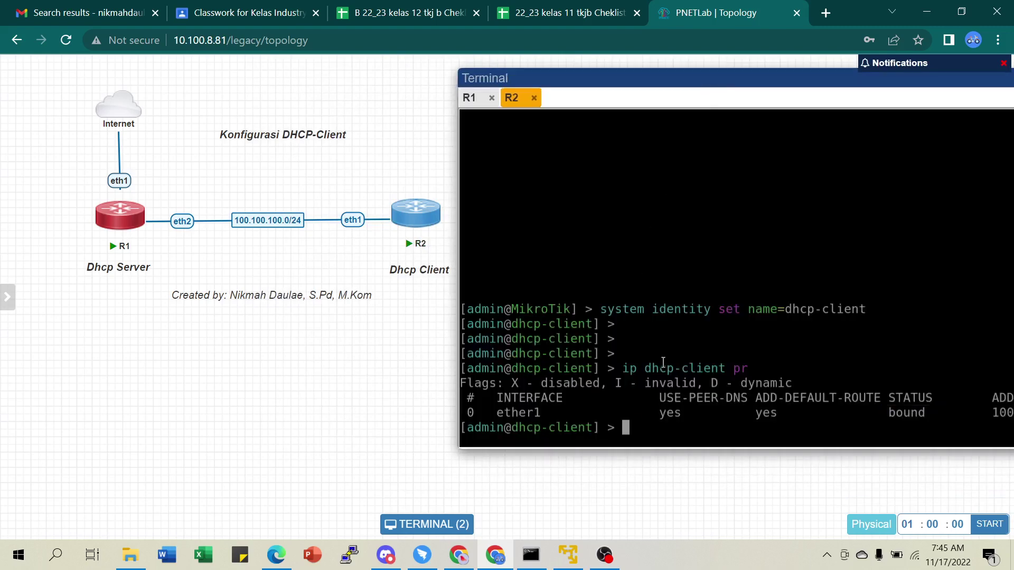
pyautogui.write('pri')
pyautogui.press('BackSpace')
pyautogui.press('BackSpace')
pyautogui.press('BackSpace')
pyautogui.write('add')
pyautogui.press('BackSpace')
pyautogui.press('BackSpace')
pyautogui.press('BackSpace')
pyautogui.write('ip address ')
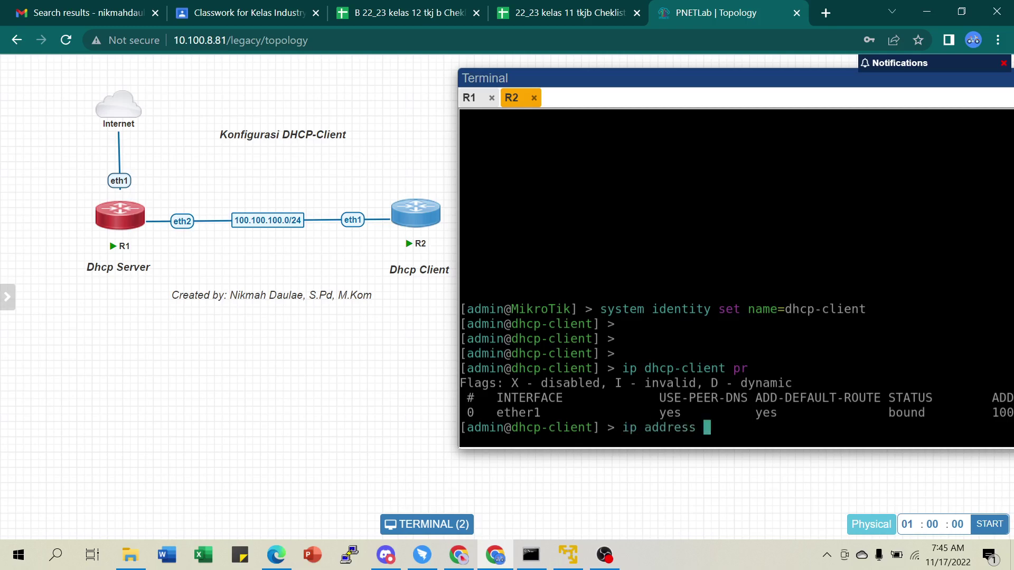
pyautogui.write('pr')
pyautogui.press('Return')
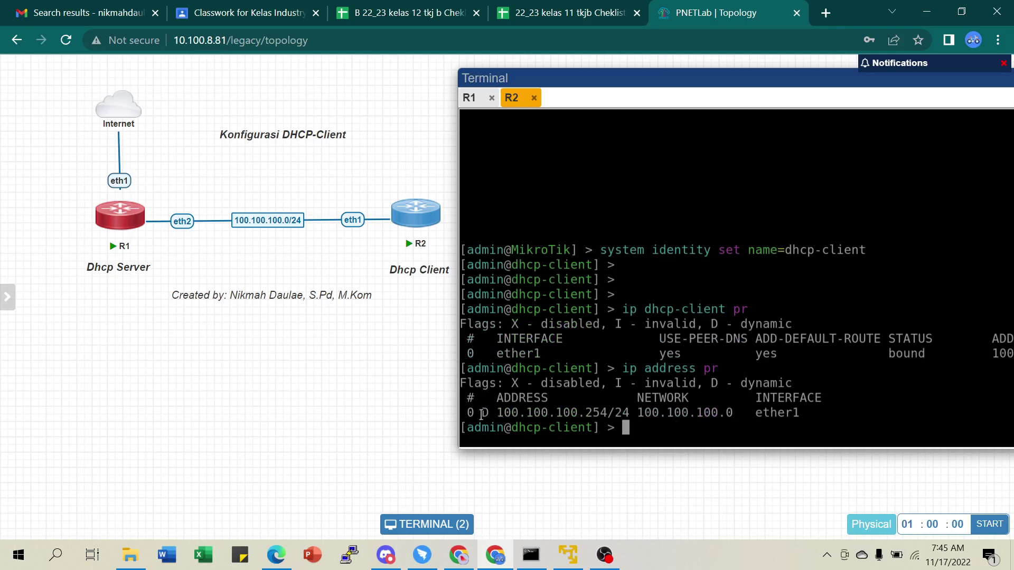
# Check the flag of the ether1 entry in R2's address list against the flags legend, and add three blank prompt lines.
pyautogui.moveTo(476, 414); pyautogui.dragTo(495, 416)
pyautogui.moveTo(735, 385); pyautogui.dragTo(798, 384)
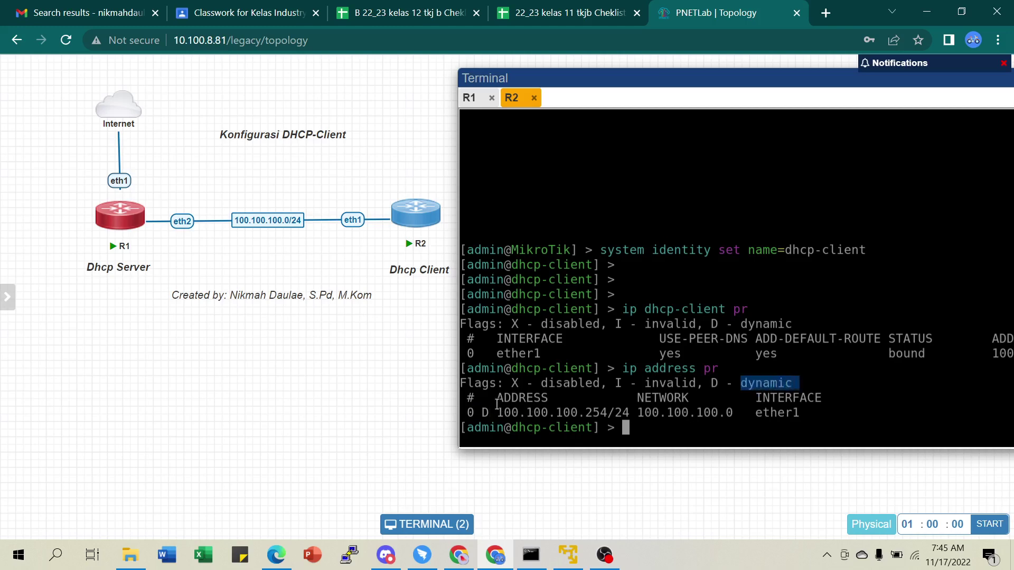
pyautogui.moveTo(484, 412); pyautogui.dragTo(495, 413)
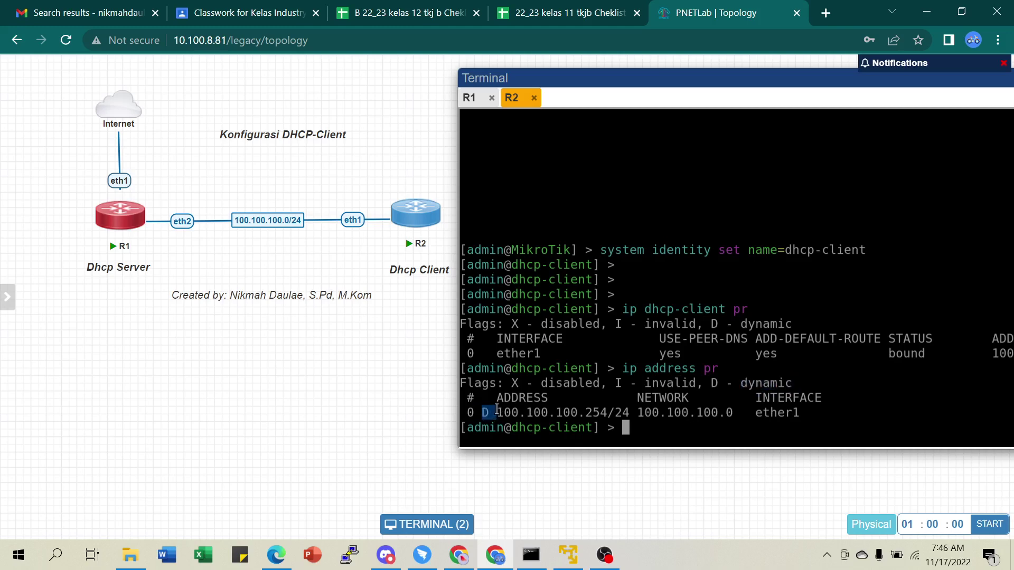
pyautogui.click(648, 433)
pyautogui.press('Return')
pyautogui.press('Return')
pyautogui.press('Return')
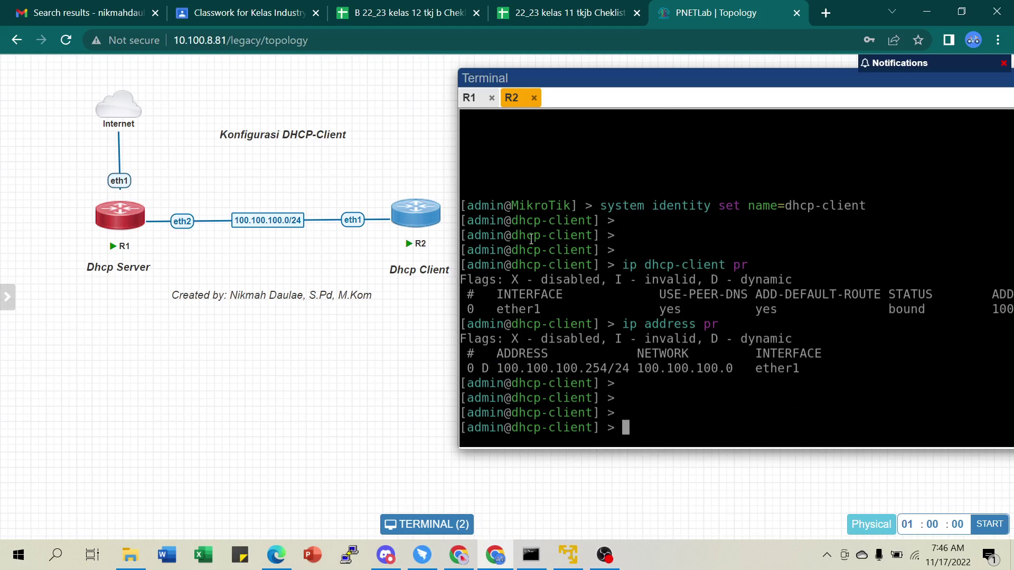
# Ping google.com from R1 to test the DHCP server's internet connection.
pyautogui.click(469, 98)
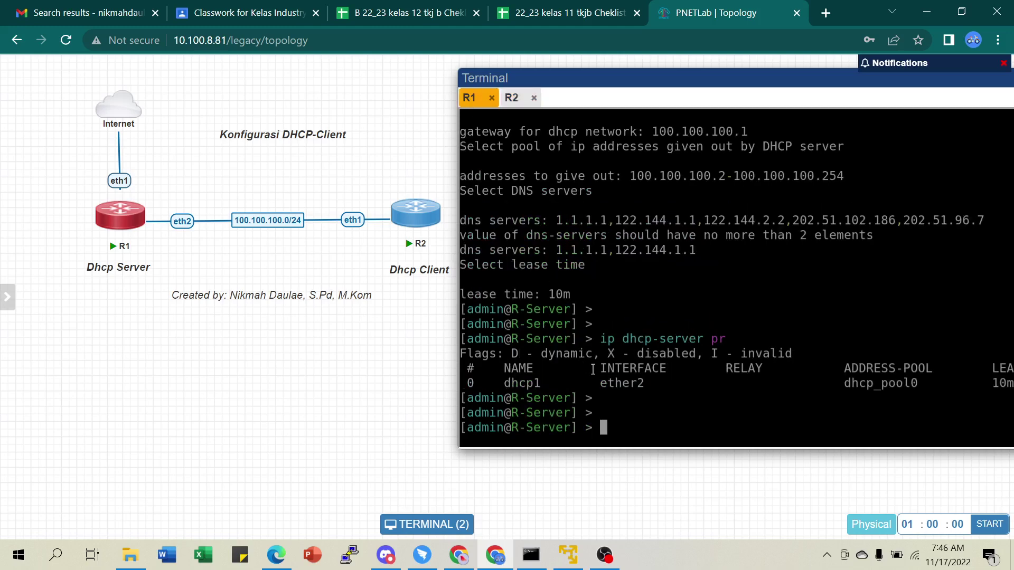
pyautogui.write('ping goo')
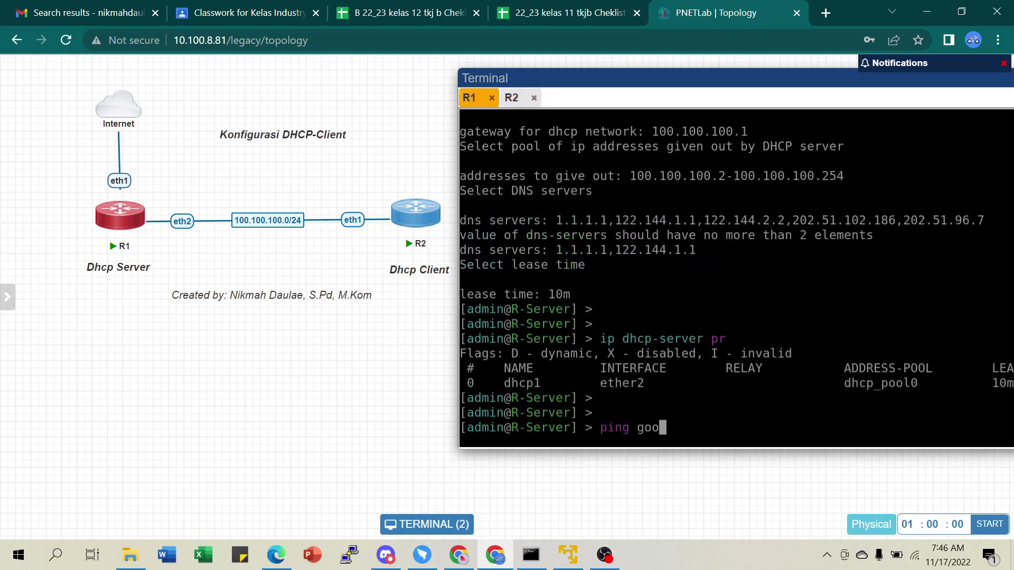
pyautogui.write('gle.com')
pyautogui.press('Return')
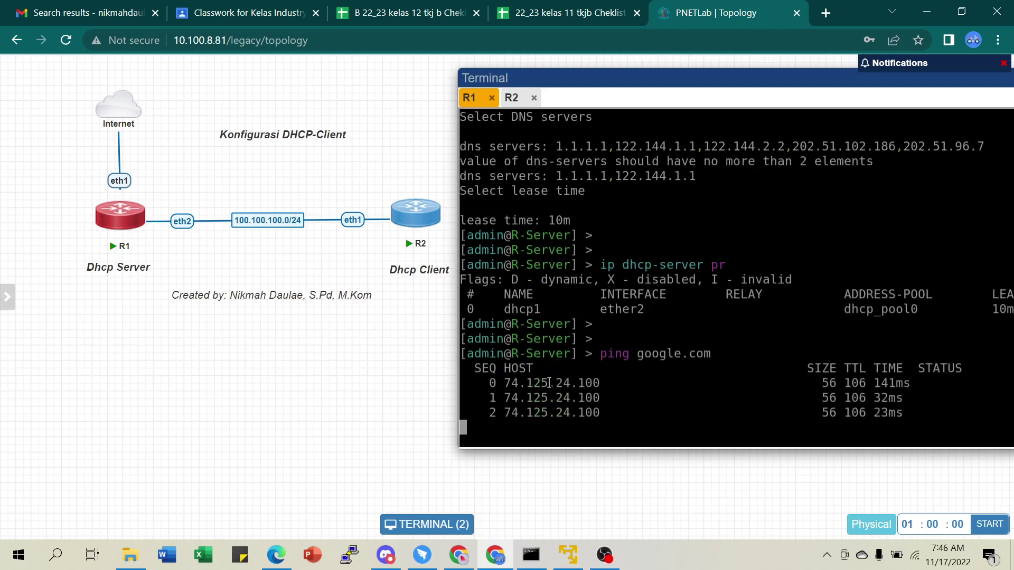
# Ping google.com from R2 to test the DHCP client's internet access through R1.
pyautogui.click(511, 97)
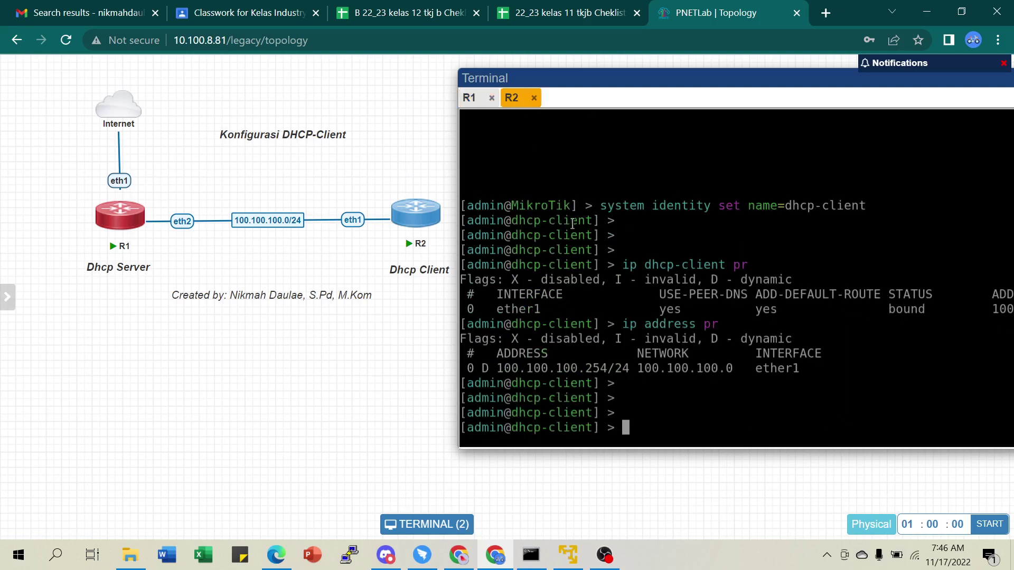
pyautogui.write('ping google.com')
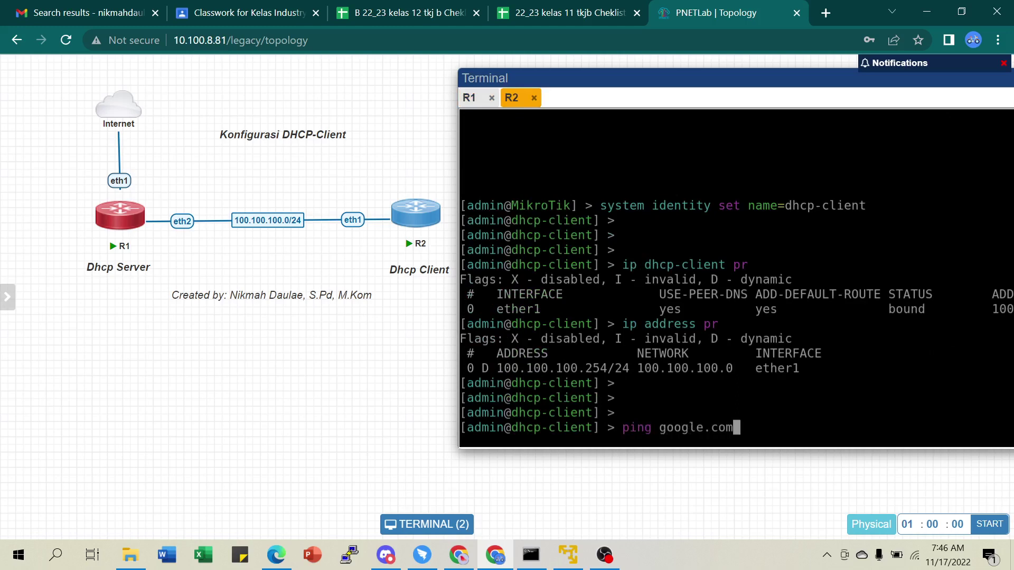
pyautogui.press('Return')
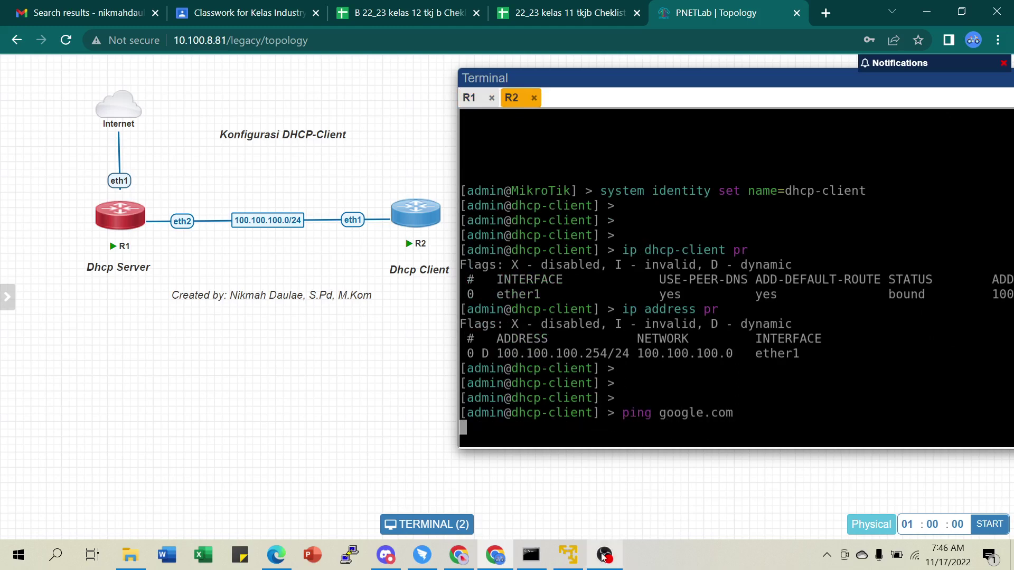
pyautogui.moveTo(128, 229)
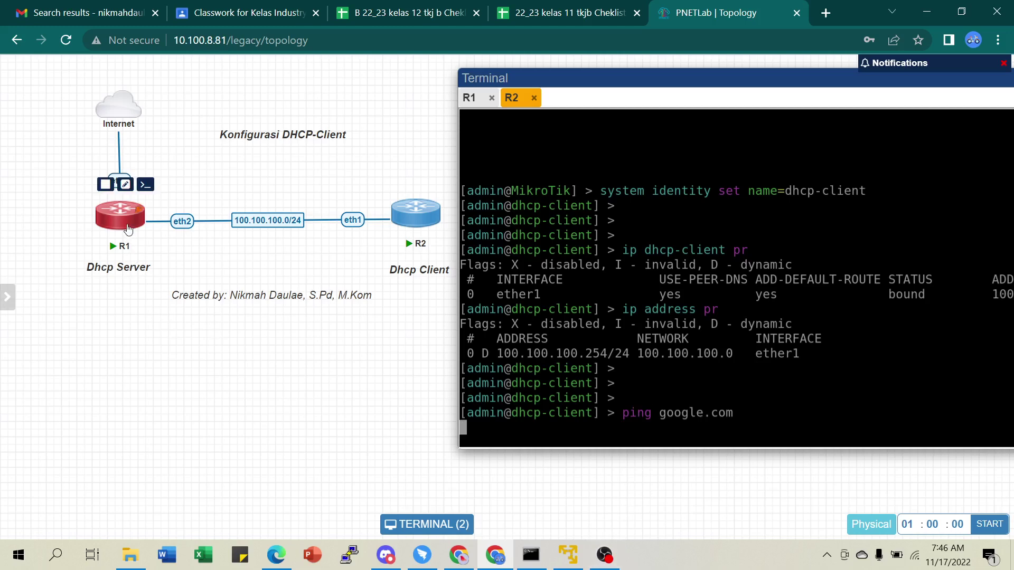
pyautogui.moveTo(411, 211)
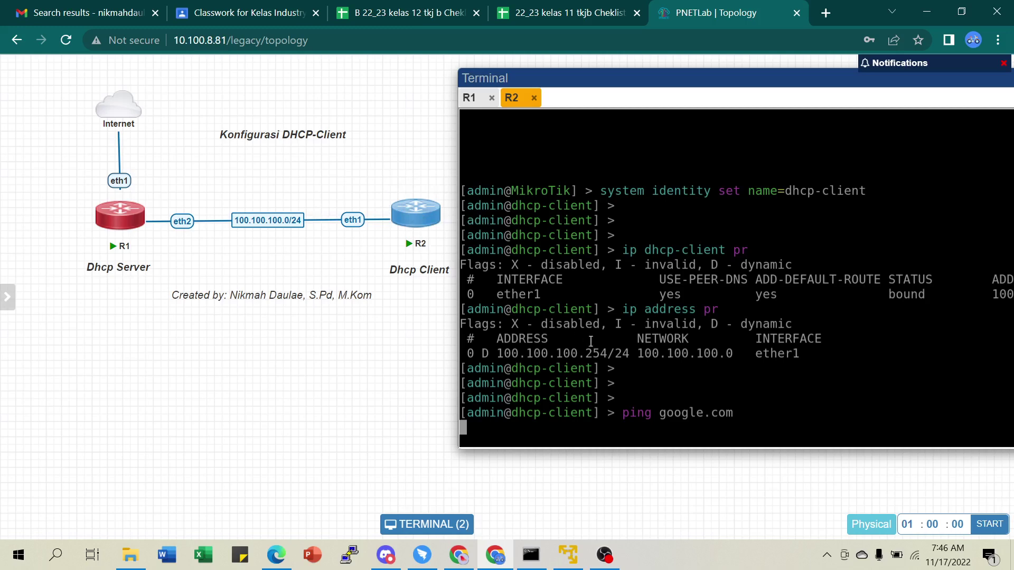
# On R1, begin an ip firewall nat add command with chain=srcnat and the out-interface parameter.
pyautogui.click(470, 98)
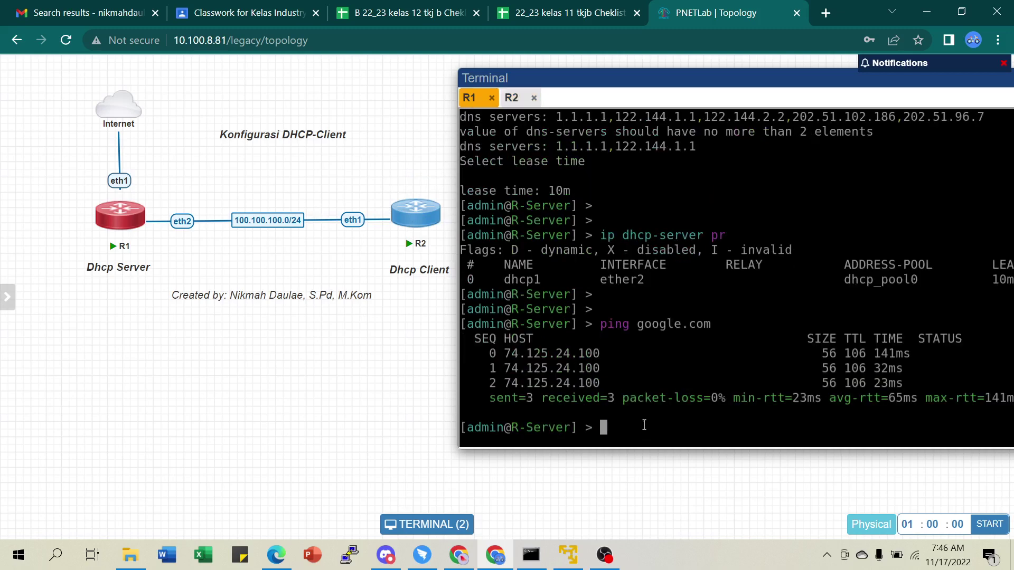
pyautogui.write('ip fir')
pyautogui.press('Tab')
pyautogui.write('nat add ')
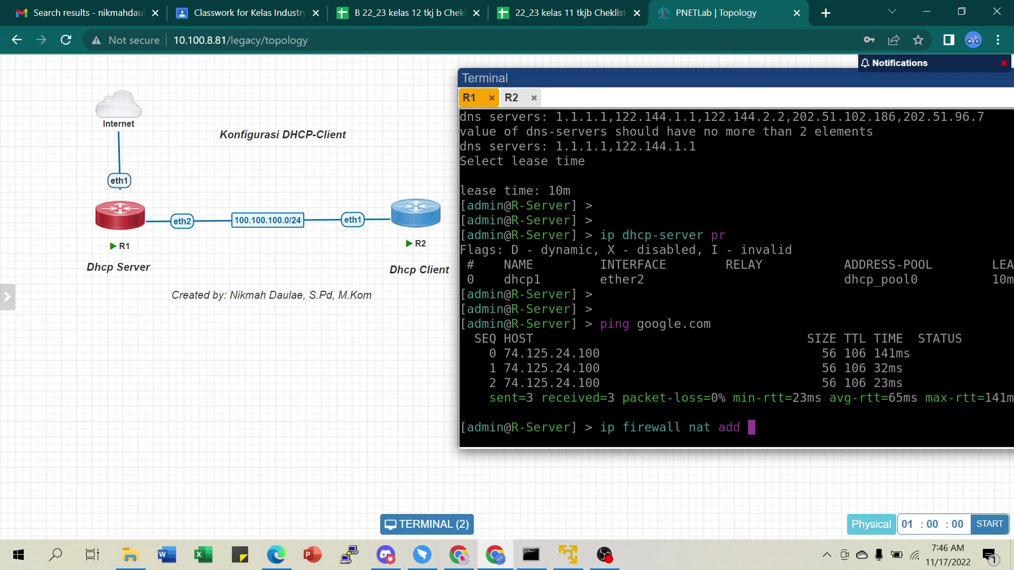
pyautogui.write('chain=srcnat ')
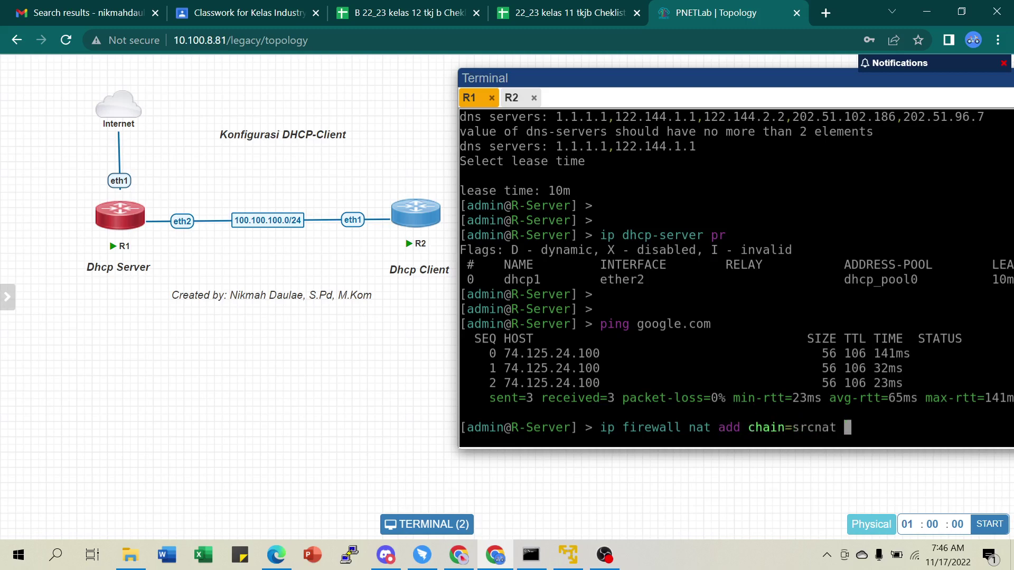
pyautogui.write('out-')
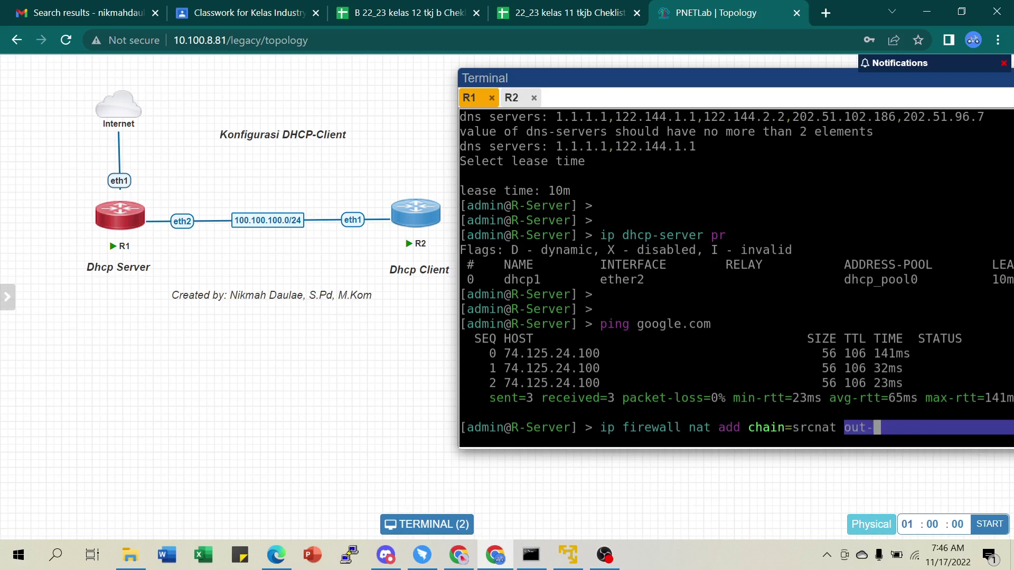
pyautogui.write('in')
pyautogui.press('Tab')
pyautogui.write('=')
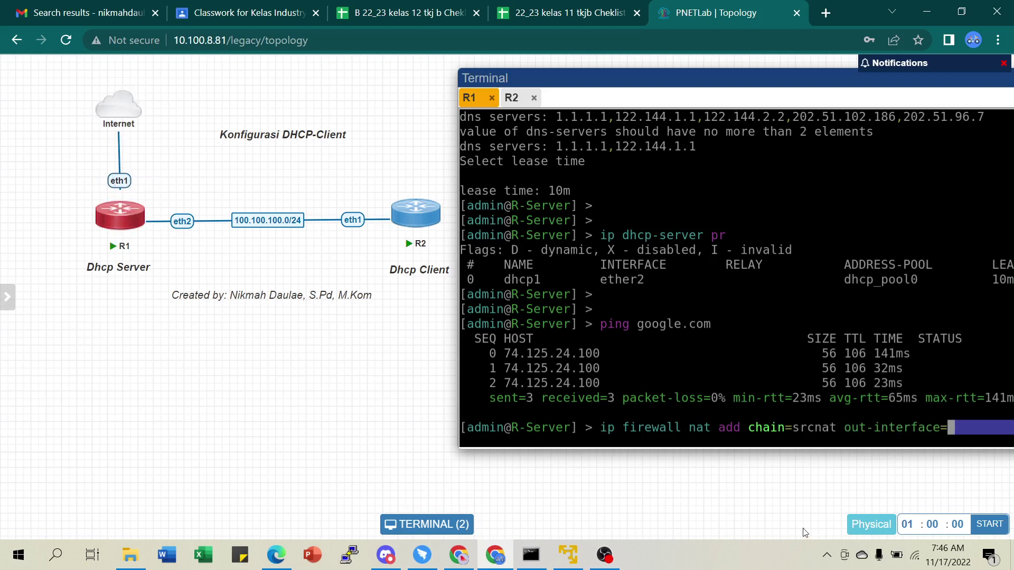
# Complete R1's NAT rule with out-interface=ether1 and action=masquerade, and run the command.
pyautogui.write('eh')
pyautogui.press('Tab')
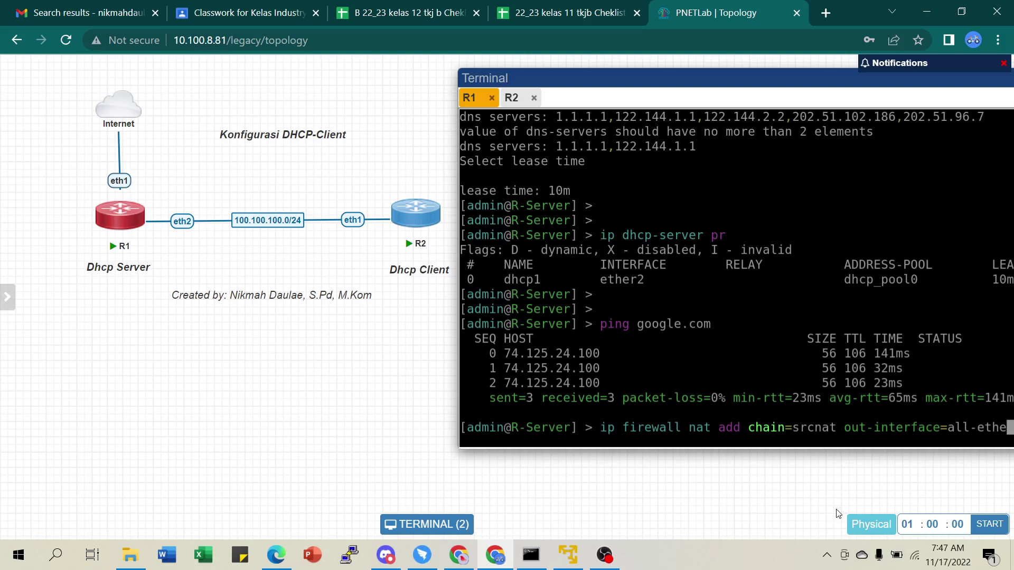
pyautogui.moveTo(773, 77); pyautogui.dragTo(653, 75)
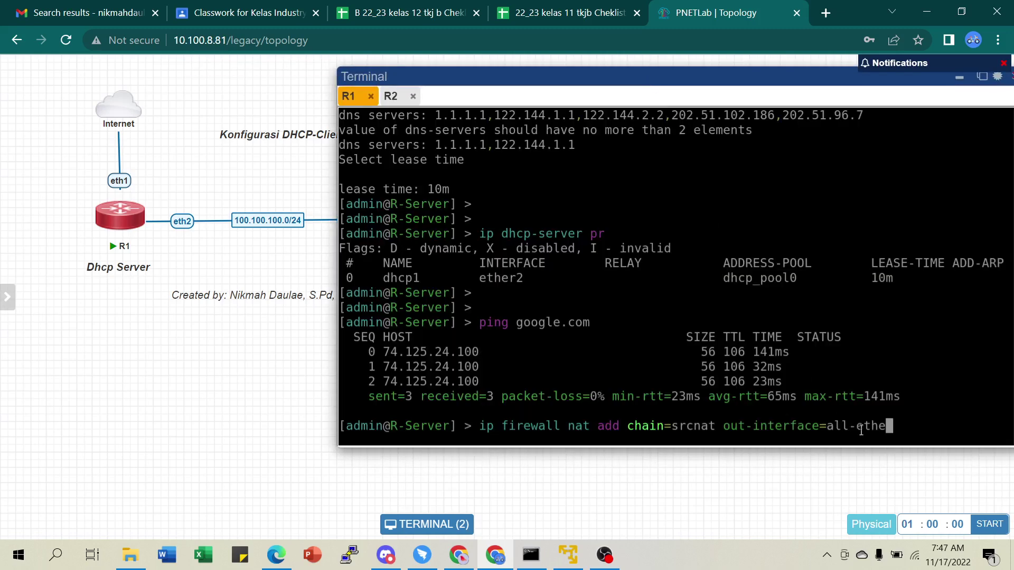
pyautogui.press('BackSpace')
pyautogui.press('BackSpace')
pyautogui.press('BackSpace')
pyautogui.press('BackSpace')
pyautogui.press('BackSpace')
pyautogui.press('BackSpace')
pyautogui.press('BackSpace')
pyautogui.press('BackSpace')
pyautogui.write('ether')
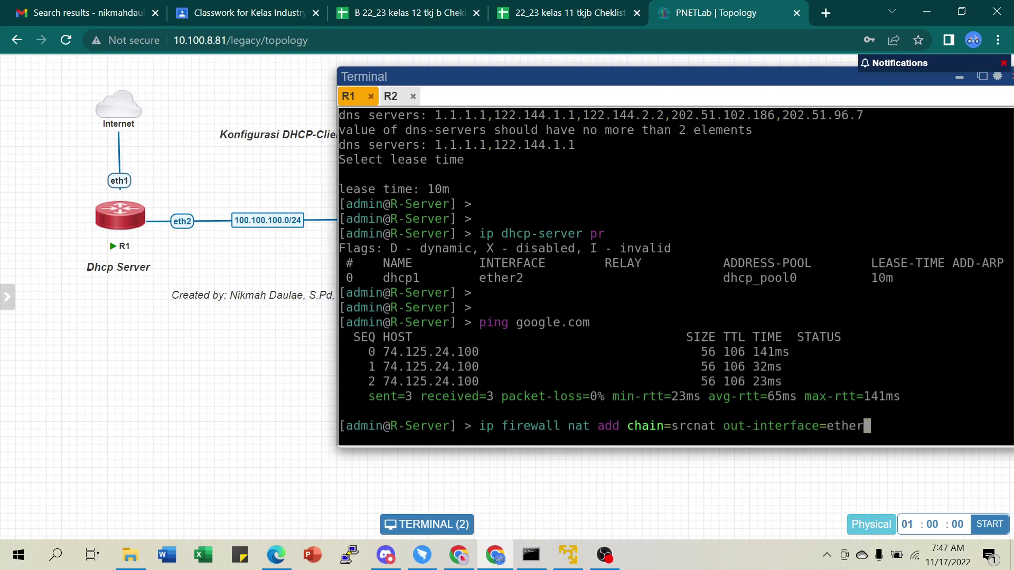
pyautogui.write('1 action=masquerade')
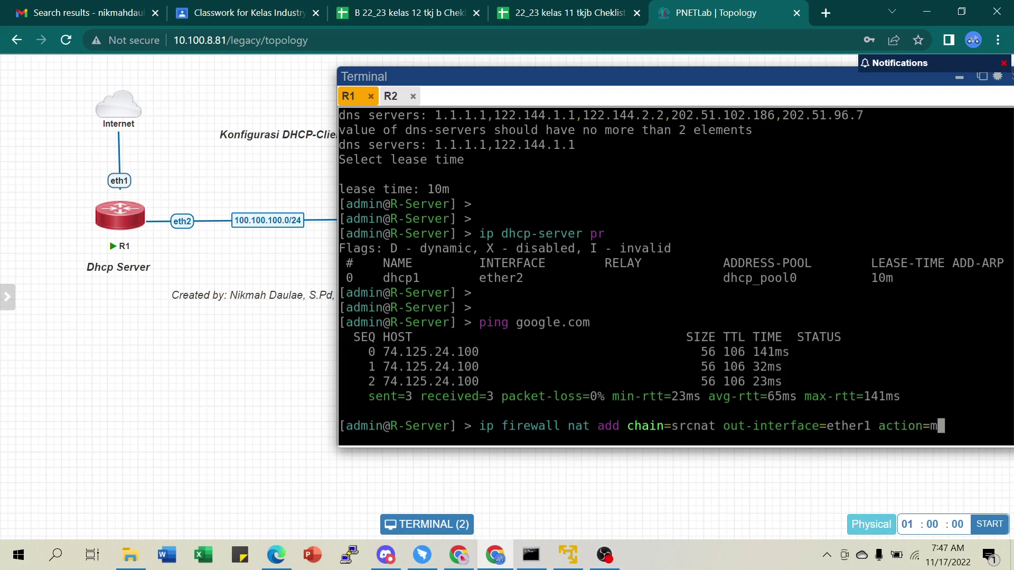
pyautogui.press('Return')
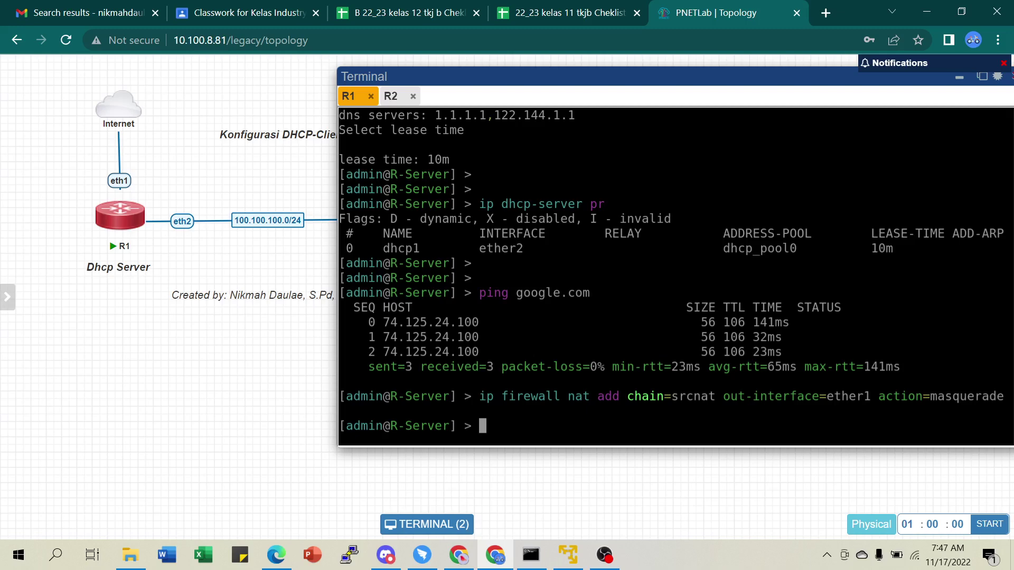
# Print R1's firewall NAT rules and check the chain, action and out-interface of the entry.
pyautogui.write('ip firewall nat ')
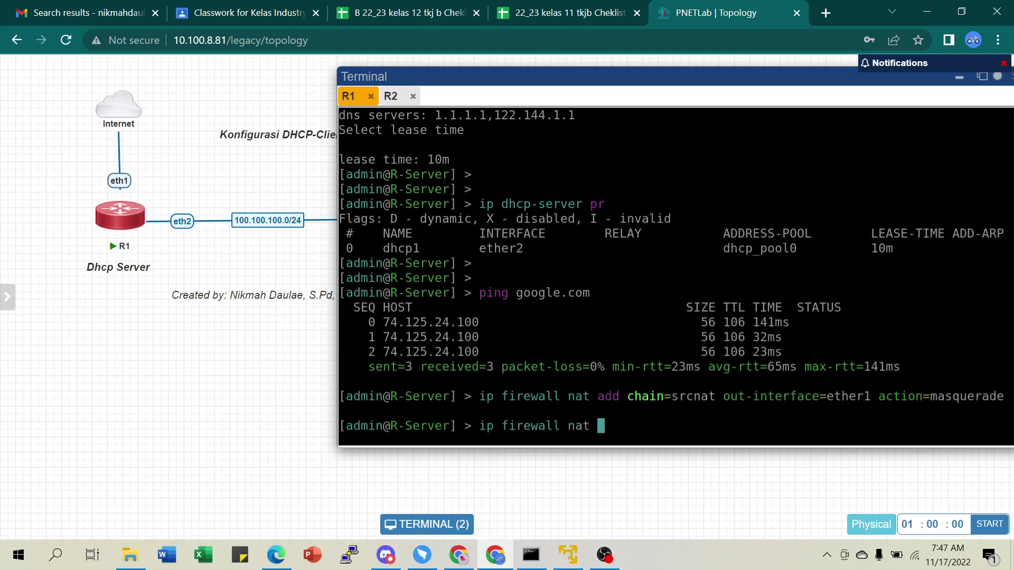
pyautogui.write('pr')
pyautogui.press('Return')
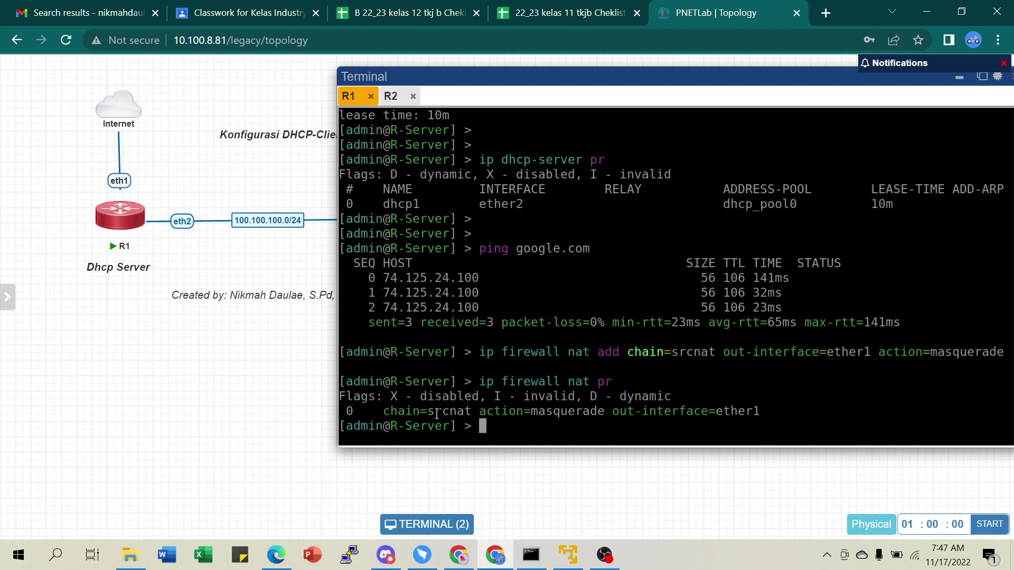
pyautogui.moveTo(384, 416); pyautogui.dragTo(744, 414)
pyautogui.click(676, 410)
# Move the terminal off the topology, repeat the google.com ping from R2 and stop it after several replies.
pyautogui.moveTo(504, 78); pyautogui.dragTo(637, 85)
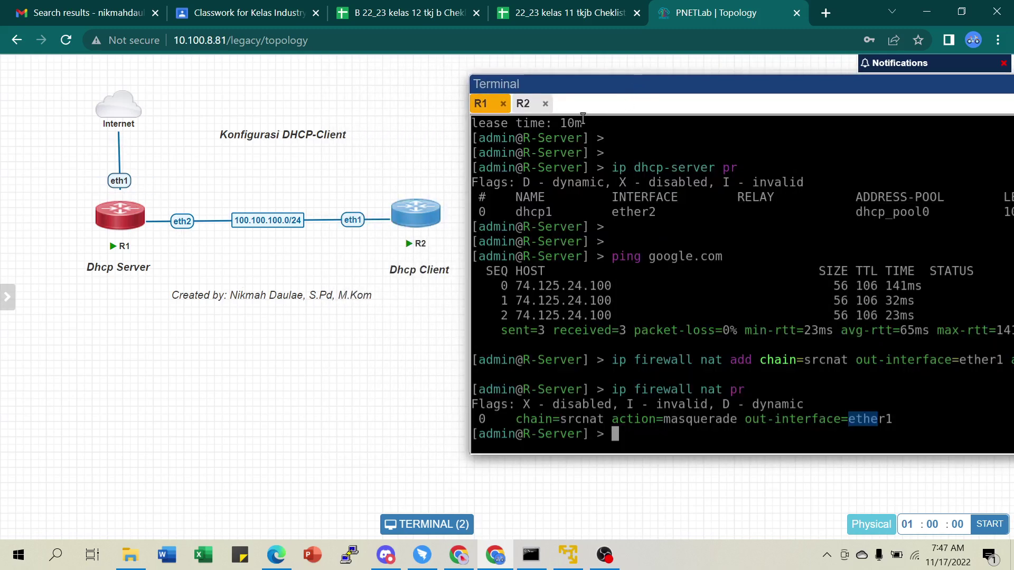
pyautogui.click(524, 105)
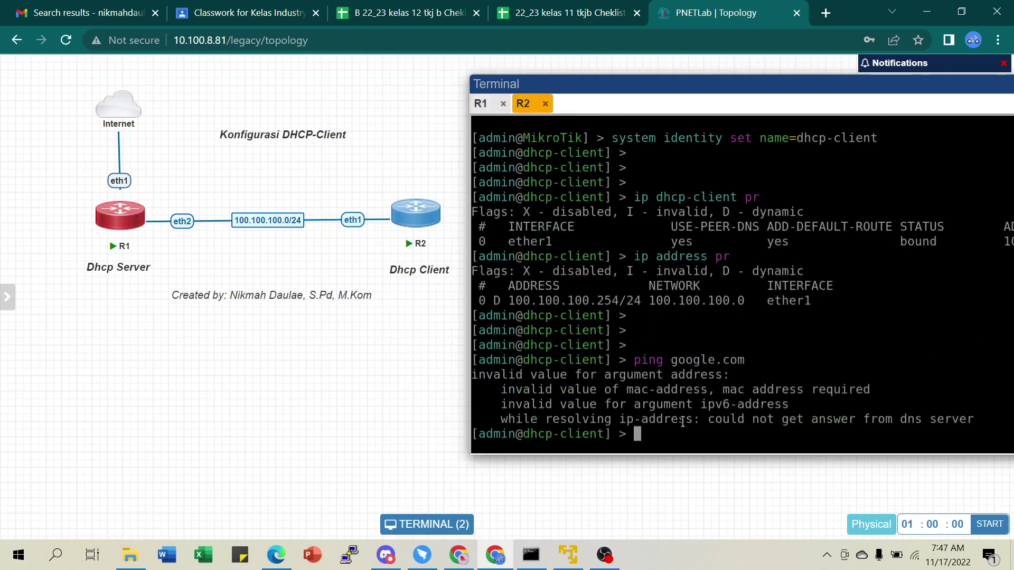
pyautogui.press('Return')
pyautogui.press('Return')
pyautogui.press('Return')
pyautogui.press('Up')
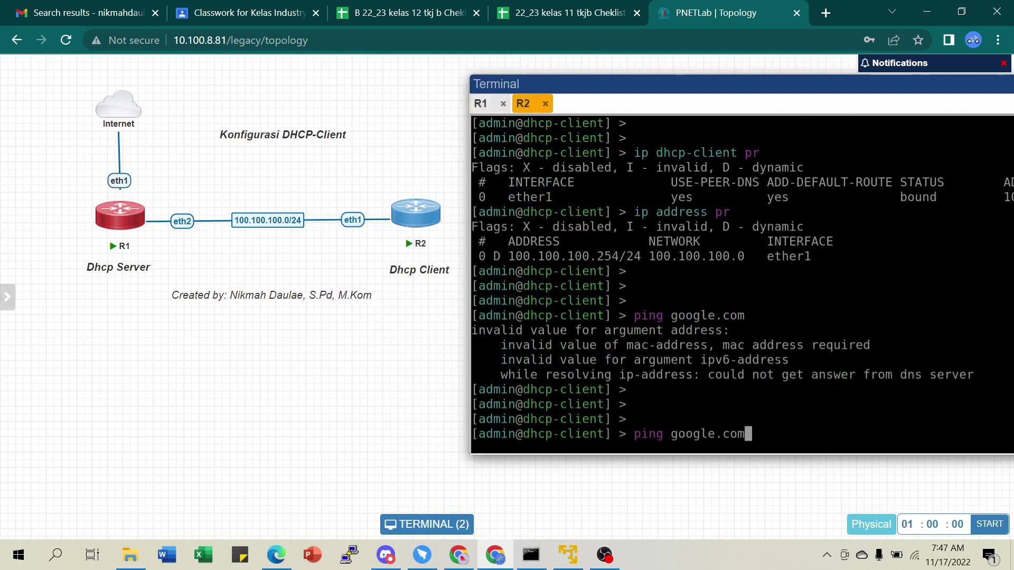
pyautogui.press('Return')
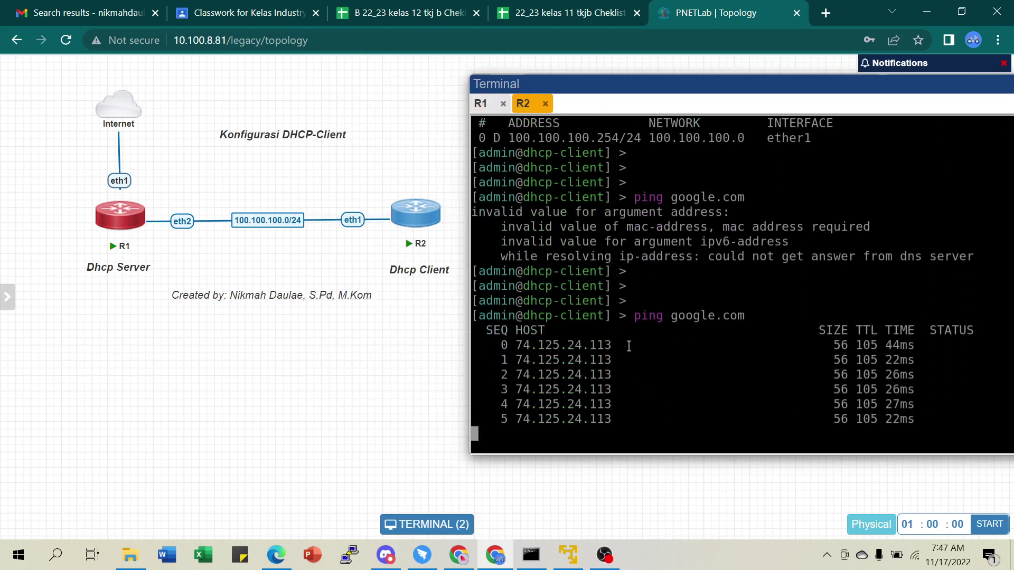
pyautogui.hotkey('ctrl', 'c')
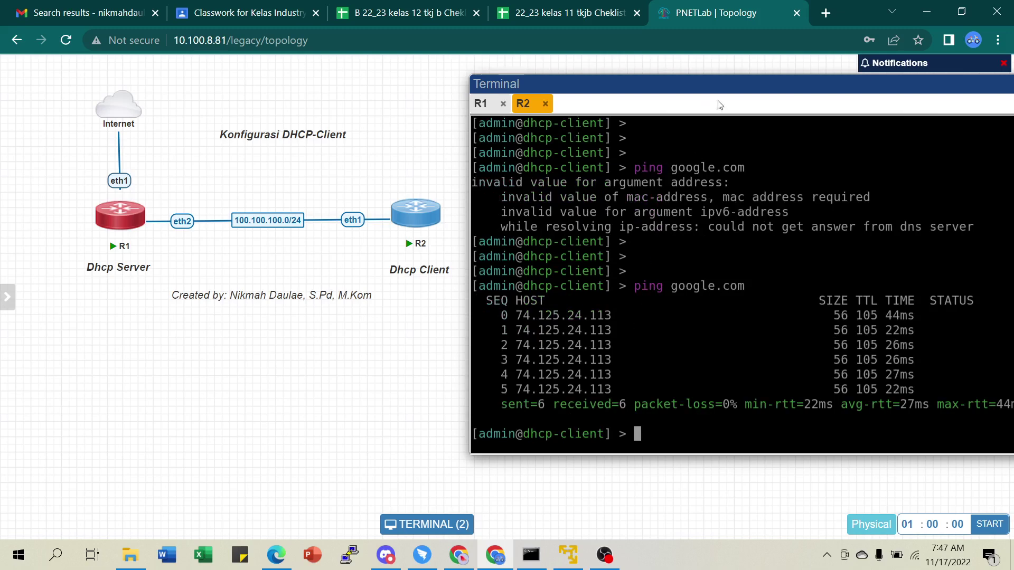
# Minimize the router terminal, launch winbox64 (1).exe, and place its window beside the topology so that R1 stays visible.
pyautogui.moveTo(731, 84); pyautogui.dragTo(458, 90)
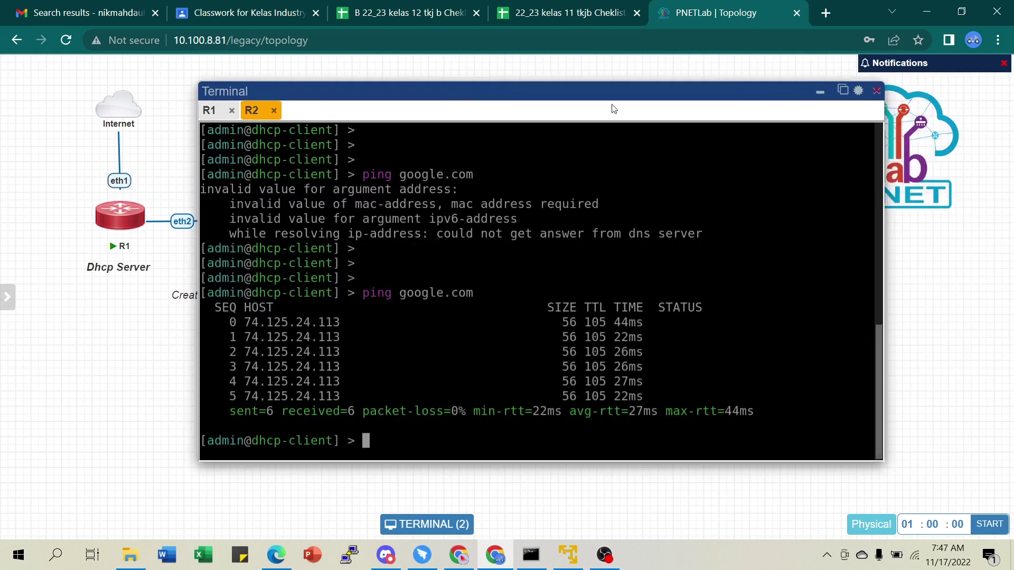
pyautogui.click(819, 92)
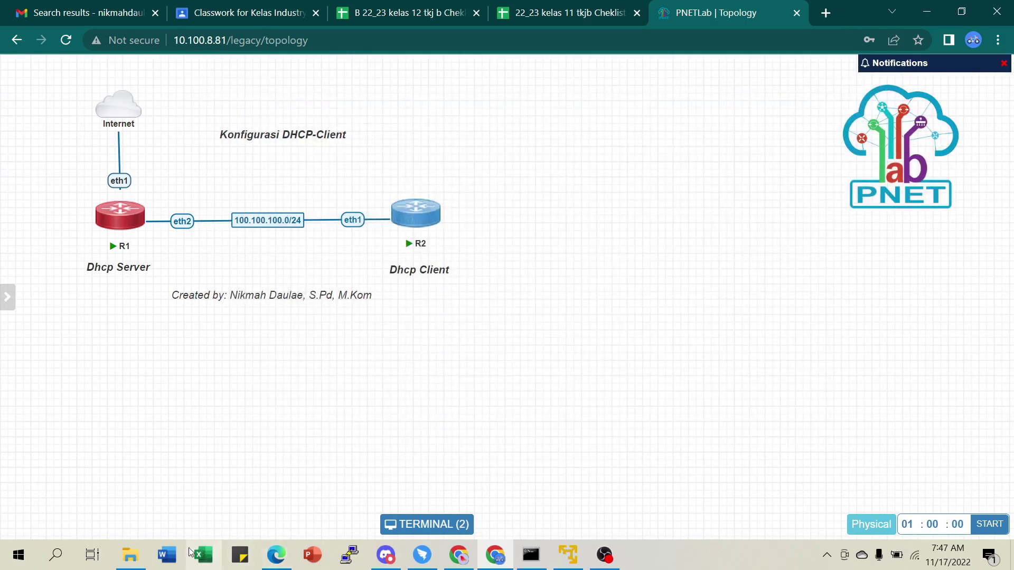
pyautogui.click(57, 556)
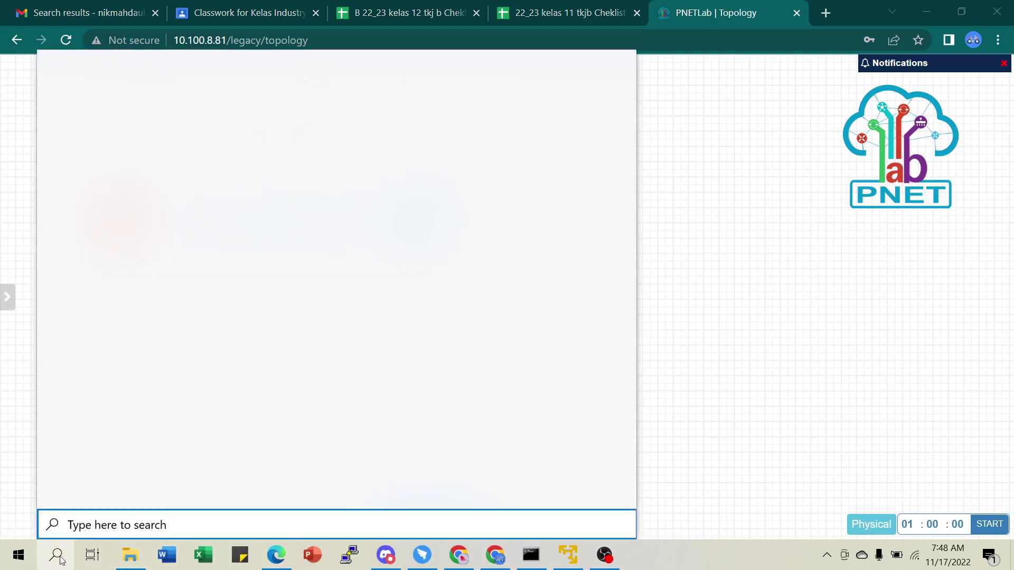
pyautogui.write('winbo')
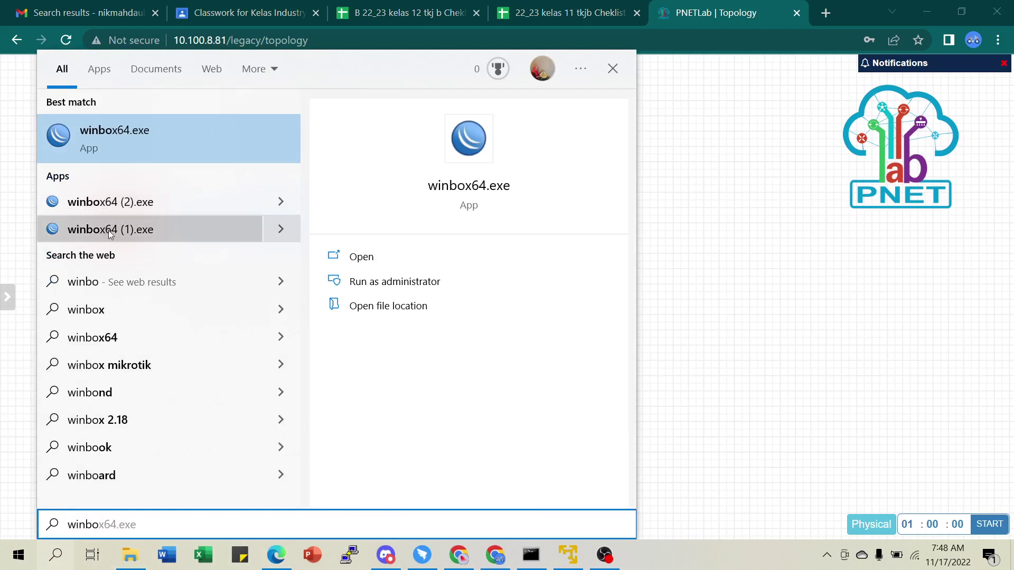
pyautogui.click(79, 229)
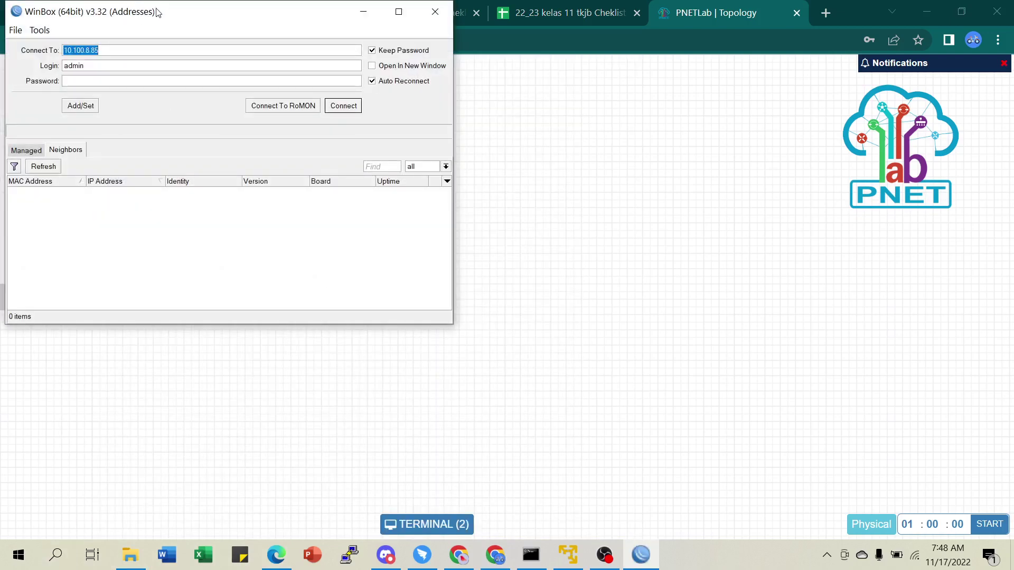
pyautogui.moveTo(160, 12); pyautogui.dragTo(594, 76)
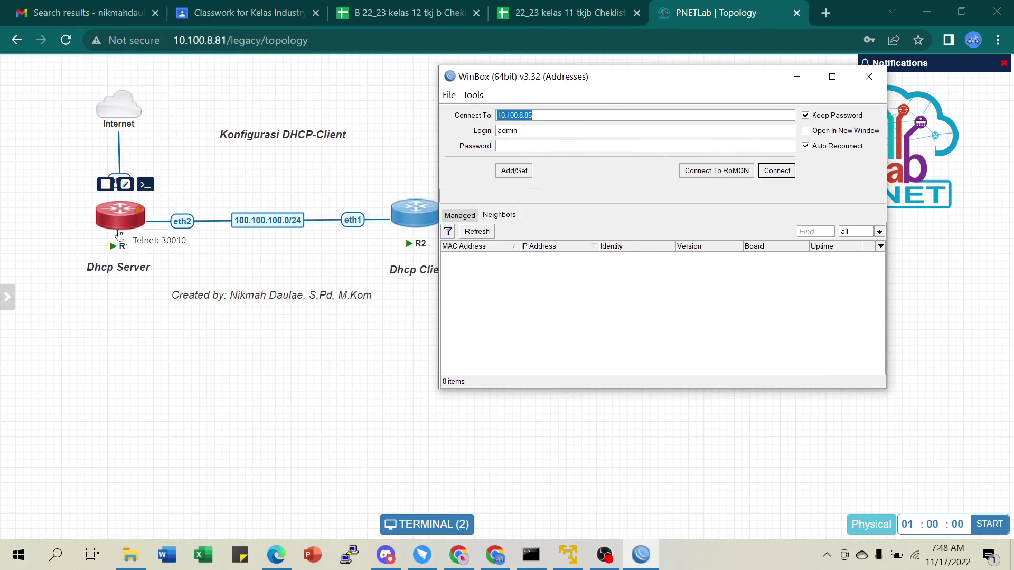
# Print R1's IP addresses in its terminal and copy the ether1 address without the prefix length.
pyautogui.click(419, 526)
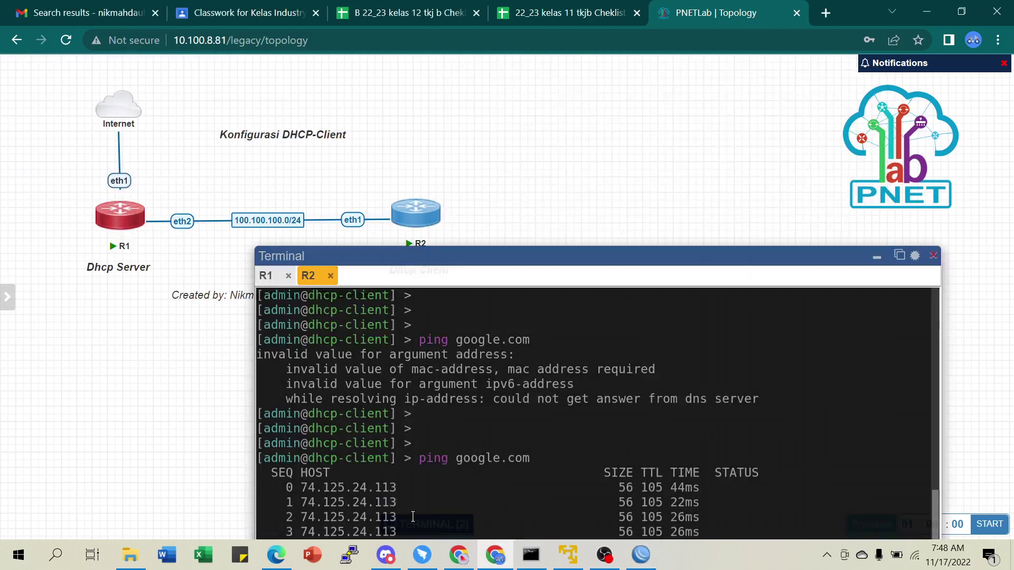
pyautogui.click(265, 276)
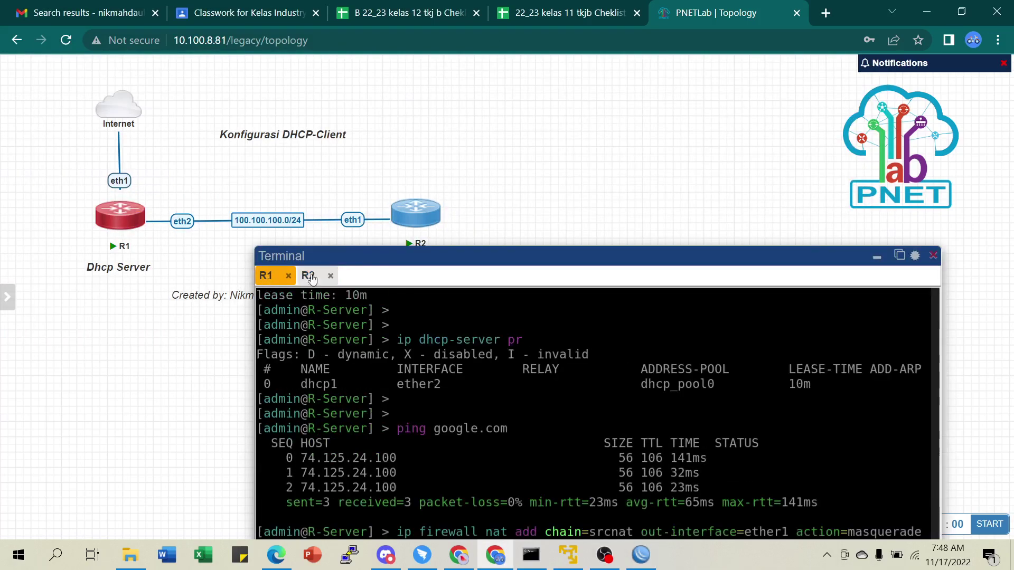
pyautogui.moveTo(449, 253); pyautogui.dragTo(420, 96)
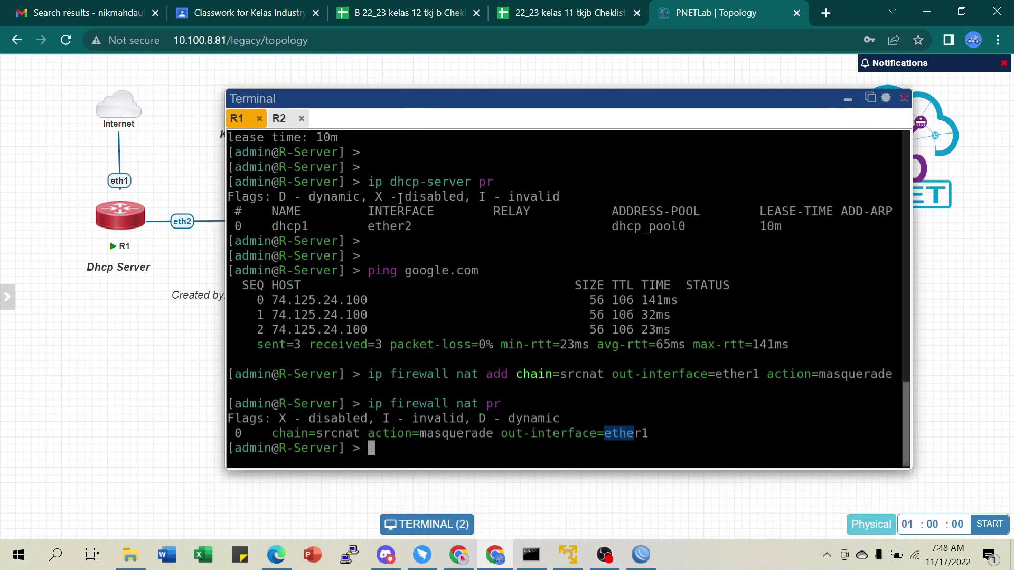
pyautogui.press('Return')
pyautogui.press('Return')
pyautogui.write('i')
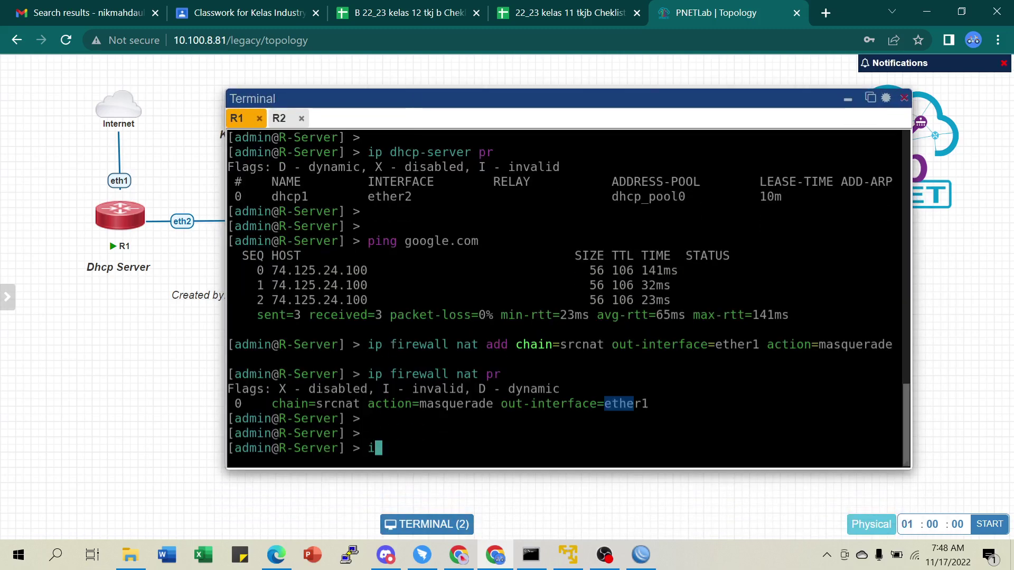
pyautogui.write('p address pr')
pyautogui.press('Return')
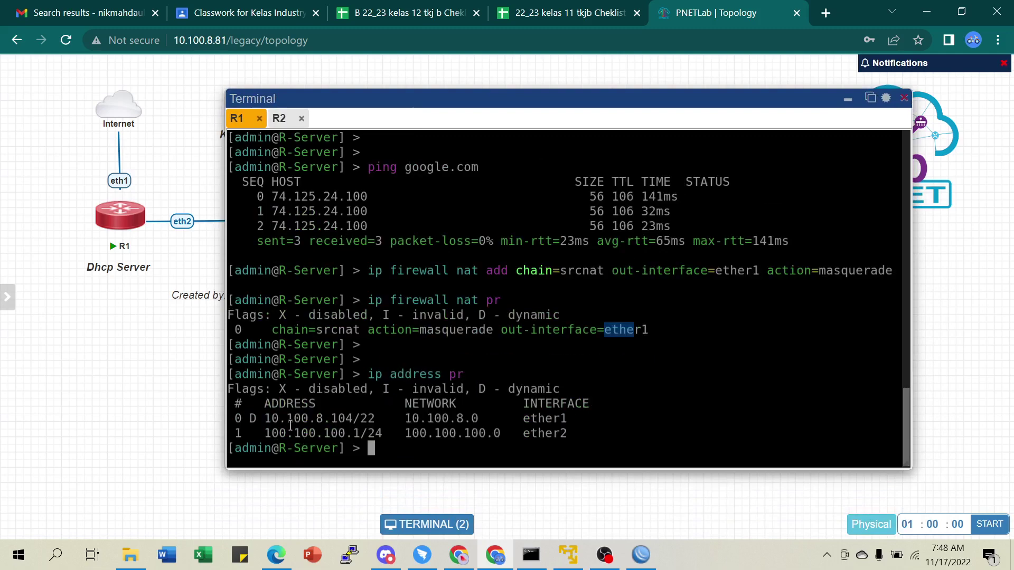
pyautogui.moveTo(269, 419); pyautogui.dragTo(353, 418)
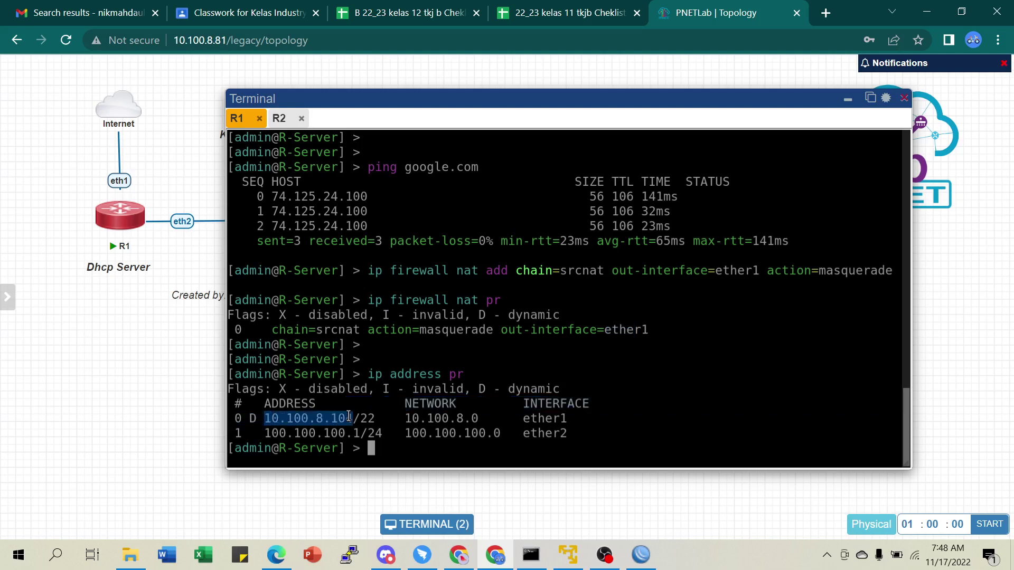
pyautogui.press('Return')
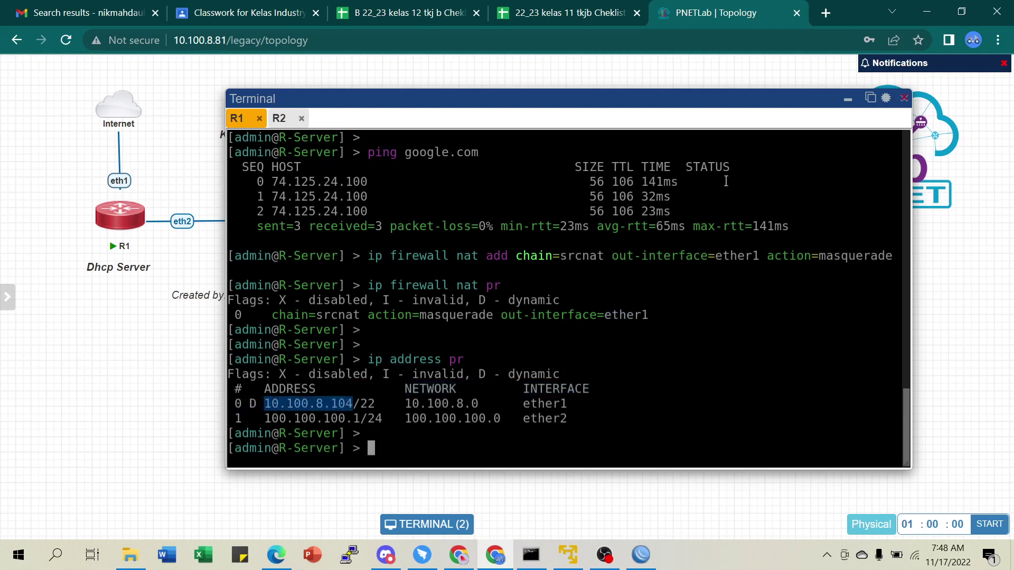
# Connect WinBox to R1 at 10.100.8.104 as admin, dismiss the password change request, and maximize the session window.
pyautogui.click(847, 101)
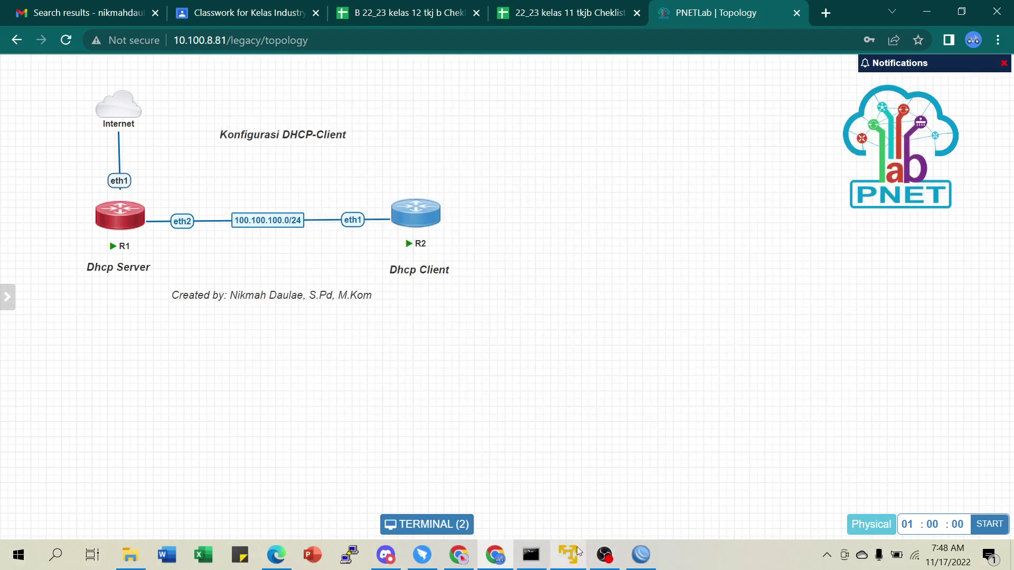
pyautogui.click(640, 554)
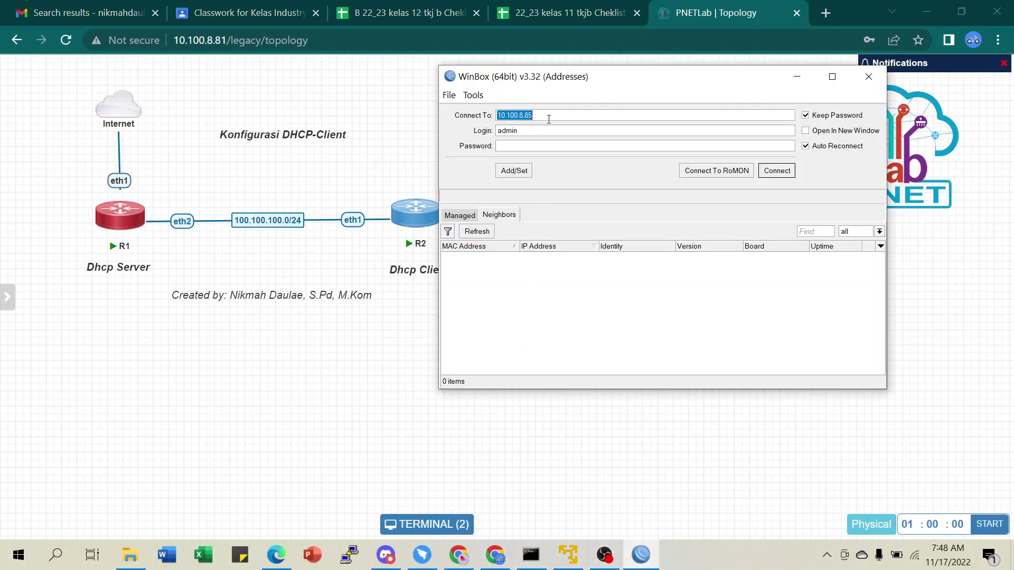
pyautogui.hotkey('ctrl', 'v')
pyautogui.click(777, 174)
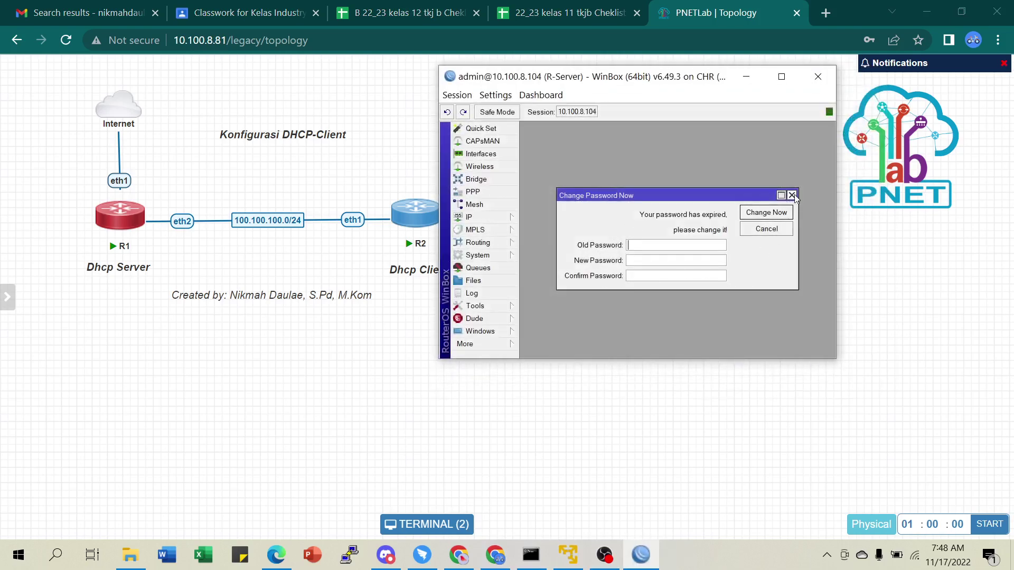
pyautogui.click(792, 194)
pyautogui.click(782, 77)
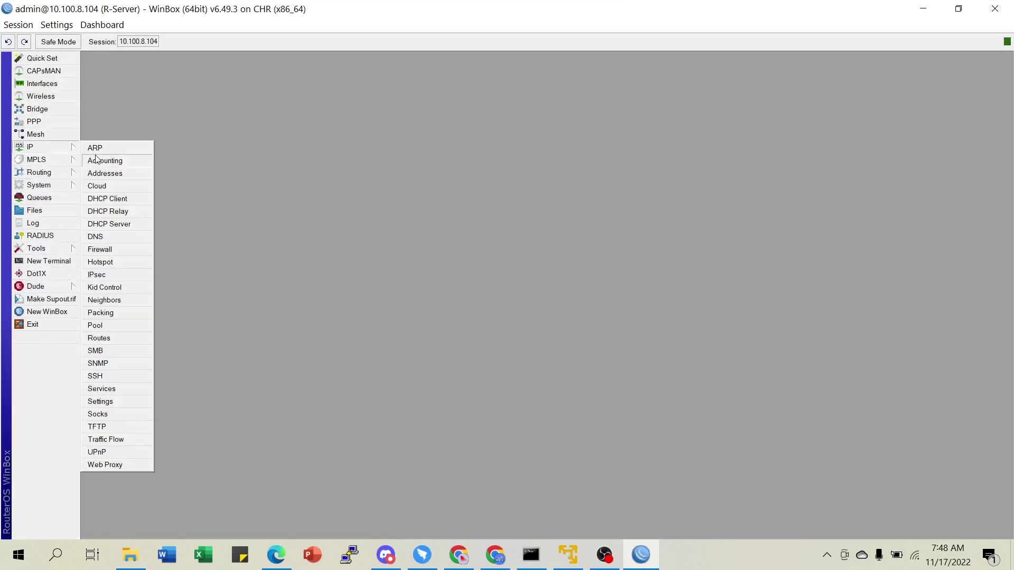
# Open R1's IP address list, widen the Address column, and check the ether1 and ether2 entries.
pyautogui.click(112, 179)
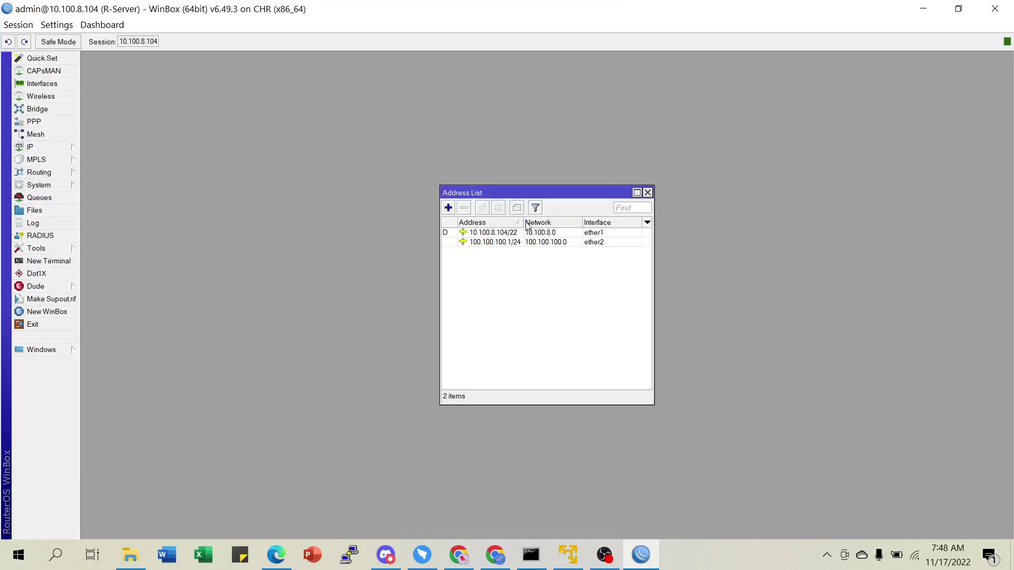
pyautogui.moveTo(525, 223); pyautogui.dragTo(539, 223)
pyautogui.click(616, 234)
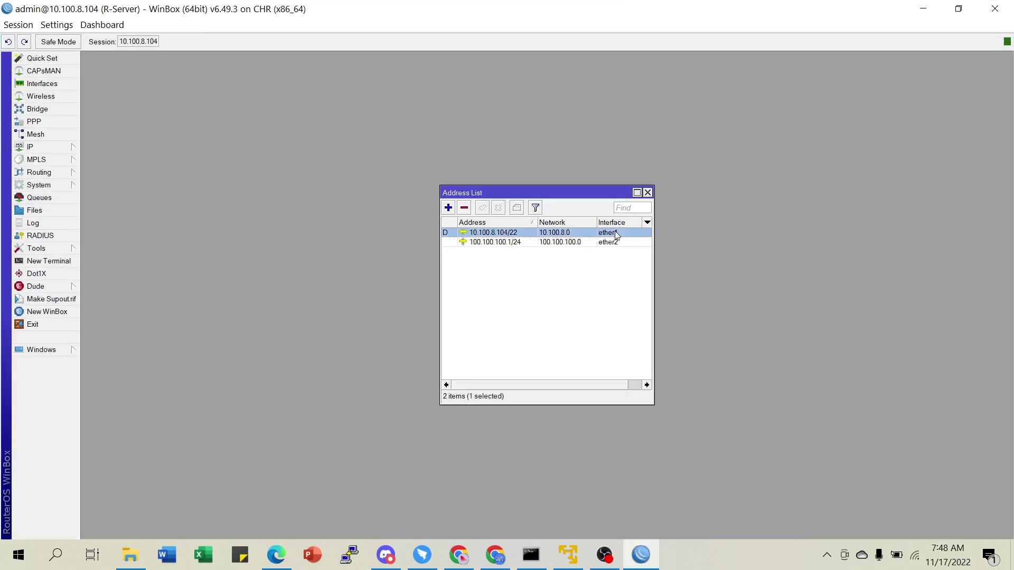
pyautogui.click(614, 244)
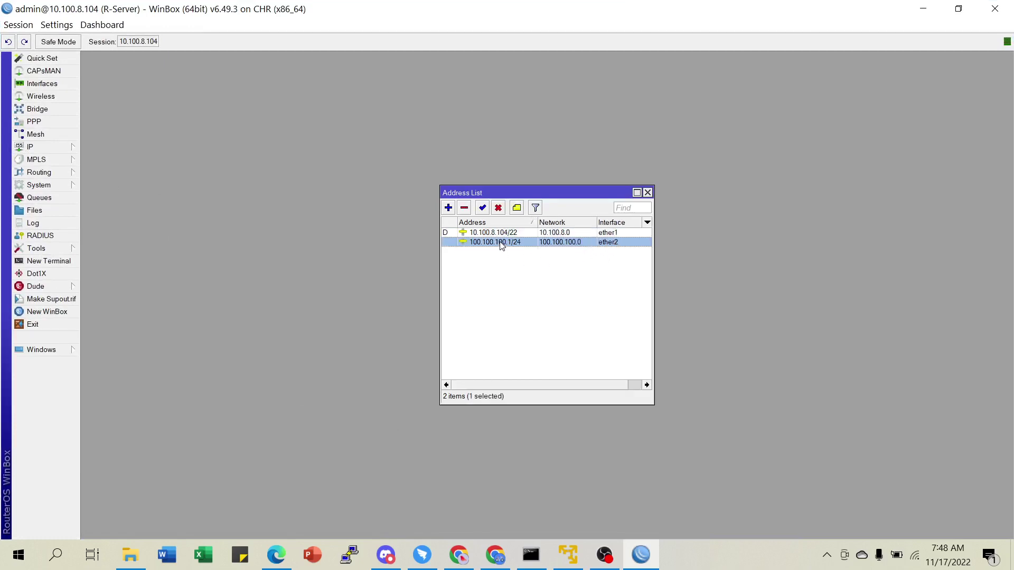
pyautogui.click(519, 290)
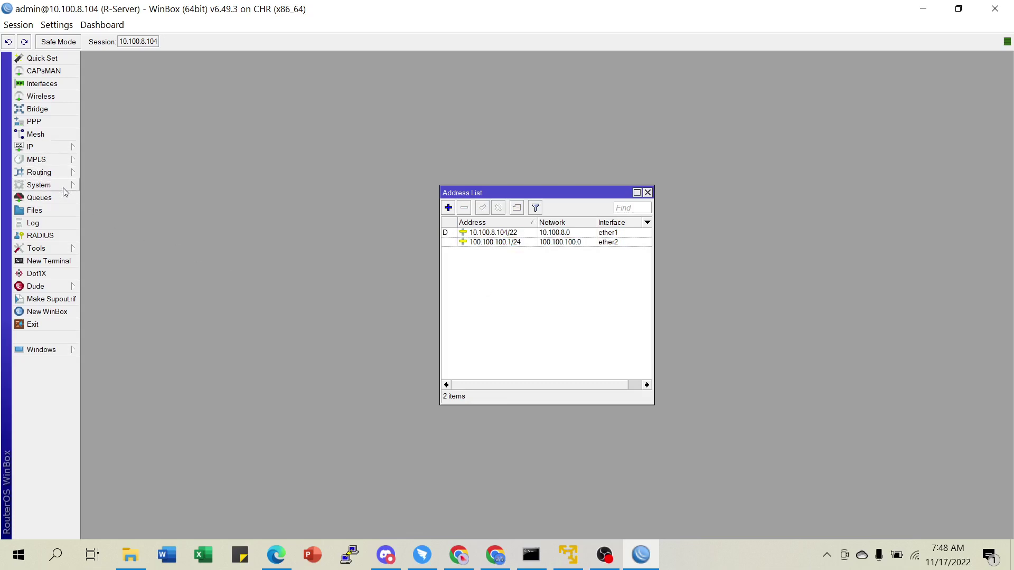
# Open R1's DHCP server list and check the dhcp1 entry's interface, lease time and address pool, widening the Address Pool column.
pyautogui.click(58, 152)
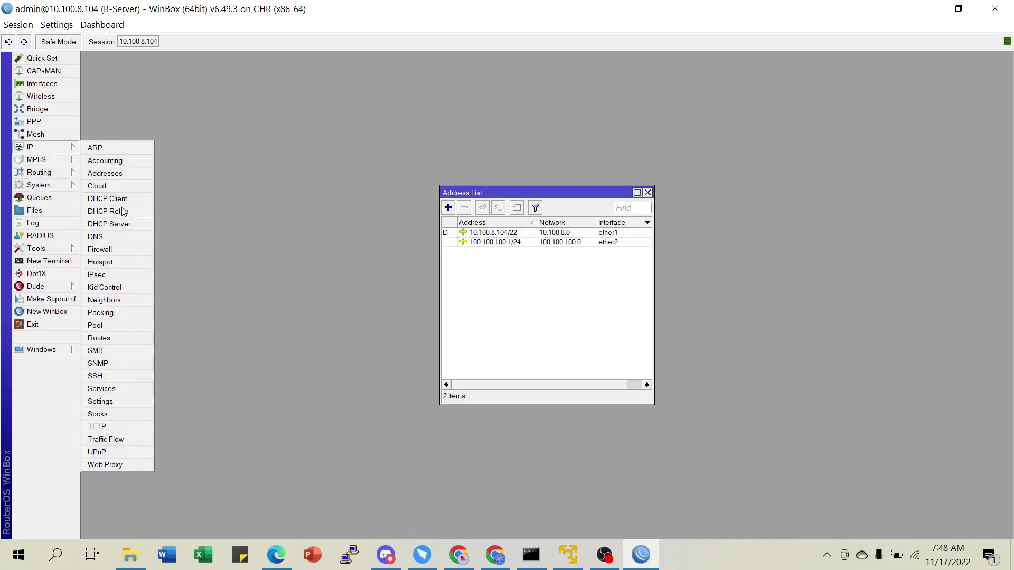
pyautogui.click(121, 224)
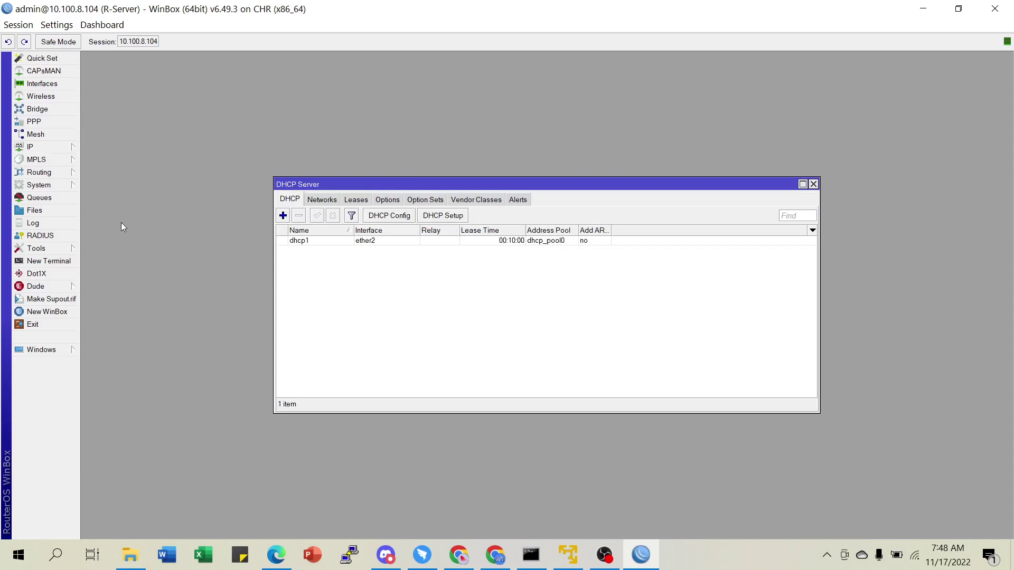
pyautogui.click(336, 243)
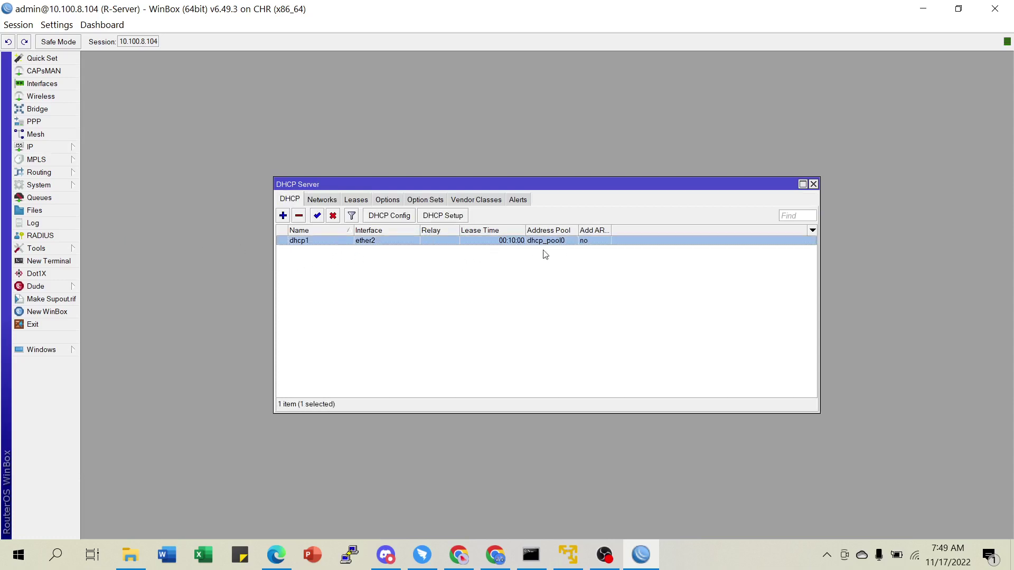
pyautogui.moveTo(579, 230); pyautogui.dragTo(597, 231)
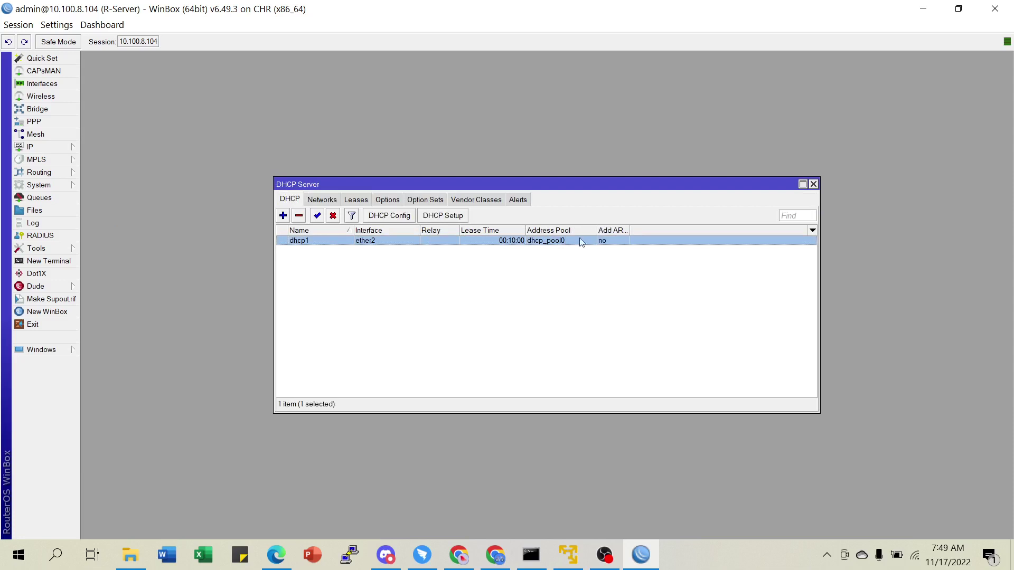
# Check the DHCP network's gateway and the client lease, and compare them with the PNETLab topology before returning to WinBox.
pyautogui.click(322, 199)
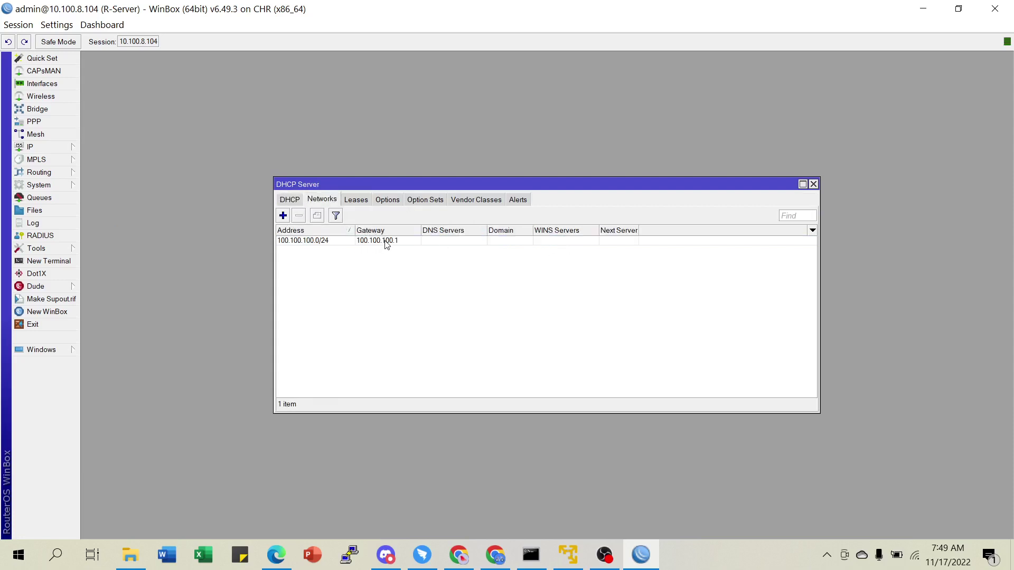
pyautogui.click(387, 241)
pyautogui.click(357, 200)
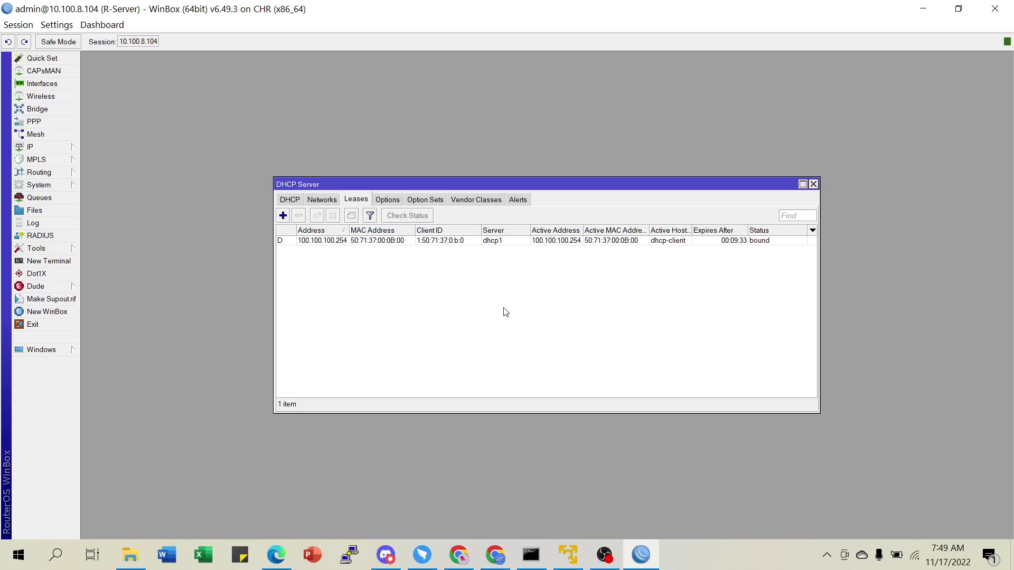
pyautogui.click(488, 552)
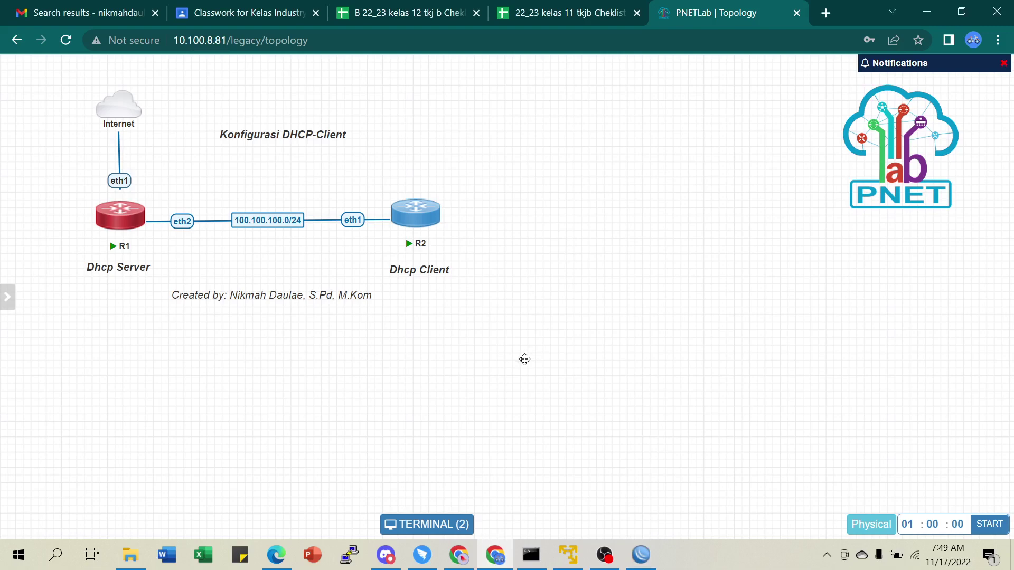
pyautogui.click(641, 555)
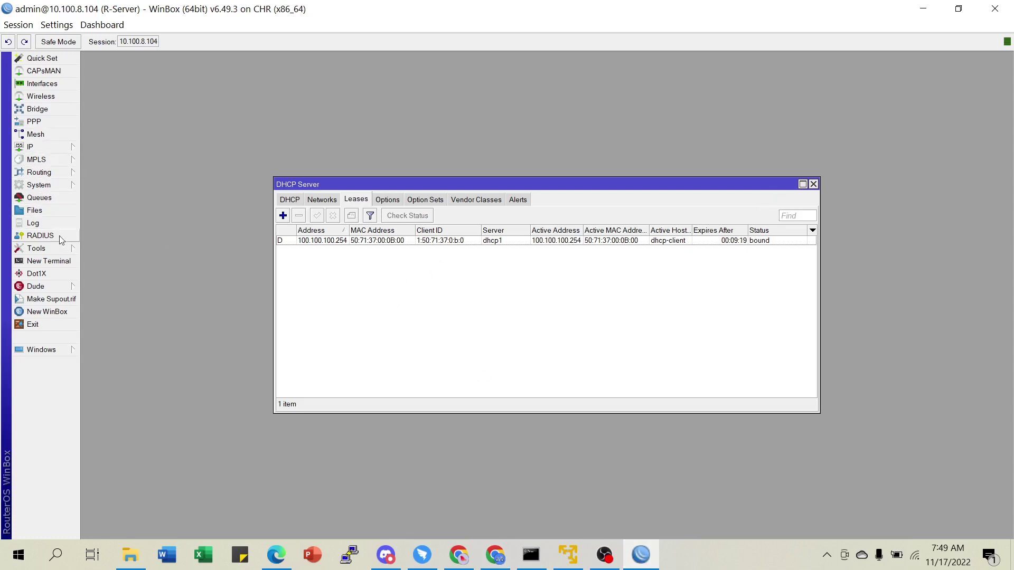
# Inspect the detailed settings of the dhcp1 server entry and close them without changes.
pyautogui.click(295, 201)
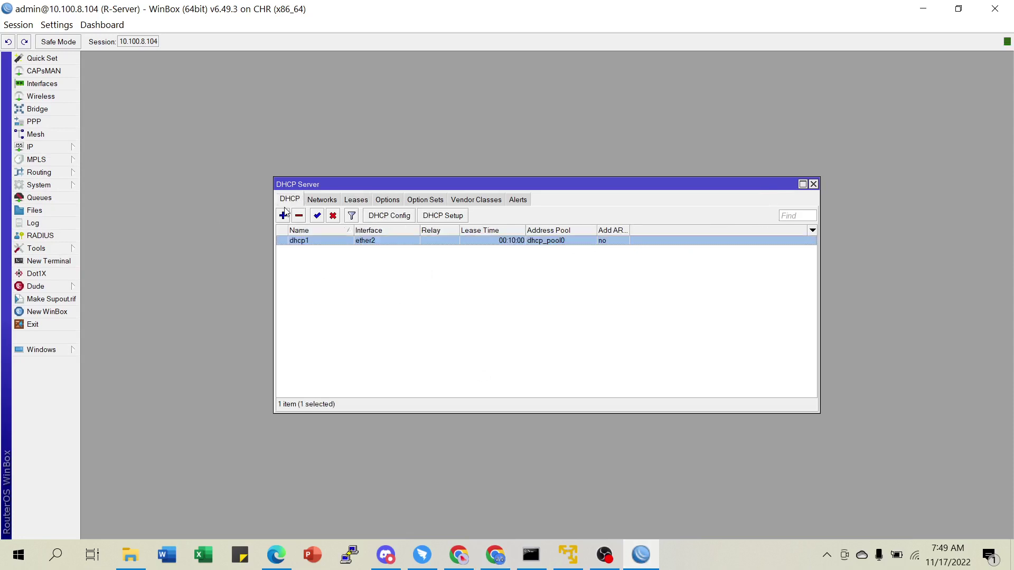
pyautogui.doubleClick(402, 241)
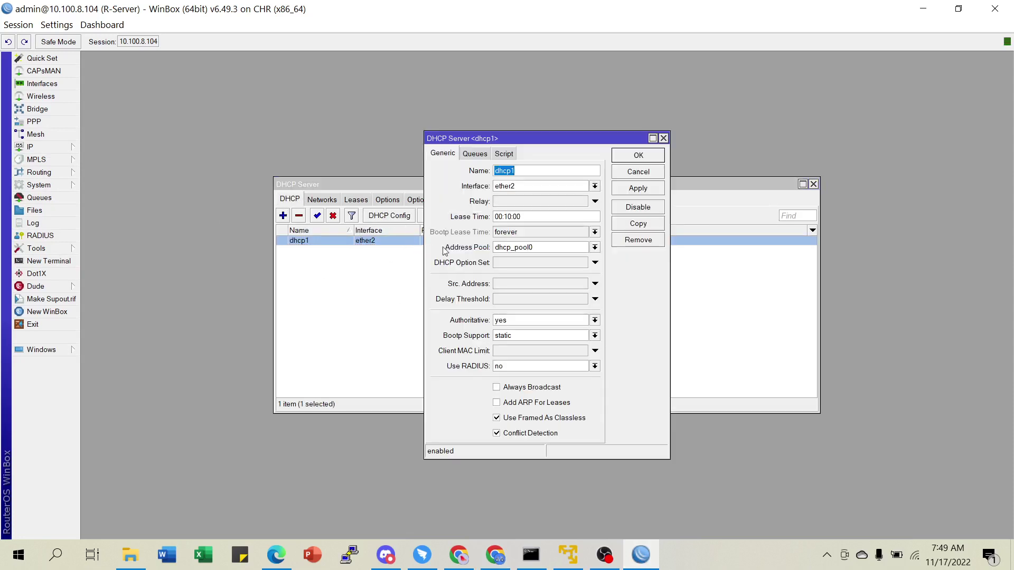
pyautogui.click(663, 138)
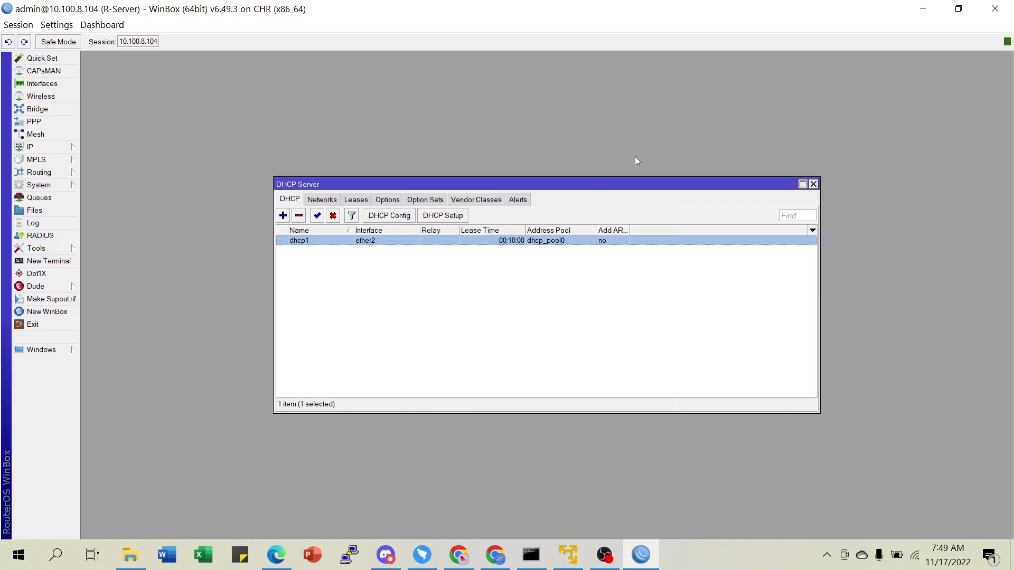
# Open R1's IP pool list and position it below the dhcp1 entry to compare the pool name and address range.
pyautogui.click(63, 148)
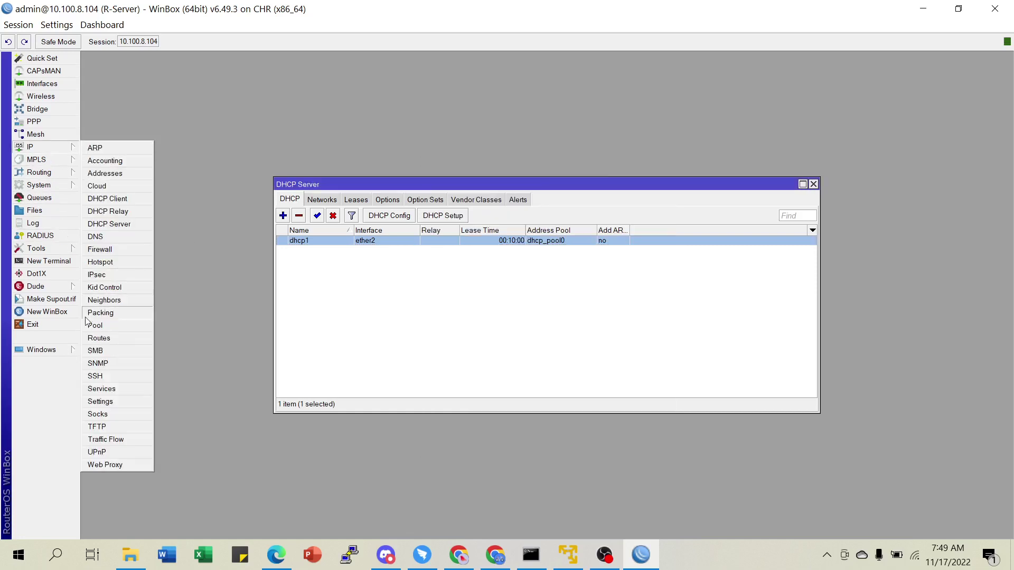
pyautogui.click(95, 330)
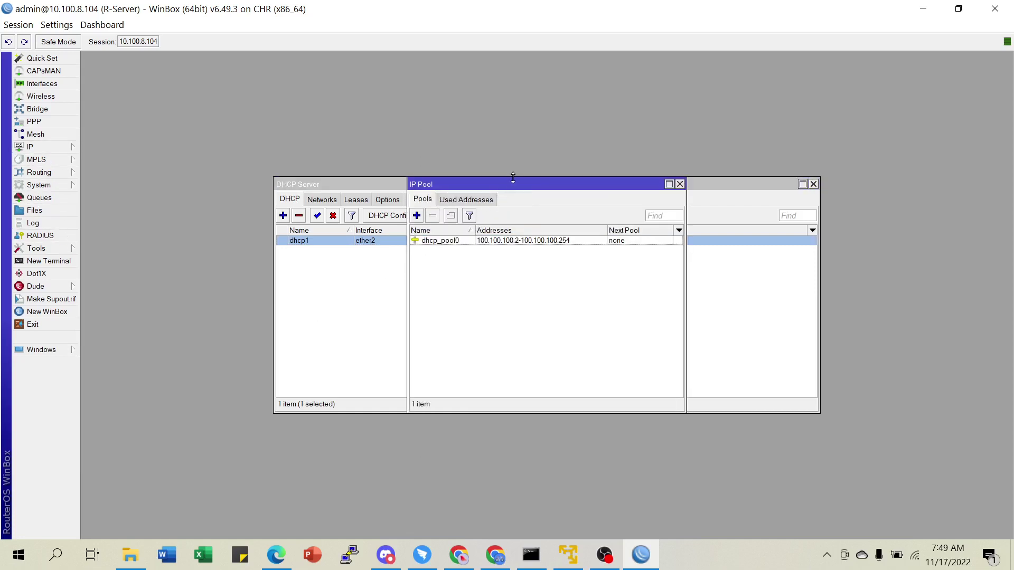
pyautogui.moveTo(516, 187); pyautogui.dragTo(385, 261)
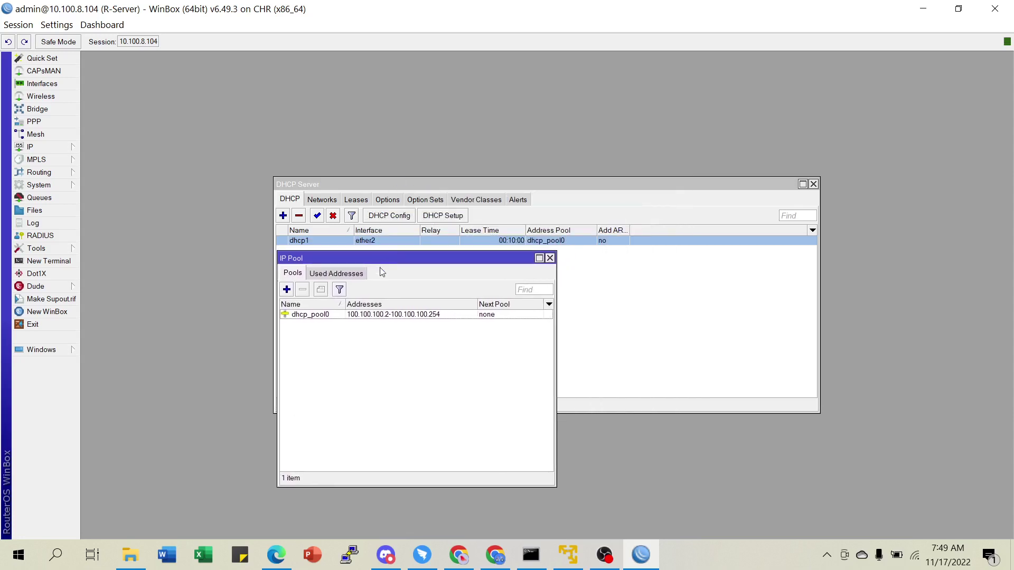
# Set dhcp_pool0's address range to 100.100.100.2-100.100.100.100, save it, and close the IP pool list.
pyautogui.doubleClick(386, 316)
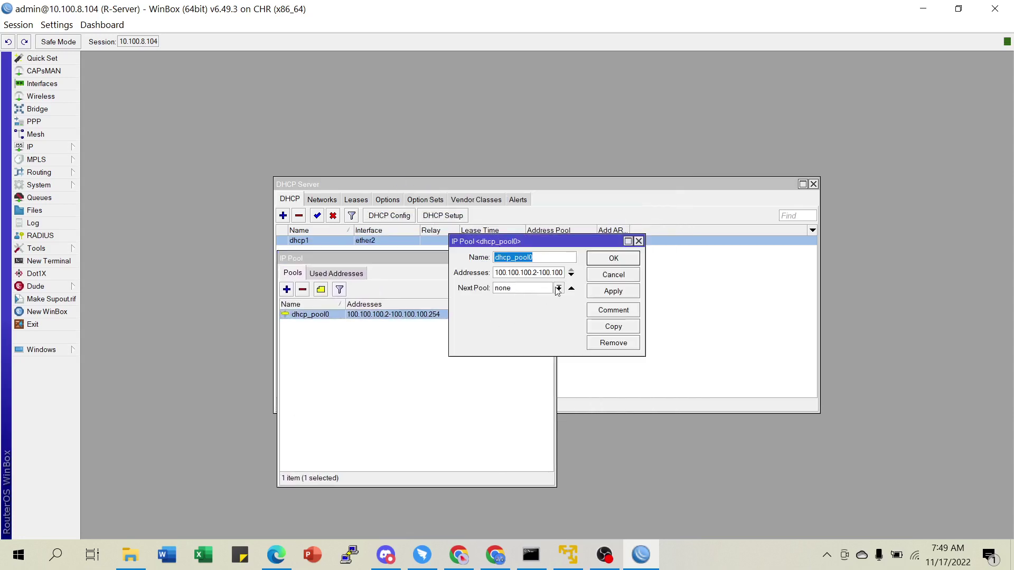
pyautogui.click(545, 273)
pyautogui.press('Right')
pyautogui.press('Right')
pyautogui.press('Right')
pyautogui.press('Right')
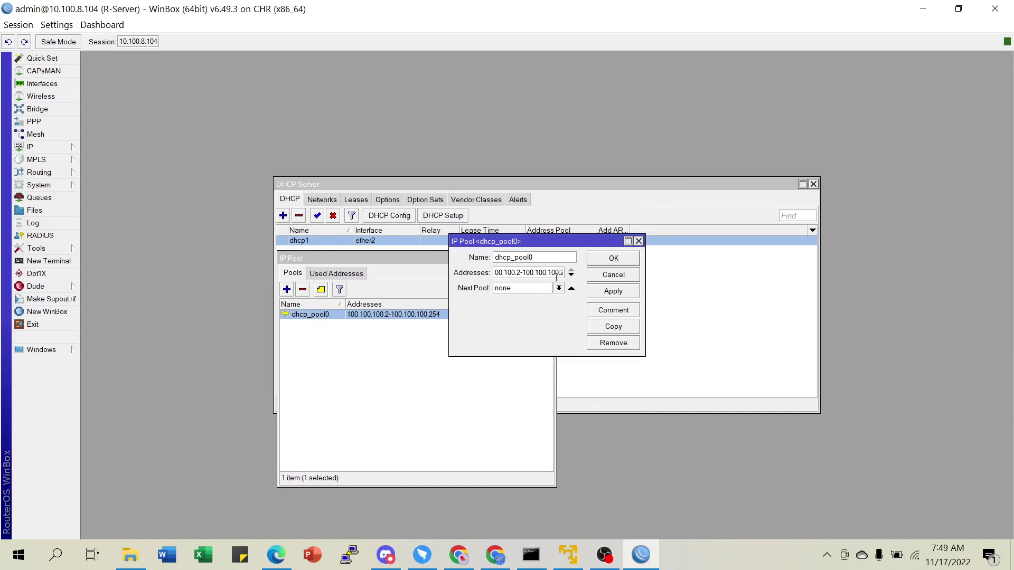
pyautogui.press('Right')
pyautogui.press('Right')
pyautogui.click(601, 293)
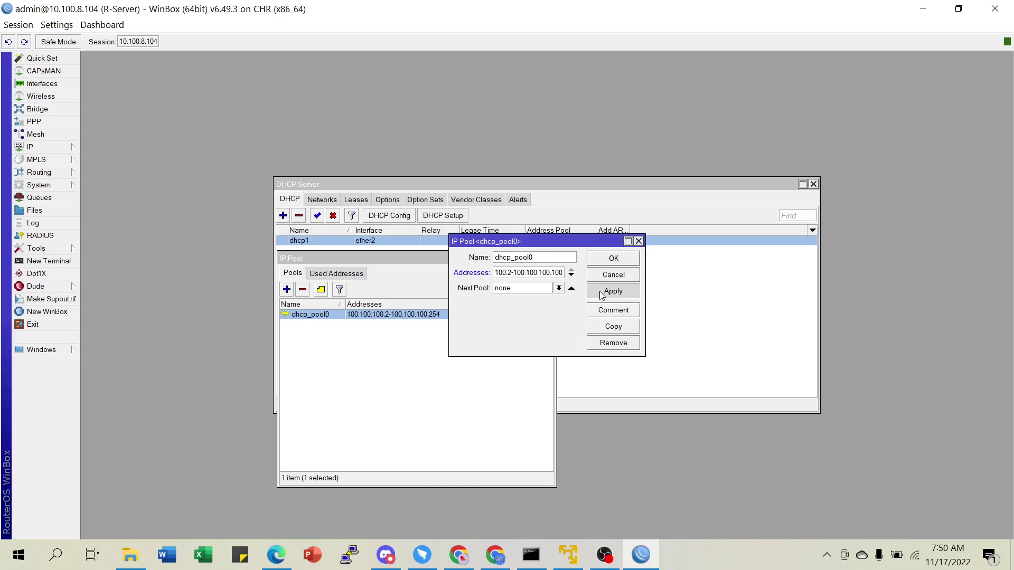
pyautogui.click(602, 260)
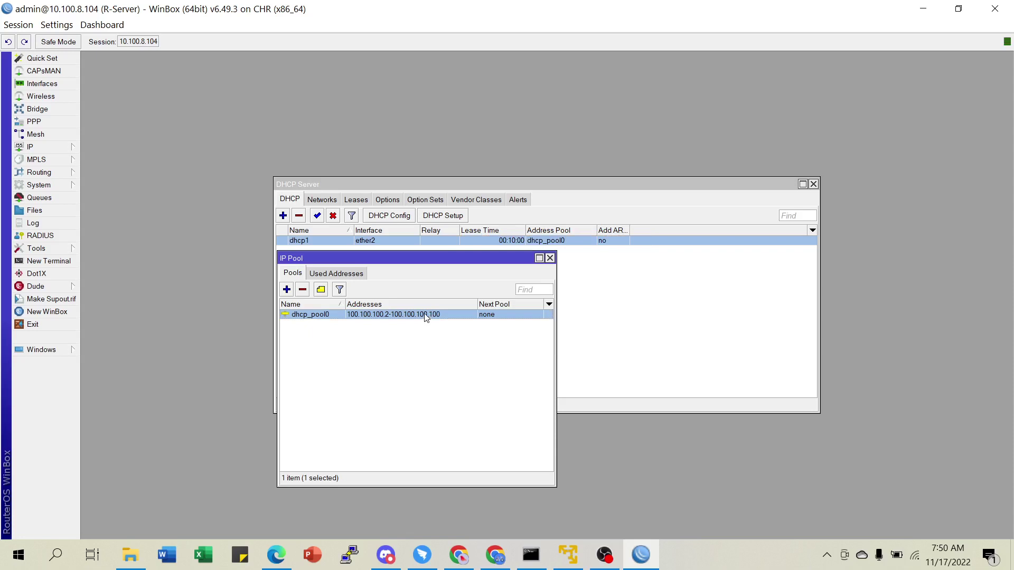
pyautogui.click(549, 258)
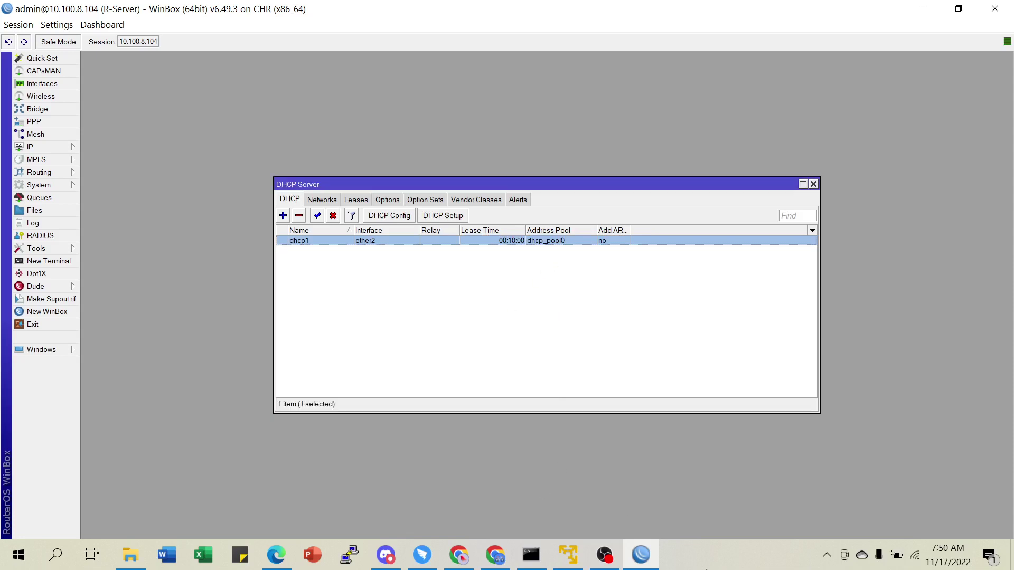
# Look at the topology and R1's terminal in PNETLab, then return to WinBox.
pyautogui.click(497, 561)
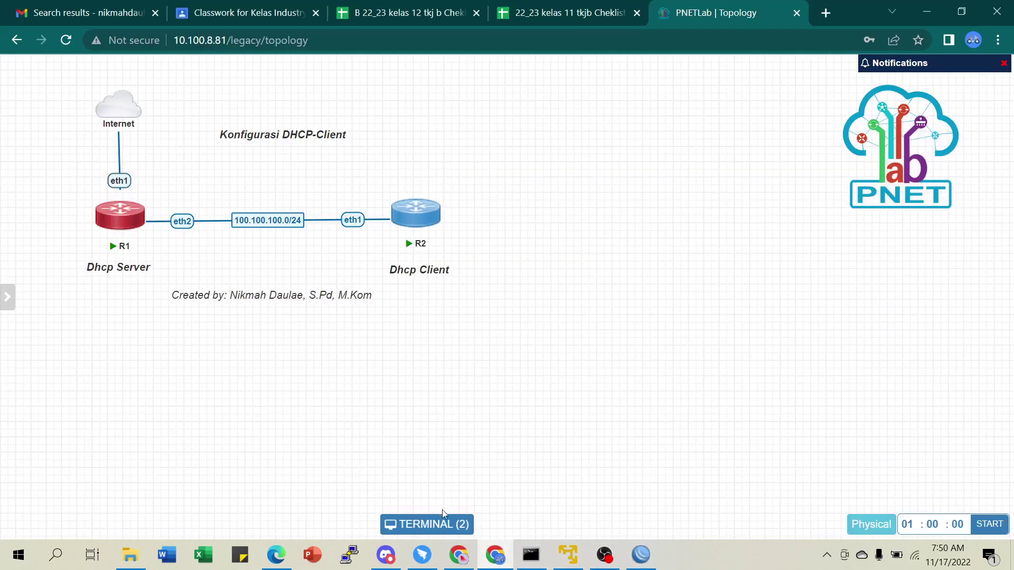
pyautogui.click(432, 526)
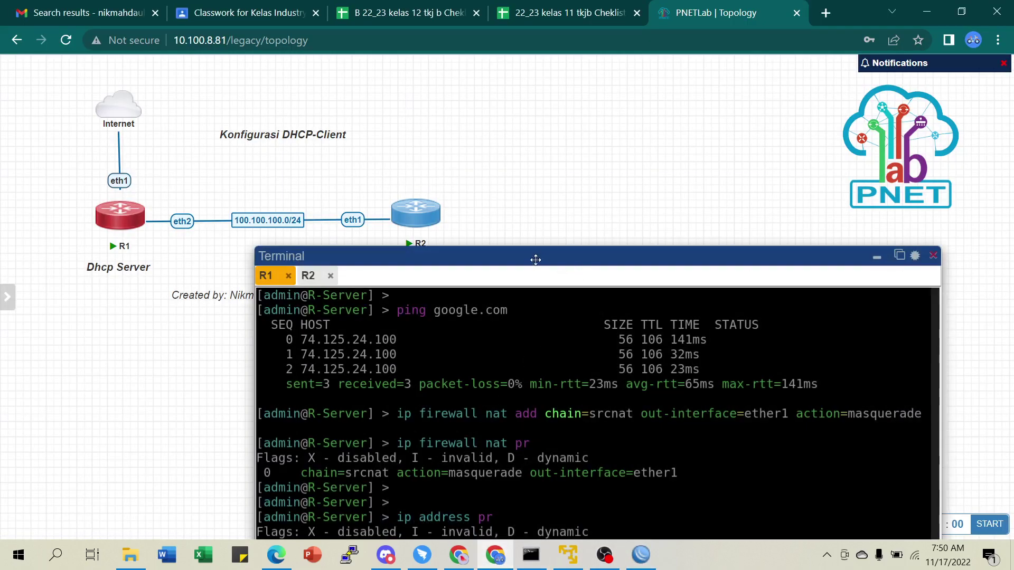
pyautogui.click(875, 258)
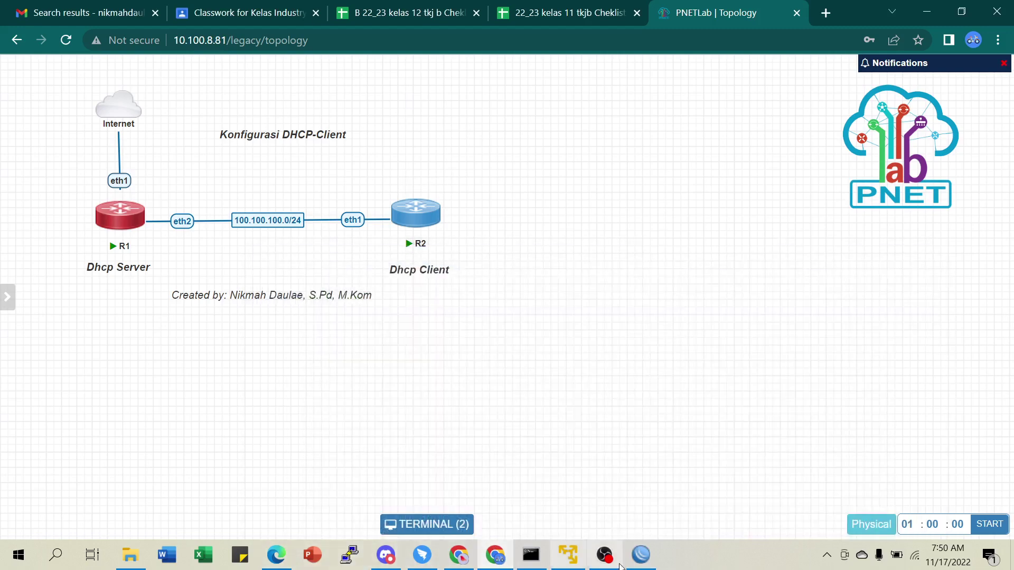
pyautogui.click(641, 555)
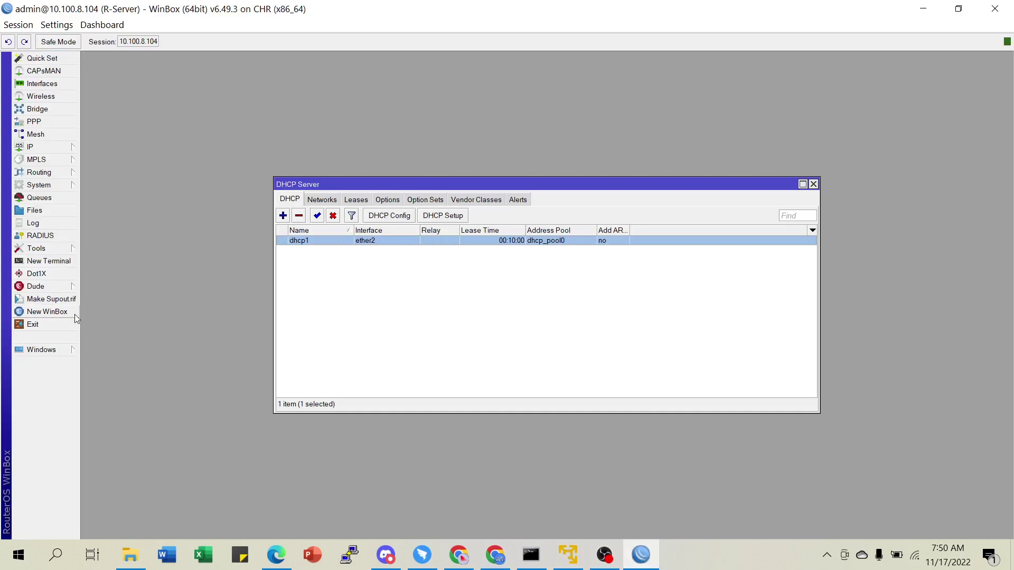
# Try to connect a new WinBox session to 100.100.100.1 as admin, then close the connection window.
pyautogui.click(54, 312)
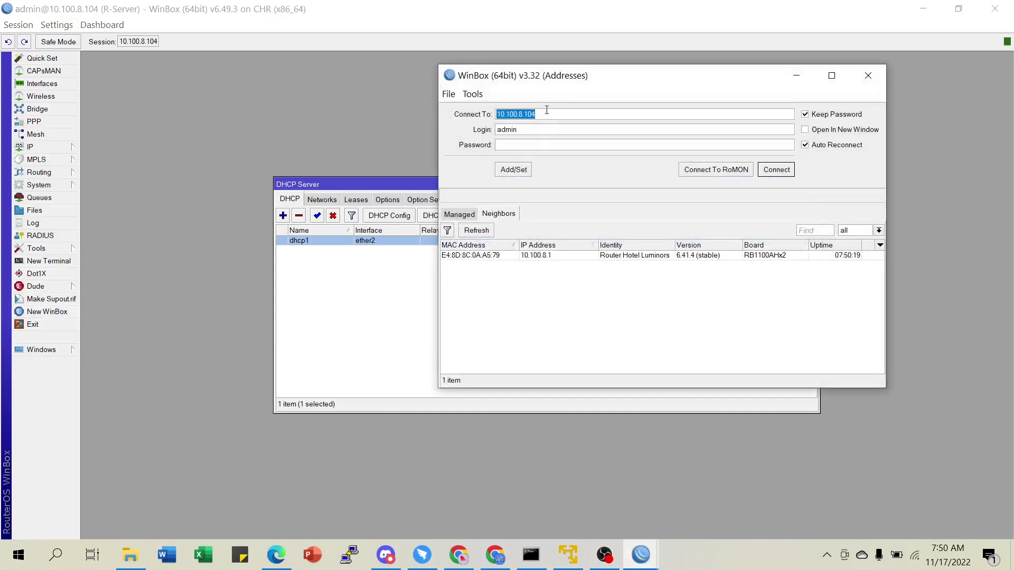
pyautogui.write('100')
pyautogui.click(771, 169)
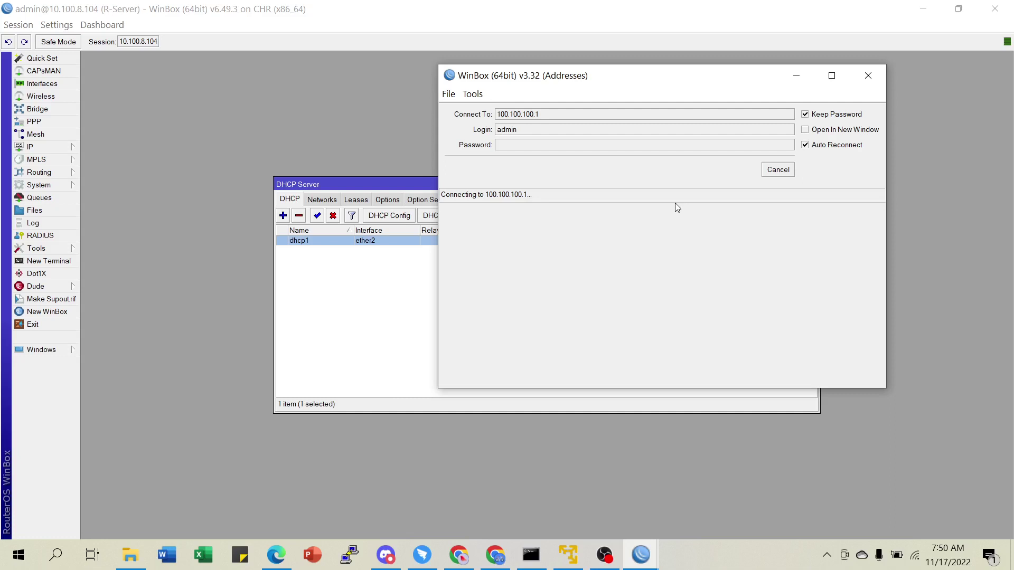
pyautogui.click(868, 76)
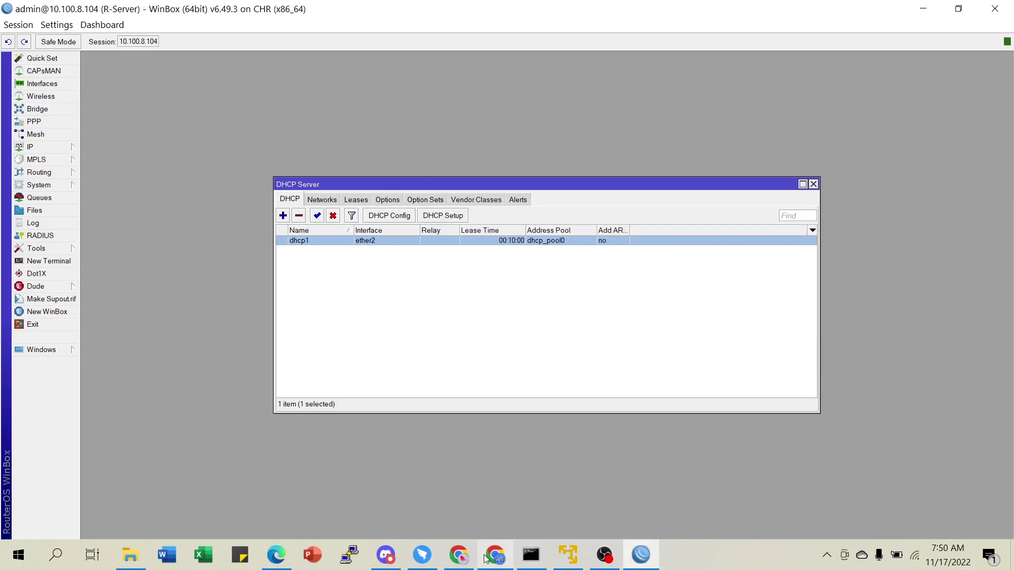
# Switch to PNETLab, bring R2's terminal into view, and print its DHCP client list with "ip dhcp-client pr".
pyautogui.click(500, 558)
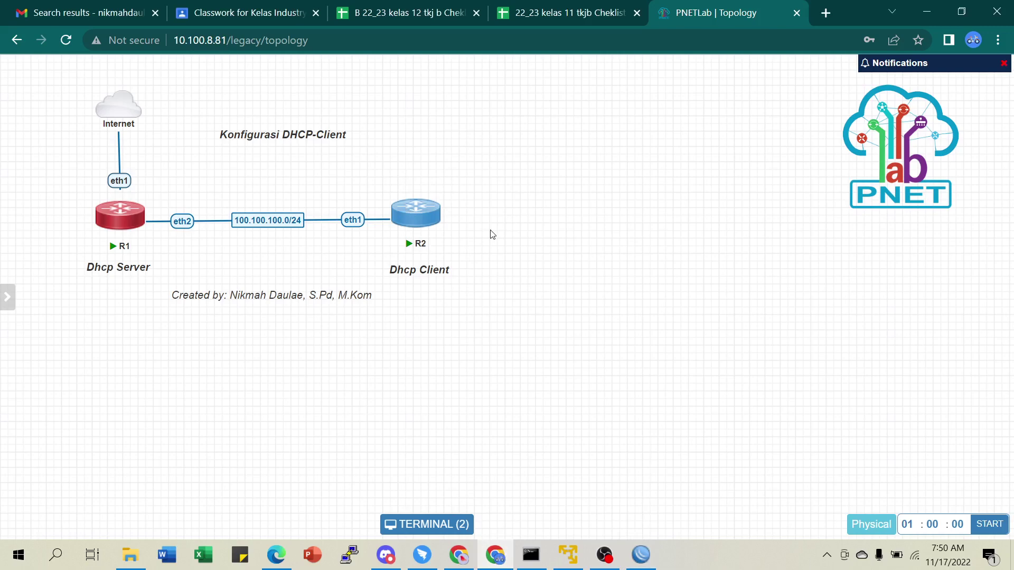
pyautogui.click(429, 526)
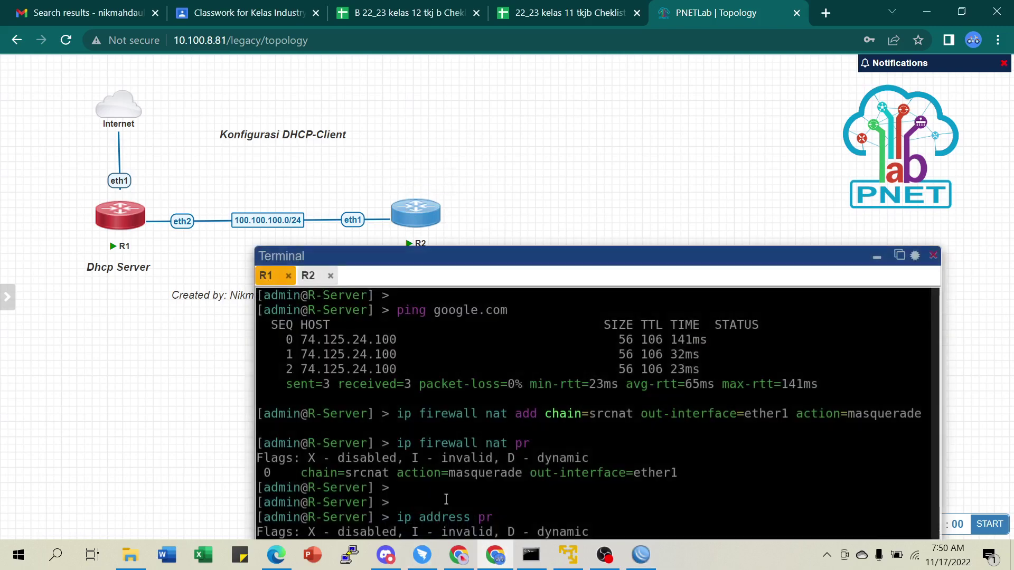
pyautogui.moveTo(544, 257); pyautogui.dragTo(541, 107)
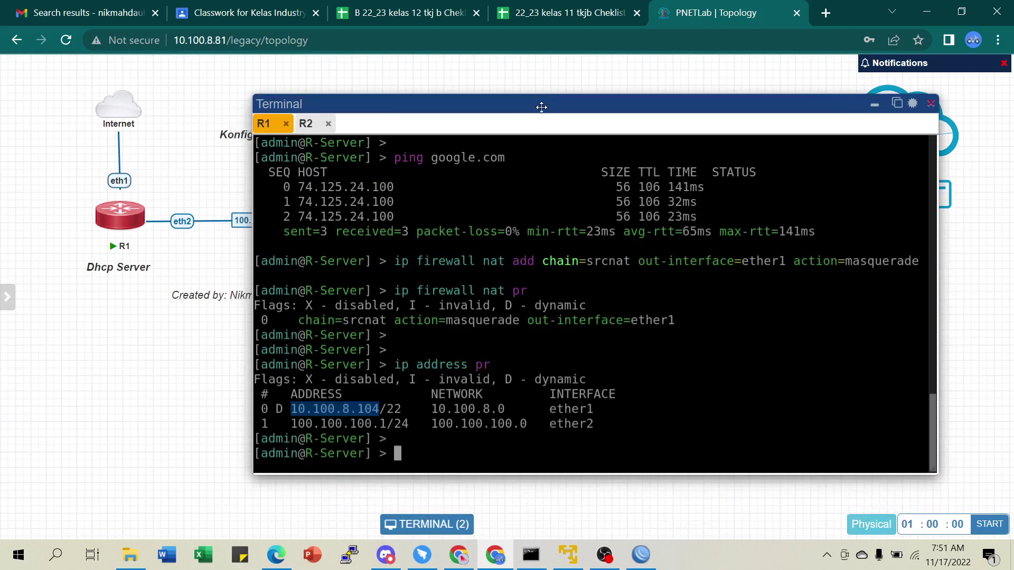
pyautogui.click(306, 124)
pyautogui.write('ip dhcp-')
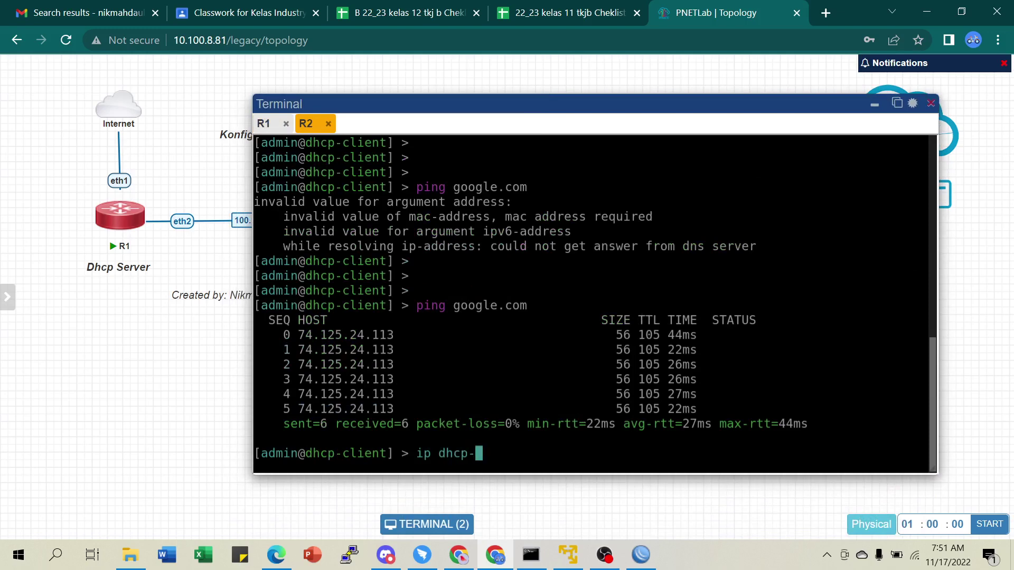
pyautogui.write('c')
pyautogui.press('Tab')
pyautogui.write('pr')
pyautogui.press('Return')
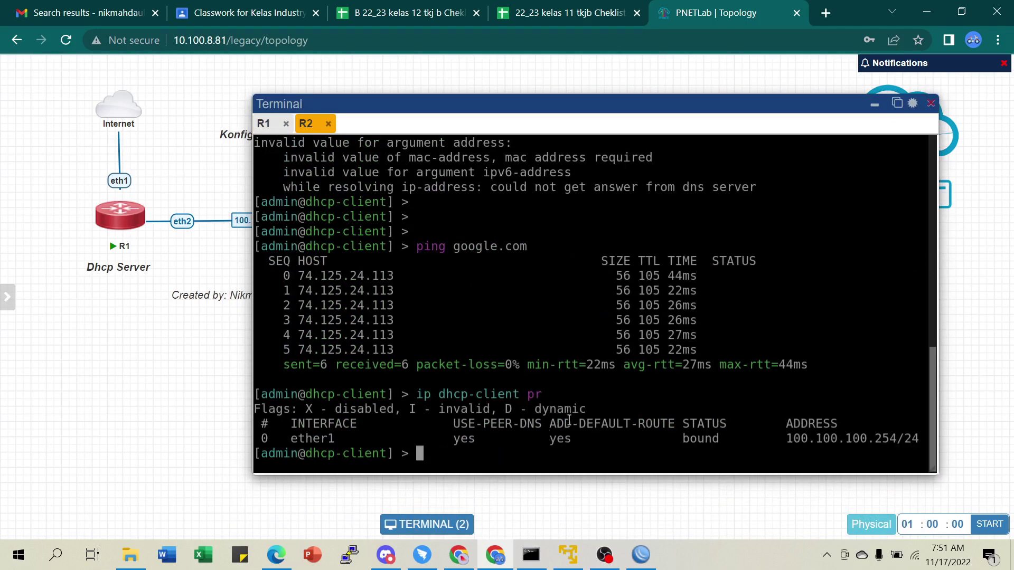
# Disable R2's ether1 DHCP client with "ip dhcp-client disable numbers=0".
pyautogui.press('Up')
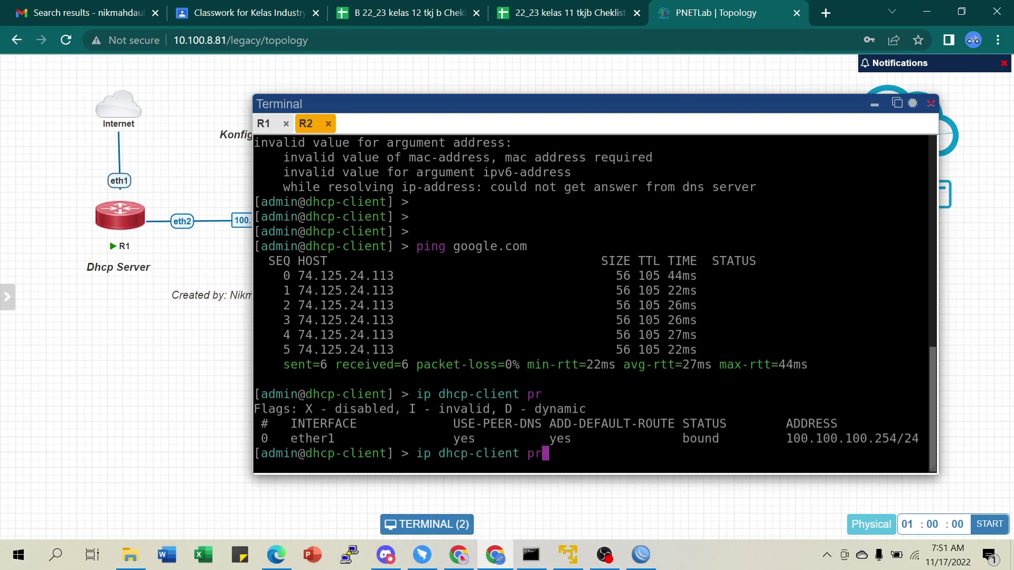
pyautogui.press('BackSpace')
pyautogui.press('BackSpace')
pyautogui.write('disable nu')
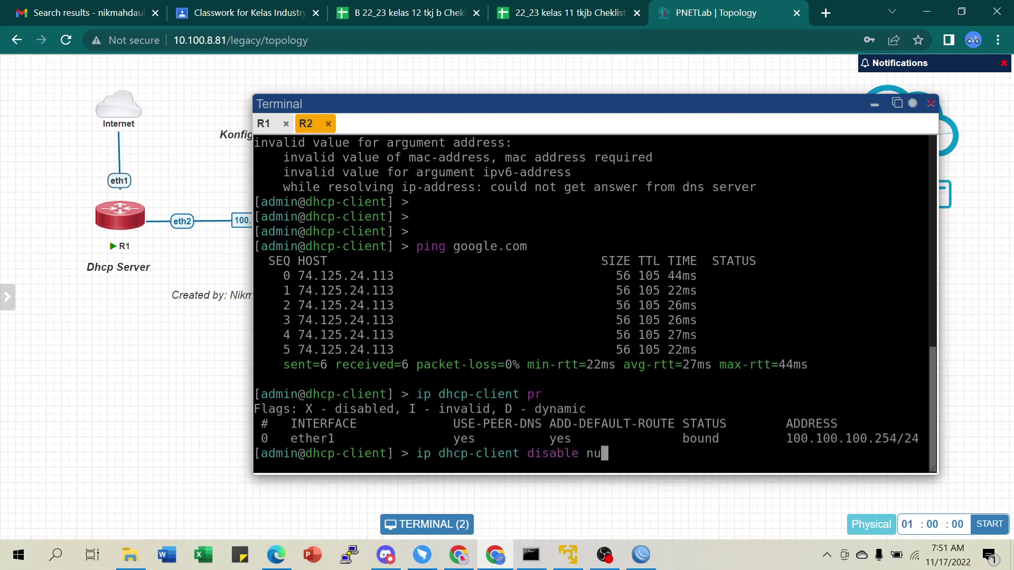
pyautogui.press('Tab')
pyautogui.write('0')
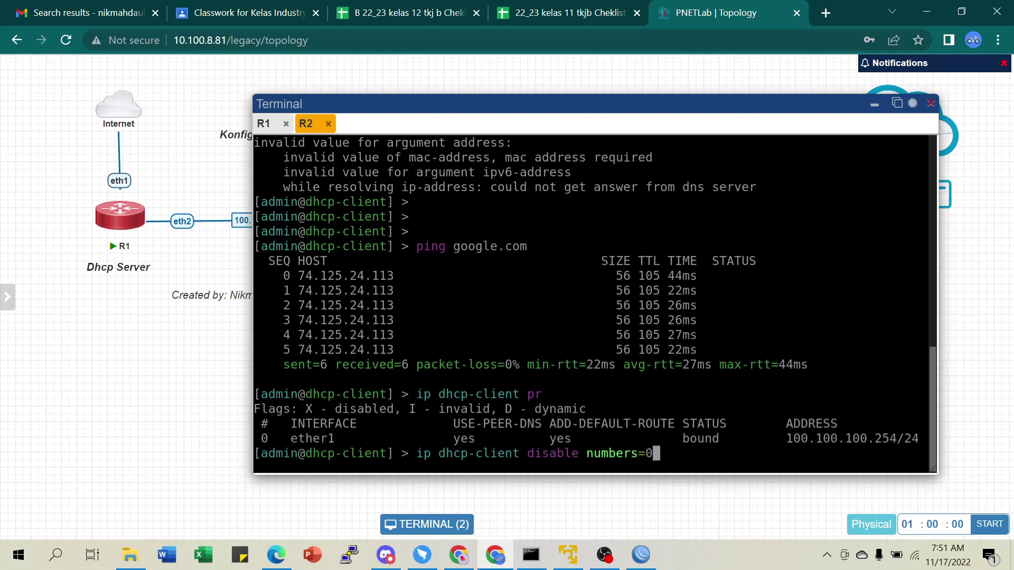
pyautogui.press('Return')
# Print R2's DHCP client list again to check the status of the disabled ether1 entry.
pyautogui.write('ip ')
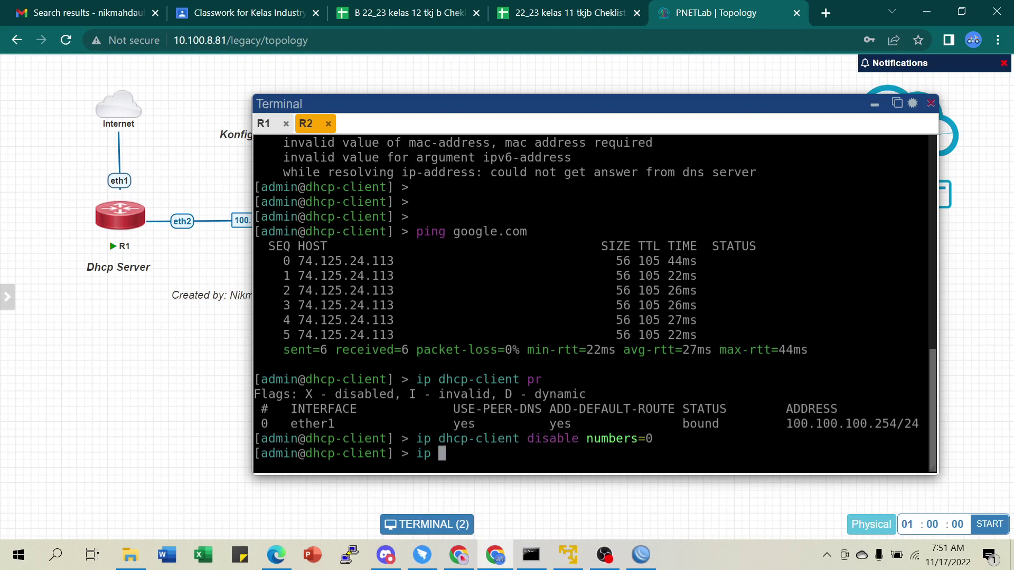
pyautogui.write('dhcp-cl')
pyautogui.press('Tab')
pyautogui.write('pr')
pyautogui.press('Return')
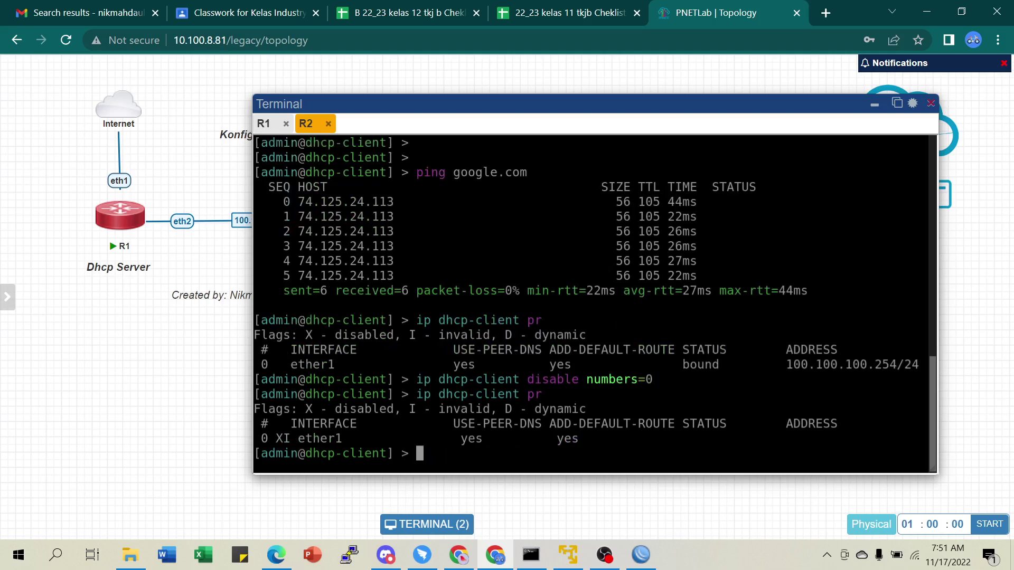
# Re-enable R2's ether1 DHCP client with "ip dhcp-client enable numbers=0".
pyautogui.press('Up')
pyautogui.press('Up')
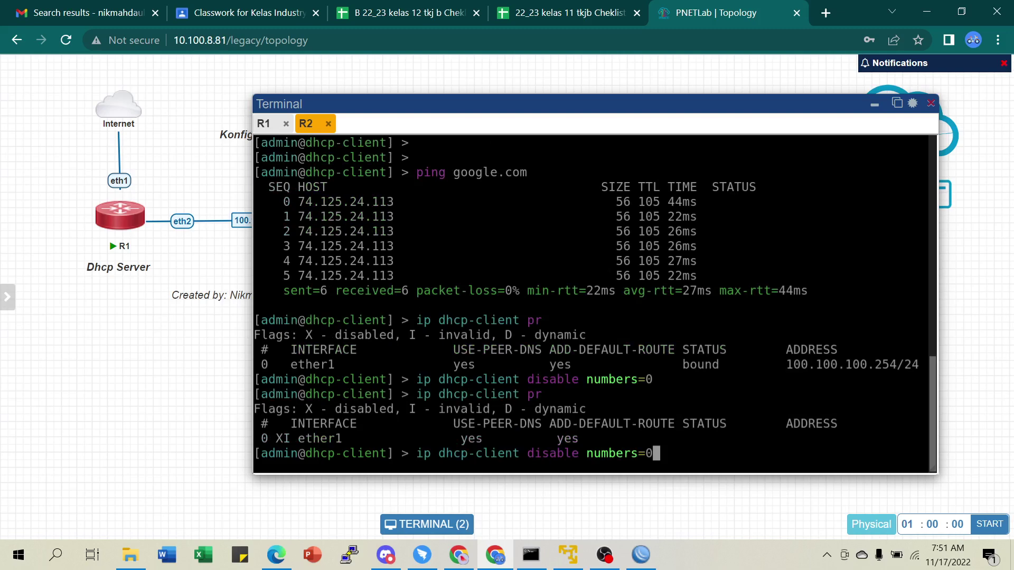
pyautogui.press('Left')
pyautogui.press('Left')
pyautogui.press('Right')
pyautogui.press('Right')
pyautogui.press('BackSpace')
pyautogui.press('BackSpace')
pyautogui.press('BackSpace')
pyautogui.press('BackSpace')
pyautogui.press('BackSpace')
pyautogui.press('BackSpace')
pyautogui.press('BackSpace')
pyautogui.press('BackSpace')
pyautogui.press('BackSpace')
pyautogui.press('BackSpace')
pyautogui.press('BackSpace')
pyautogui.press('BackSpace')
pyautogui.press('BackSpace')
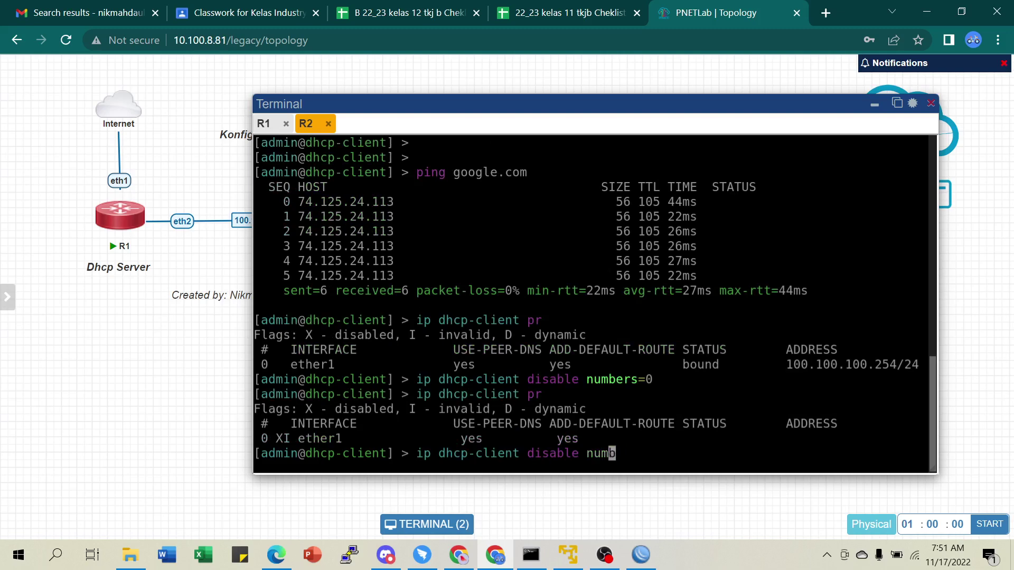
pyautogui.press('BackSpace')
pyautogui.press('BackSpace')
pyautogui.press('BackSpace')
pyautogui.press('BackSpace')
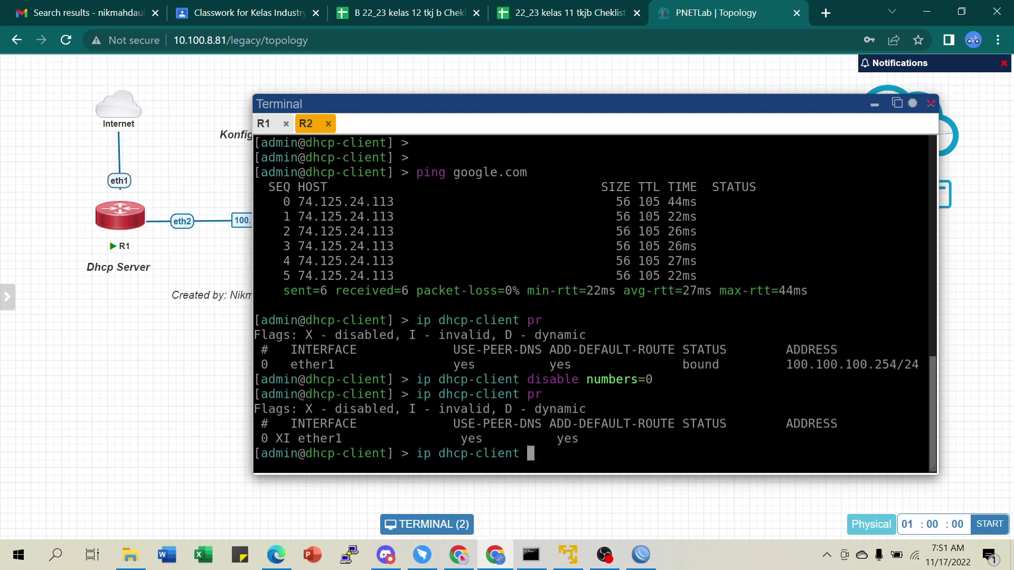
pyautogui.write('enable nu')
pyautogui.press('Tab')
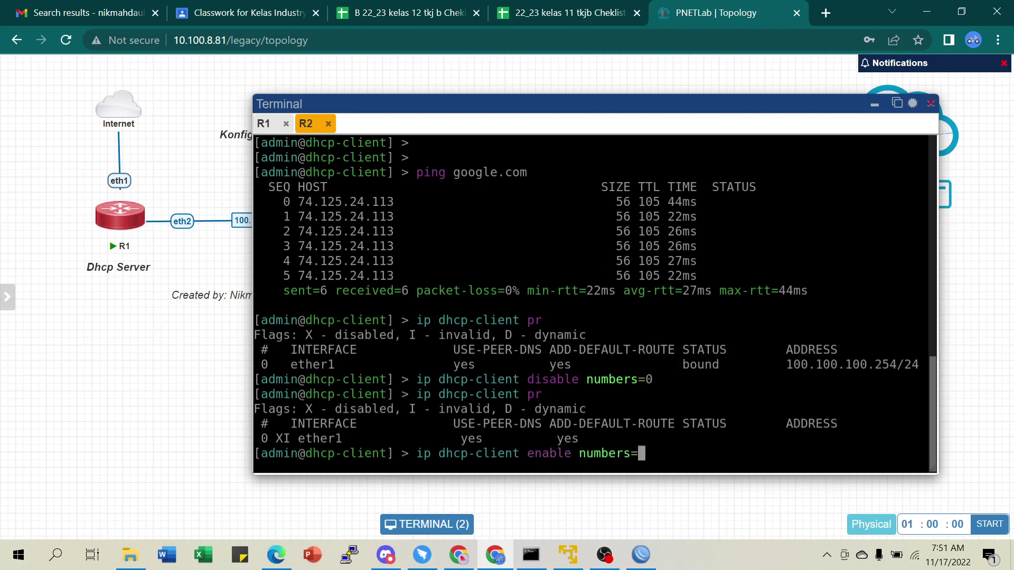
pyautogui.write('0')
pyautogui.press('Return')
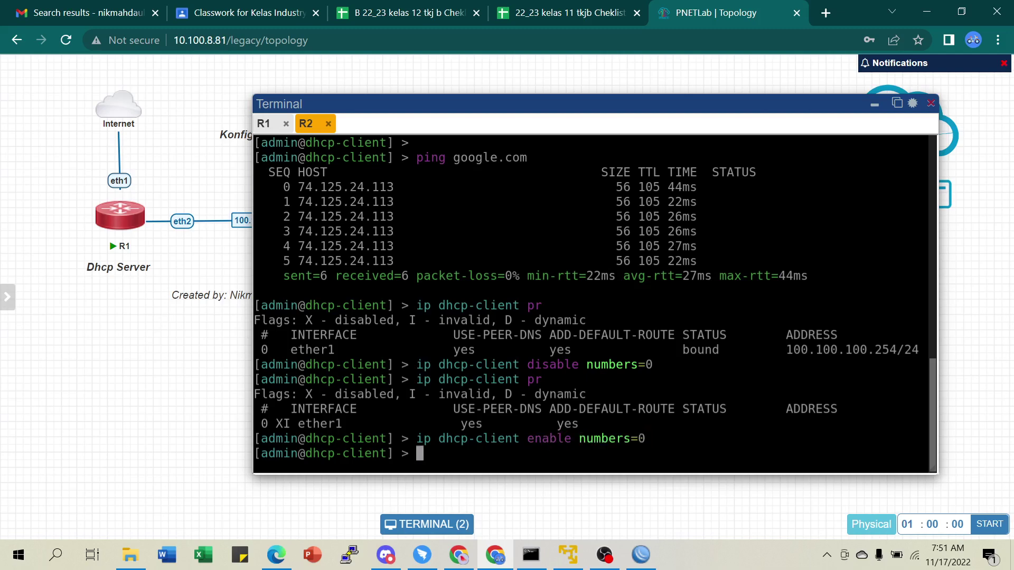
# Reprint R2's DHCP client list, highlight the newly leased address on ether1, and minimize the terminal.
pyautogui.press('Return')
pyautogui.press('Return')
pyautogui.press('Up')
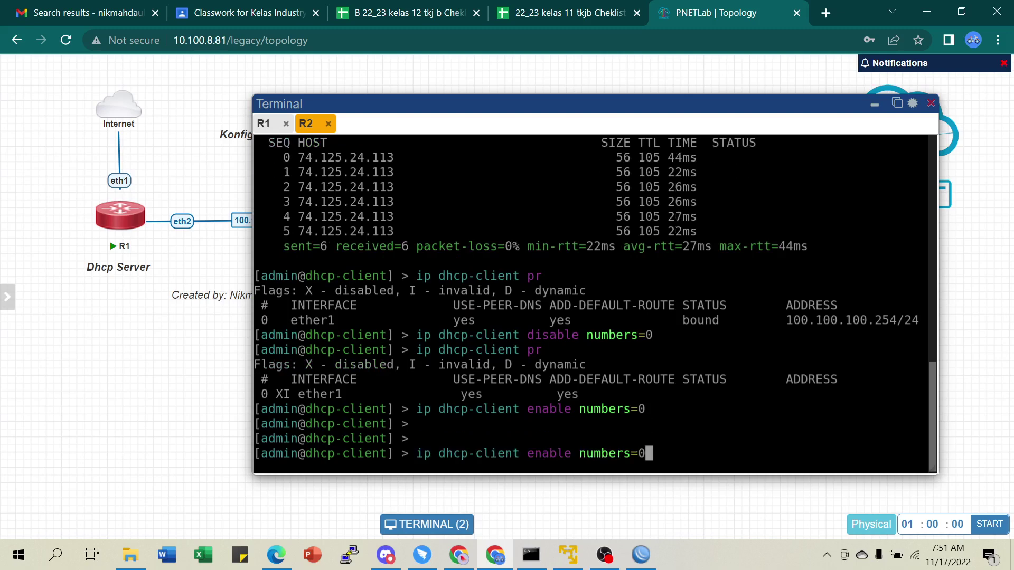
pyautogui.press('Up')
pyautogui.press('Return')
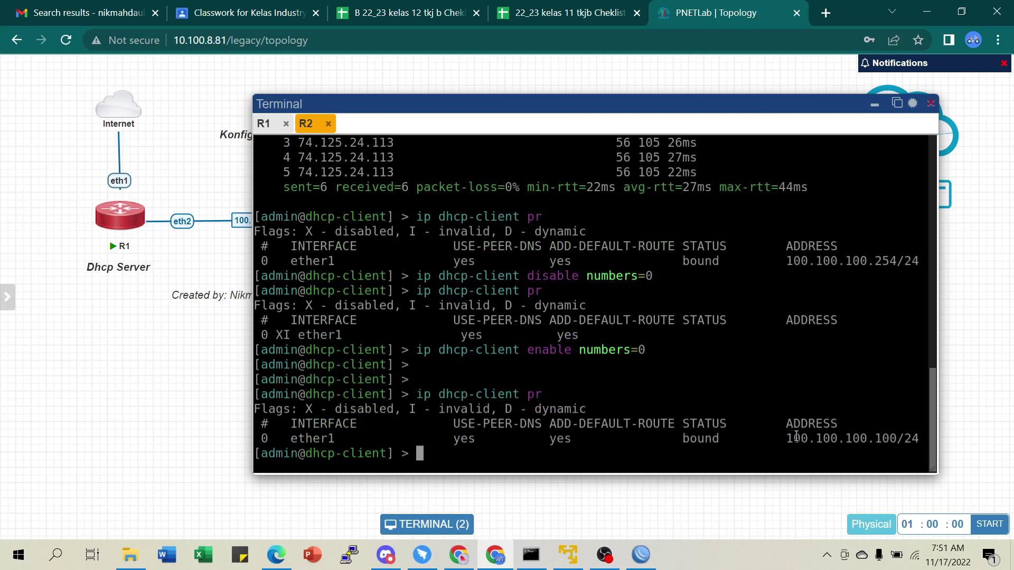
pyautogui.moveTo(787, 437); pyautogui.dragTo(903, 438)
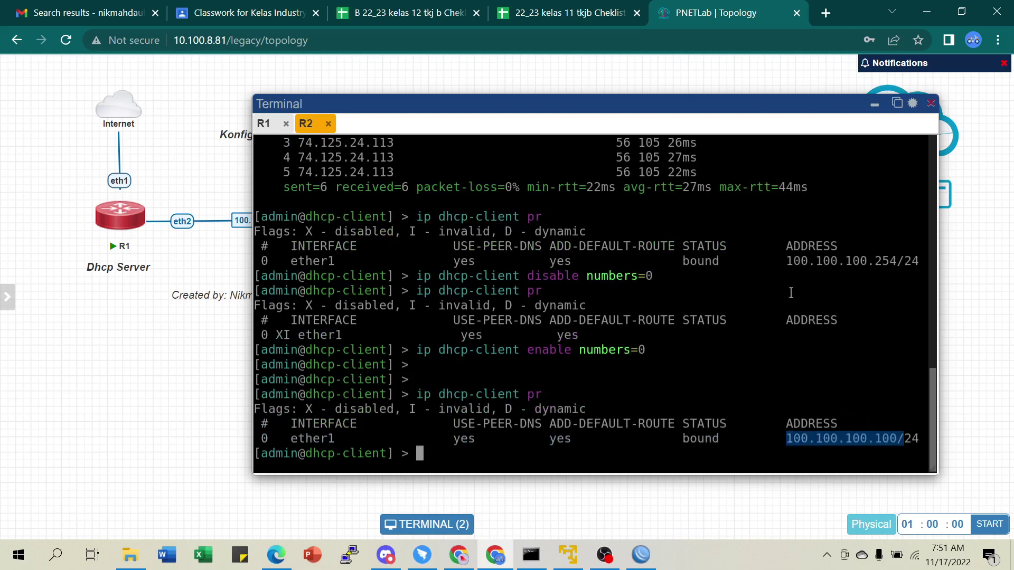
pyautogui.click(873, 106)
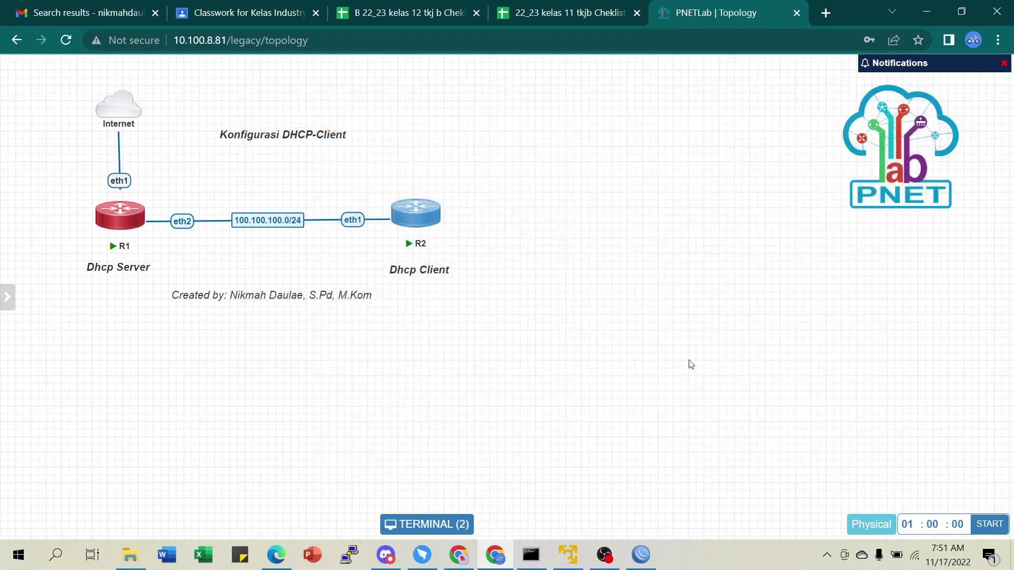
# Switch to WinBox, try to connect a new session to 100.100.100.100 as admin, and close the connection window.
pyautogui.click(650, 564)
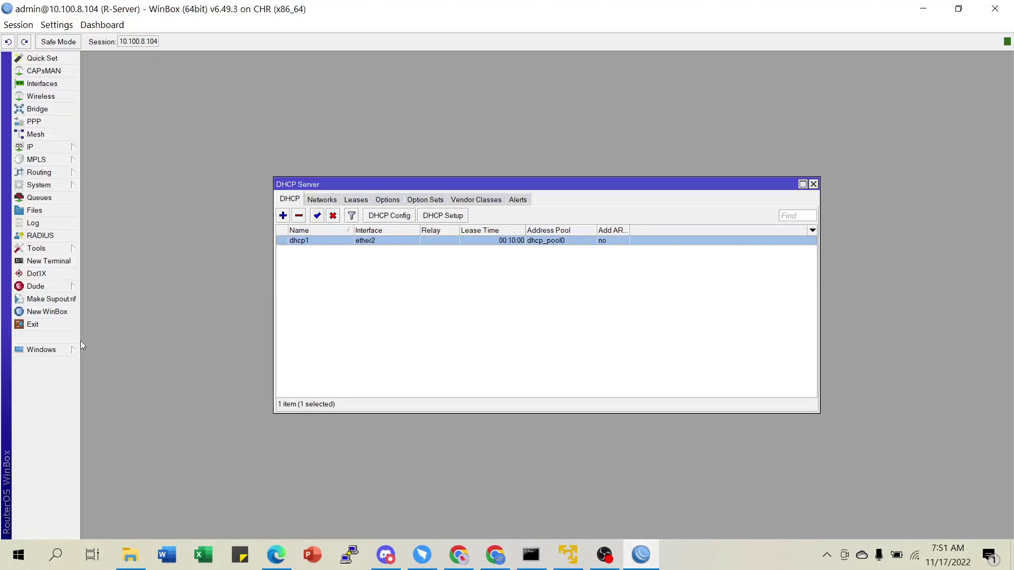
pyautogui.click(48, 312)
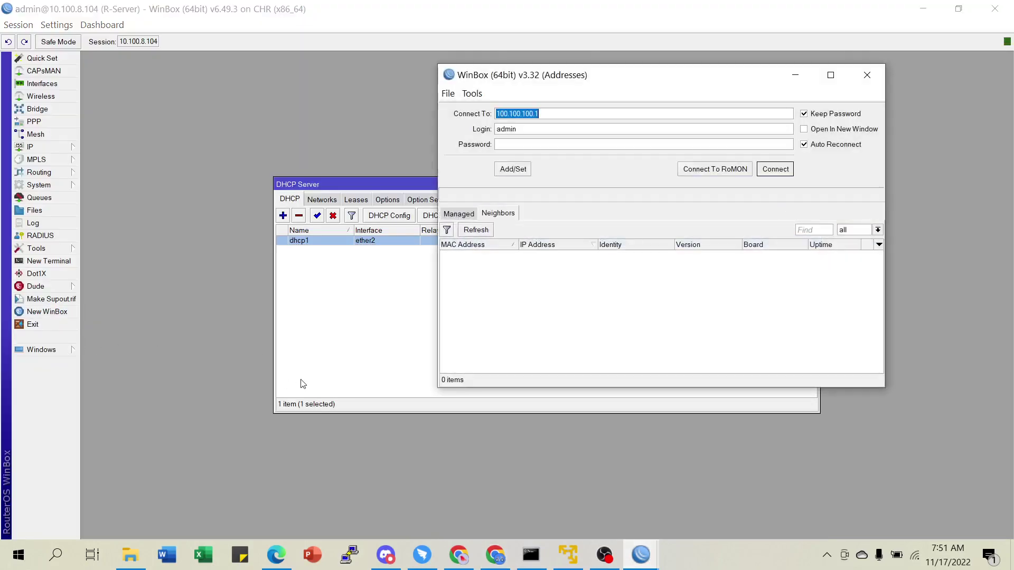
pyautogui.click(548, 114)
pyautogui.click(775, 169)
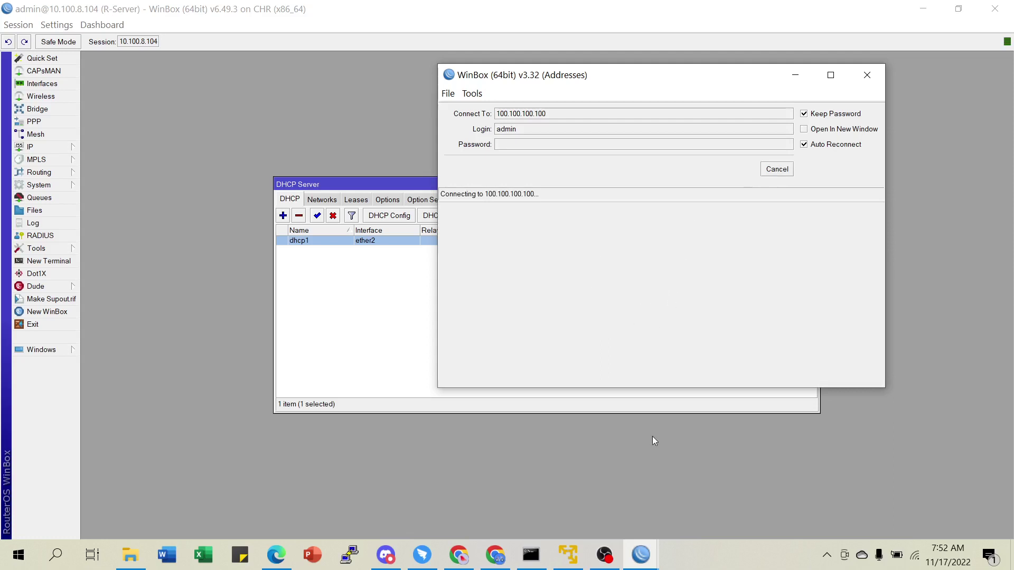
pyautogui.click(867, 83)
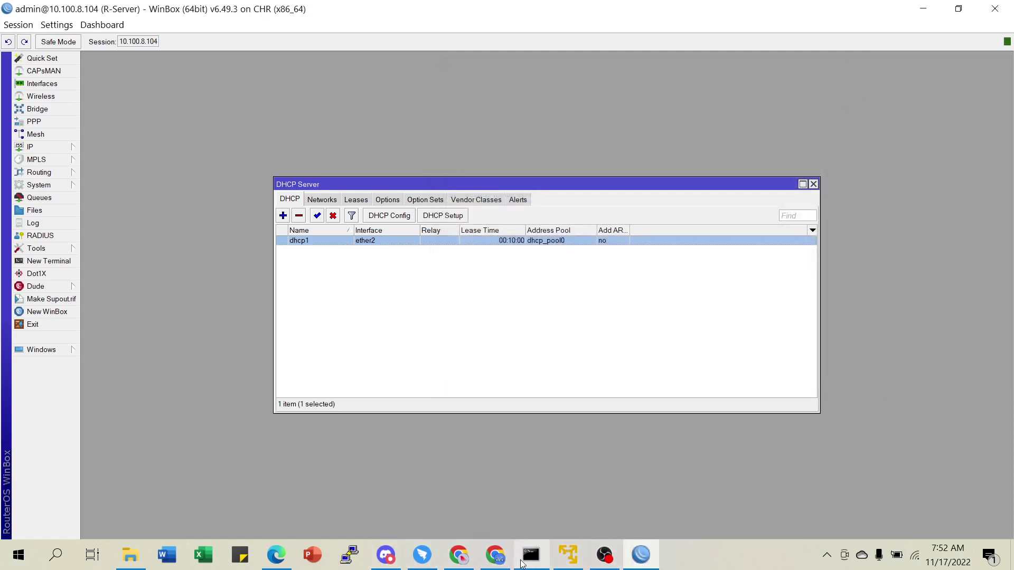
# Switch to the PNETLab topology, print R2's IP addresses with "ip address pr" in its terminal, and highlight the ether1 address.
pyautogui.moveTo(502, 564)
pyautogui.click(501, 544)
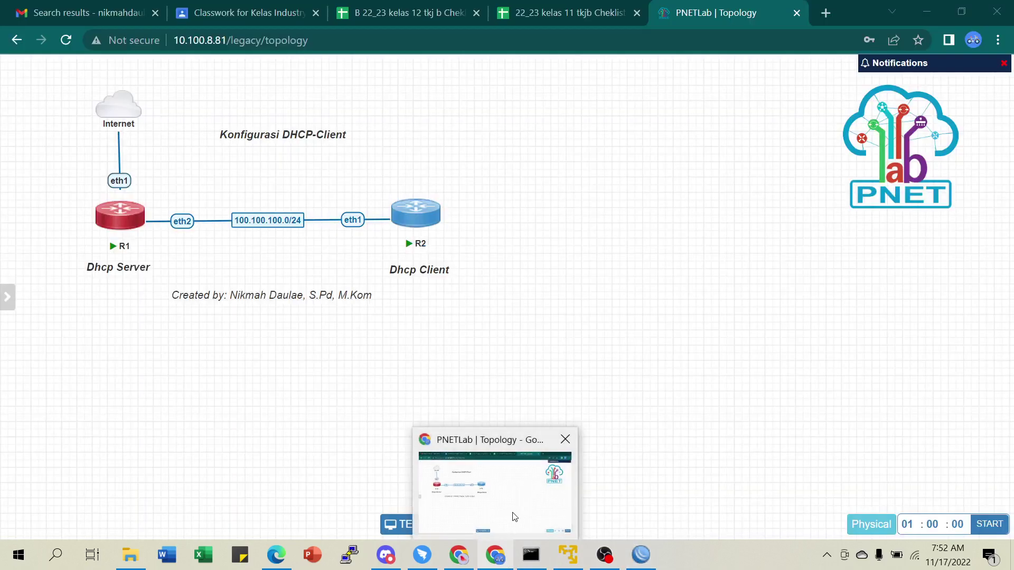
pyautogui.click(425, 524)
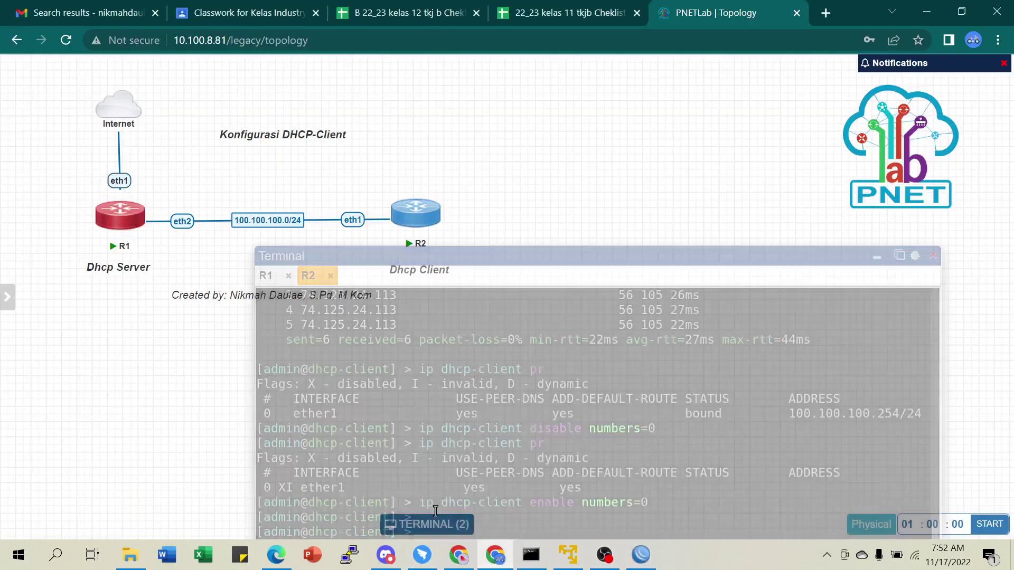
pyautogui.moveTo(500, 255); pyautogui.dragTo(505, 132)
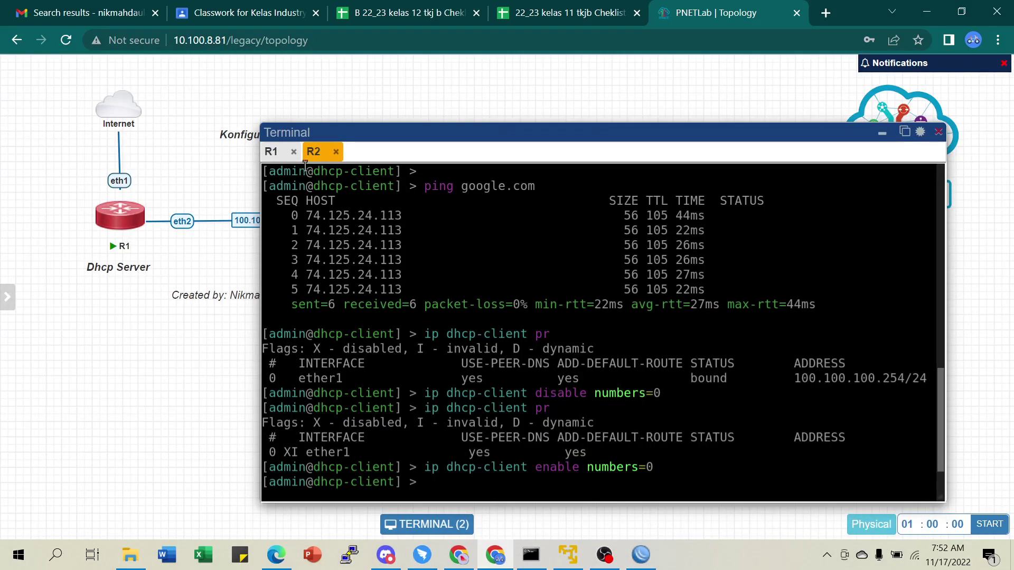
pyautogui.click(268, 152)
pyautogui.click(314, 153)
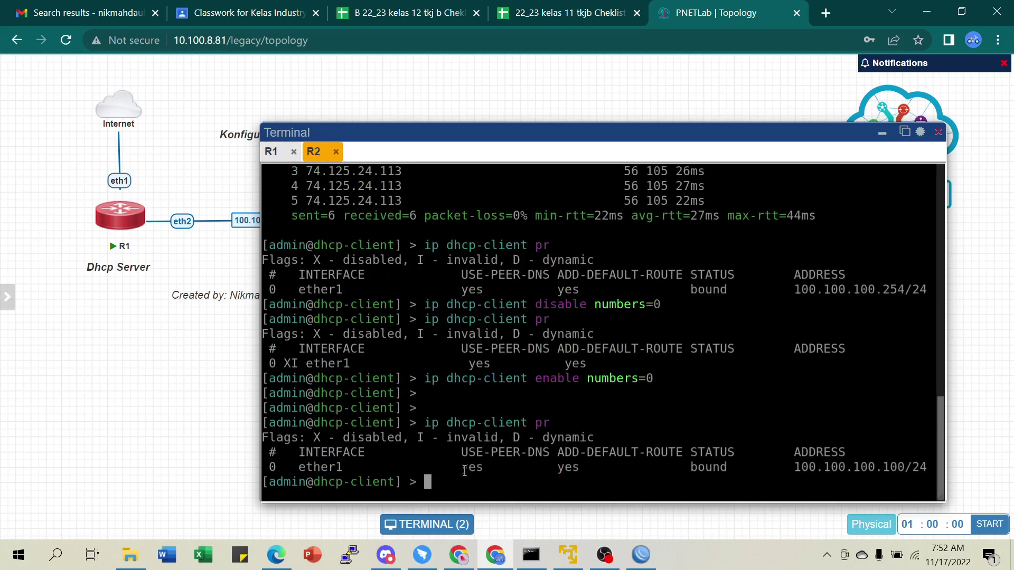
pyautogui.write('ip address pr')
pyautogui.press('Return')
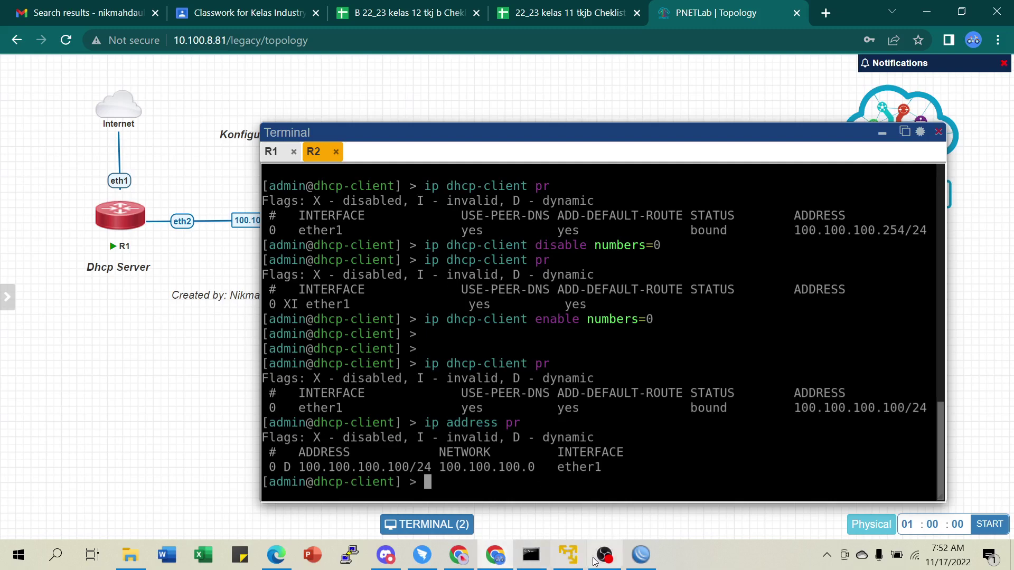
pyautogui.click(640, 554)
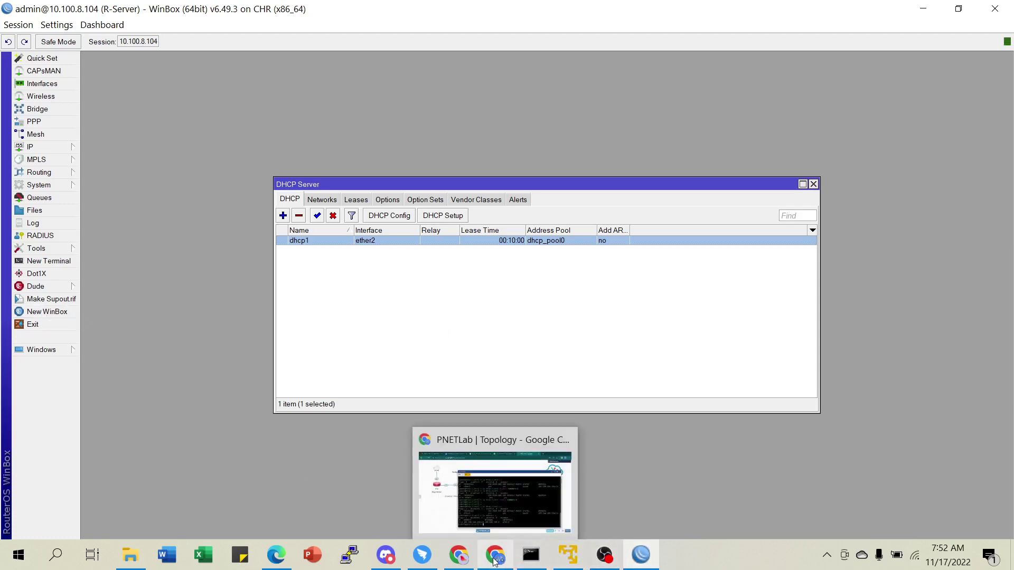
pyautogui.click(479, 538)
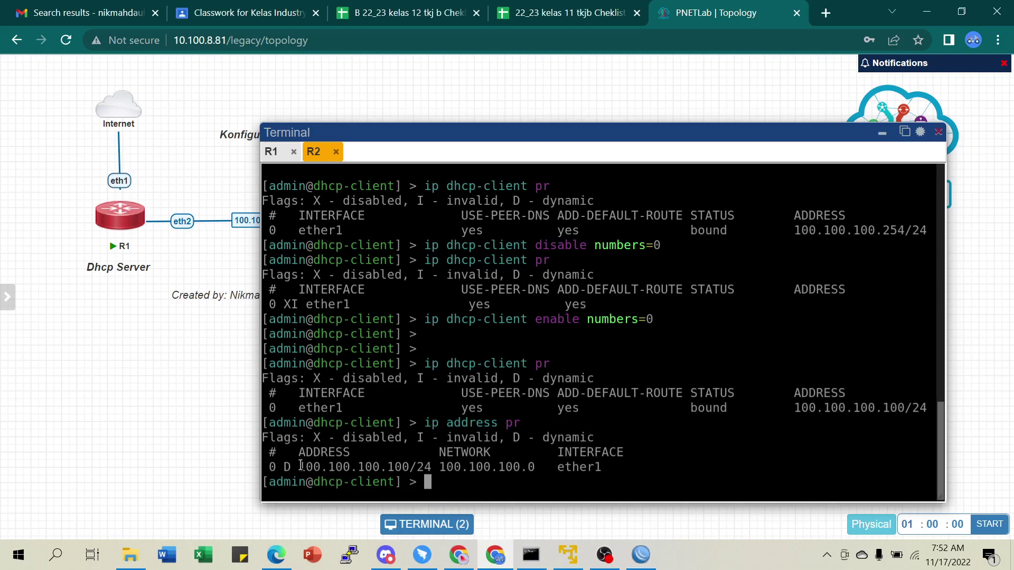
pyautogui.moveTo(300, 464); pyautogui.dragTo(403, 466)
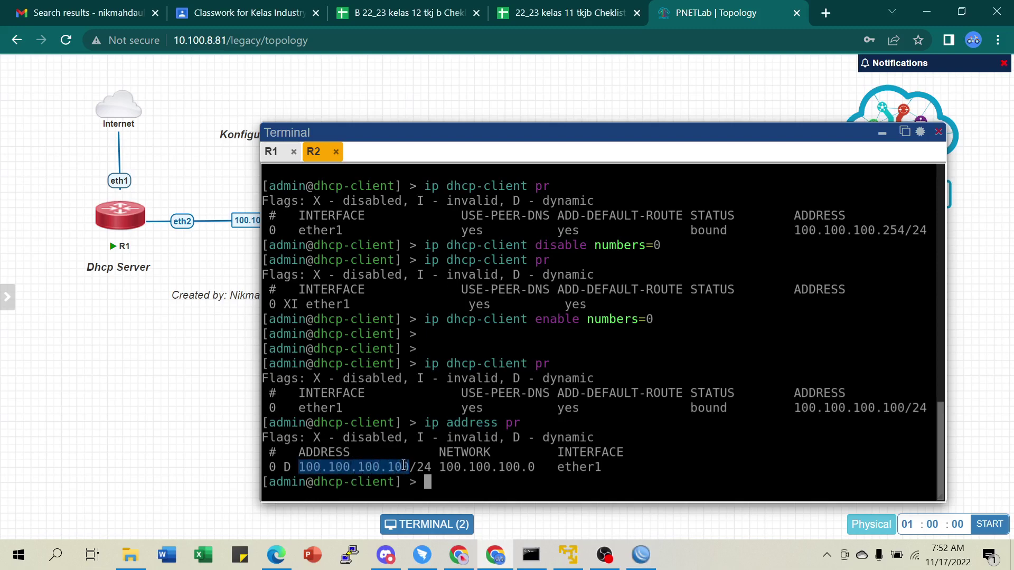
# Switch to WinBox, try to connect another new session to R2's address 100.100.100.100 as admin, and close the connection window.
pyautogui.click(641, 554)
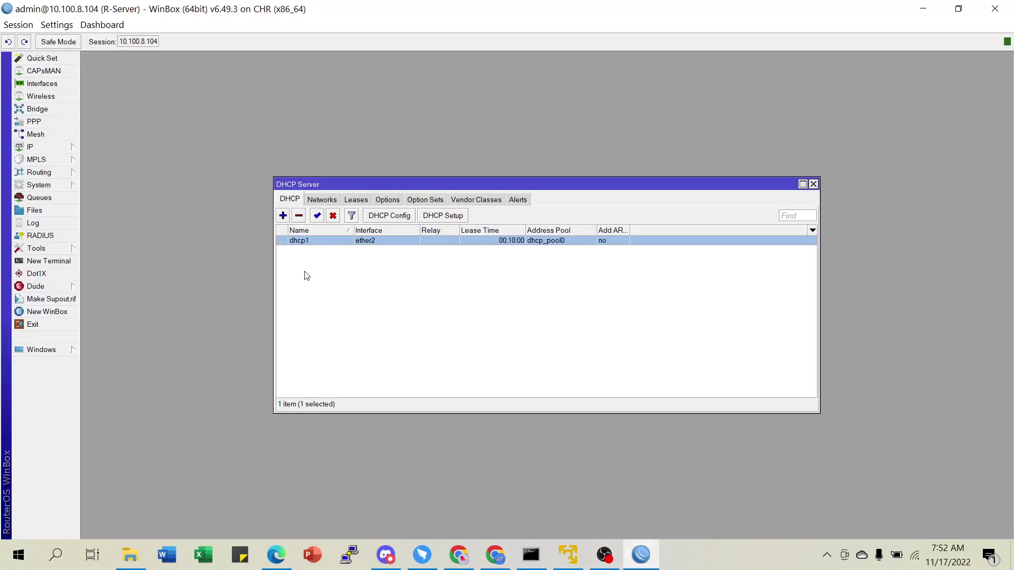
pyautogui.click(47, 313)
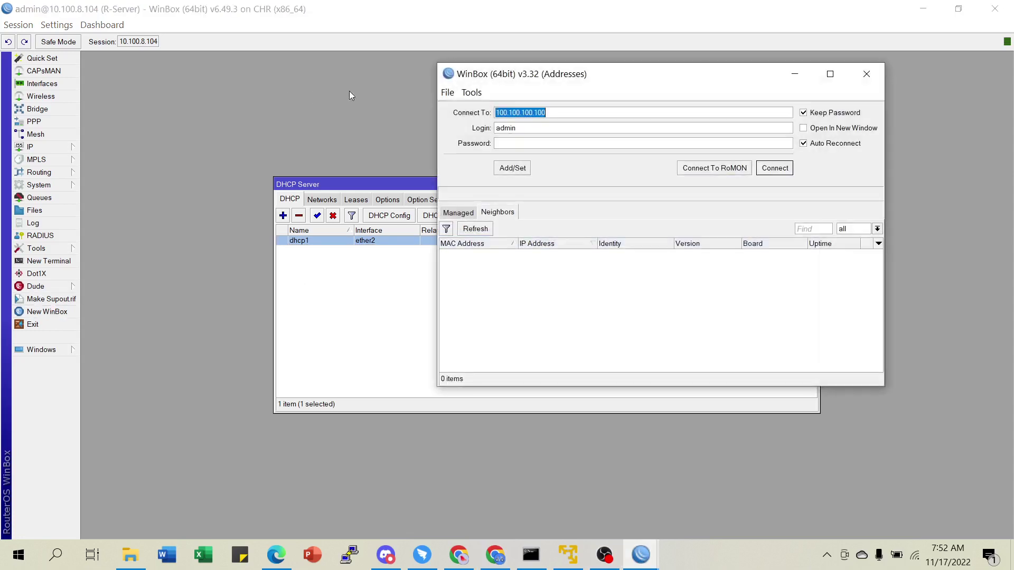
pyautogui.click(572, 115)
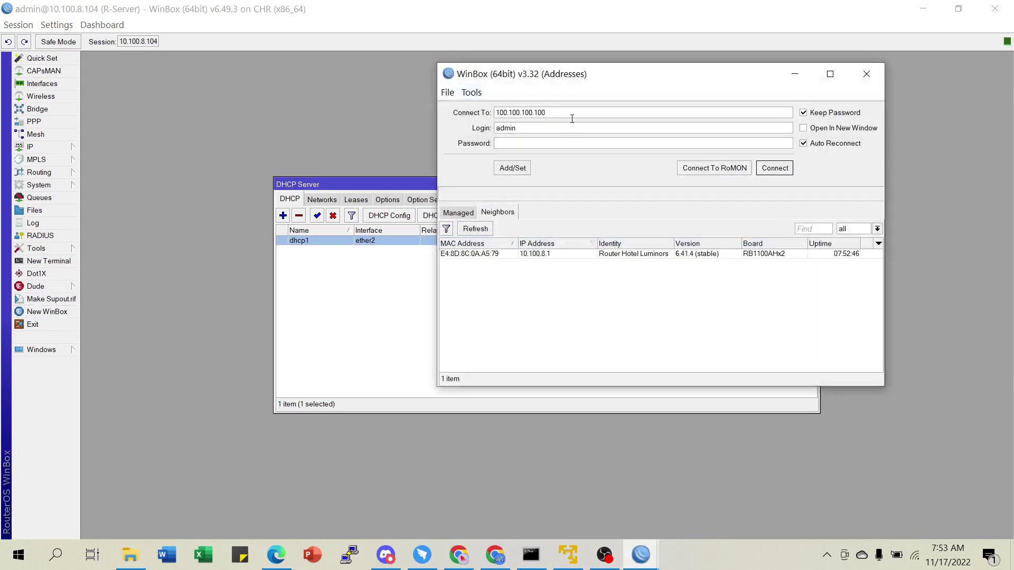
pyautogui.click(774, 168)
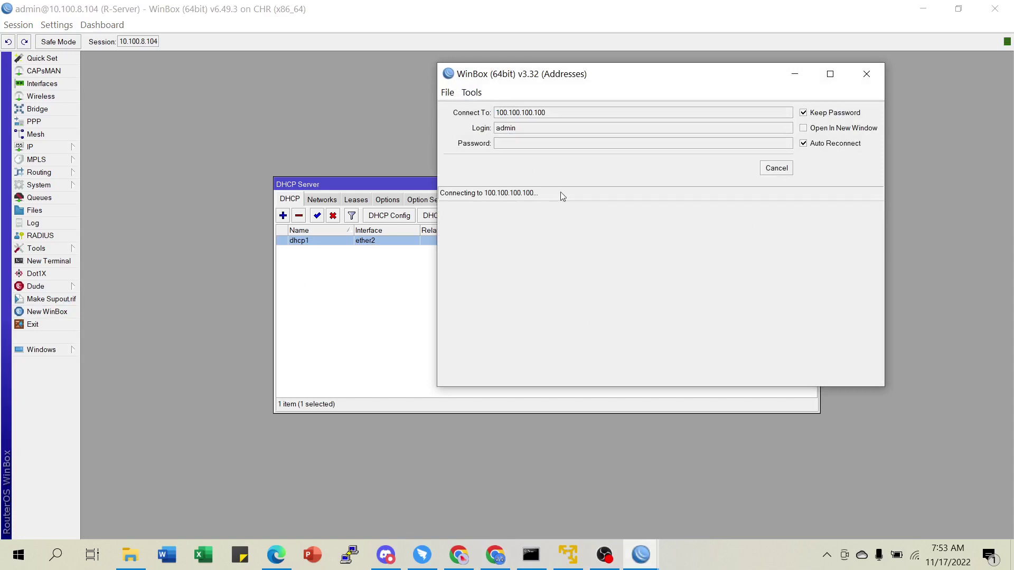
pyautogui.click(866, 74)
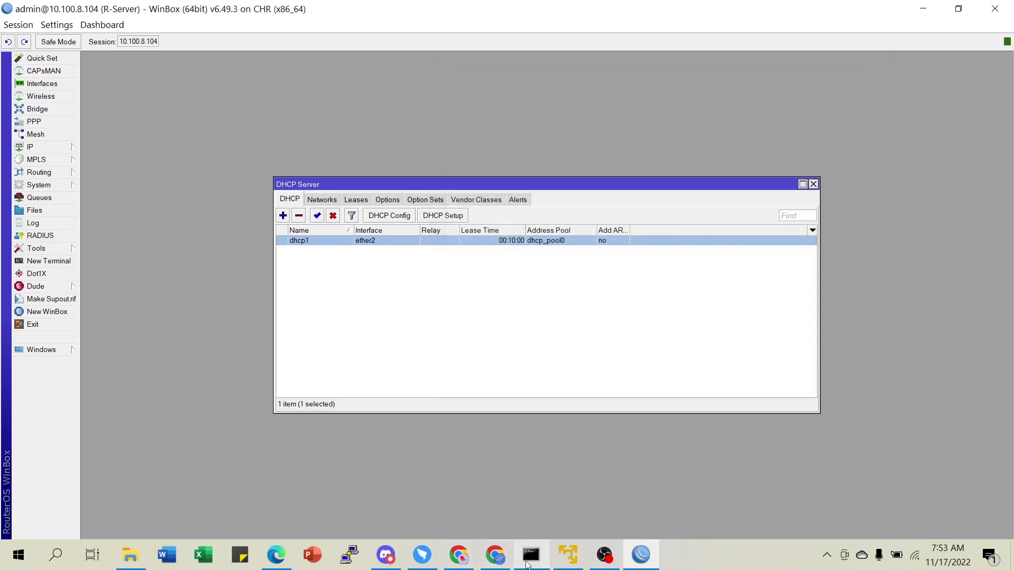
# Switch back to R2's terminal in PNETLab, ping google.com, stop the ping, and print the IP addresses again with "ip address pr".
pyautogui.click(495, 557)
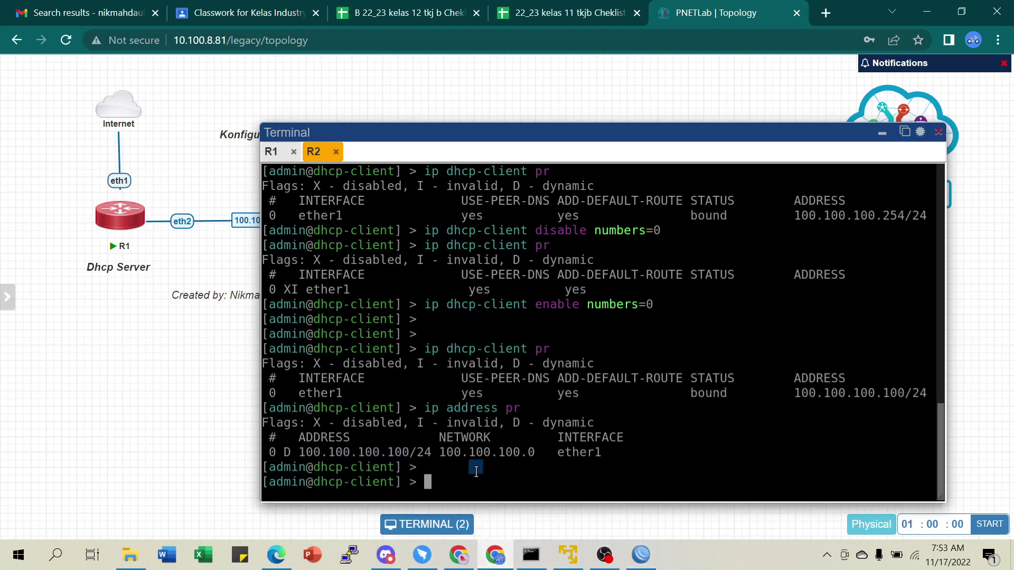
pyautogui.press('Return')
pyautogui.press('Return')
pyautogui.press('Return')
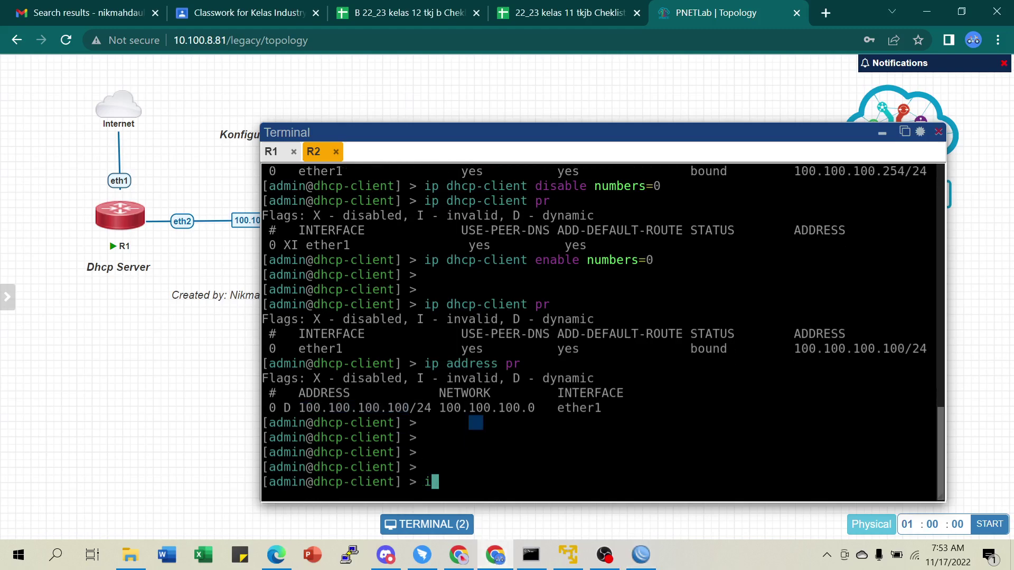
pyautogui.write('ping google')
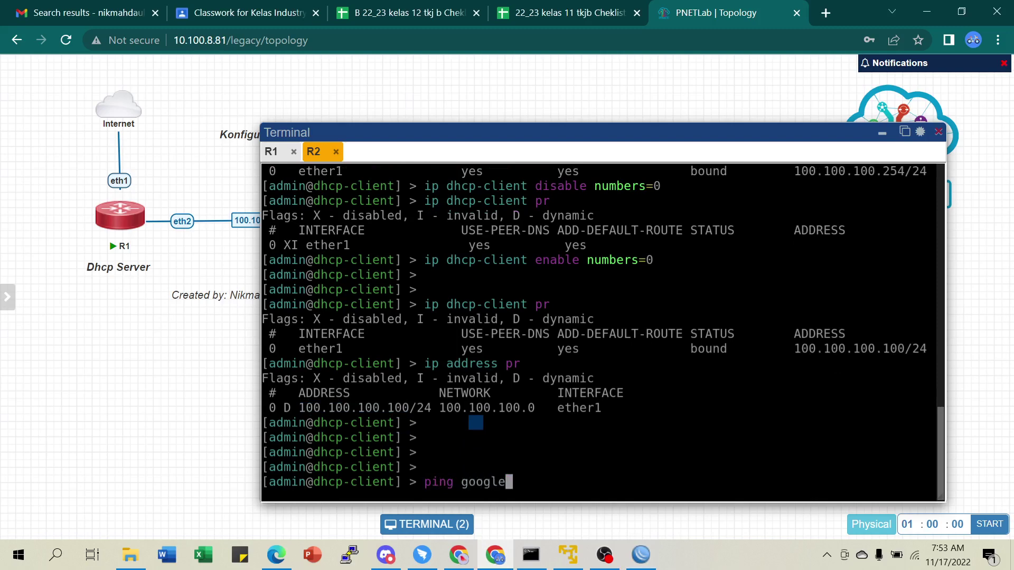
pyautogui.write('.com')
pyautogui.press('Return')
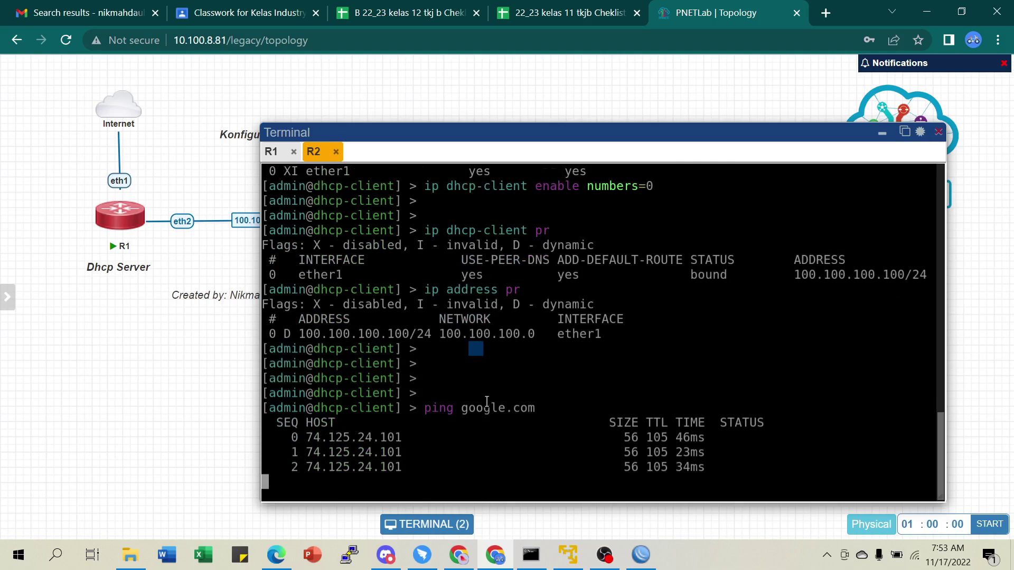
pyautogui.hotkey('ctrl', 'c')
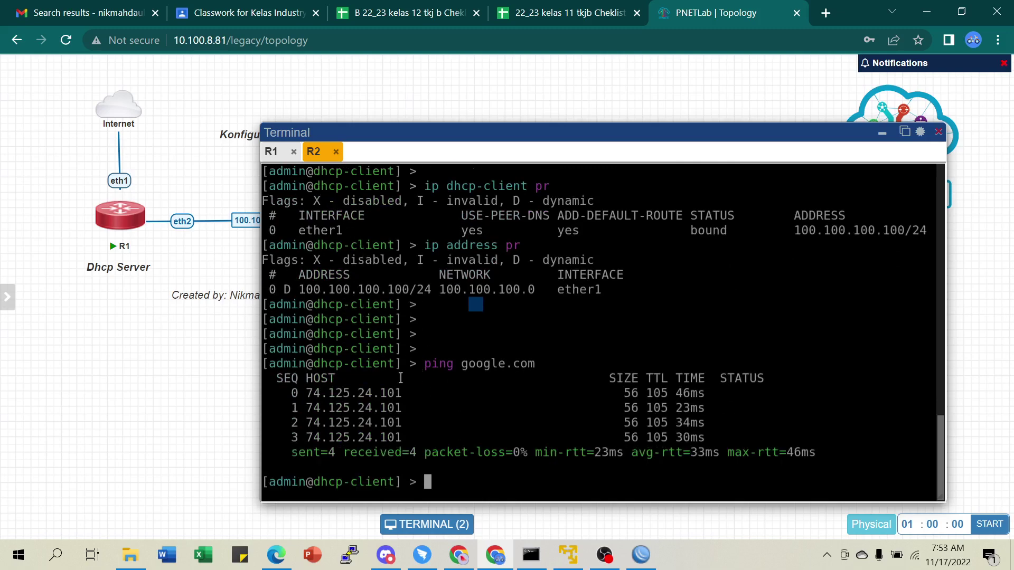
pyautogui.write('ip address pr')
pyautogui.press('Return')
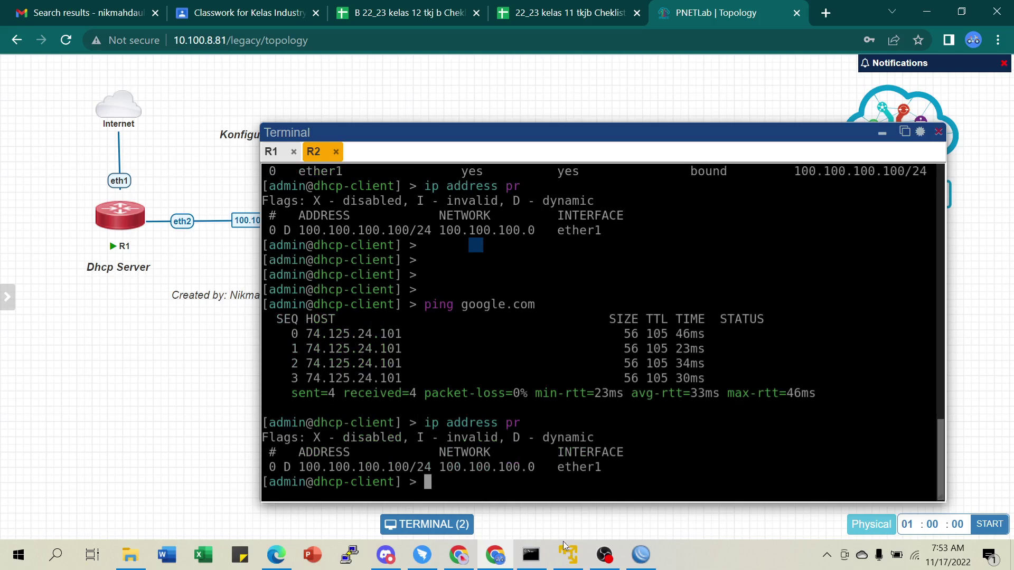
# Retry a new WinBox session to 100.100.100.100 as admin, close the connection window, and minimize WinBox and the PNETLab terminal.
pyautogui.click(641, 554)
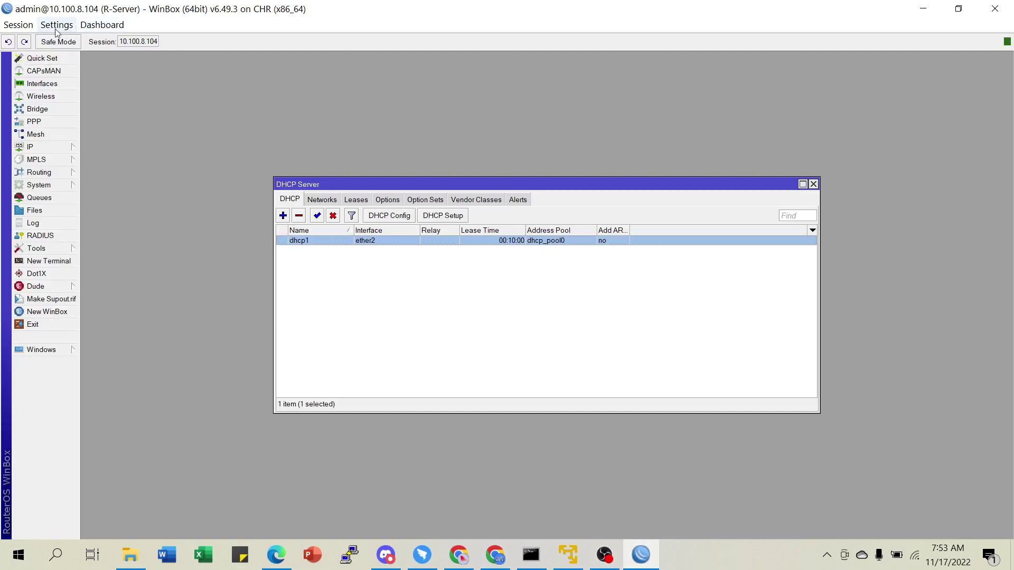
pyautogui.click(46, 312)
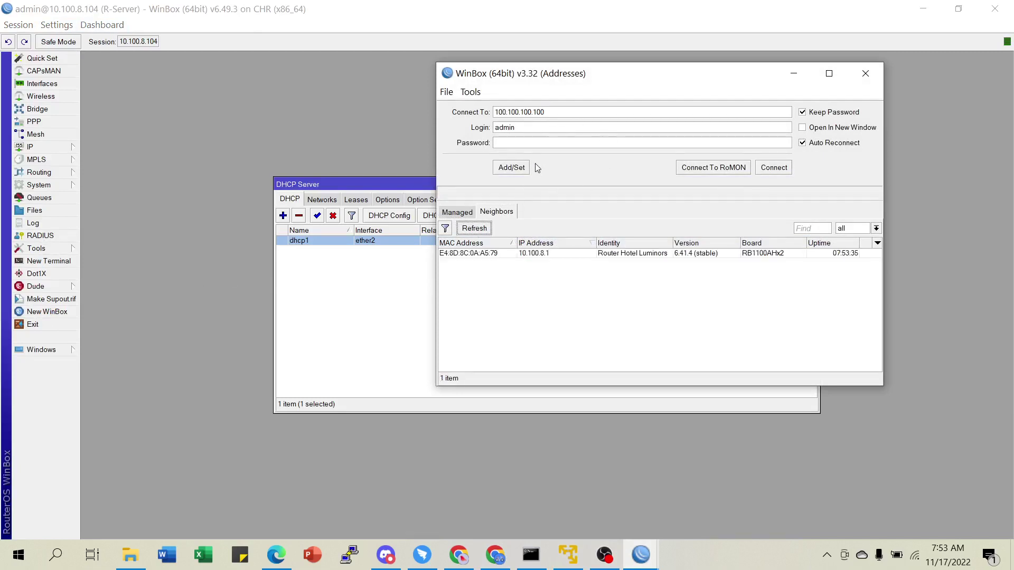
pyautogui.click(774, 170)
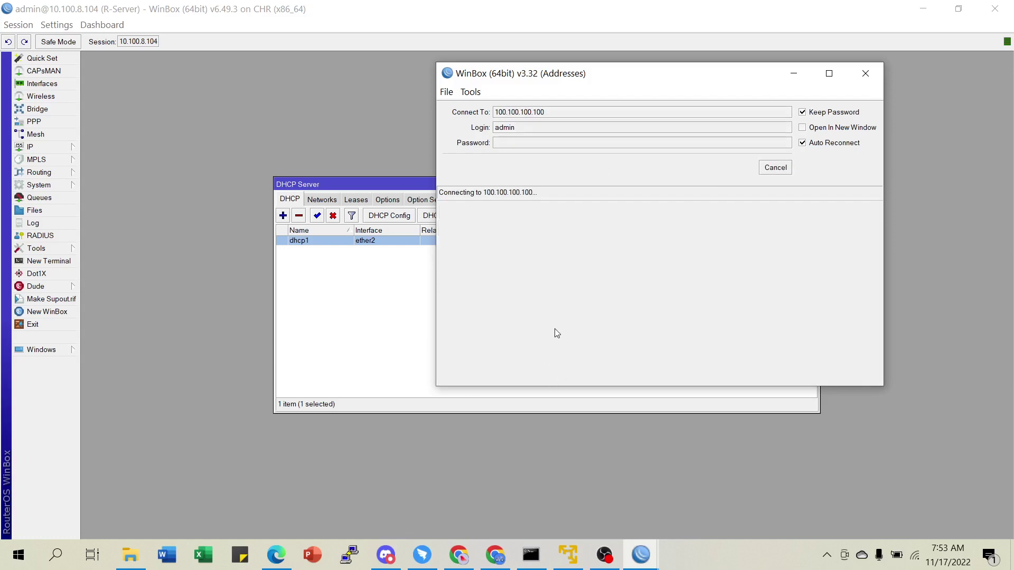
pyautogui.click(865, 74)
pyautogui.click(923, 9)
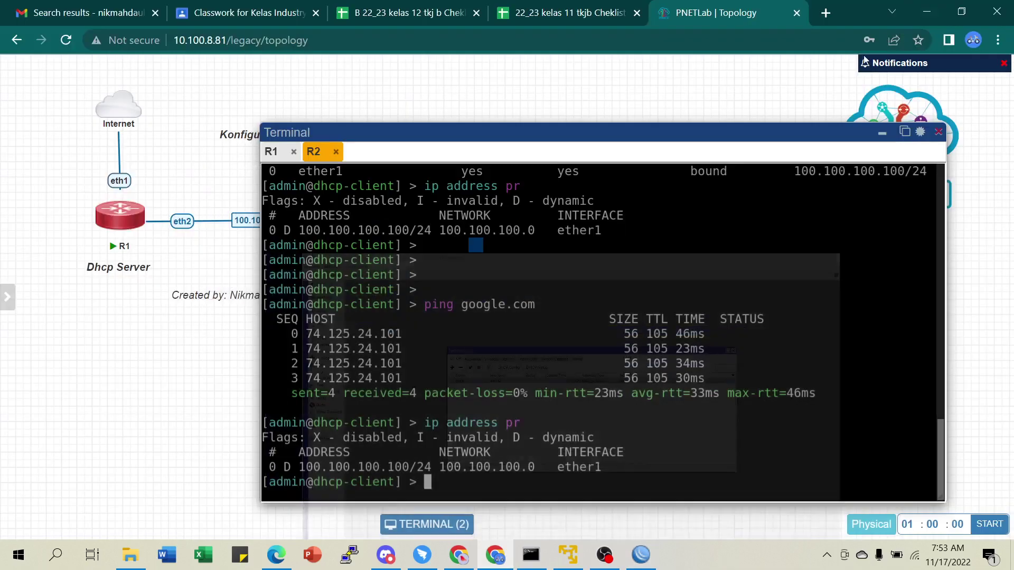
pyautogui.click(881, 134)
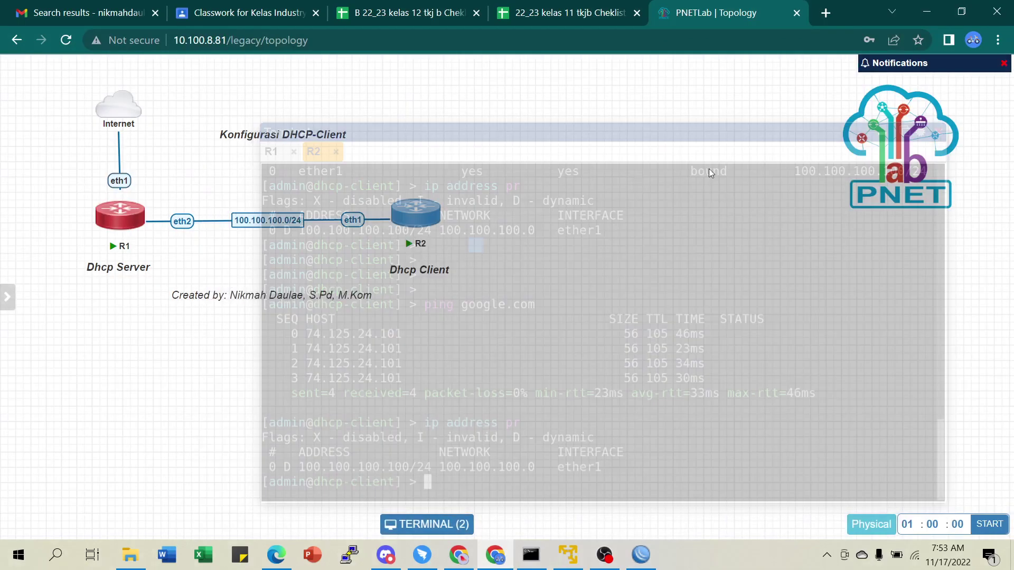
# Switch from the topology to R1's WinBox session, close the DHCP Server window, and display R1's IP address list.
pyautogui.moveTo(402, 214)
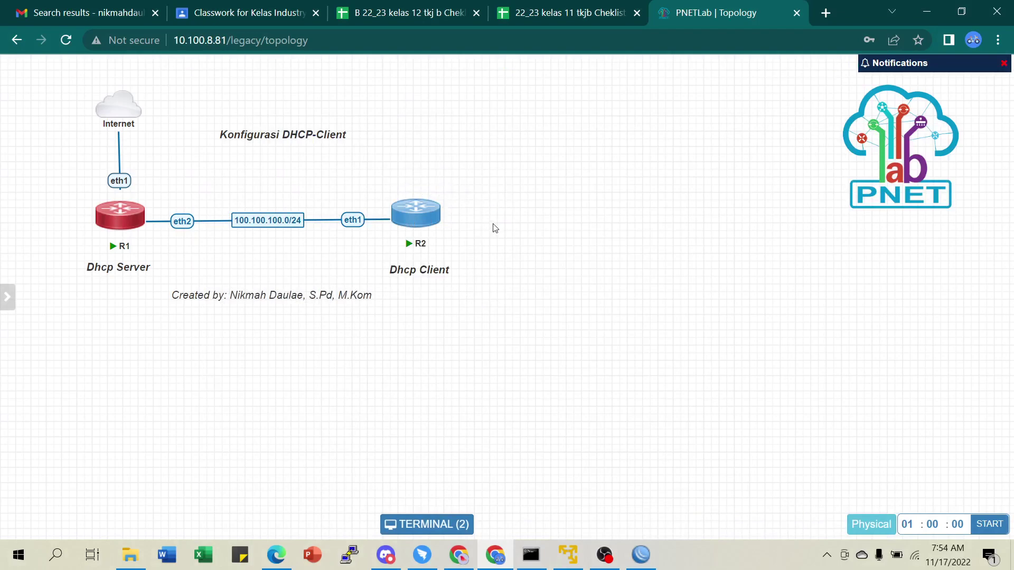
pyautogui.moveTo(437, 233)
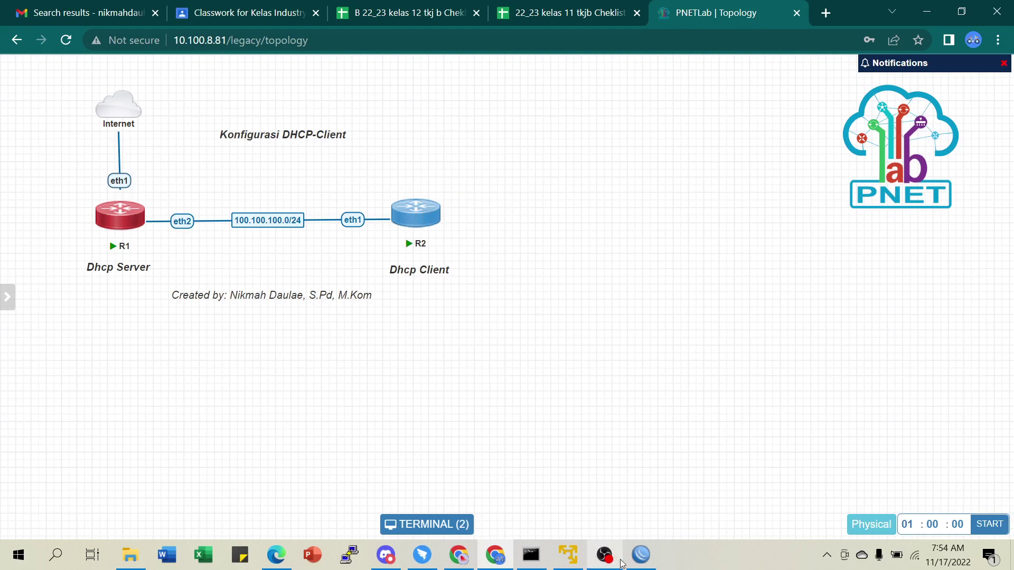
pyautogui.moveTo(644, 560)
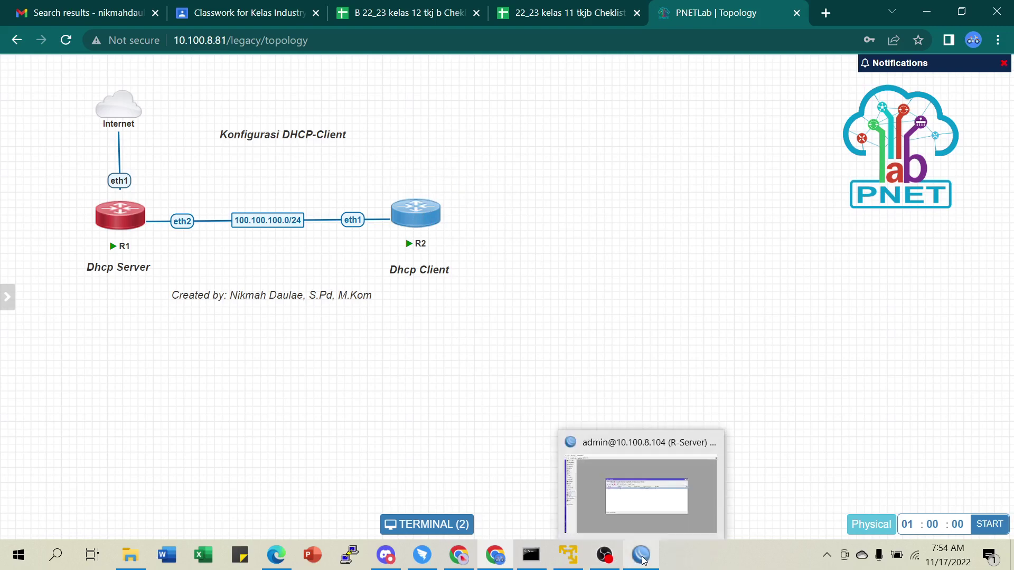
pyautogui.click(650, 505)
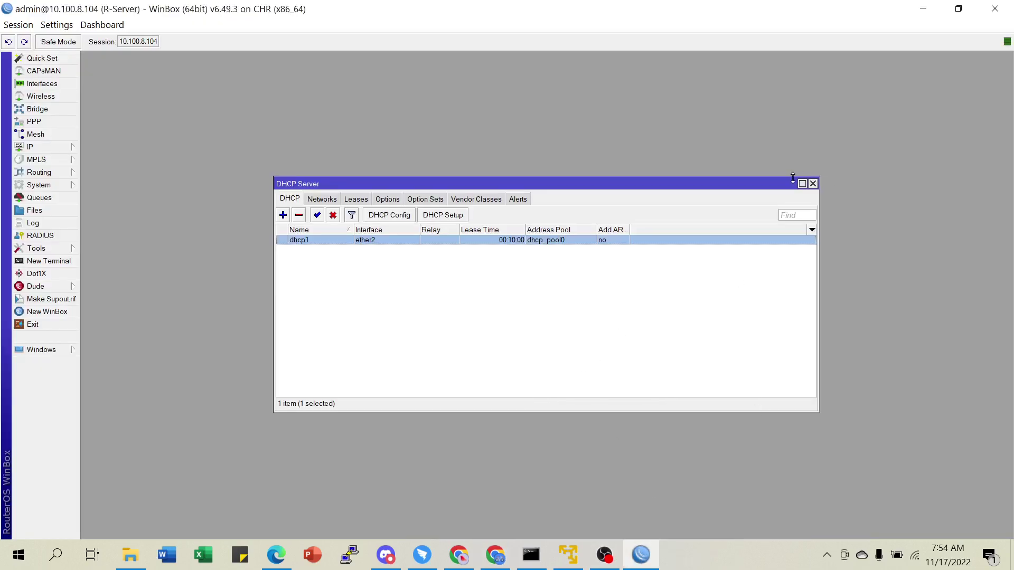
pyautogui.click(812, 184)
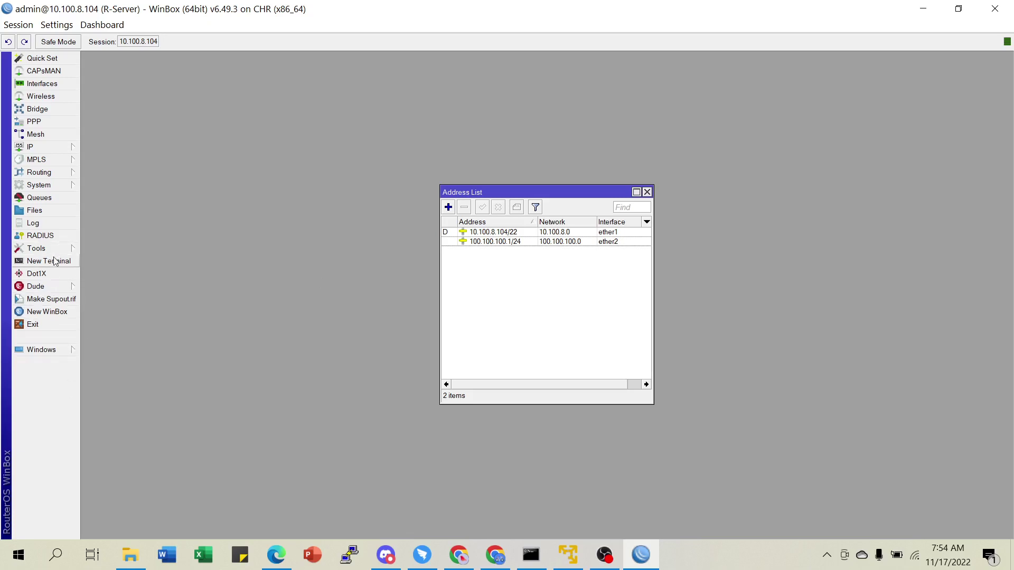
# Try to connect a new WinBox session to R1's ether2 address 100.100.100.1 as admin, and cancel the attempt.
pyautogui.click(53, 312)
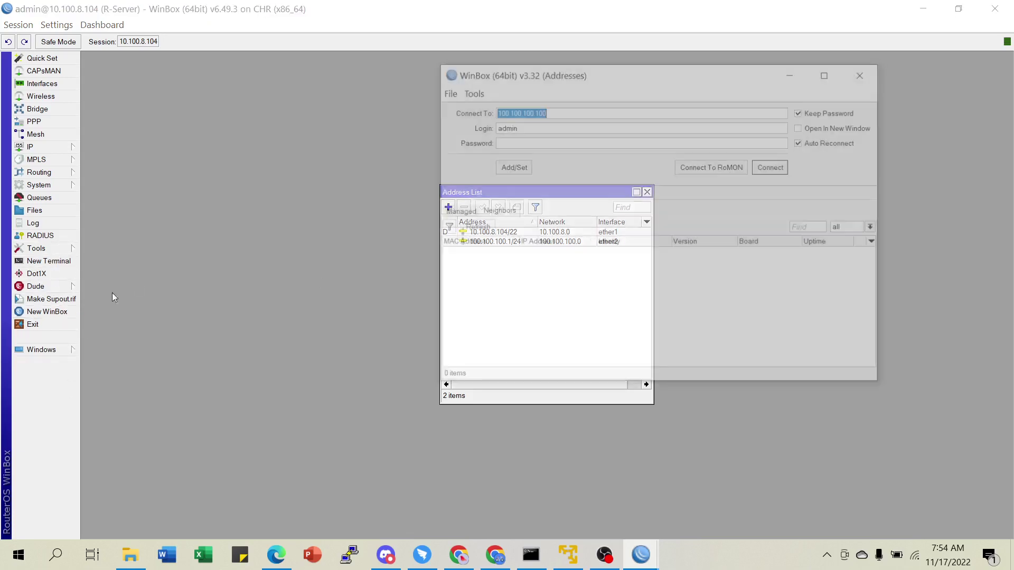
pyautogui.click(556, 116)
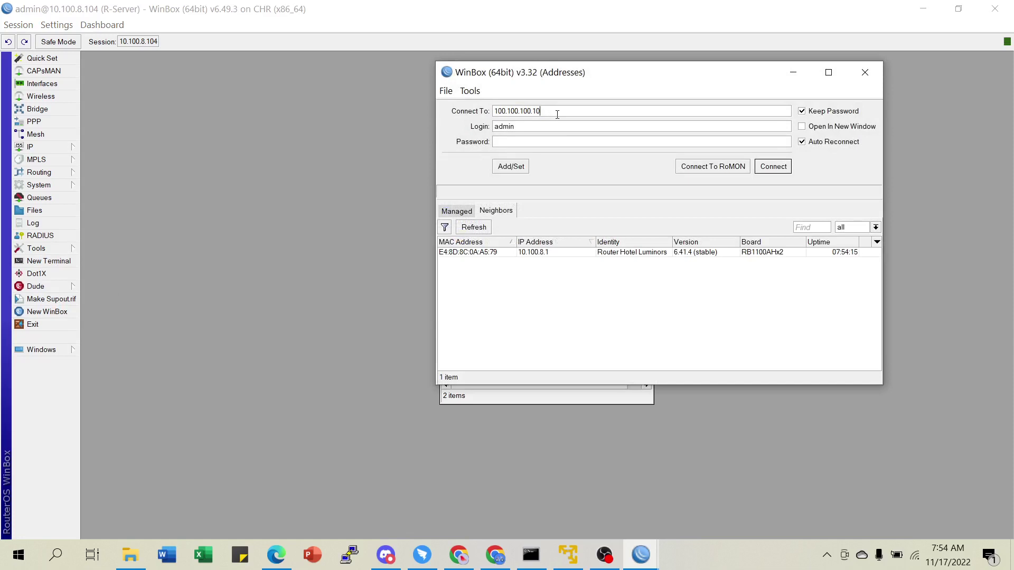
pyautogui.click(774, 169)
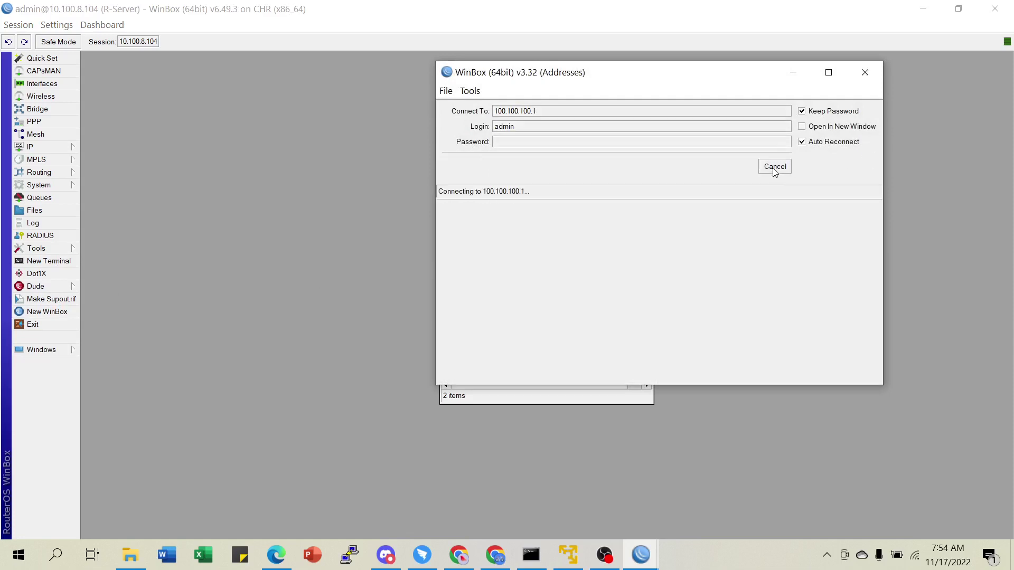
pyautogui.click(774, 166)
# Set the connection address back to 100.100.100.100, try to connect as admin, and close the connection window.
pyautogui.click(554, 116)
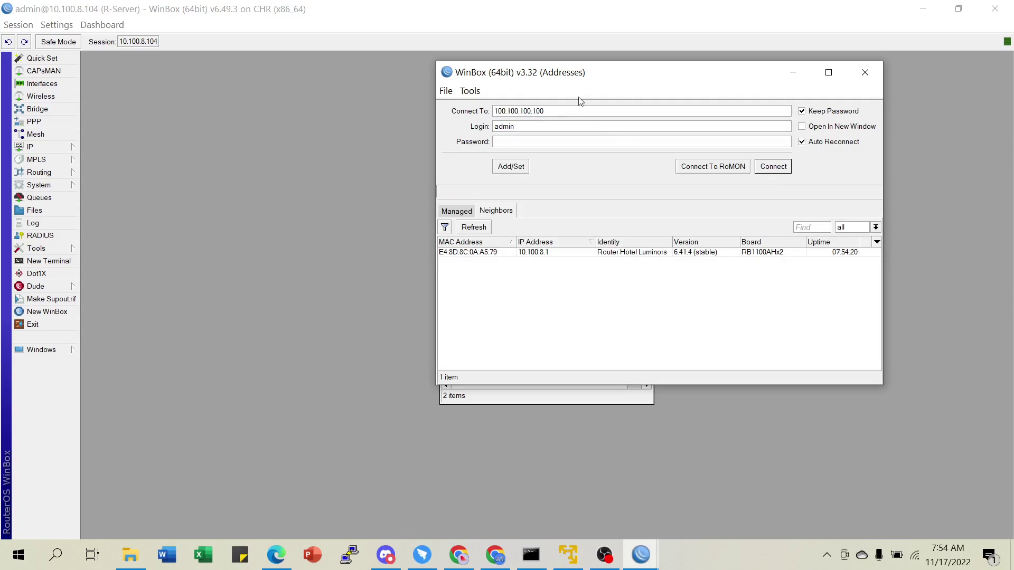
pyautogui.click(772, 167)
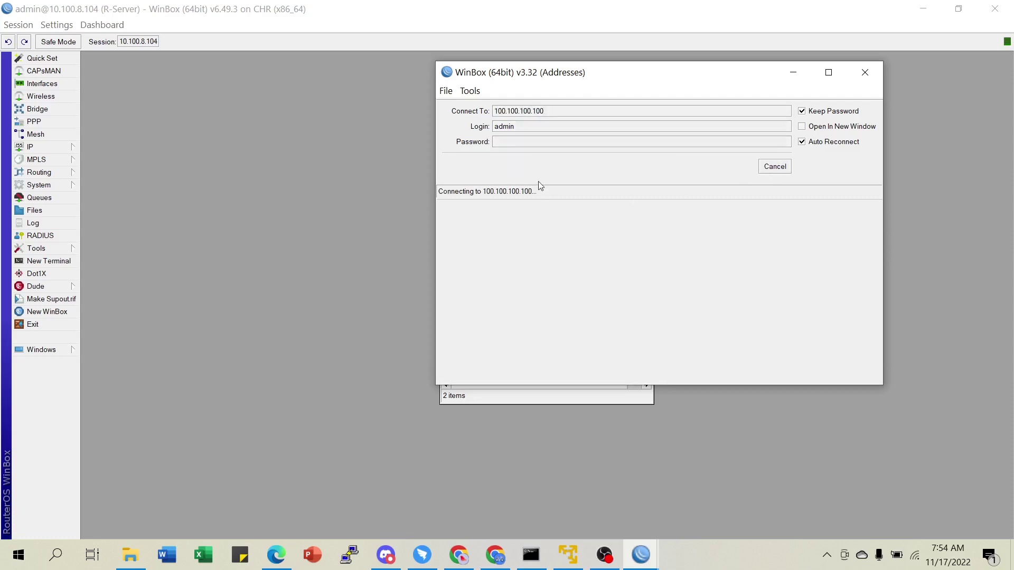
pyautogui.click(864, 77)
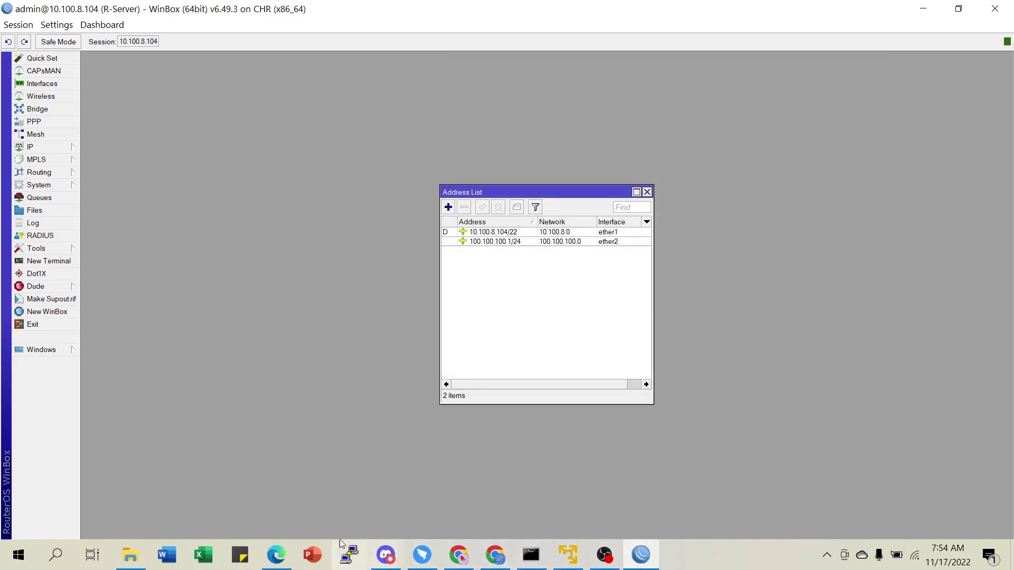
# Switch to the Lab 2 DHCP server PDF in Edge and review the DHCP client lab through the Tugas section on page 4.
pyautogui.click(276, 557)
pyautogui.scroll(4, 573, 253)
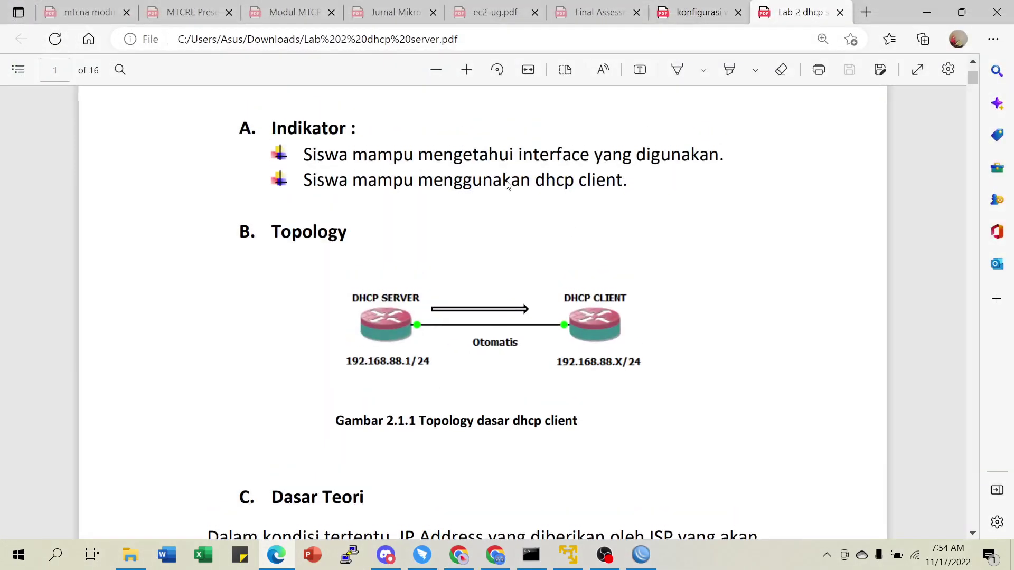
pyautogui.scroll(-15, 523, 206)
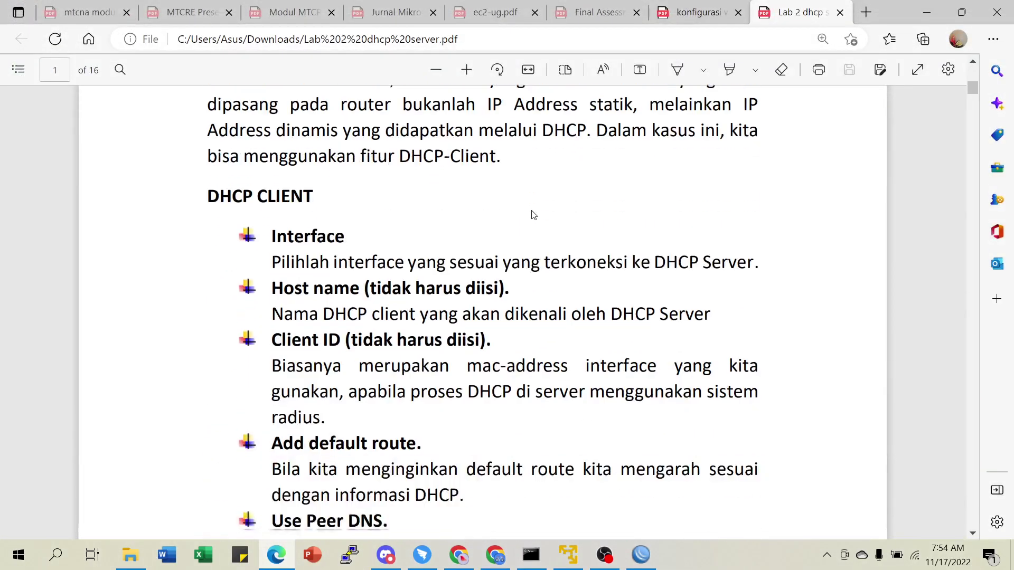
pyautogui.scroll(-20, 534, 222)
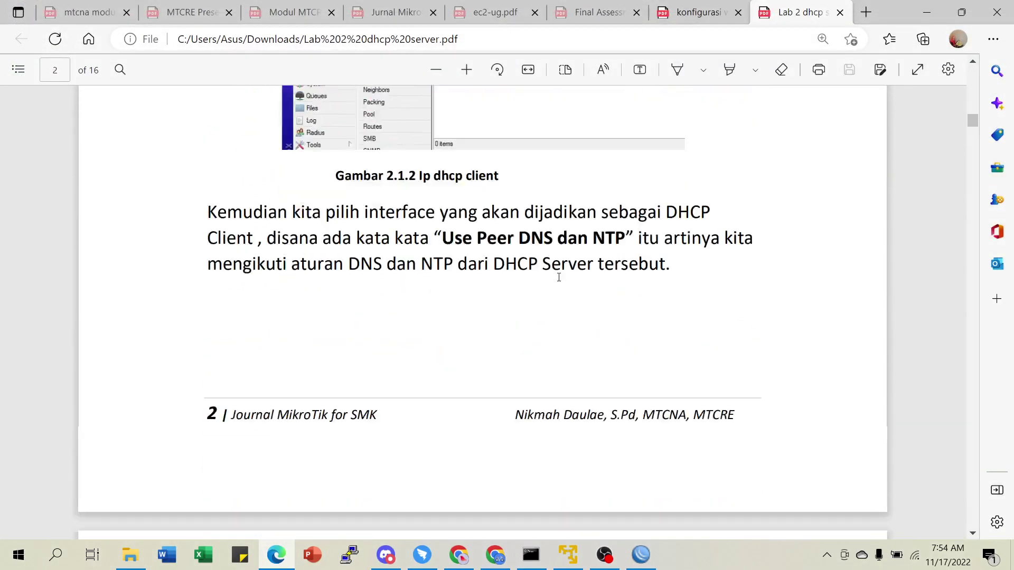
pyautogui.scroll(-15, 559, 282)
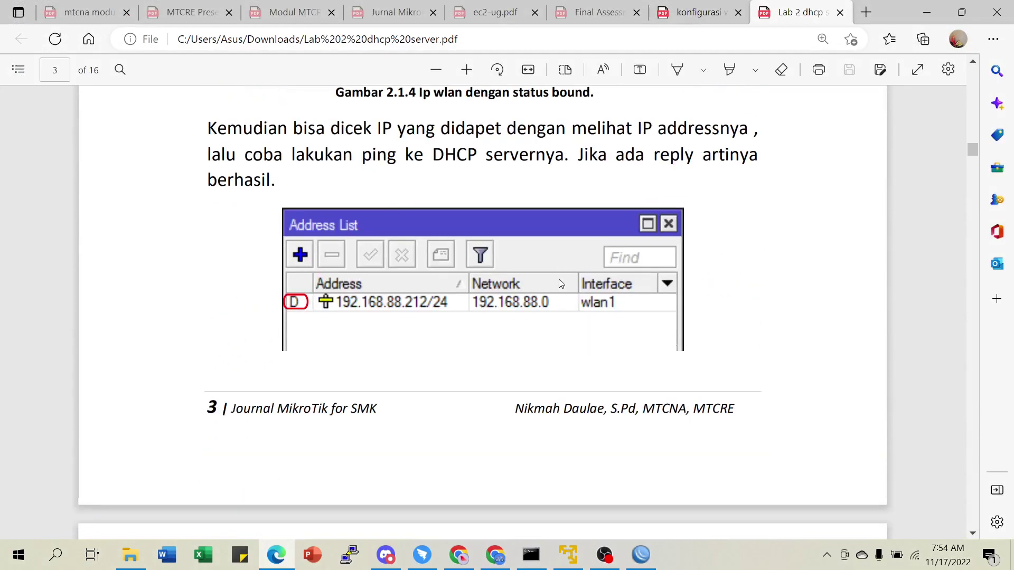
pyautogui.scroll(-2, 589, 239)
pyautogui.scroll(-3, 588, 260)
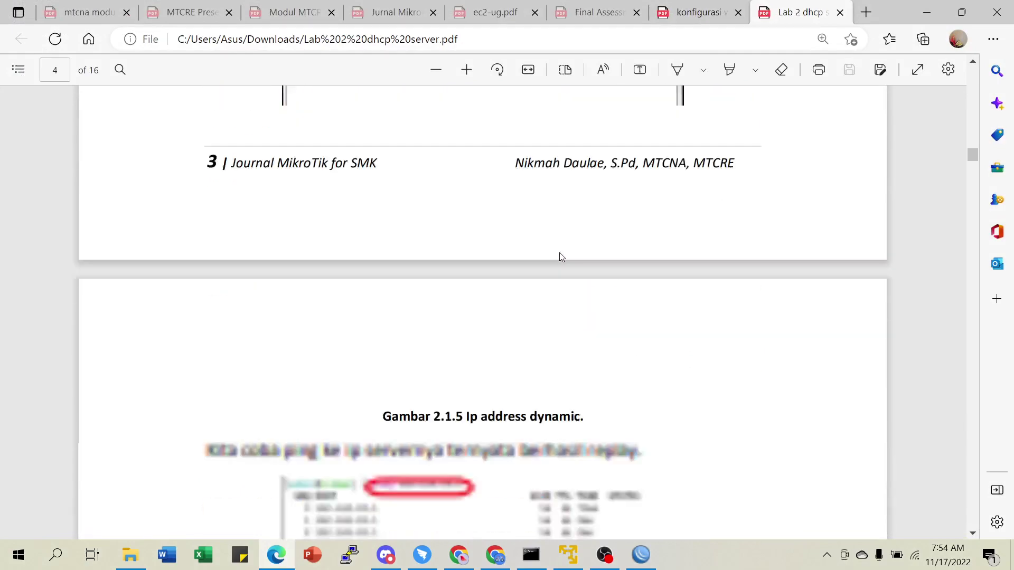
pyautogui.scroll(2, 559, 256)
pyautogui.scroll(-6, 529, 181)
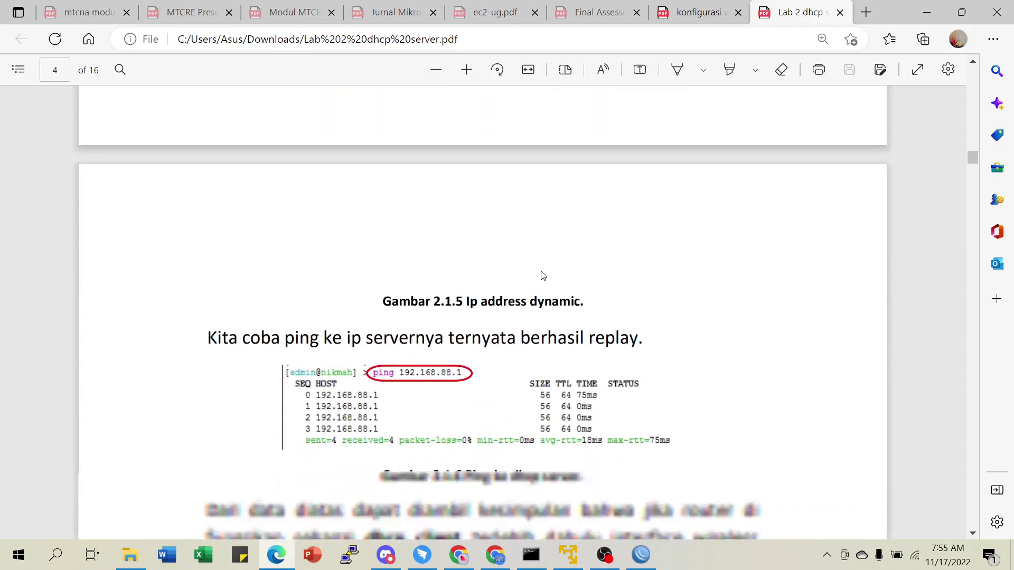
pyautogui.scroll(-4, 478, 233)
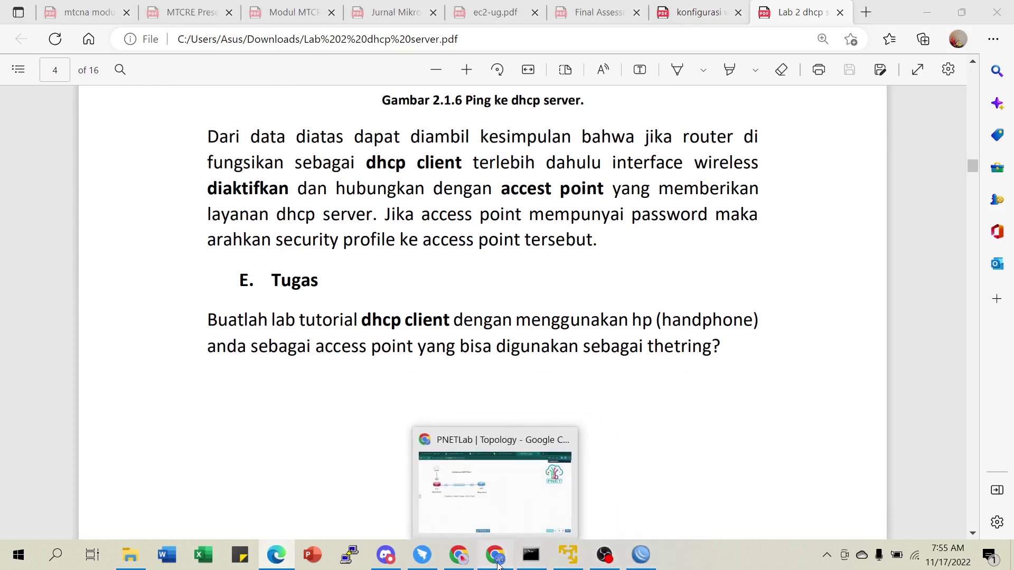
# Switch to the PNETLab topology in Chrome, restore R2's terminal higher on the canvas, and ping 8.8.8.8, stopping after a few replies.
pyautogui.click(507, 564)
pyautogui.click(422, 525)
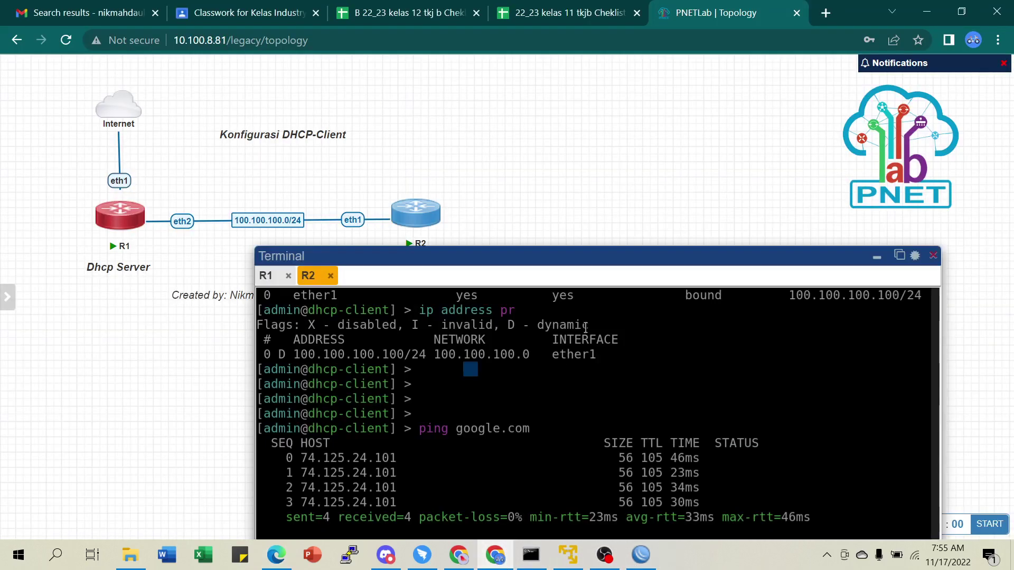
pyautogui.moveTo(579, 263); pyautogui.dragTo(577, 103)
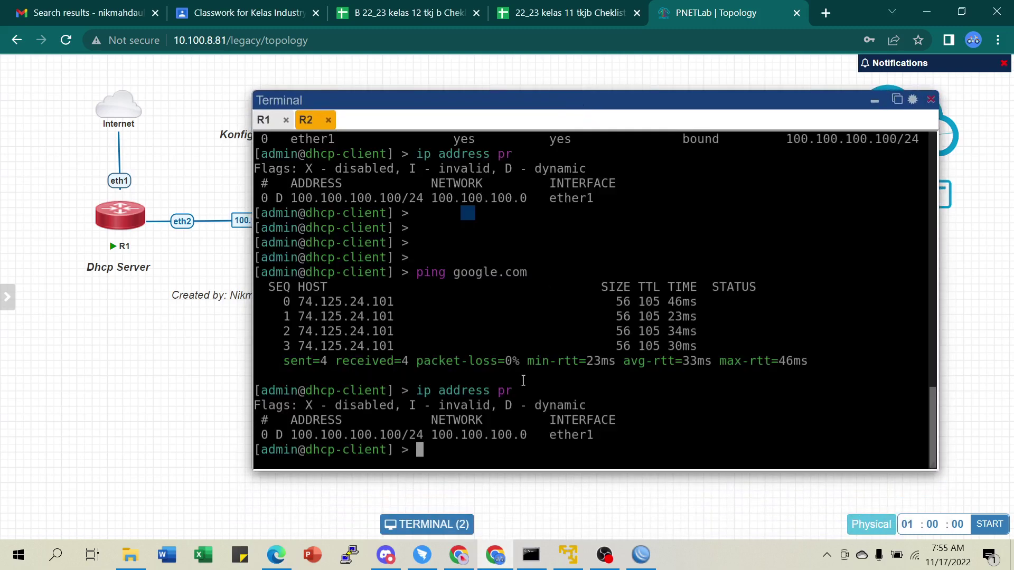
pyautogui.press('Return')
pyautogui.press('Return')
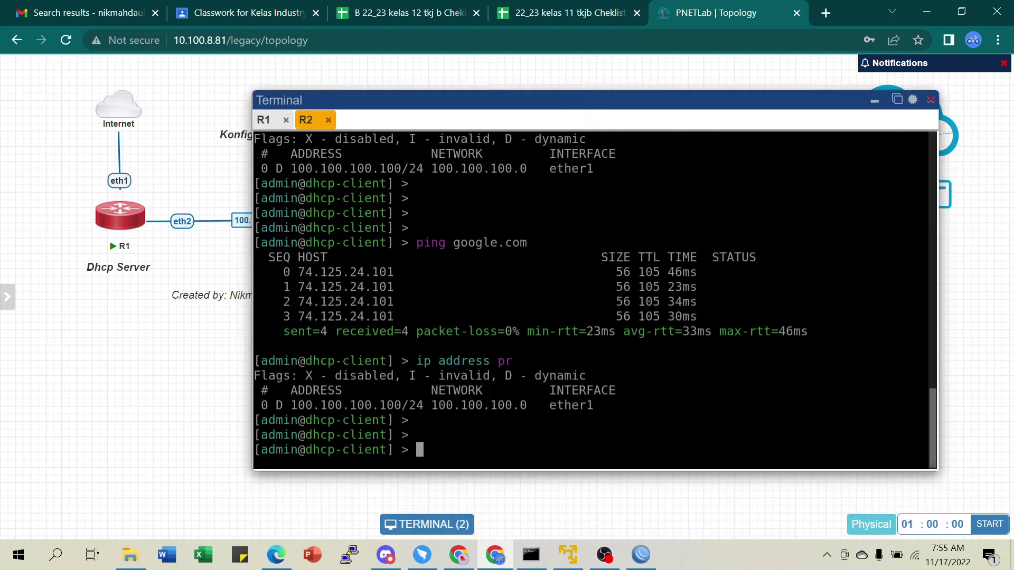
pyautogui.write('ping 8.8.8.8')
pyautogui.press('Return')
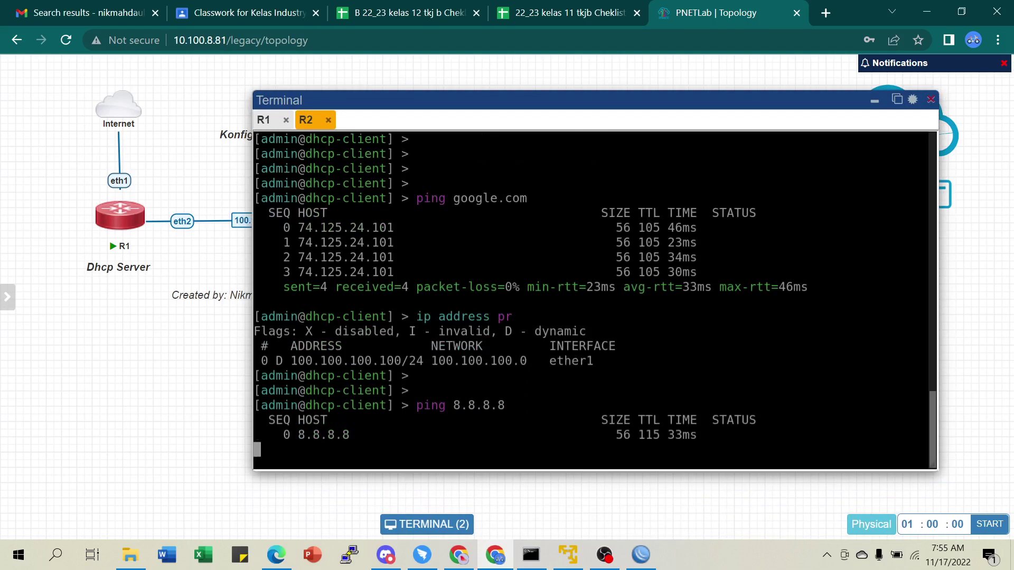
pyautogui.hotkey('ctrl', 'c')
# Ping google.com from R2, stop it after a few replies, and minimize the terminal window.
pyautogui.write('p')
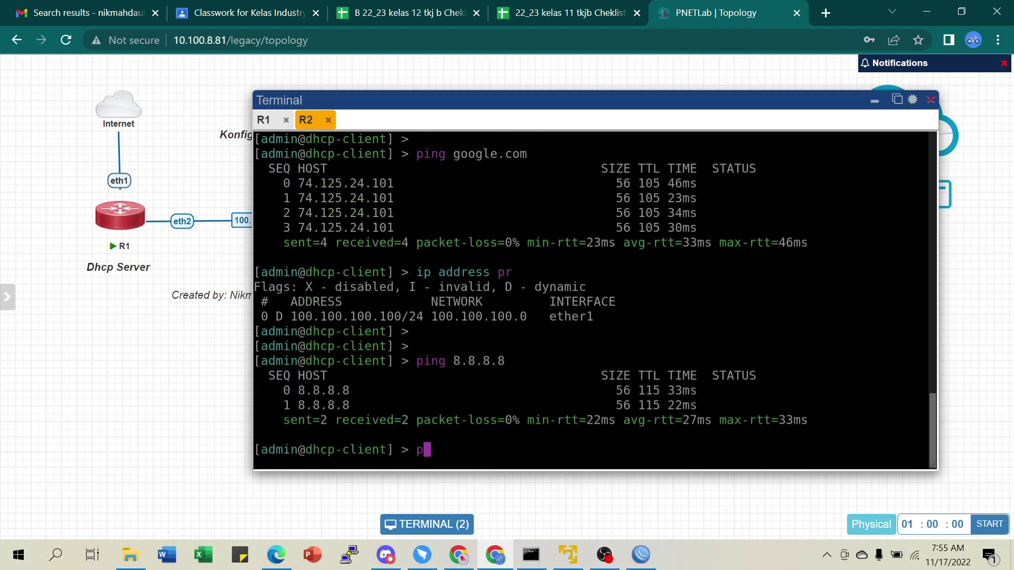
pyautogui.write('ing goo')
pyautogui.write('gle')
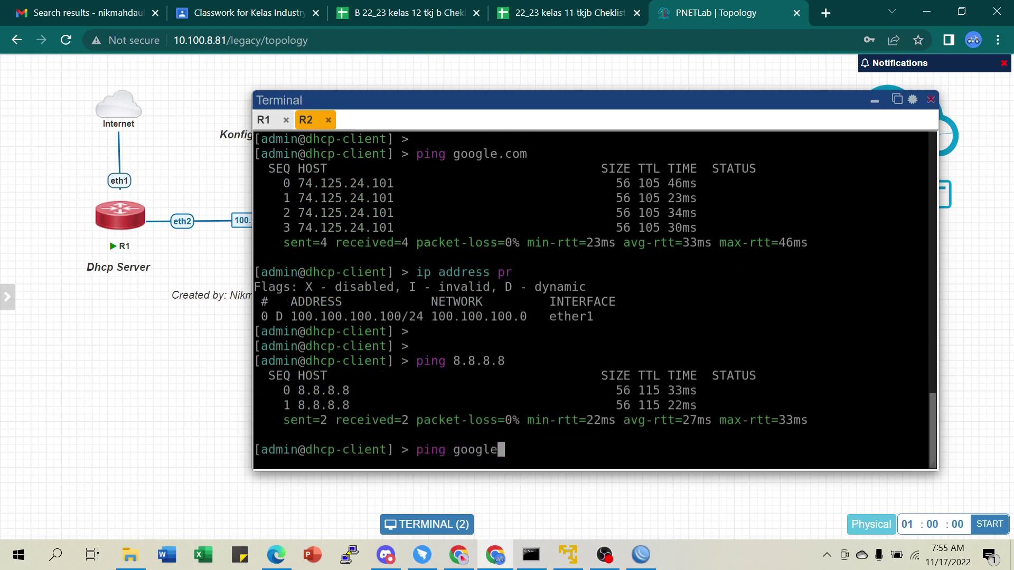
pyautogui.write('.com')
pyautogui.press('Return')
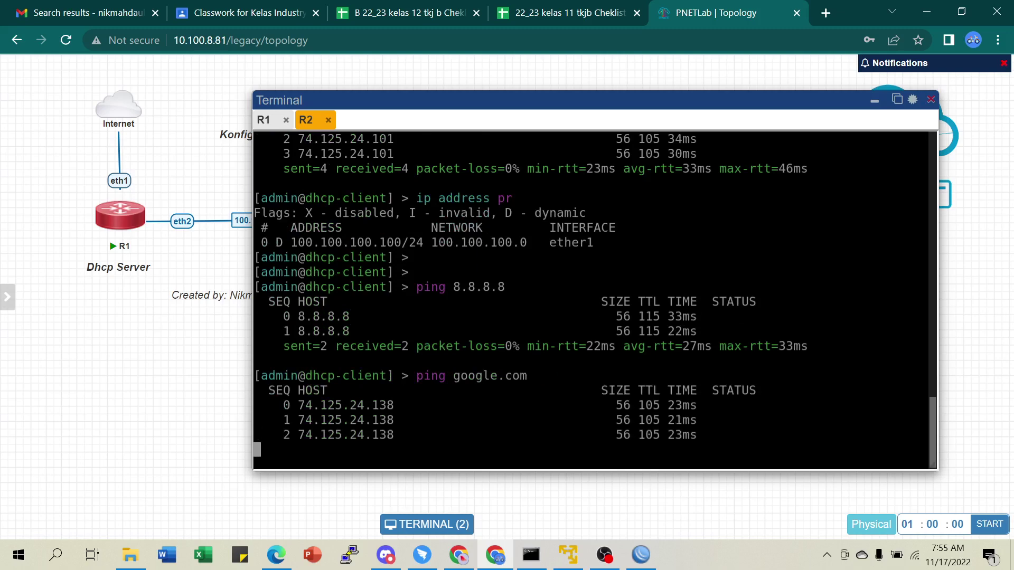
pyautogui.hotkey('ctrl', 'c')
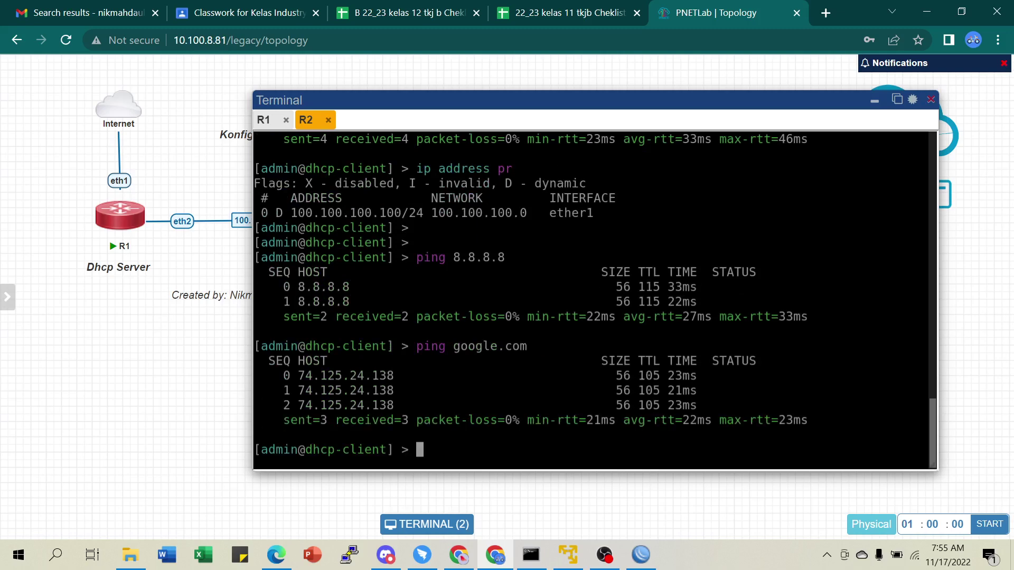
pyautogui.click(873, 101)
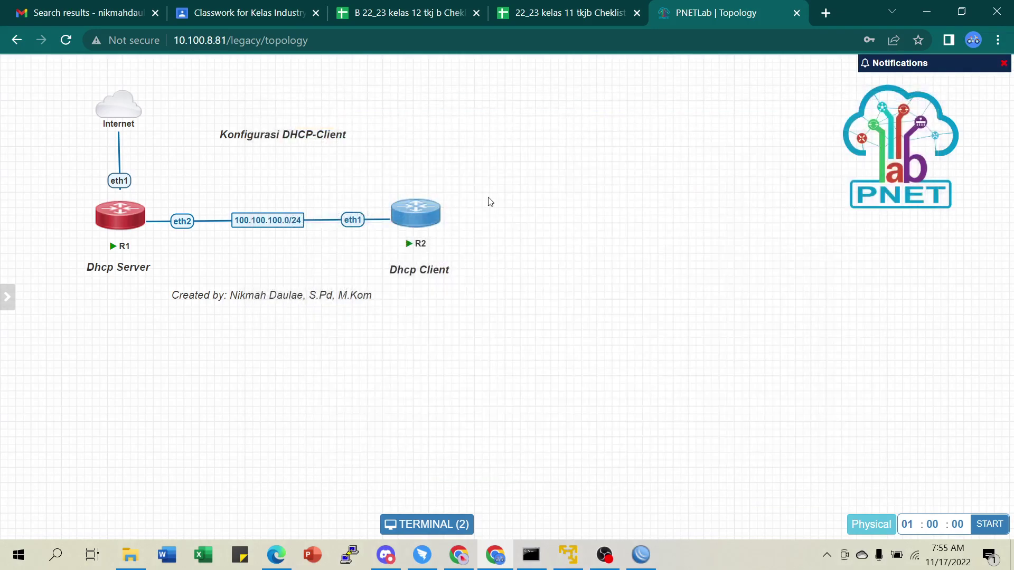
# Prefix the topology's title label with "Lab 2.1" and widen its text box so the title fits on one line.
pyautogui.doubleClick(235, 130)
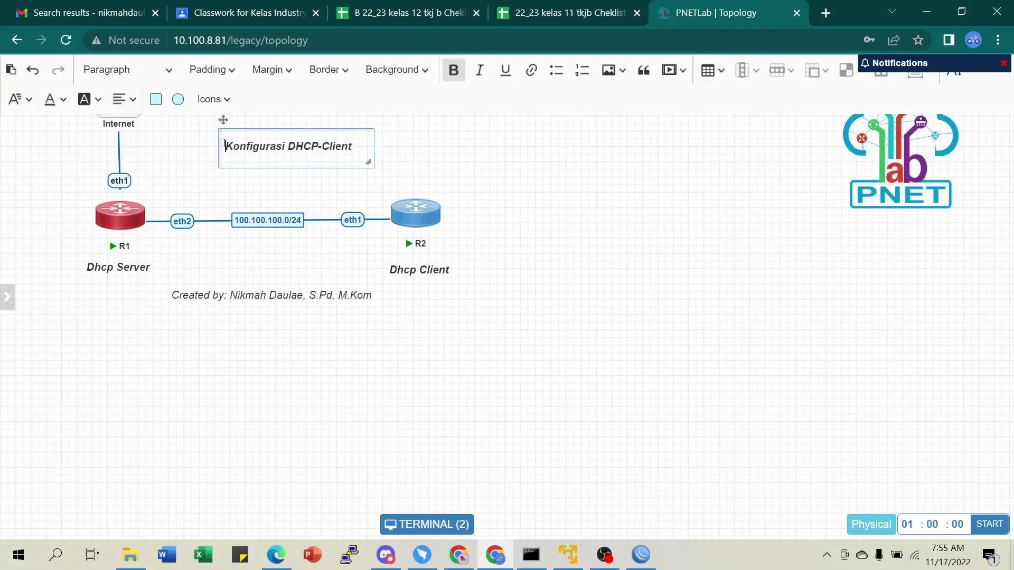
pyautogui.click(225, 143)
pyautogui.write('La')
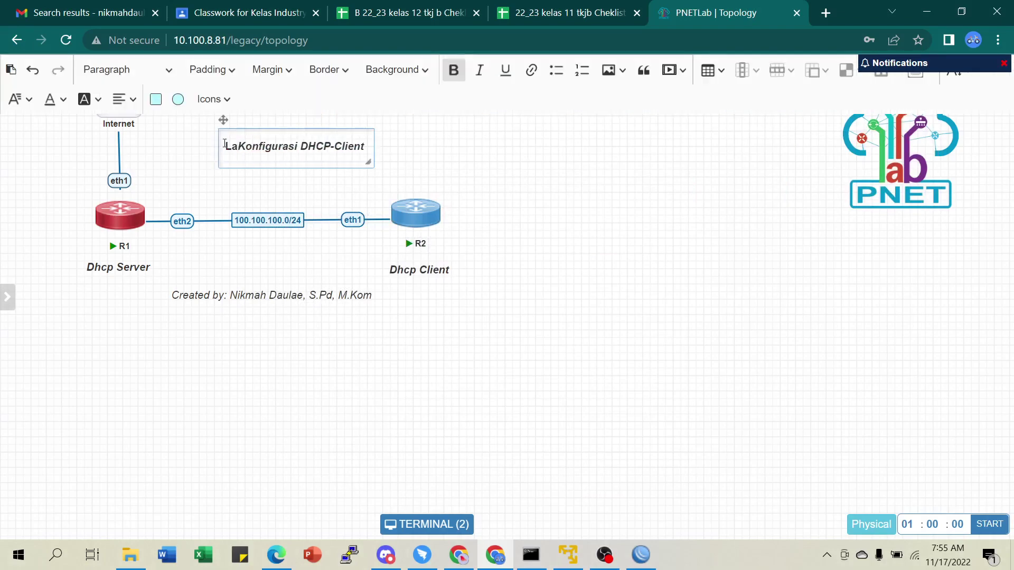
pyautogui.write('b 2.1')
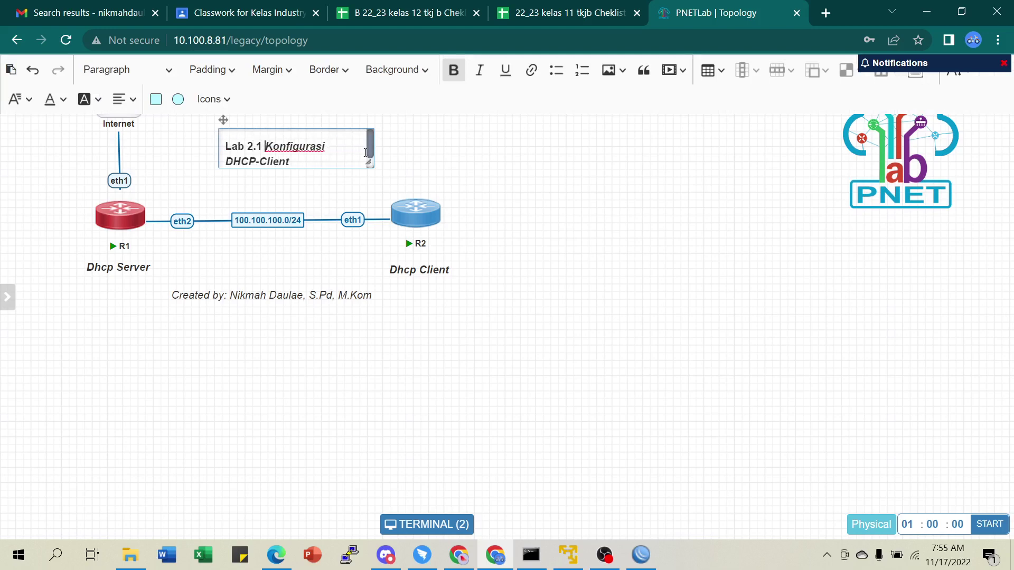
pyautogui.moveTo(388, 151); pyautogui.dragTo(429, 150)
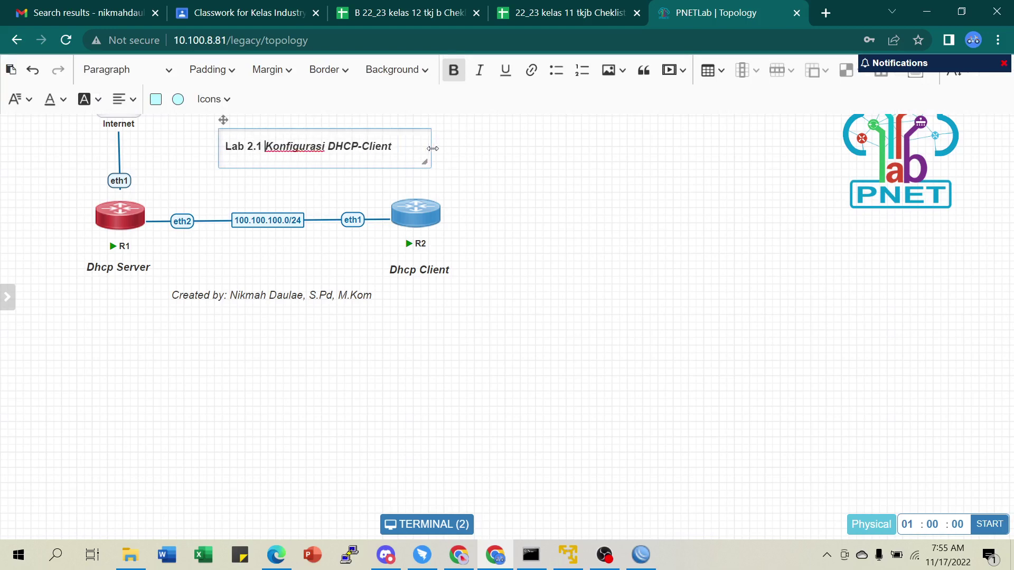
pyautogui.click(536, 191)
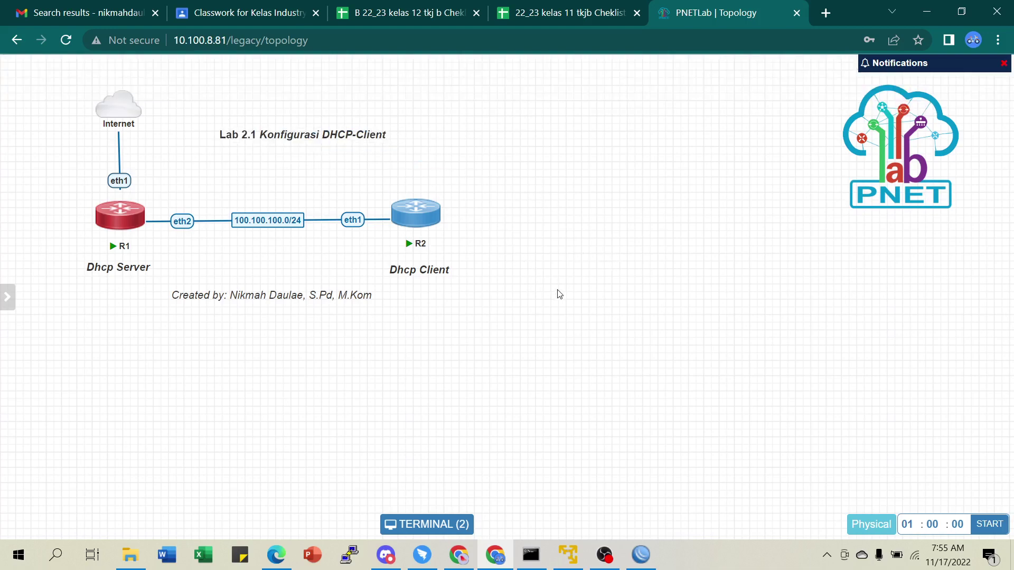
# Minimize the Chrome, Edge and WinBox windows to show the desktop.
pyautogui.click(925, 12)
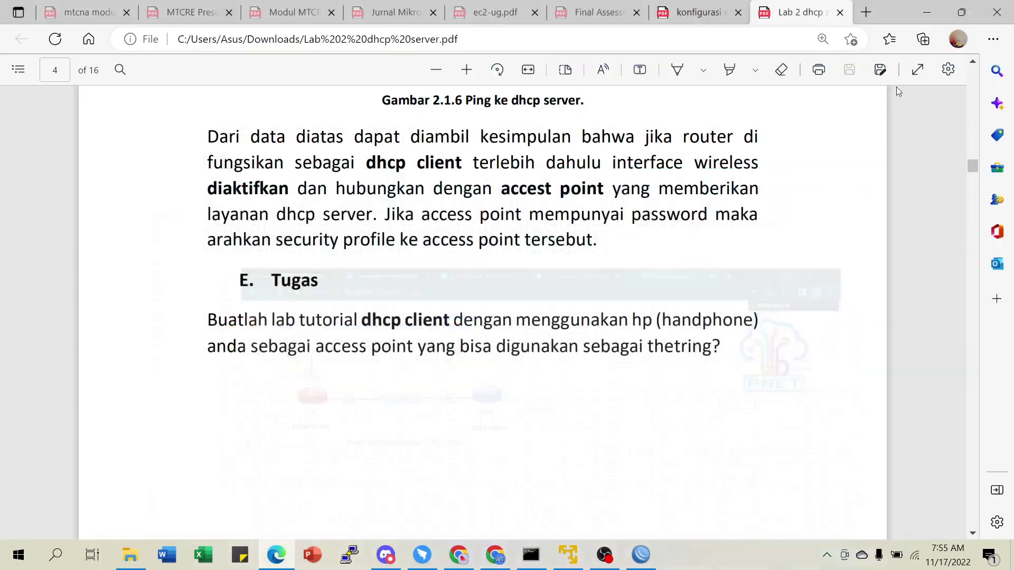
pyautogui.click(924, 13)
pyautogui.click(924, 8)
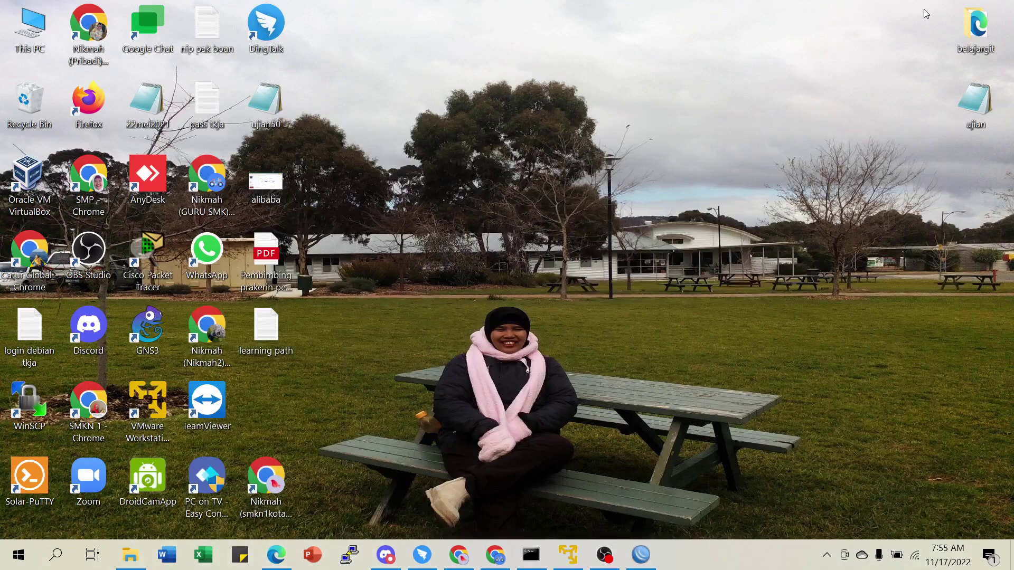